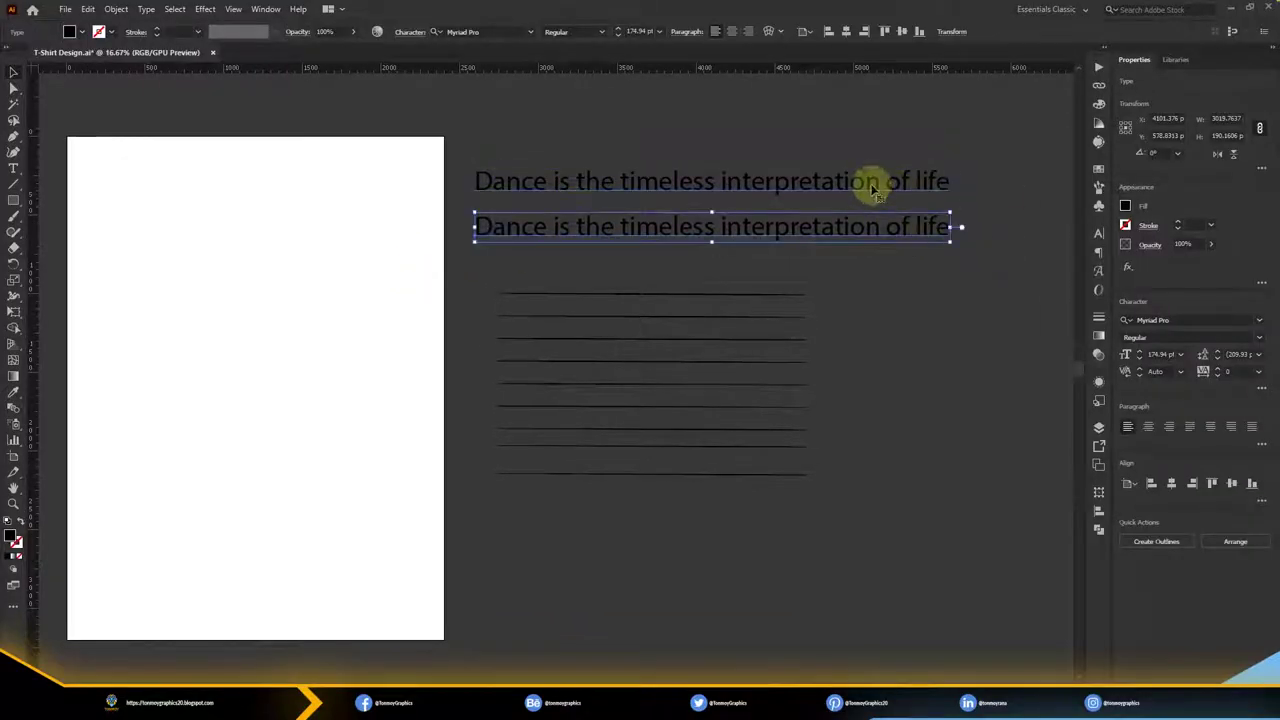
Shrink the top copy of the phrase to half size and make it white
{"action": "left_click_drag", "start_coordinate": [948, 200], "coordinate": [732, 181]}
{"action": "left_click", "coordinate": [78, 31]}
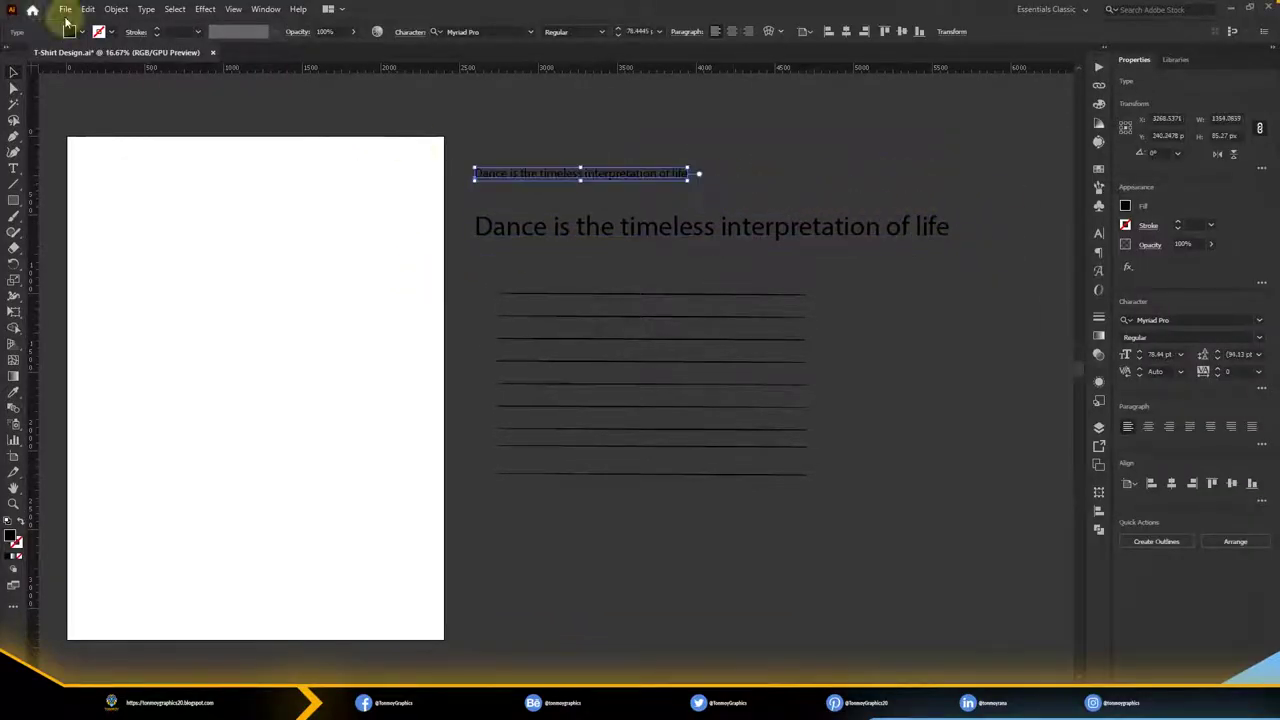
{"action": "left_click", "coordinate": [30, 40]}
{"action": "left_click", "coordinate": [314, 114]}
Move the large phrase left of the artboard and split 'Dance' onto its own line
{"action": "left_click", "coordinate": [577, 232]}
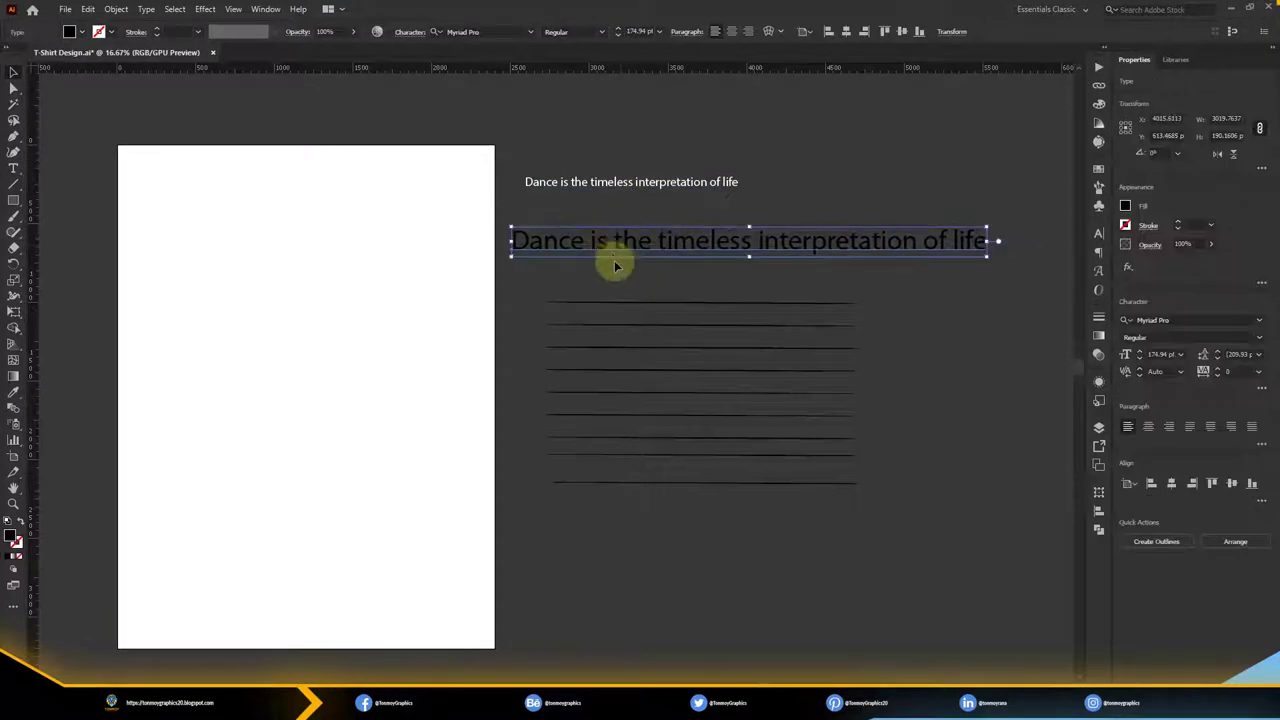
{"action": "left_click_drag", "start_coordinate": [621, 243], "coordinate": [445, 375]}
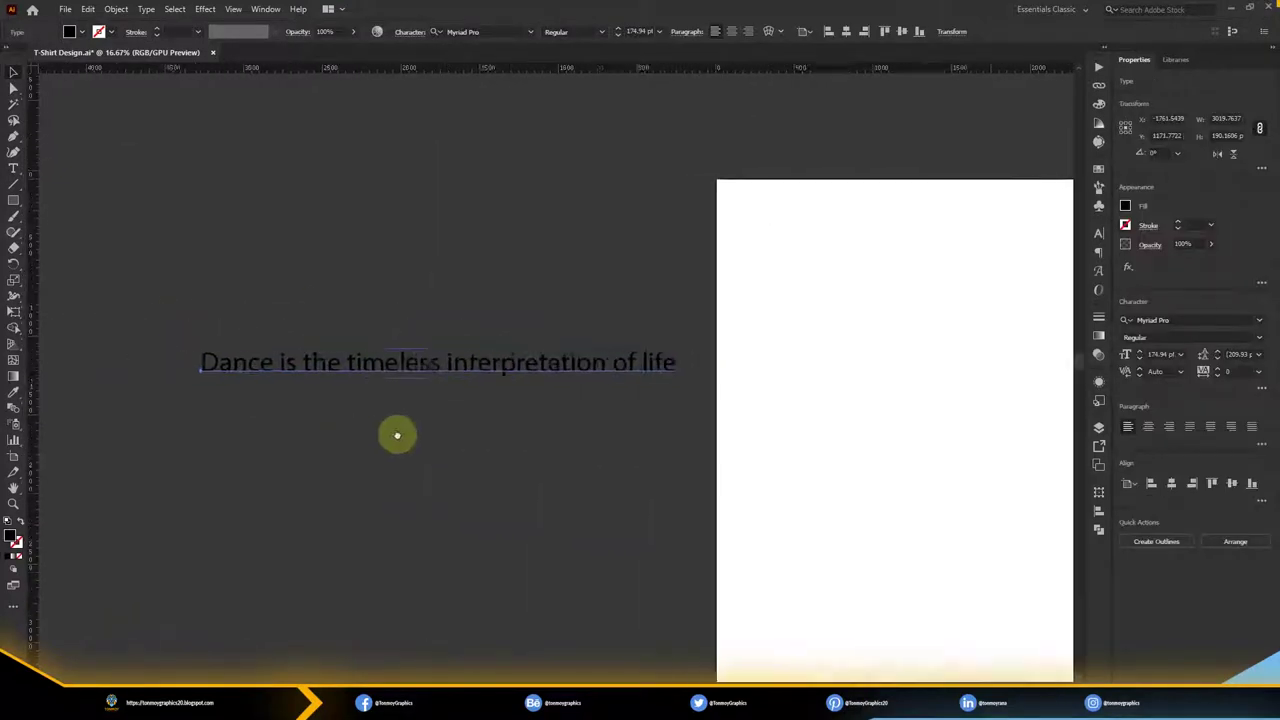
{"action": "left_click_drag", "start_coordinate": [445, 375], "coordinate": [397, 357]}
{"action": "double_click", "coordinate": [286, 368]}
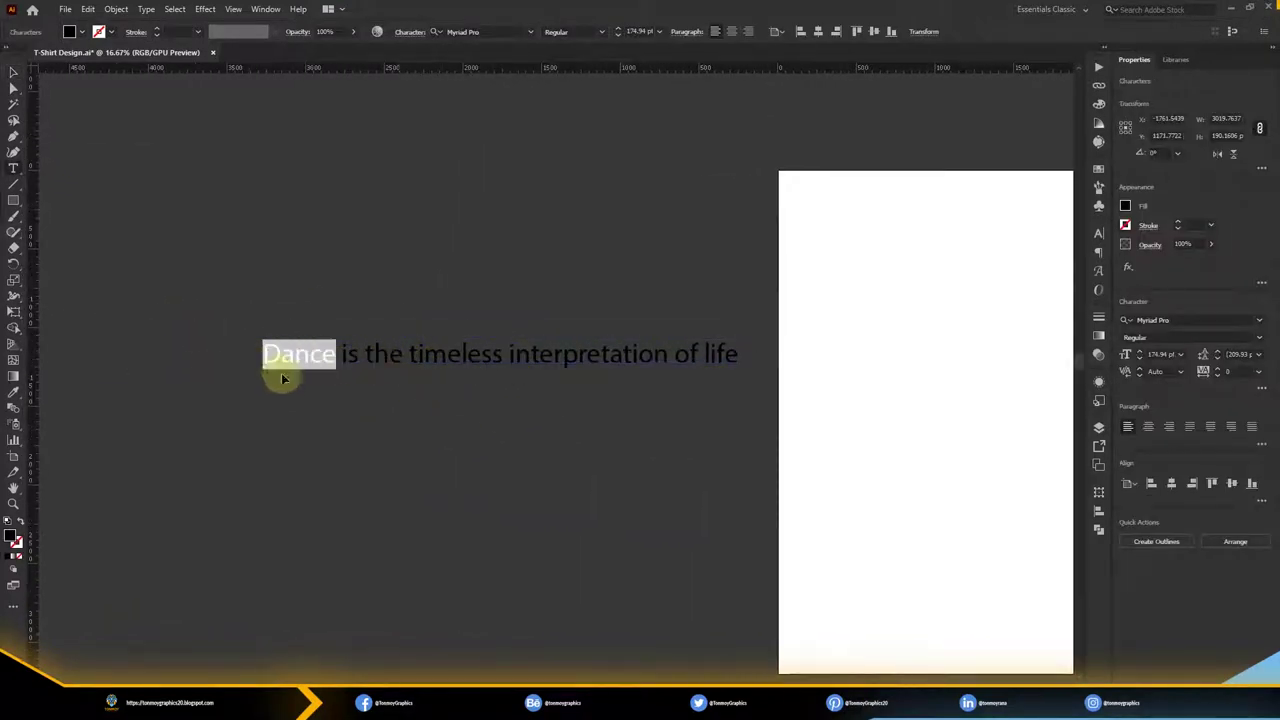
{"action": "key", "text": "Delete"}
{"action": "key", "text": "Delete"}
{"action": "key", "text": "Escape"}
{"action": "key", "text": "ctrl+z"}
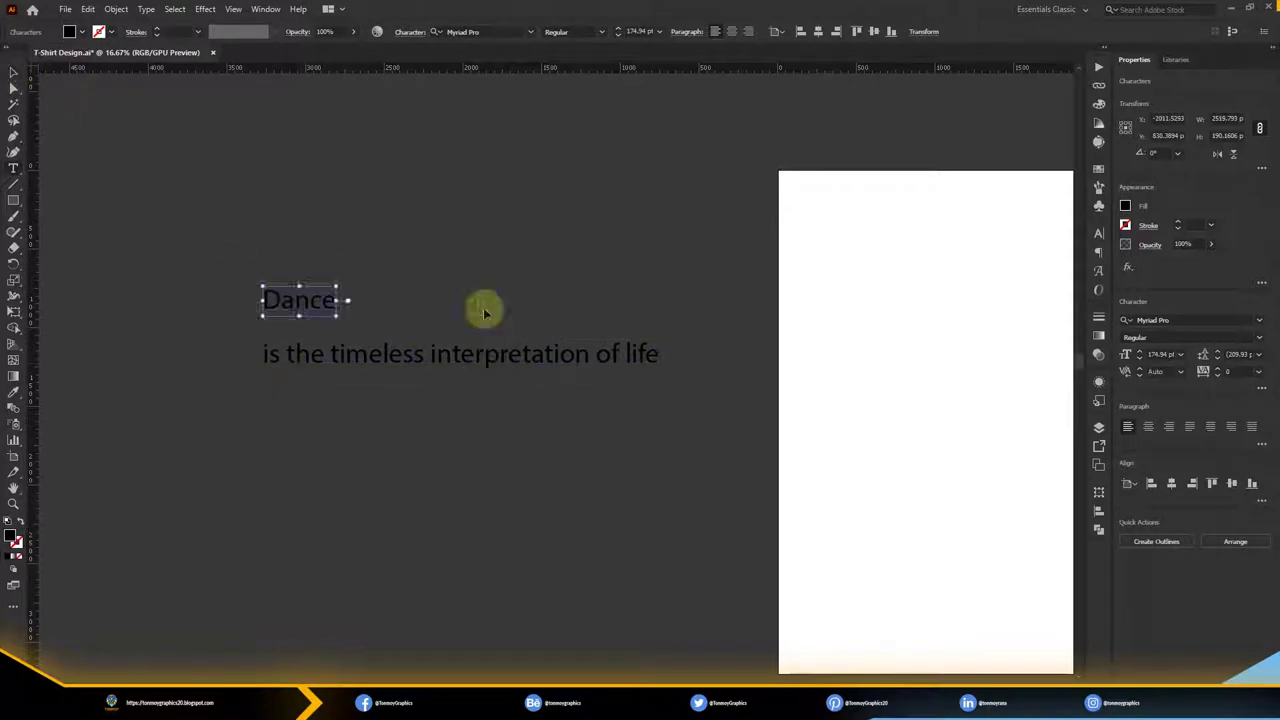
Split 'is the' into its own separate text line
{"action": "mouse_move", "coordinate": [324, 357]}
{"action": "left_mouse_down"}
{"action": "mouse_move", "coordinate": [248, 357]}
{"action": "mouse_move", "coordinate": [286, 420]}
{"action": "left_mouse_up"}
{"action": "key", "text": "ctrl+x"}
{"action": "key", "text": "Escape"}
{"action": "double_click", "coordinate": [337, 354]}
{"action": "key", "text": "ctrl+a"}
{"action": "key", "text": "ctrl+v"}
{"action": "left_click", "coordinate": [13, 72]}
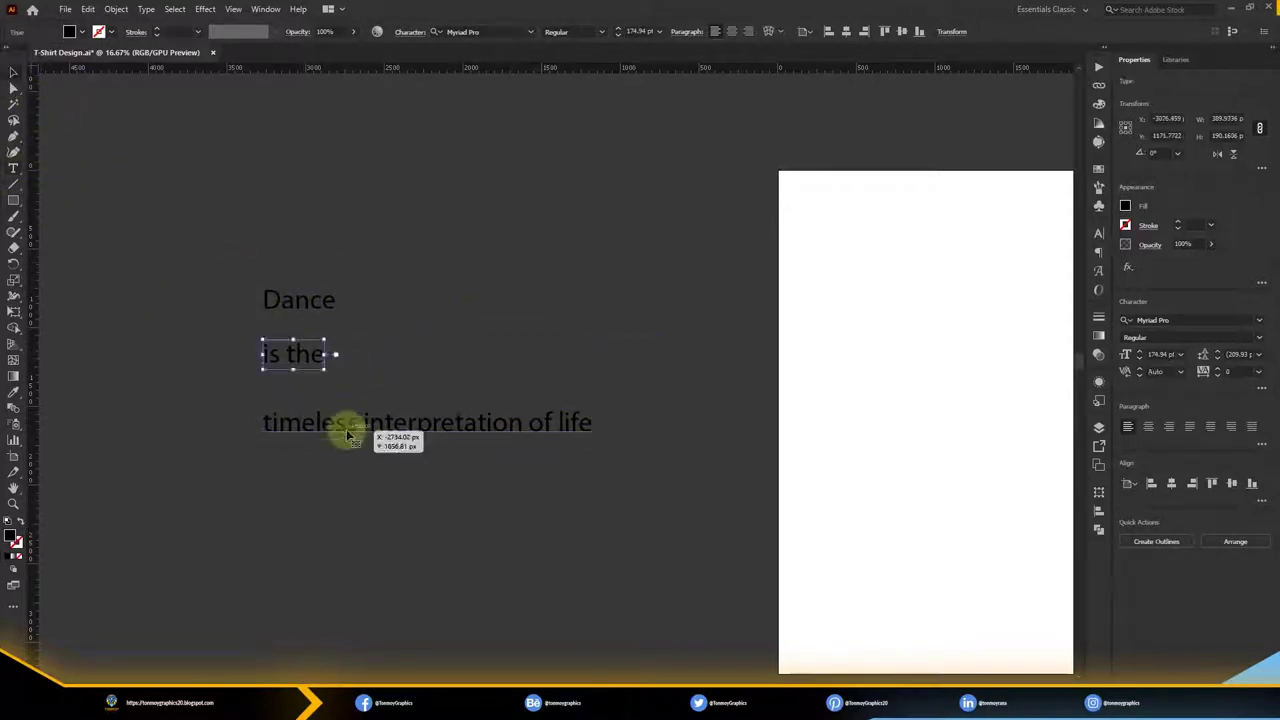
Split 'timeless' into its own line above the remaining text
{"action": "left_click", "coordinate": [343, 429]}
{"action": "key", "text": "ctrl+x"}
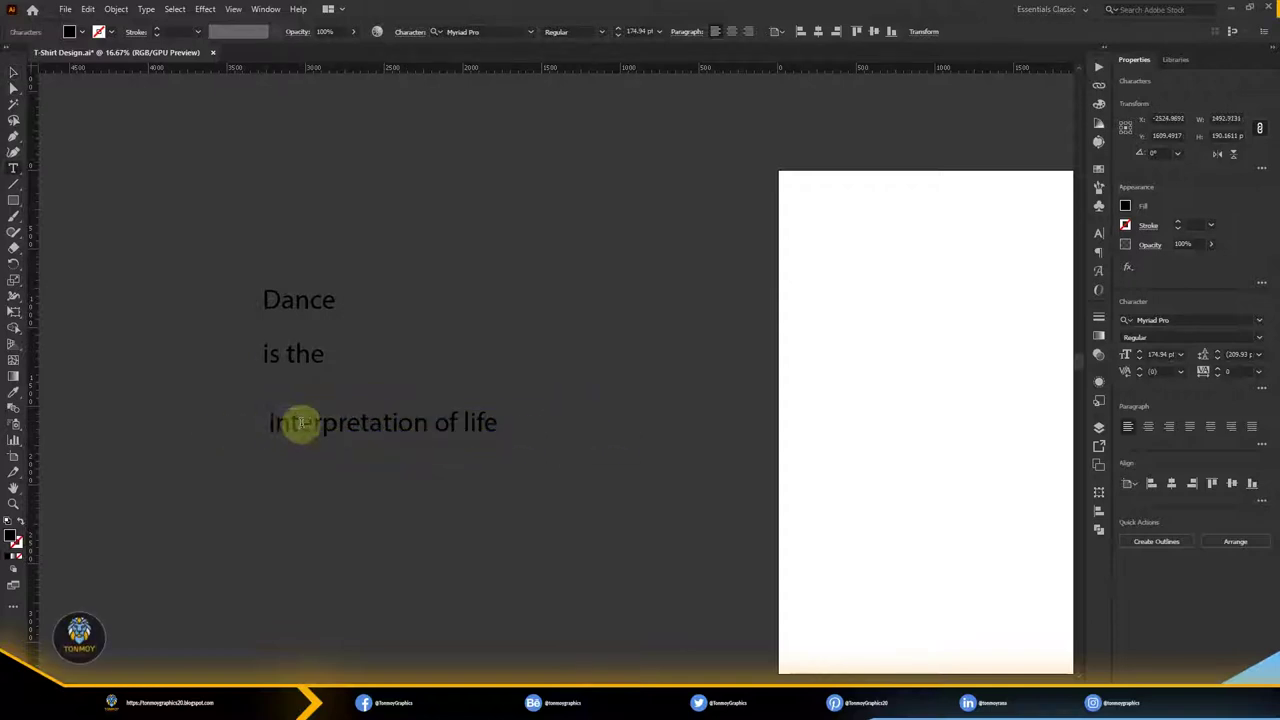
{"action": "left_click", "coordinate": [13, 72]}
{"action": "mouse_move", "coordinate": [290, 424]}
{"action": "left_mouse_down"}
{"action": "mouse_move", "coordinate": [288, 393]}
{"action": "mouse_move", "coordinate": [288, 462]}
{"action": "left_mouse_up"}
{"action": "double_click", "coordinate": [310, 392]}
{"action": "key", "text": "ctrl+a"}
{"action": "key", "text": "ctrl+v"}
Split 'life' onto its own line, leaving 'interpretation of' as a separate line
{"action": "double_click", "coordinate": [470, 423]}
{"action": "key", "text": "ctrl+x"}
{"action": "left_click", "coordinate": [13, 72]}
{"action": "double_click", "coordinate": [280, 455]}
{"action": "key", "text": "ctrl+a"}
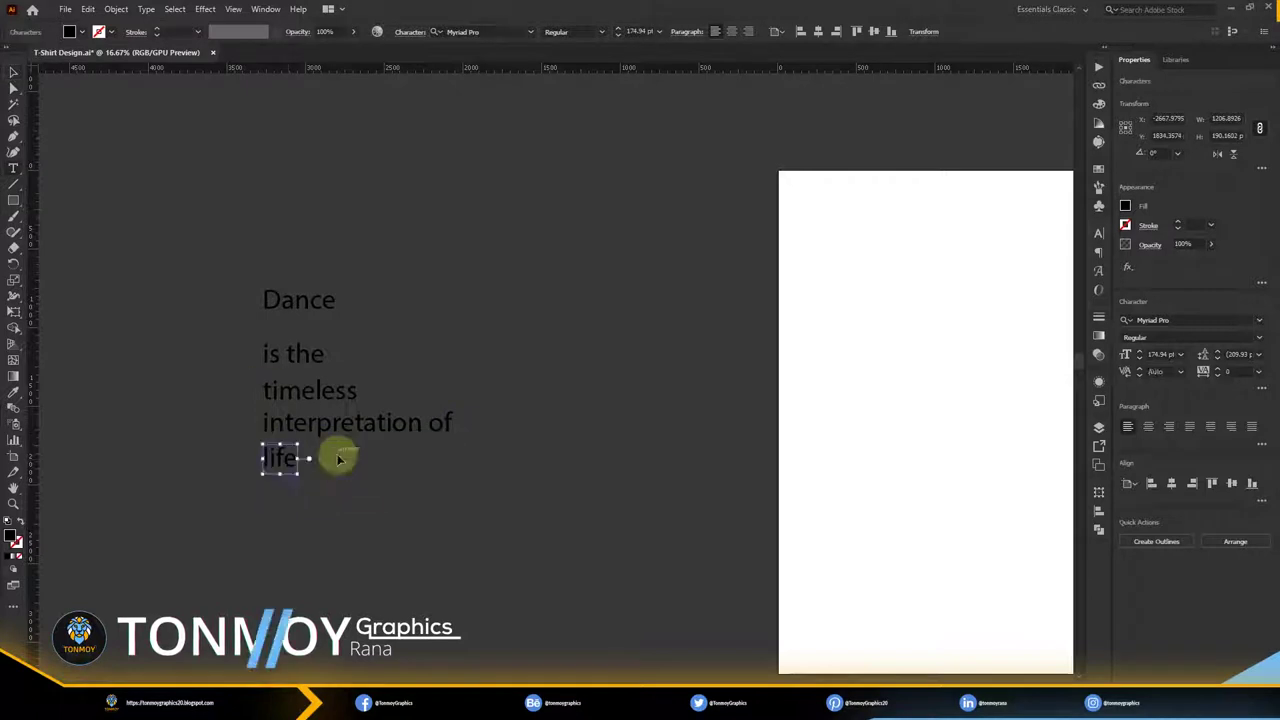
{"action": "key", "text": "ctrl+v"}
{"action": "key", "text": "Escape"}
Space the five stacked lines evenly and move the block beside the artboard
{"action": "left_click_drag", "start_coordinate": [457, 274], "coordinate": [250, 440]}
{"action": "left_click", "coordinate": [931, 34]}
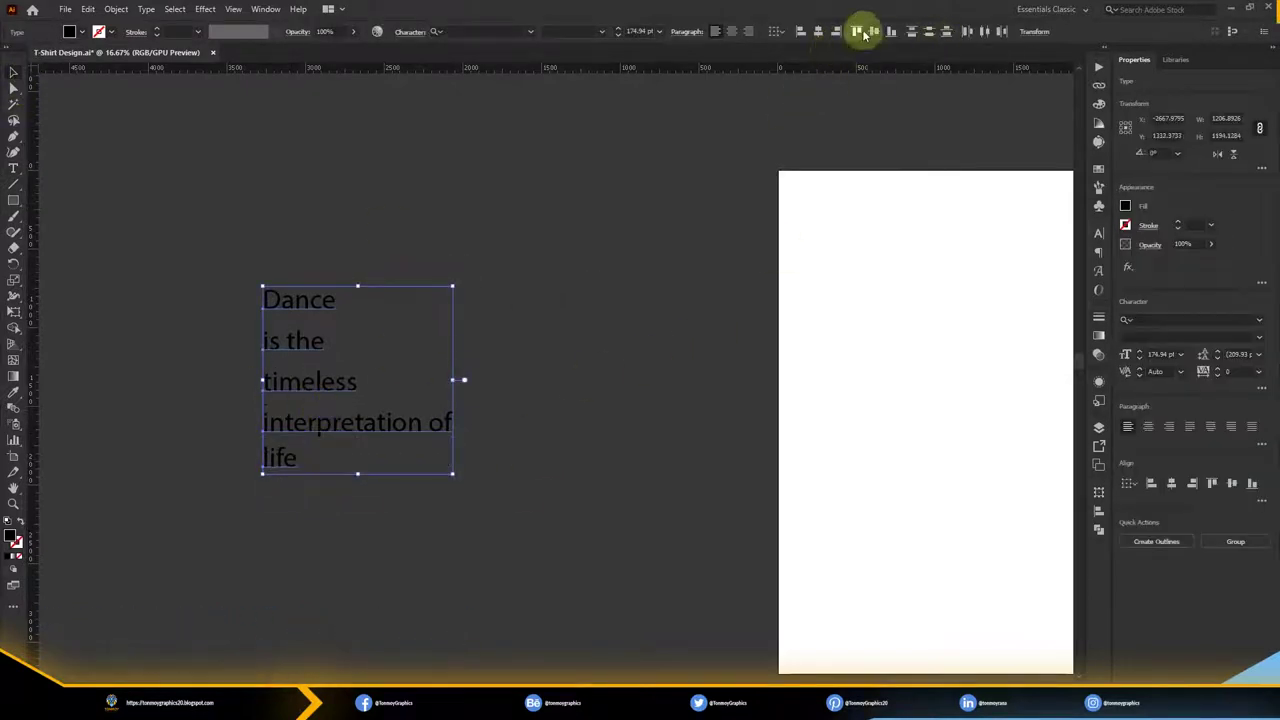
{"action": "left_click_drag", "start_coordinate": [347, 381], "coordinate": [663, 380]}
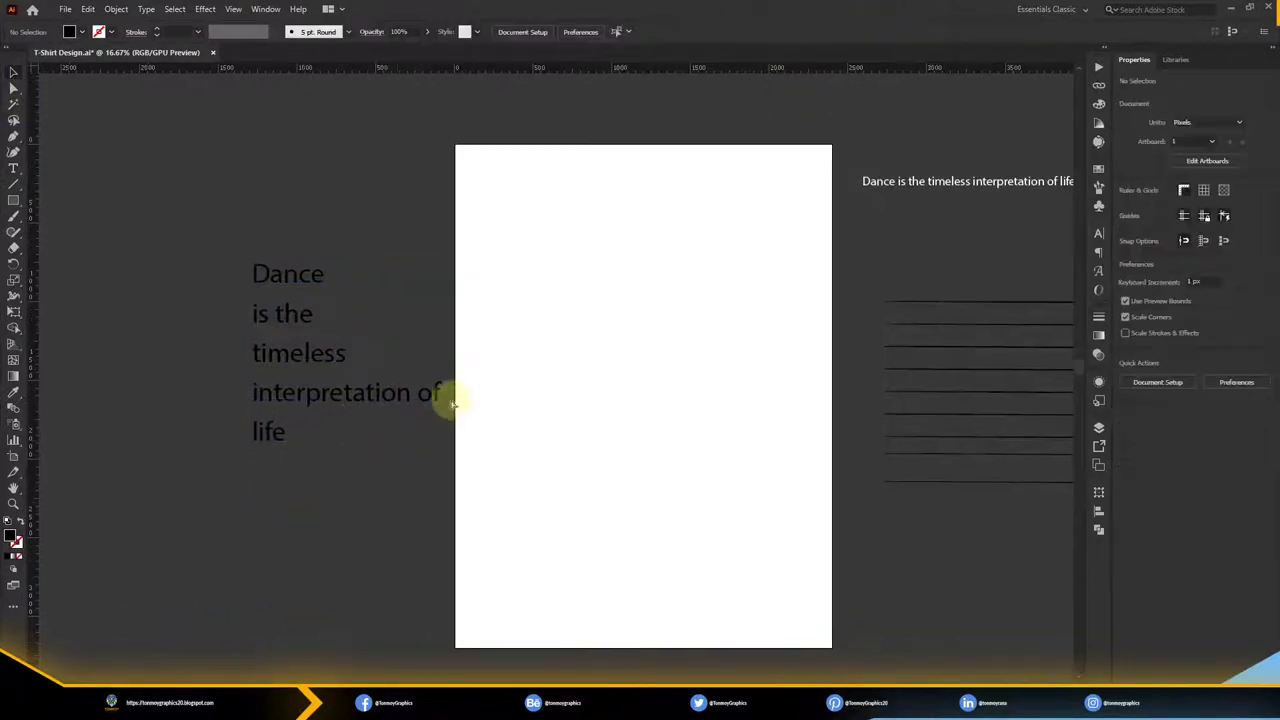
Paste an enlarged, centred copy of 'Dance' onto the artboard
{"action": "key", "text": "ctrl+minus"}
{"action": "double_click", "coordinate": [314, 302]}
{"action": "key", "text": "ctrl+c"}
{"action": "left_click", "coordinate": [521, 258]}
{"action": "key", "text": "ctrl+v"}
{"action": "left_click_drag", "start_coordinate": [611, 280], "coordinate": [663, 309]}
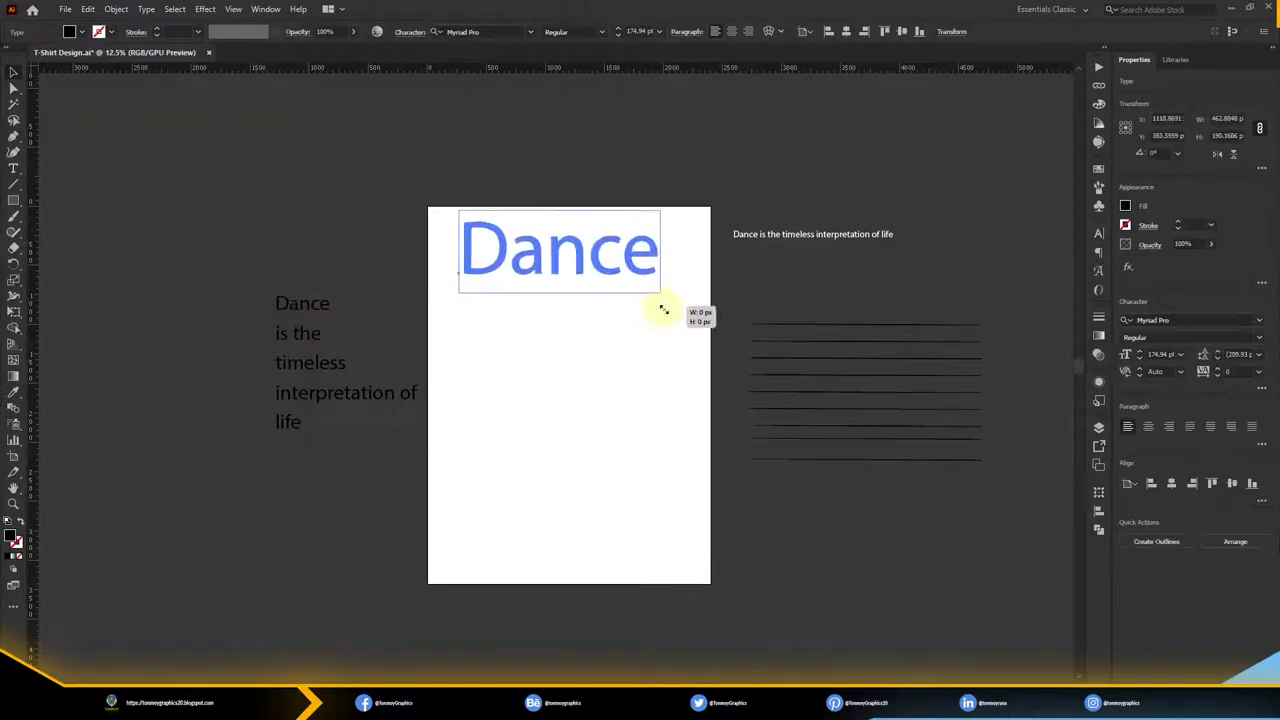
{"action": "left_click", "coordinate": [706, 31]}
{"action": "key", "text": "ctrl+shift+a"}
Draw a 2400 x 3200 px rectangle covering the artboard
{"action": "left_click", "coordinate": [14, 201]}
{"action": "left_click", "coordinate": [600, 321]}
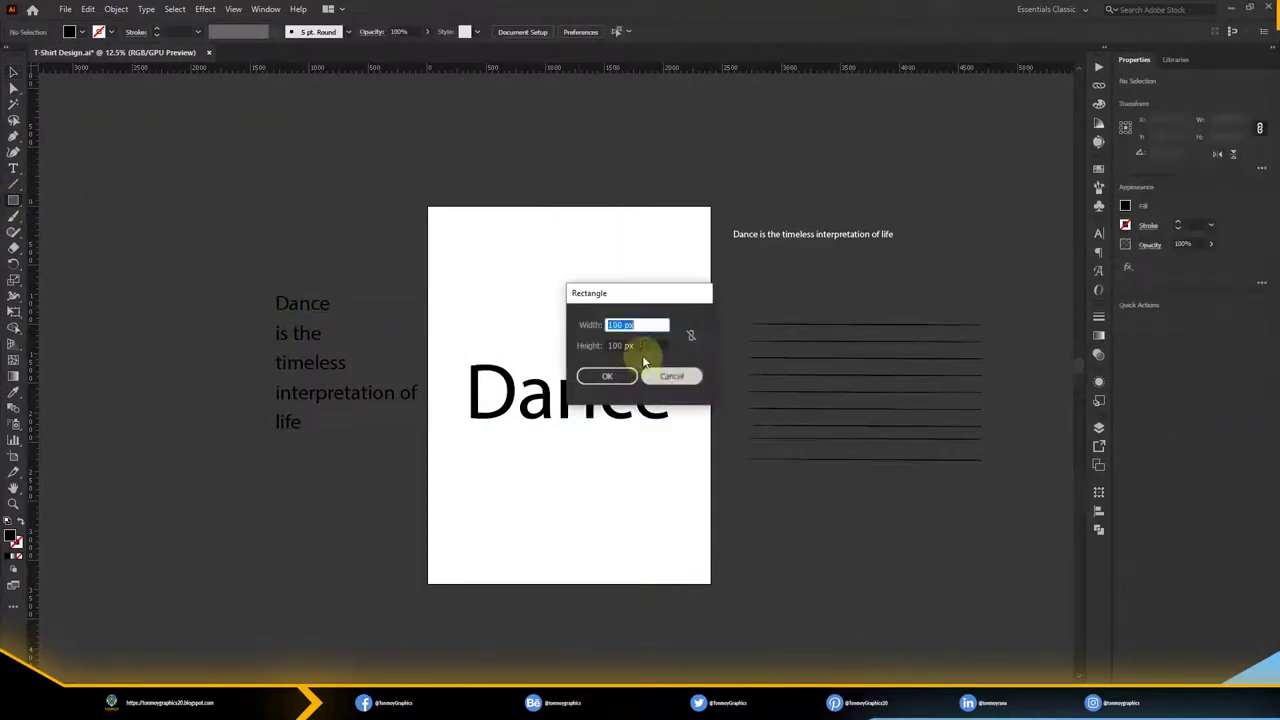
{"action": "key", "text": "Tab"}
{"action": "left_click", "coordinate": [606, 374]}
{"action": "left_click_drag", "start_coordinate": [882, 697], "coordinate": [708, 584]}
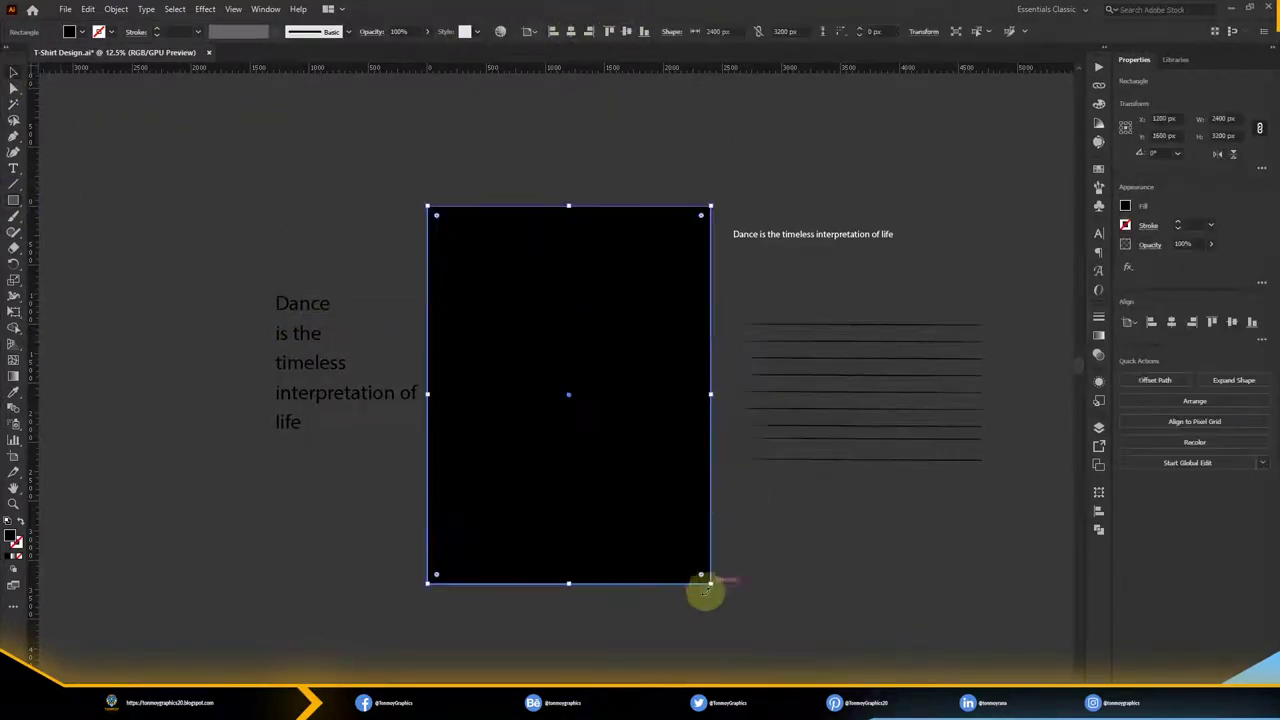
{"action": "left_click", "coordinate": [809, 608]}
Make a slightly smaller copy of the rectangle and fill it white
{"action": "left_click", "coordinate": [614, 416]}
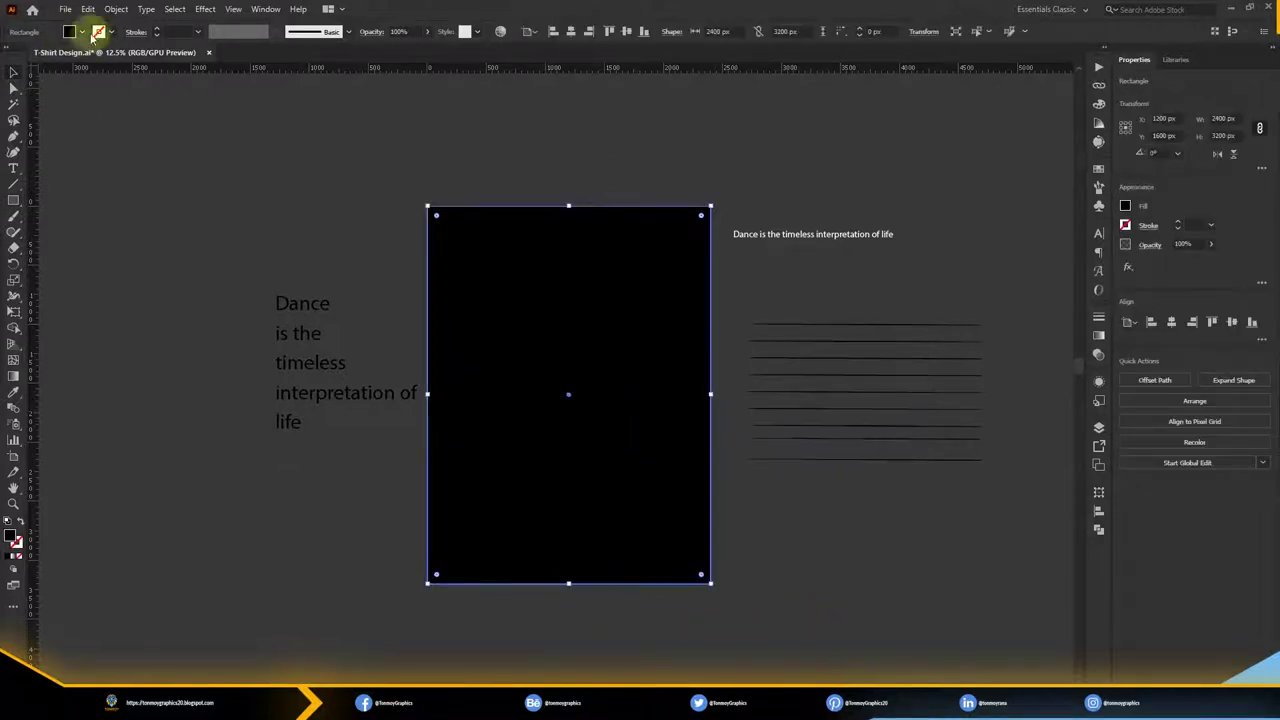
{"action": "left_click", "coordinate": [70, 31]}
{"action": "left_click", "coordinate": [133, 53]}
{"action": "left_click_drag", "start_coordinate": [706, 586], "coordinate": [700, 579]}
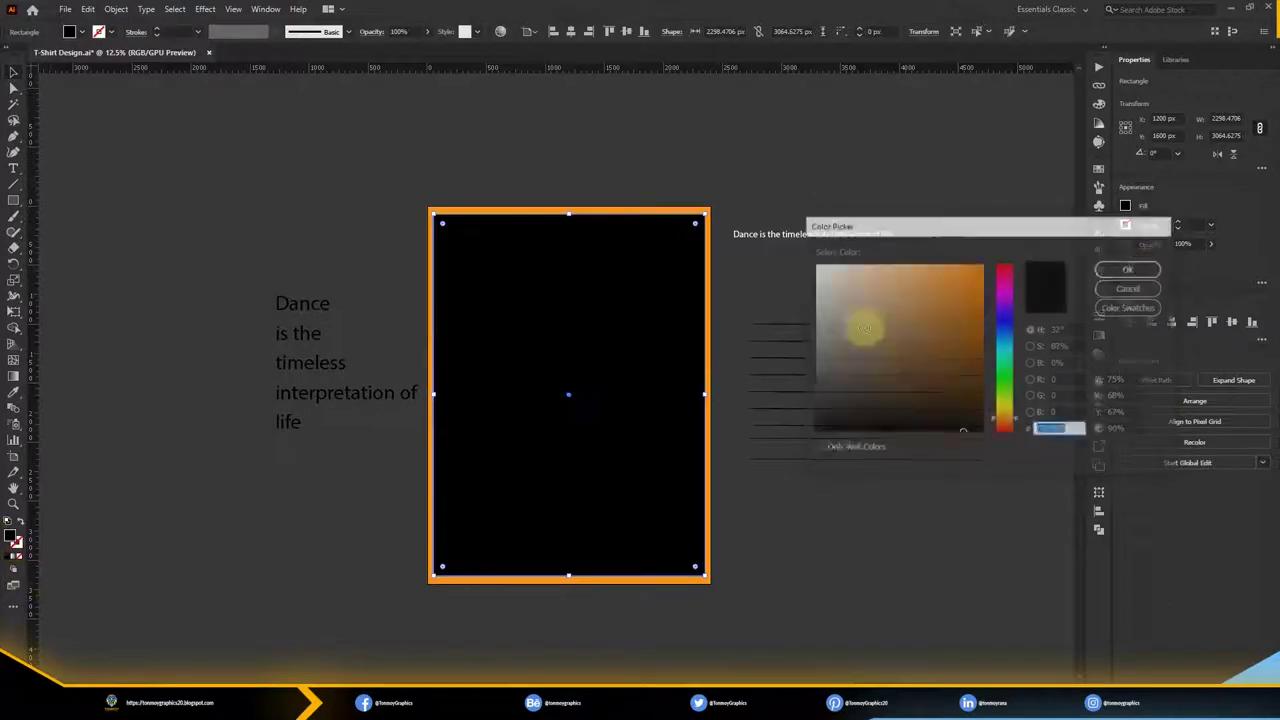
{"action": "left_click_drag", "start_coordinate": [943, 306], "coordinate": [816, 264]}
{"action": "left_click", "coordinate": [1130, 270]}
Set the back rectangle's fill to black
{"action": "double_click", "coordinate": [10, 537]}
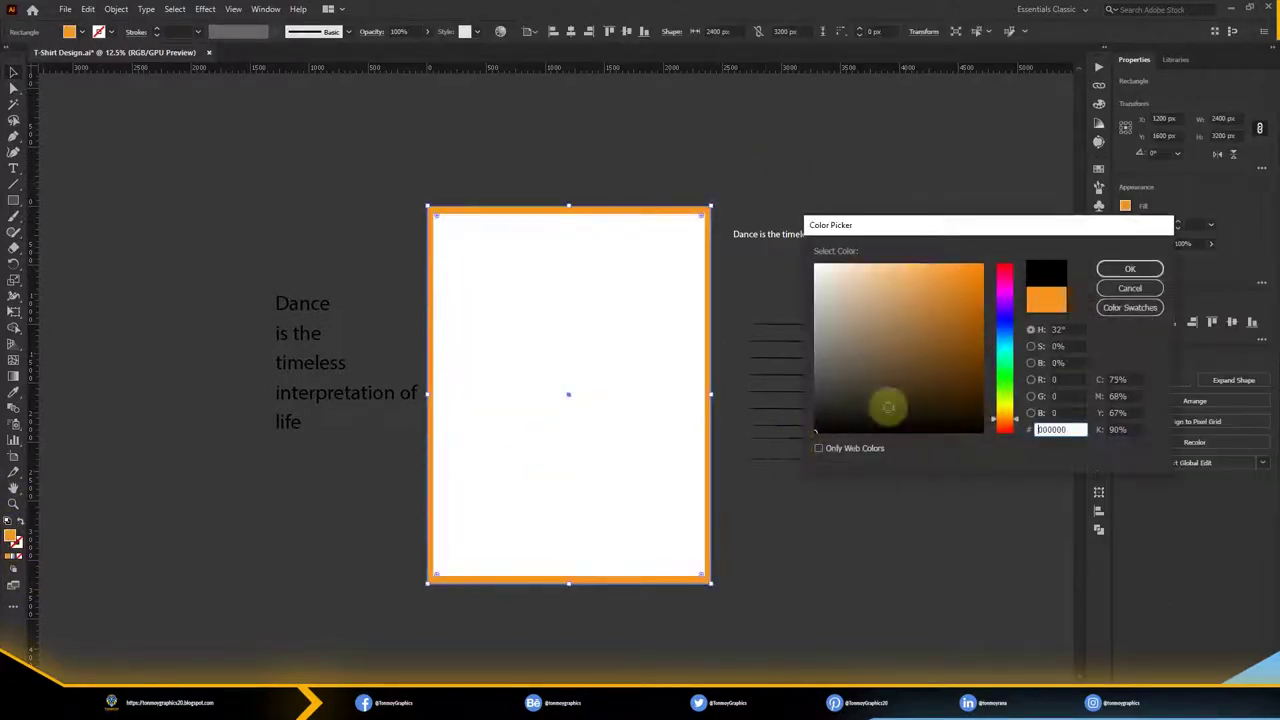
{"action": "left_click", "coordinate": [830, 430]}
{"action": "left_click", "coordinate": [1131, 251]}
{"action": "left_click", "coordinate": [634, 140]}
{"action": "scroll", "coordinate": [640, 306], "scroll_direction": "up", "scroll_amount": 5}
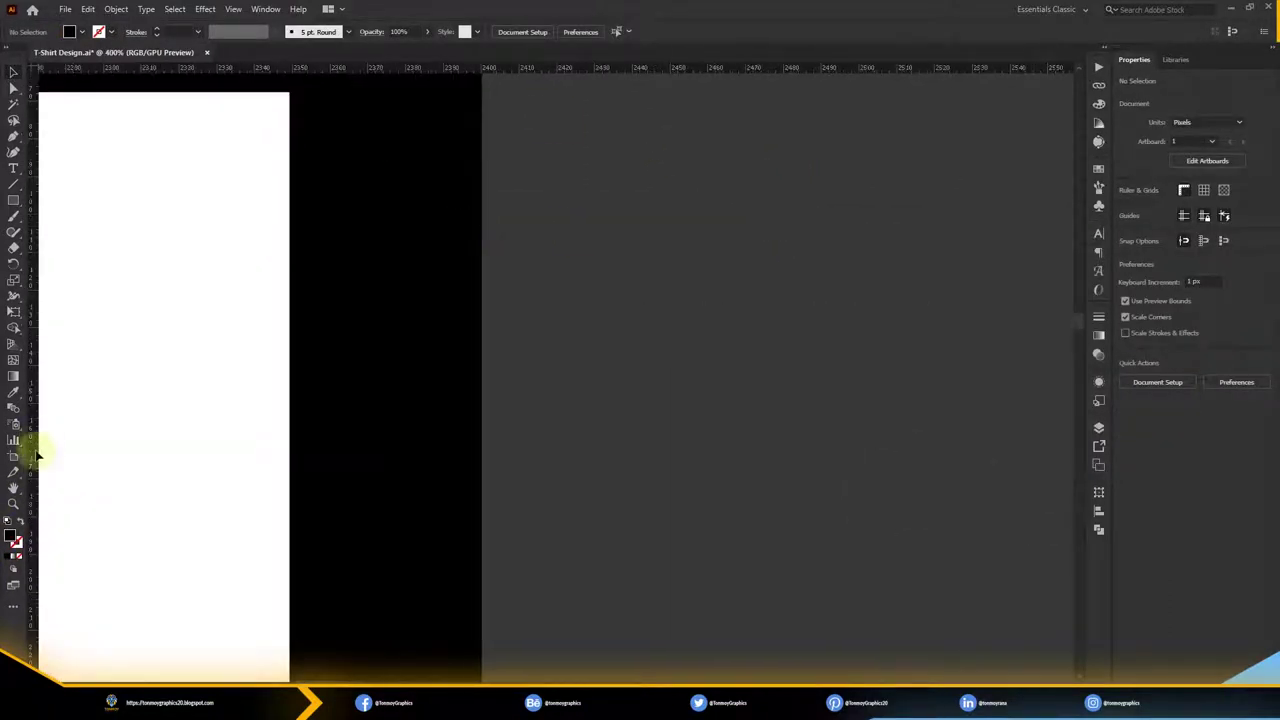
{"action": "scroll", "coordinate": [243, 274], "scroll_direction": "up", "scroll_amount": 5}
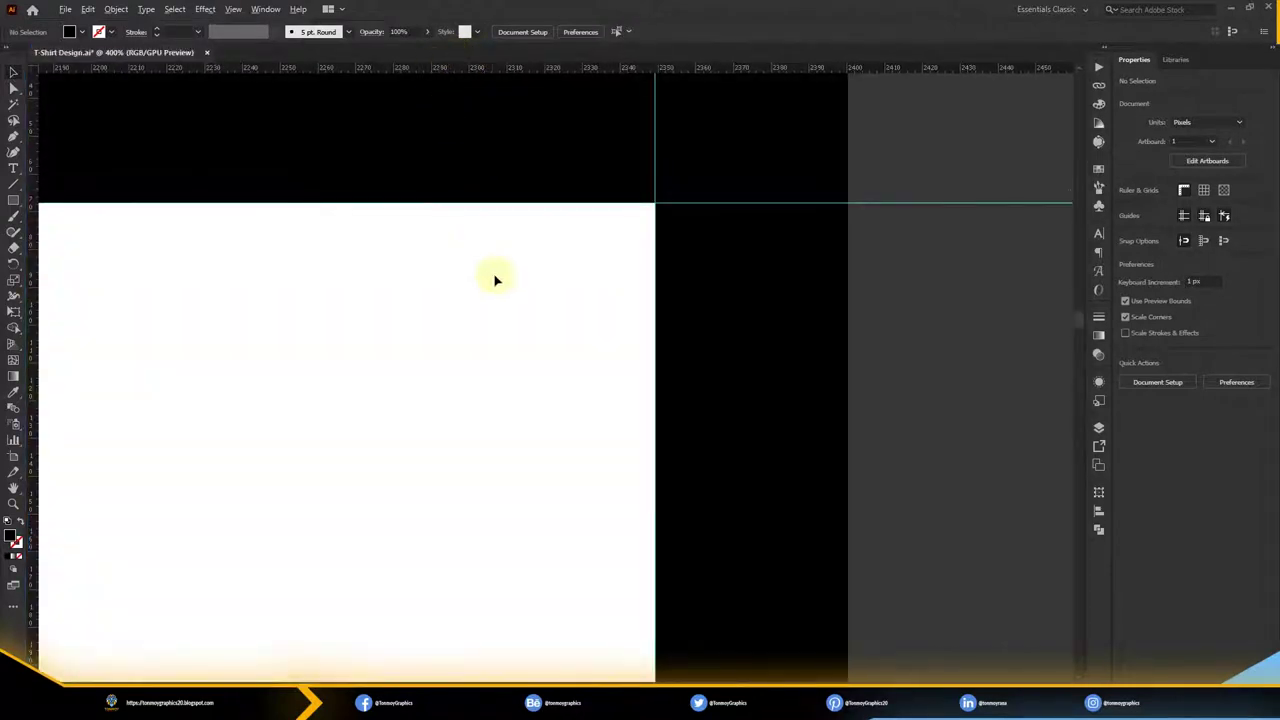
{"action": "scroll", "coordinate": [414, 400], "scroll_direction": "down", "scroll_amount": 4}
{"action": "scroll", "coordinate": [210, 450], "scroll_direction": "up", "scroll_amount": 5}
{"action": "scroll", "coordinate": [371, 563], "scroll_direction": "down", "scroll_amount": 5}
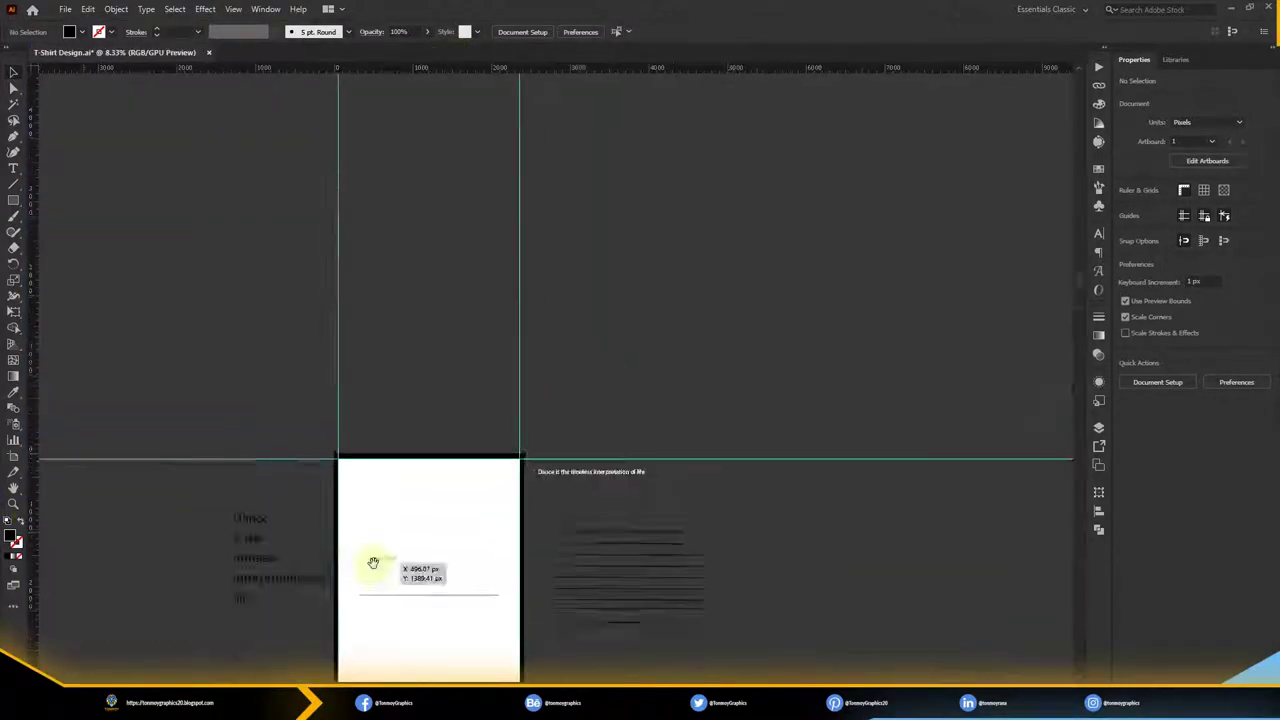
{"action": "scroll", "coordinate": [403, 294], "scroll_direction": "up", "scroll_amount": 2}
{"action": "scroll", "coordinate": [418, 421], "scroll_direction": "up", "scroll_amount": 3}
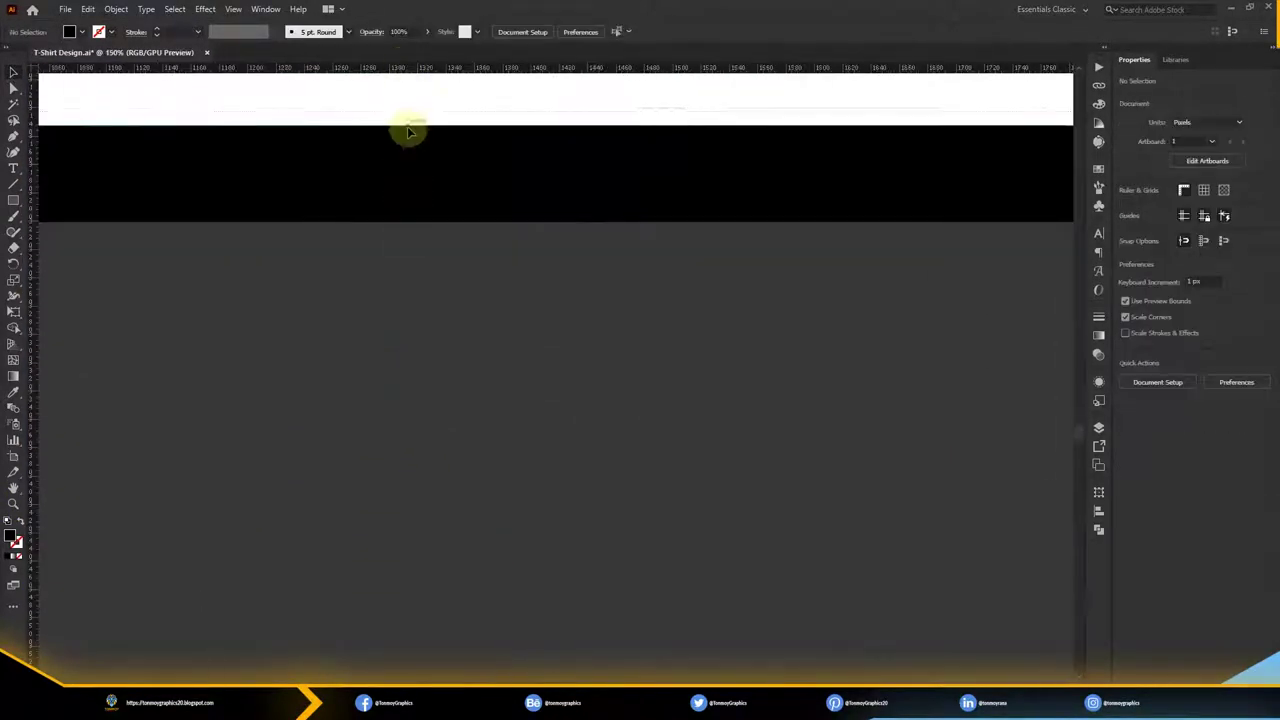
{"action": "key", "text": "ctrl+0"}
Set 'Dance' in all-caps Helvetica LT Std Black, centred and scaled across the artboard top
{"action": "left_click_drag", "start_coordinate": [540, 369], "coordinate": [537, 160]}
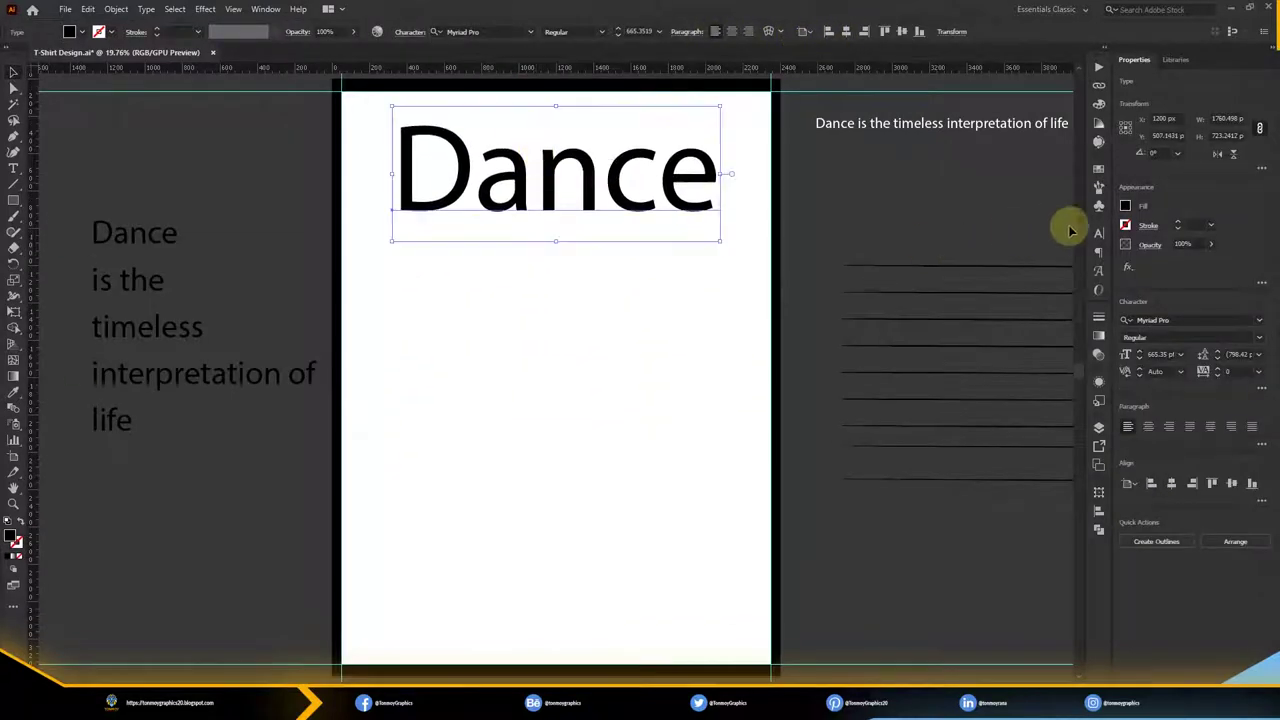
{"action": "left_click", "coordinate": [1099, 232]}
{"action": "left_click", "coordinate": [995, 247]}
{"action": "type", "text": "helve"}
{"action": "left_click", "coordinate": [1000, 684]}
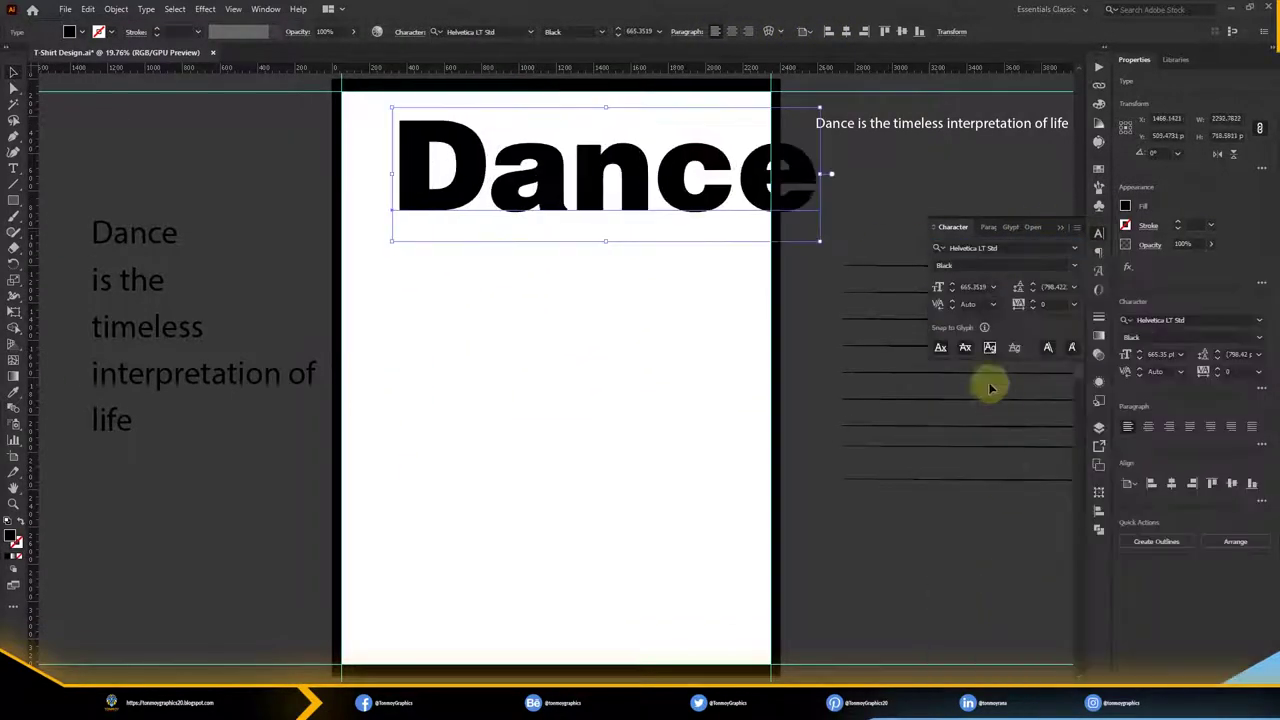
{"action": "left_click", "coordinate": [1076, 227]}
{"action": "left_click", "coordinate": [1128, 345]}
{"action": "left_click", "coordinate": [845, 32]}
{"action": "mouse_move", "coordinate": [797, 240]}
{"action": "left_mouse_down"}
{"action": "mouse_move", "coordinate": [766, 243]}
{"action": "mouse_move", "coordinate": [771, 220]}
{"action": "left_mouse_up"}
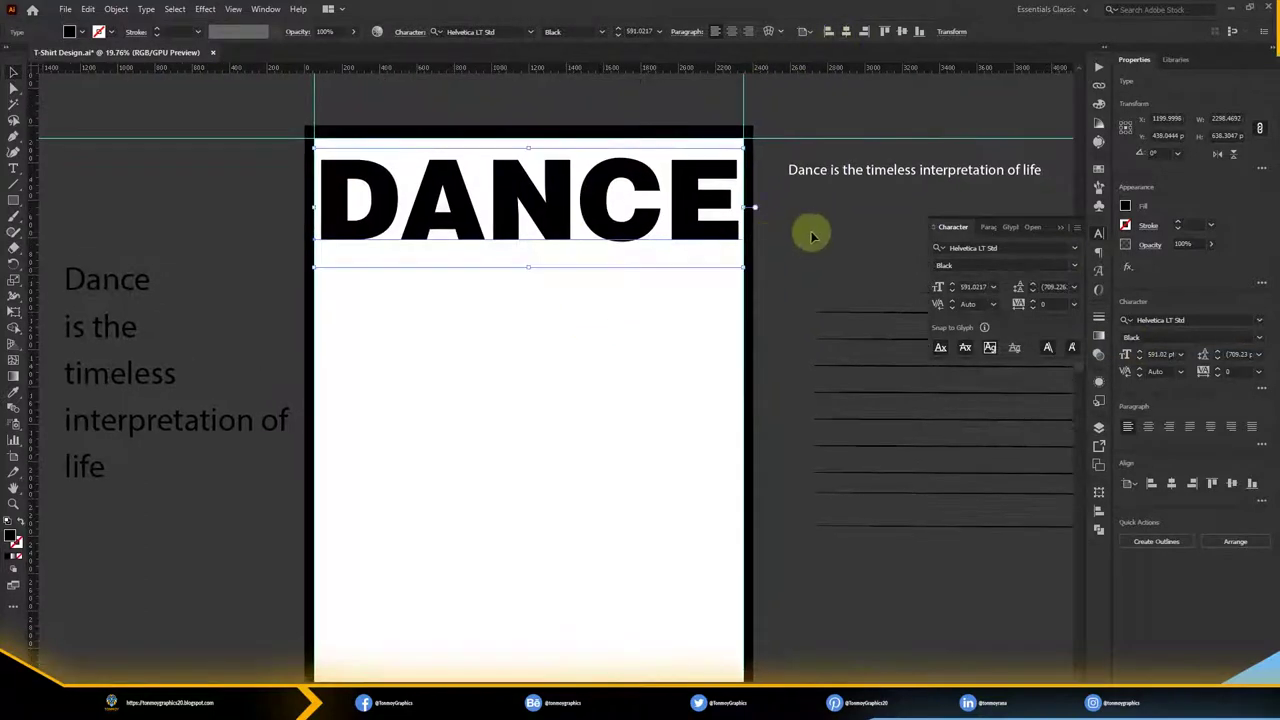
Convert DANCE to outlines and fill it cyan (#00C9FF)
{"action": "right_click", "coordinate": [481, 219]}
{"action": "left_click", "coordinate": [526, 347]}
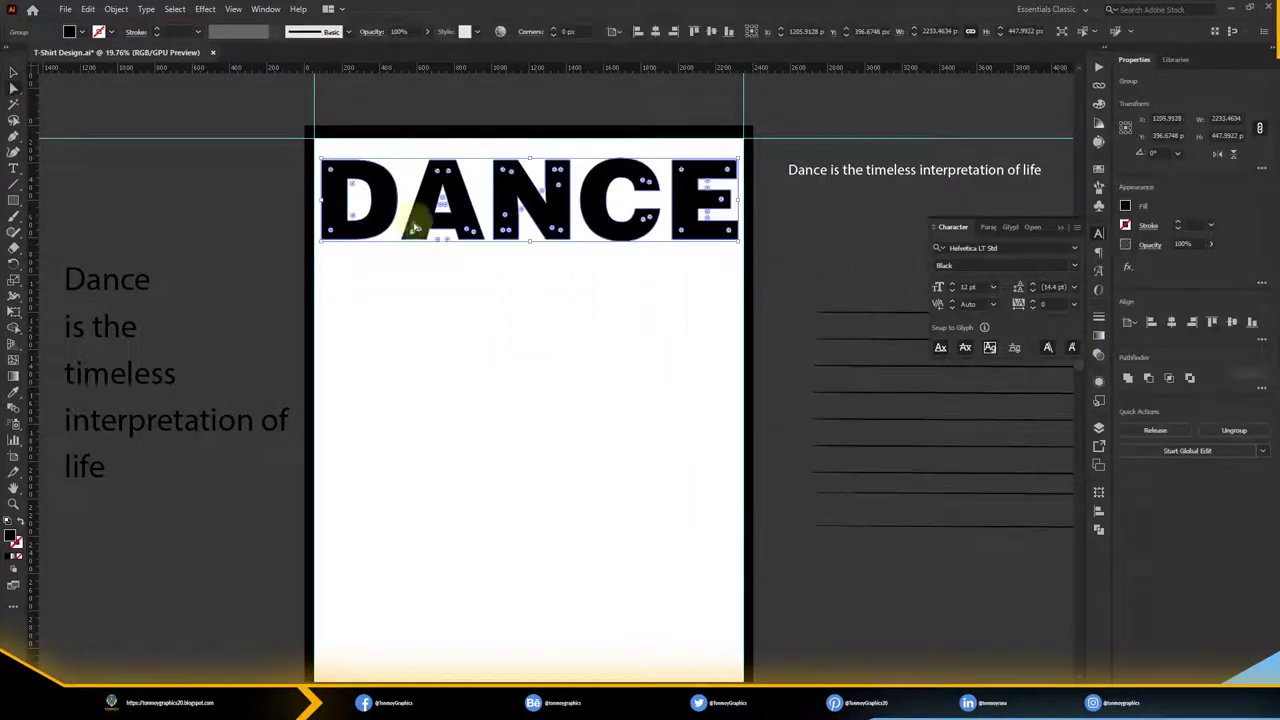
{"action": "left_click", "coordinate": [400, 258]}
{"action": "key", "text": "ctrl+equal"}
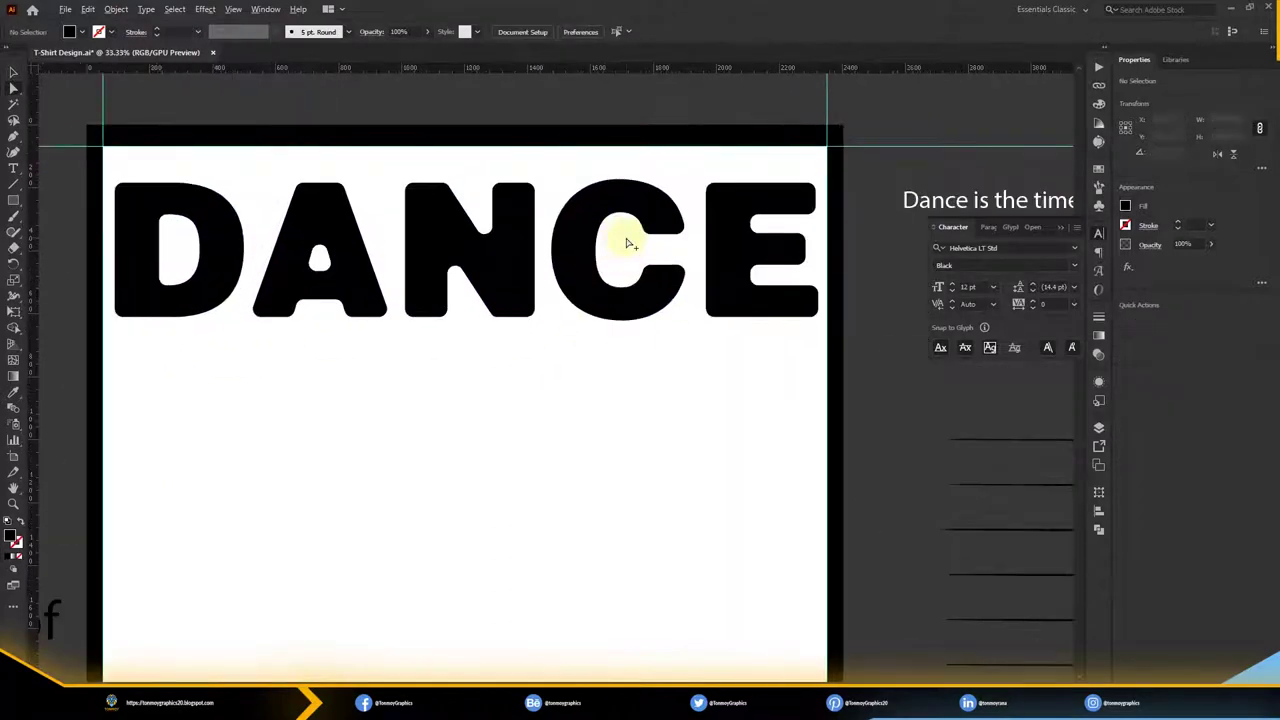
{"action": "key", "text": "ctrl+equal"}
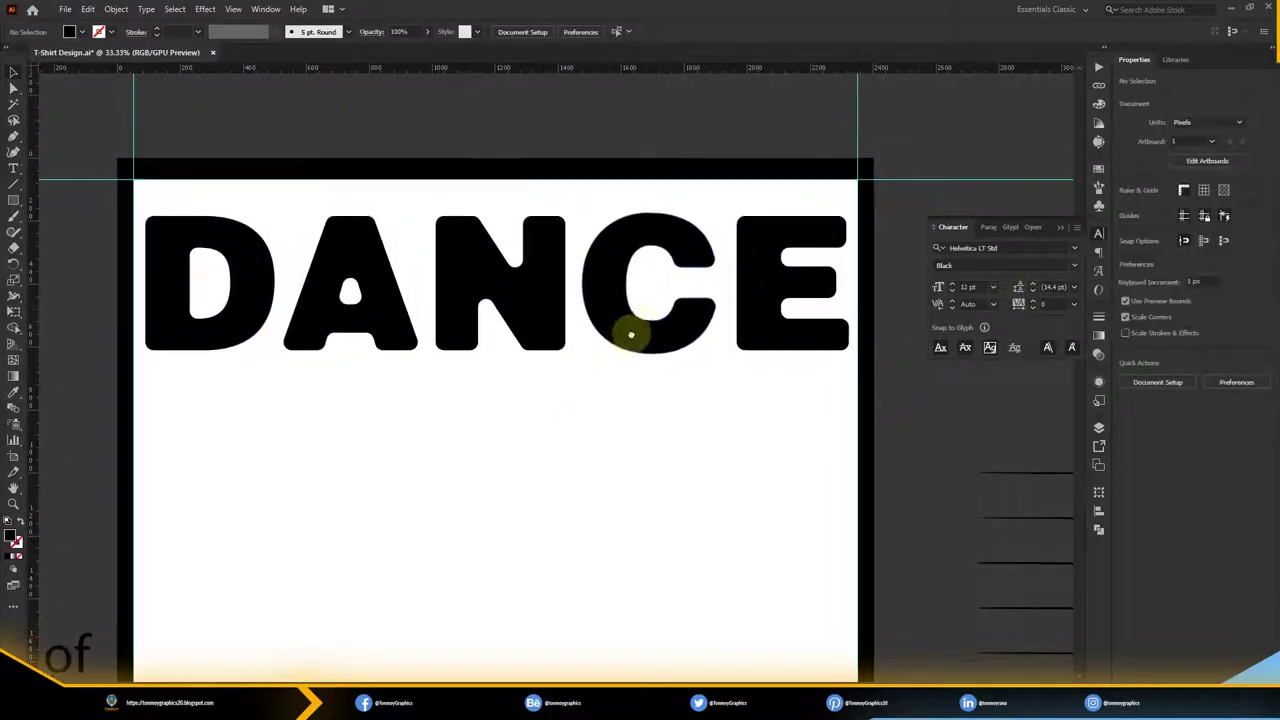
{"action": "double_click", "coordinate": [13, 539]}
{"action": "left_click", "coordinate": [959, 297]}
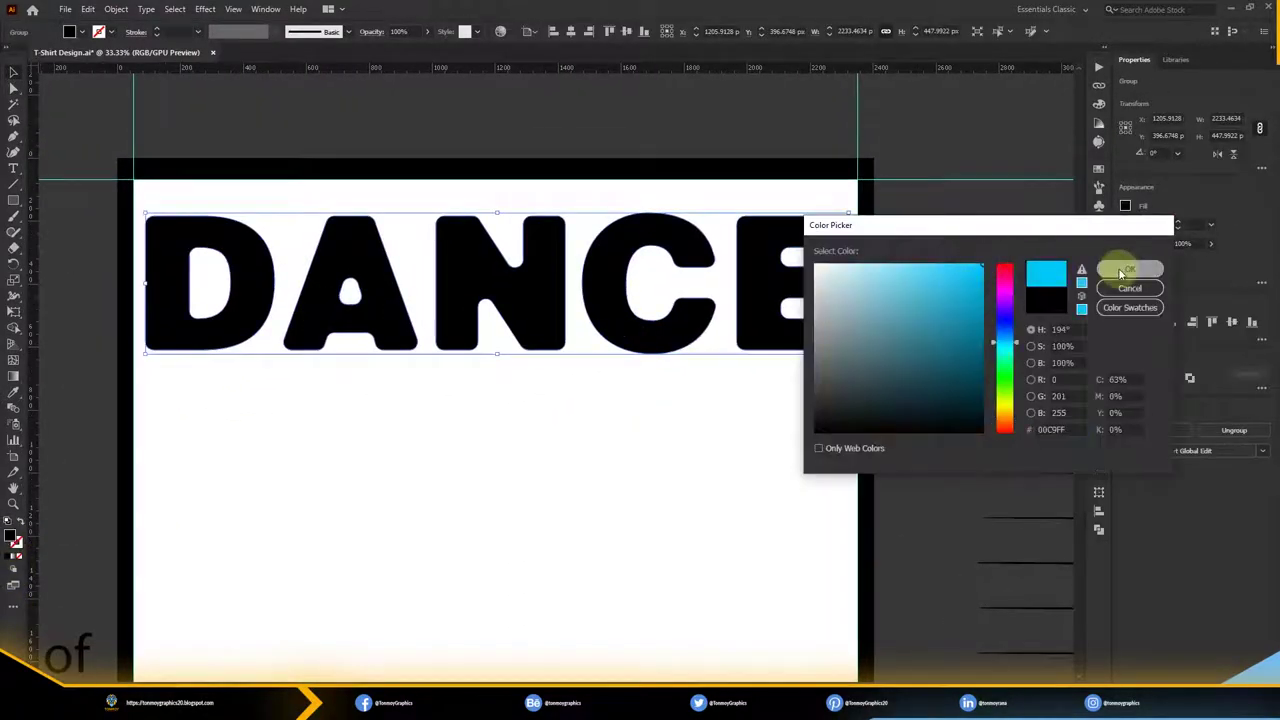
{"action": "left_click", "coordinate": [1129, 269]}
{"action": "left_click", "coordinate": [937, 130]}
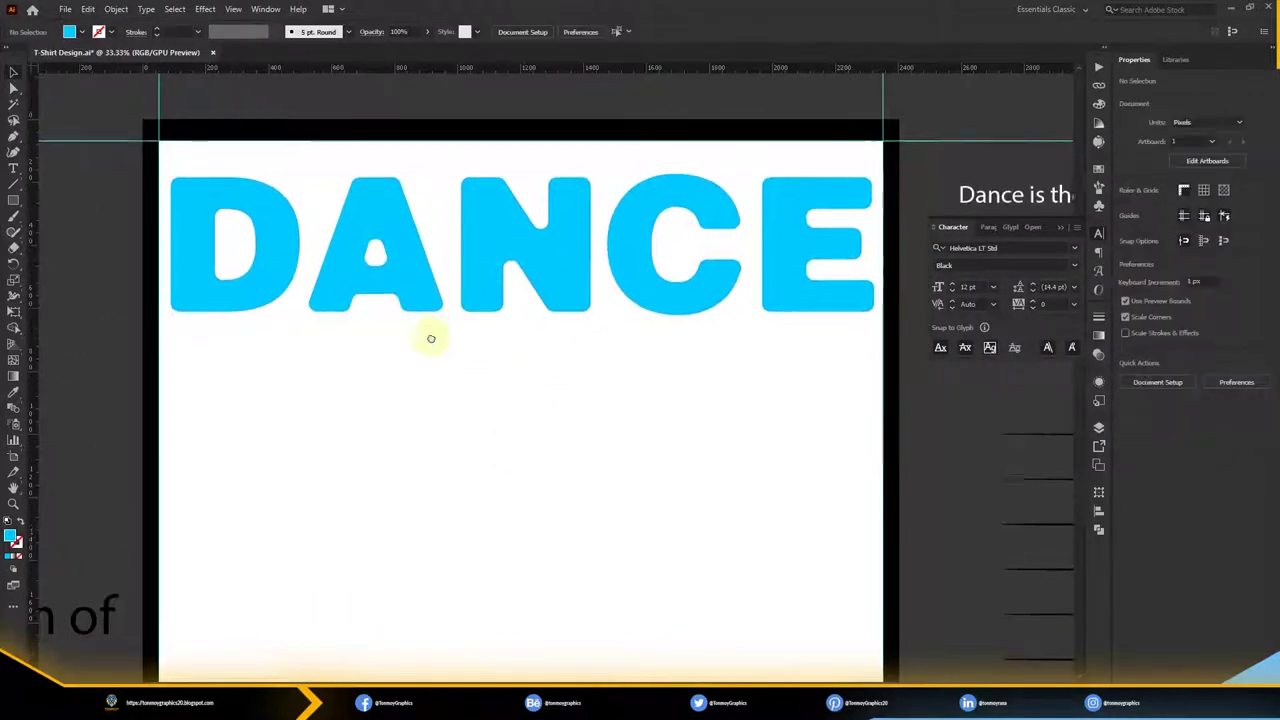
{"action": "left_click", "coordinate": [207, 222]}
Shrink the D's inner hole by dragging its anchor points
{"action": "key", "text": "ctrl+equal"}
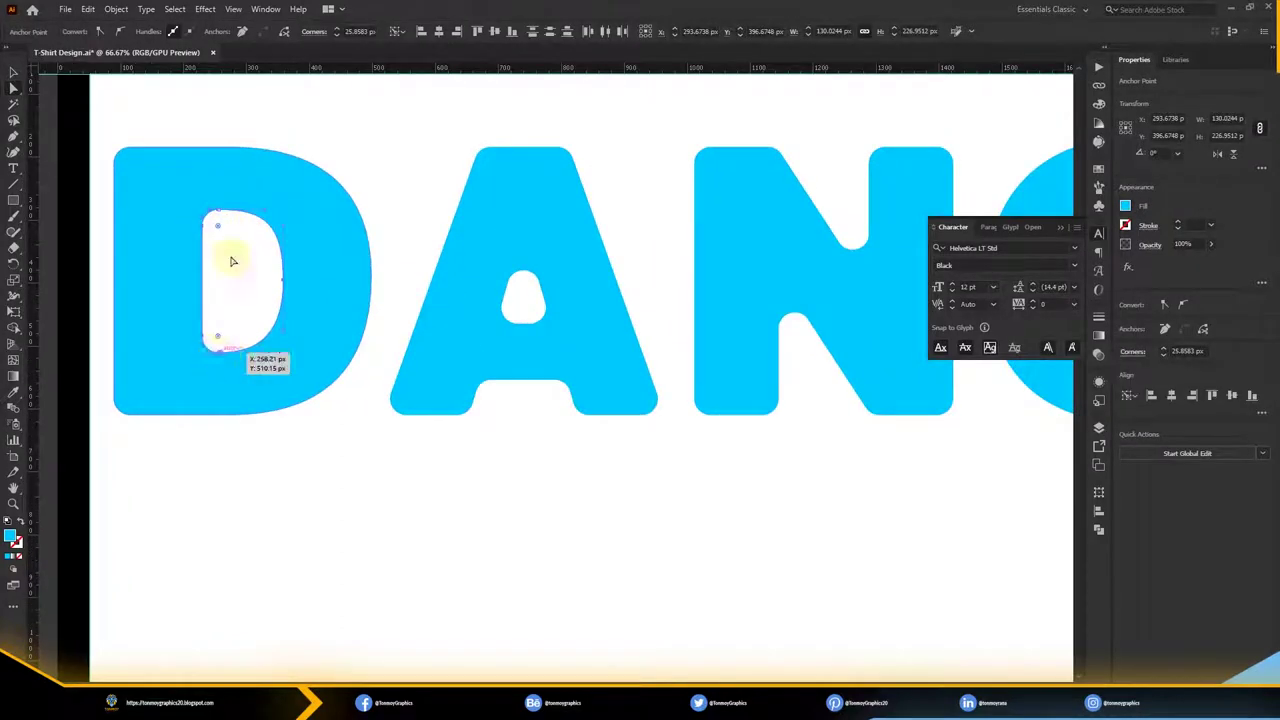
{"action": "scroll", "coordinate": [237, 364], "scroll_direction": "up", "scroll_amount": 5}
{"action": "left_click", "coordinate": [249, 237]}
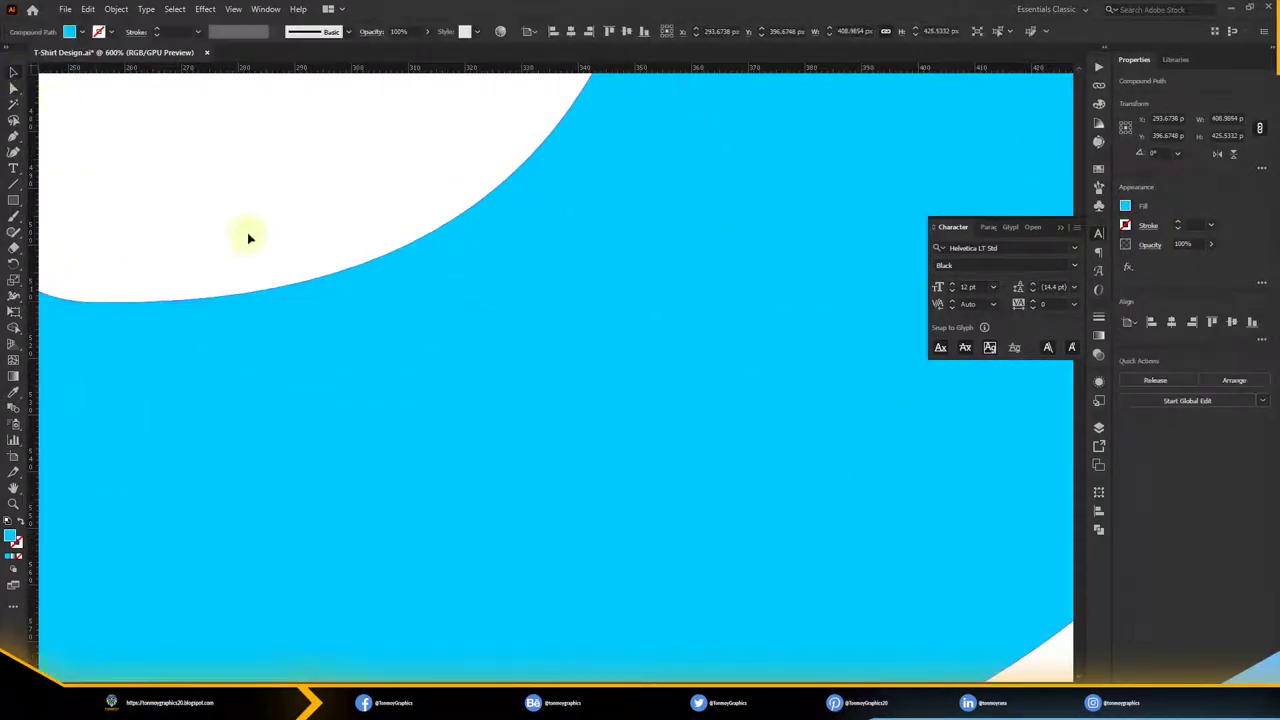
{"action": "scroll", "coordinate": [249, 237], "scroll_direction": "down", "scroll_amount": 5}
{"action": "key", "text": "a"}
{"action": "left_click", "coordinate": [314, 183]}
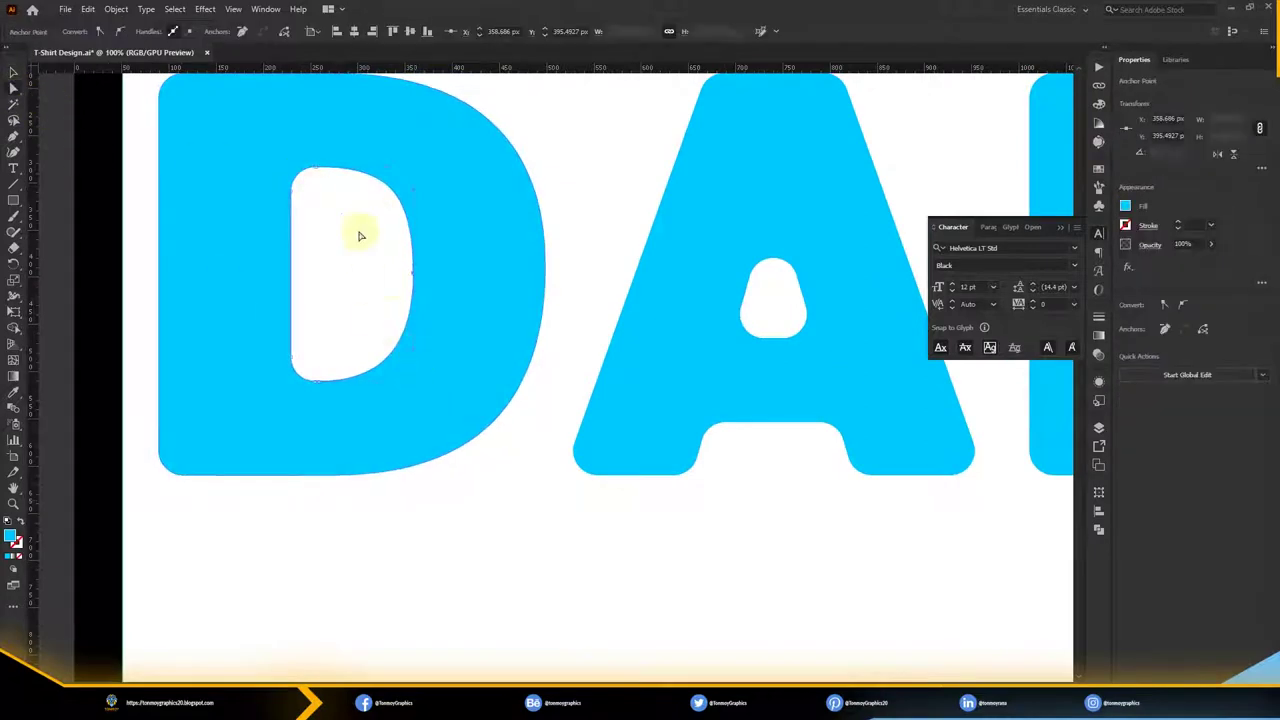
{"action": "left_click", "coordinate": [285, 400]}
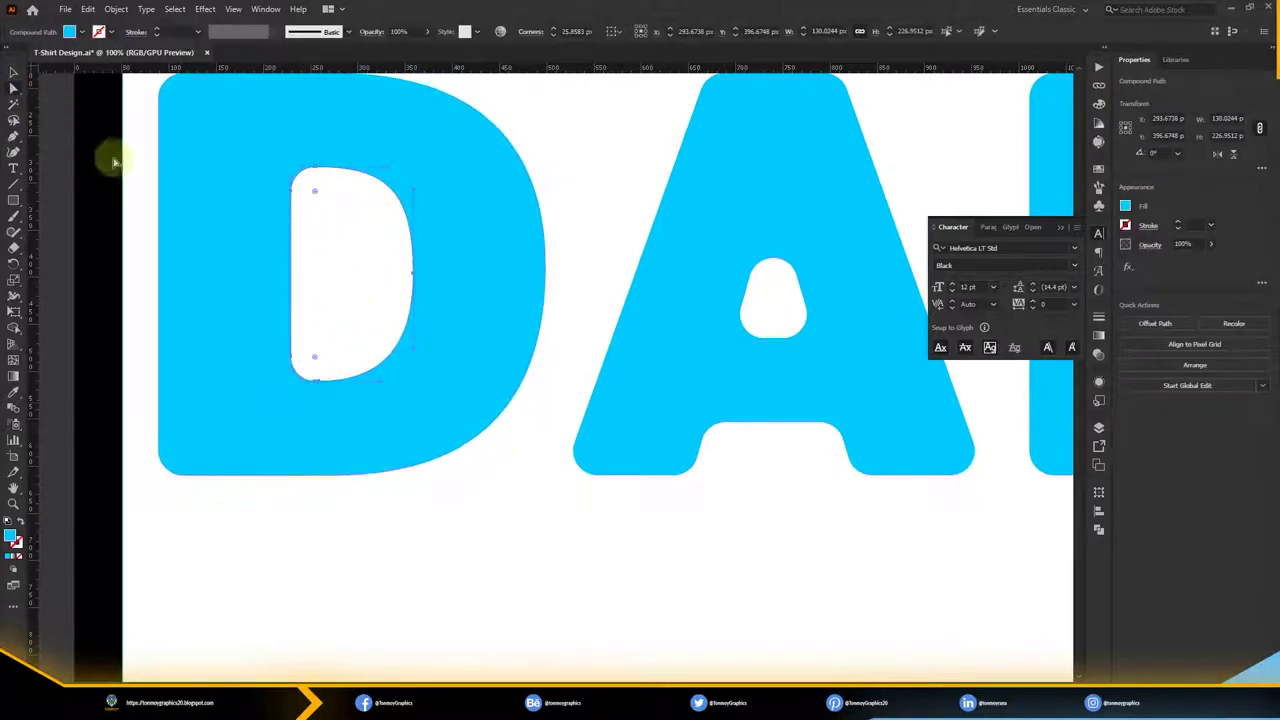
{"action": "left_click_drag", "start_coordinate": [410, 381], "coordinate": [390, 379]}
{"action": "scroll", "coordinate": [400, 371], "scroll_direction": "down", "scroll_amount": 2}
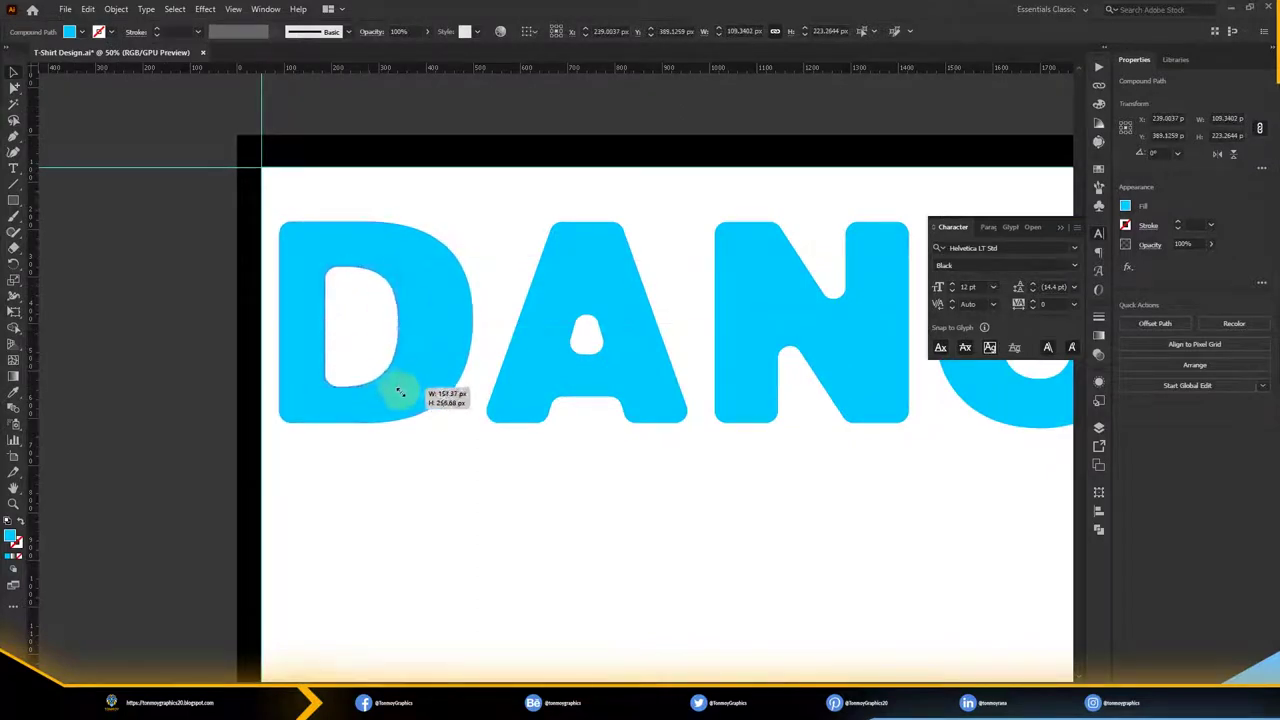
{"action": "left_click_drag", "start_coordinate": [390, 379], "coordinate": [400, 391]}
{"action": "key", "text": "ctrl+shift+a"}
Stretch the A's inner hole upward by dragging its anchors
{"action": "scroll", "coordinate": [306, 414], "scroll_direction": "down", "scroll_amount": 3}
{"action": "scroll", "coordinate": [467, 479], "scroll_direction": "up", "scroll_amount": 4}
{"action": "scroll", "coordinate": [400, 371], "scroll_direction": "up", "scroll_amount": 1}
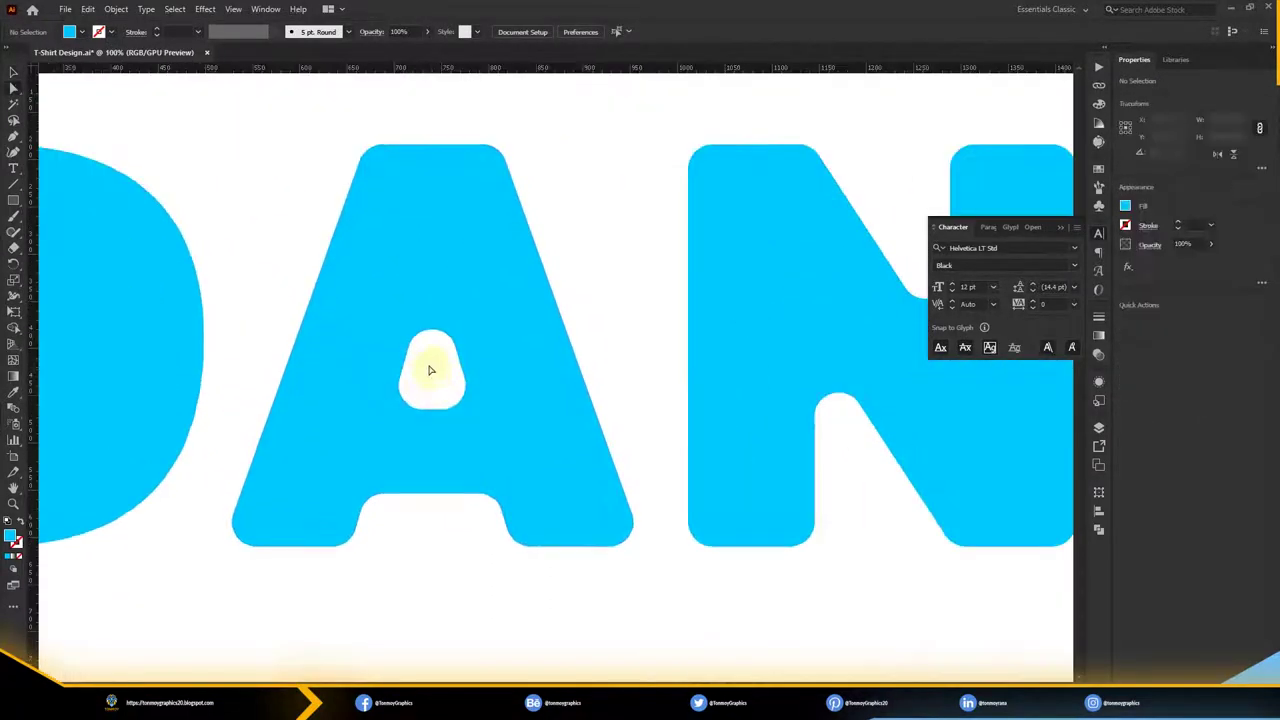
{"action": "left_click", "coordinate": [421, 390]}
{"action": "left_click", "coordinate": [443, 344]}
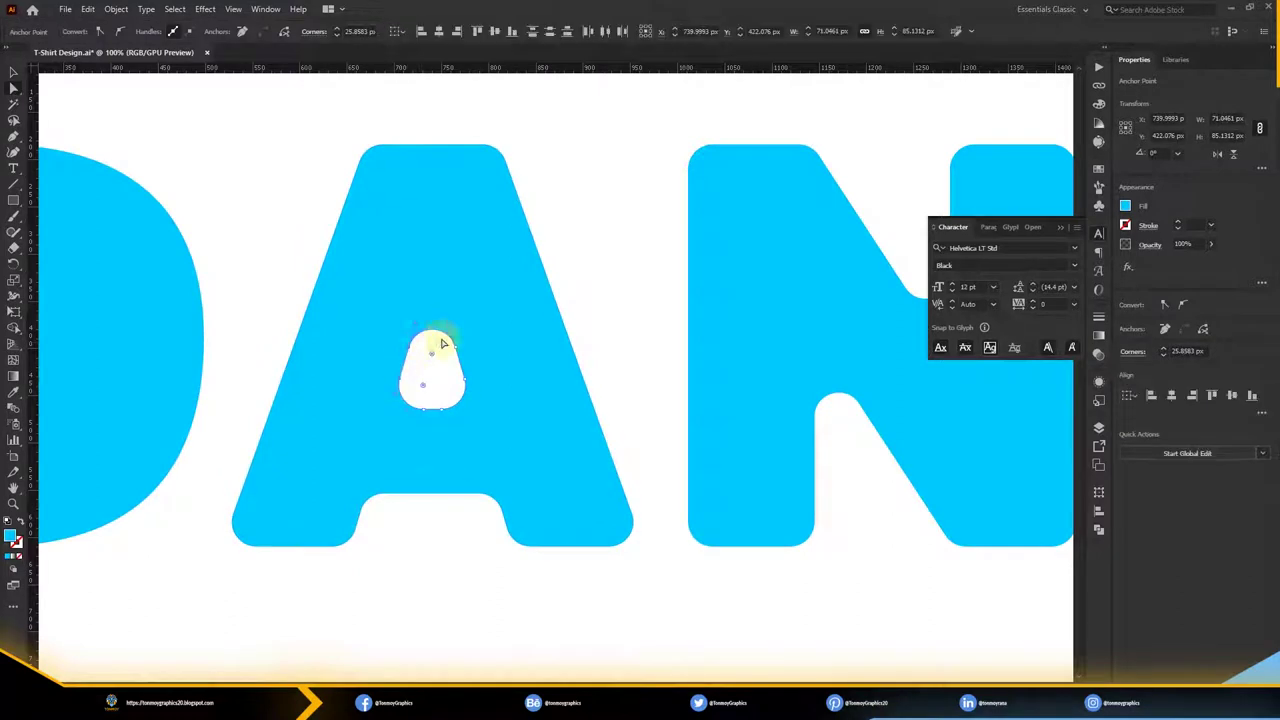
{"action": "left_click_drag", "start_coordinate": [431, 332], "coordinate": [429, 250]}
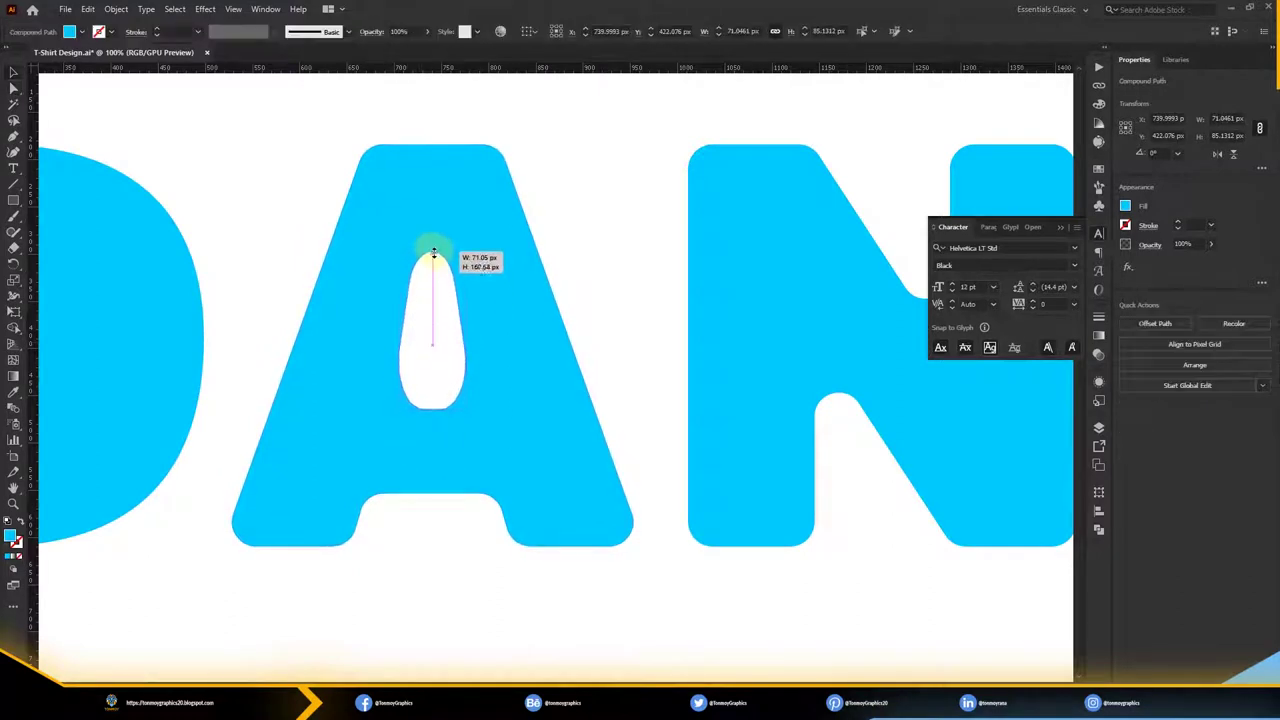
{"action": "key", "text": "ctrl+shift+a"}
Widen the E's upper and lower gaps by moving their left anchors
{"action": "scroll", "coordinate": [563, 467], "scroll_direction": "down", "scroll_amount": 3}
{"action": "scroll", "coordinate": [700, 406], "scroll_direction": "right", "scroll_amount": 3}
{"action": "scroll", "coordinate": [700, 380], "scroll_direction": "up", "scroll_amount": 3}
{"action": "scroll", "coordinate": [660, 355], "scroll_direction": "right", "scroll_amount": 1}
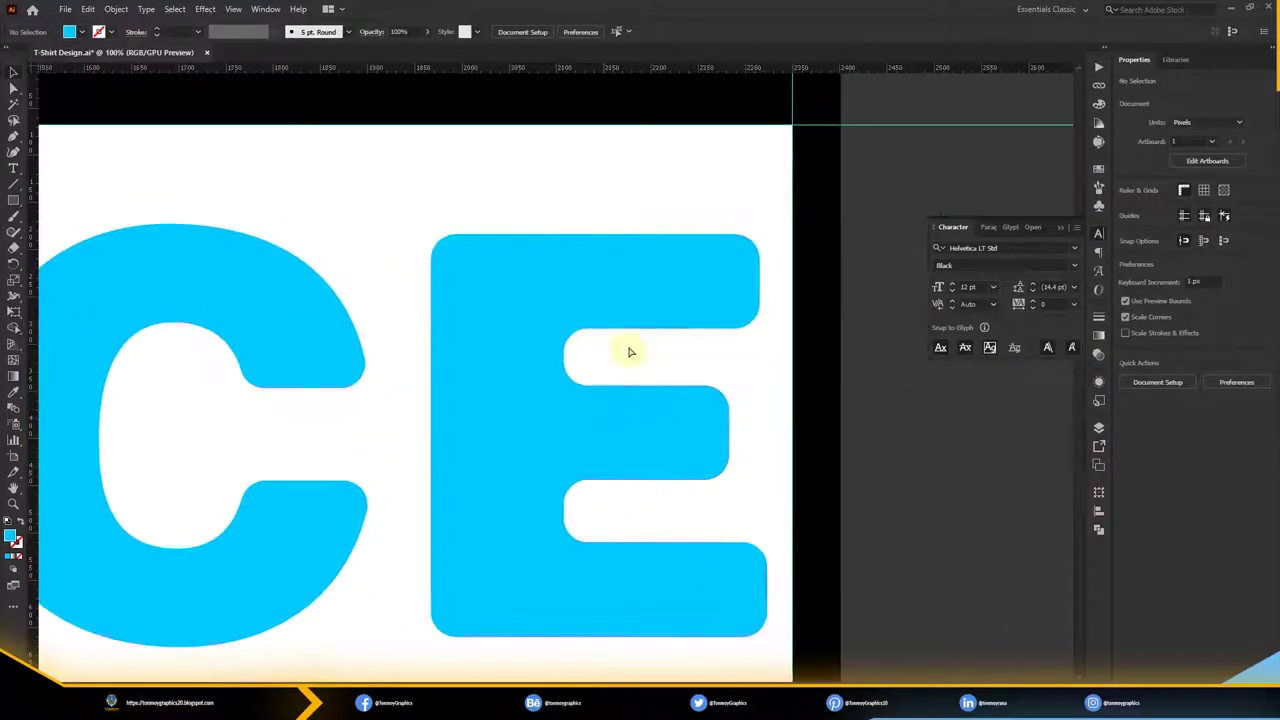
{"action": "mouse_move", "coordinate": [548, 375]}
{"action": "left_mouse_down"}
{"action": "mouse_move", "coordinate": [610, 347]}
{"action": "mouse_move", "coordinate": [521, 359]}
{"action": "left_mouse_up"}
{"action": "left_click", "coordinate": [606, 509]}
{"action": "mouse_move", "coordinate": [550, 470]}
{"action": "left_mouse_down"}
{"action": "mouse_move", "coordinate": [570, 540]}
{"action": "mouse_move", "coordinate": [614, 486]}
{"action": "left_mouse_up"}
{"action": "scroll", "coordinate": [543, 549], "scroll_direction": "down", "scroll_amount": 4}
{"action": "left_click_drag", "start_coordinate": [543, 549], "coordinate": [565, 389]}
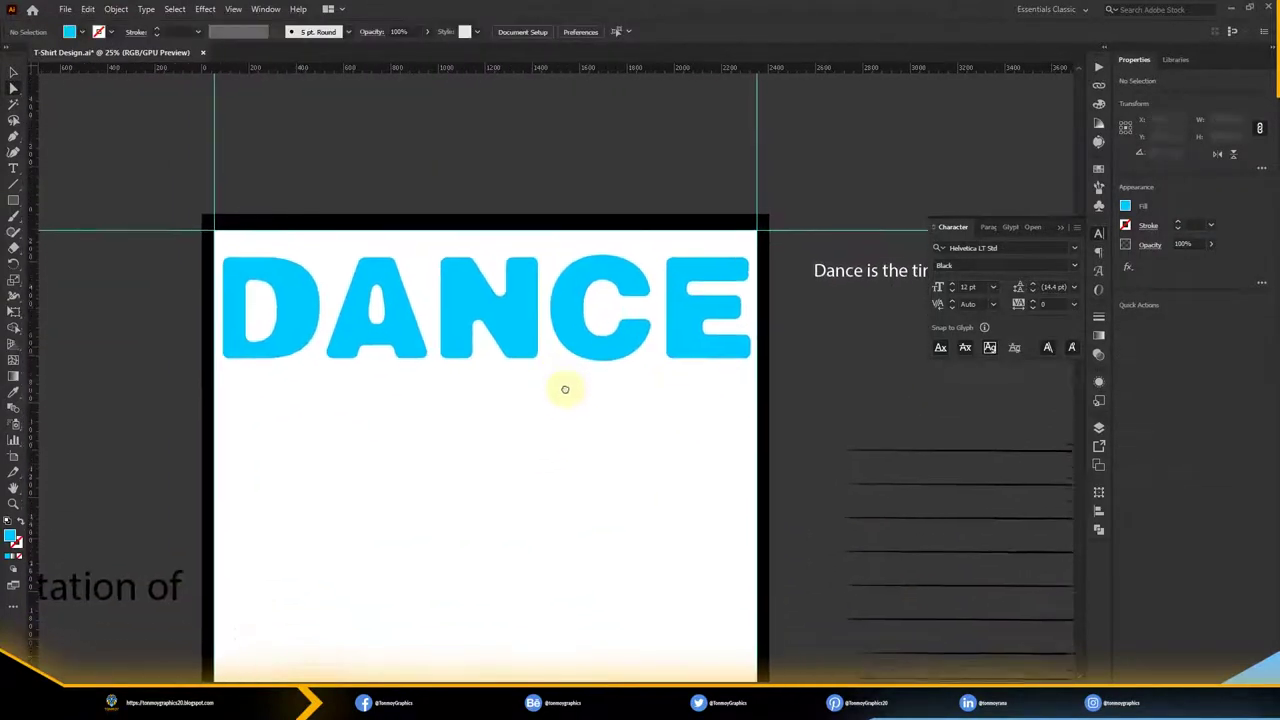
{"action": "scroll", "coordinate": [565, 389], "scroll_direction": "down", "scroll_amount": 1}
Apply a linear gradient to DANCE and make one stop a darker teal
{"action": "left_click", "coordinate": [500, 314]}
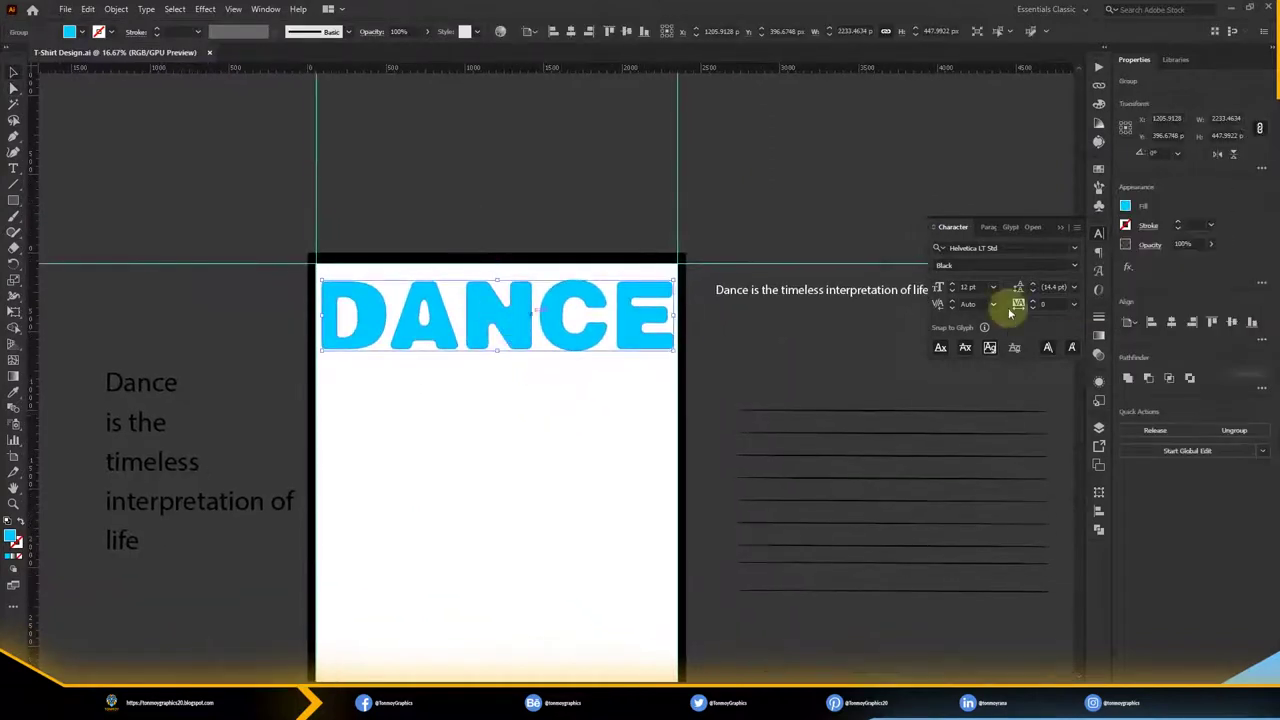
{"action": "left_click", "coordinate": [1099, 335]}
{"action": "left_click", "coordinate": [943, 335]}
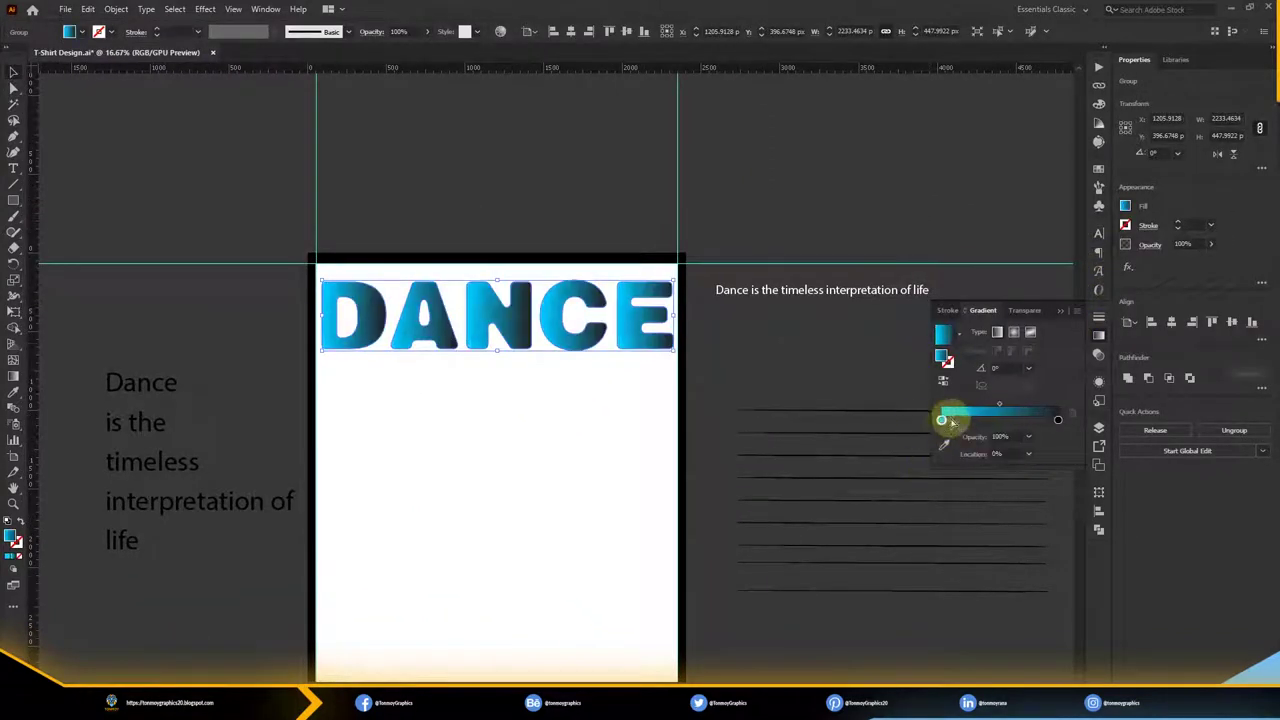
{"action": "left_click_drag", "start_coordinate": [943, 420], "coordinate": [1066, 420]}
{"action": "double_click", "coordinate": [943, 357]}
{"action": "left_click", "coordinate": [973, 355]}
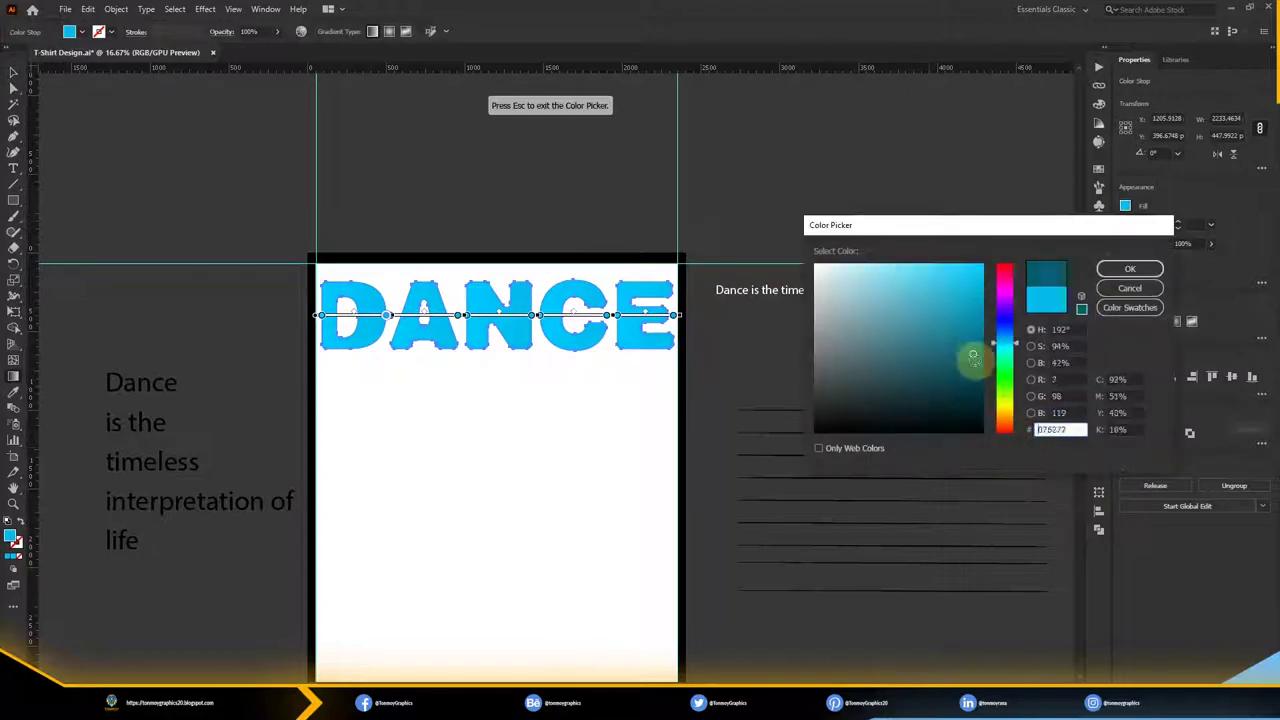
{"action": "left_click", "coordinate": [1122, 270]}
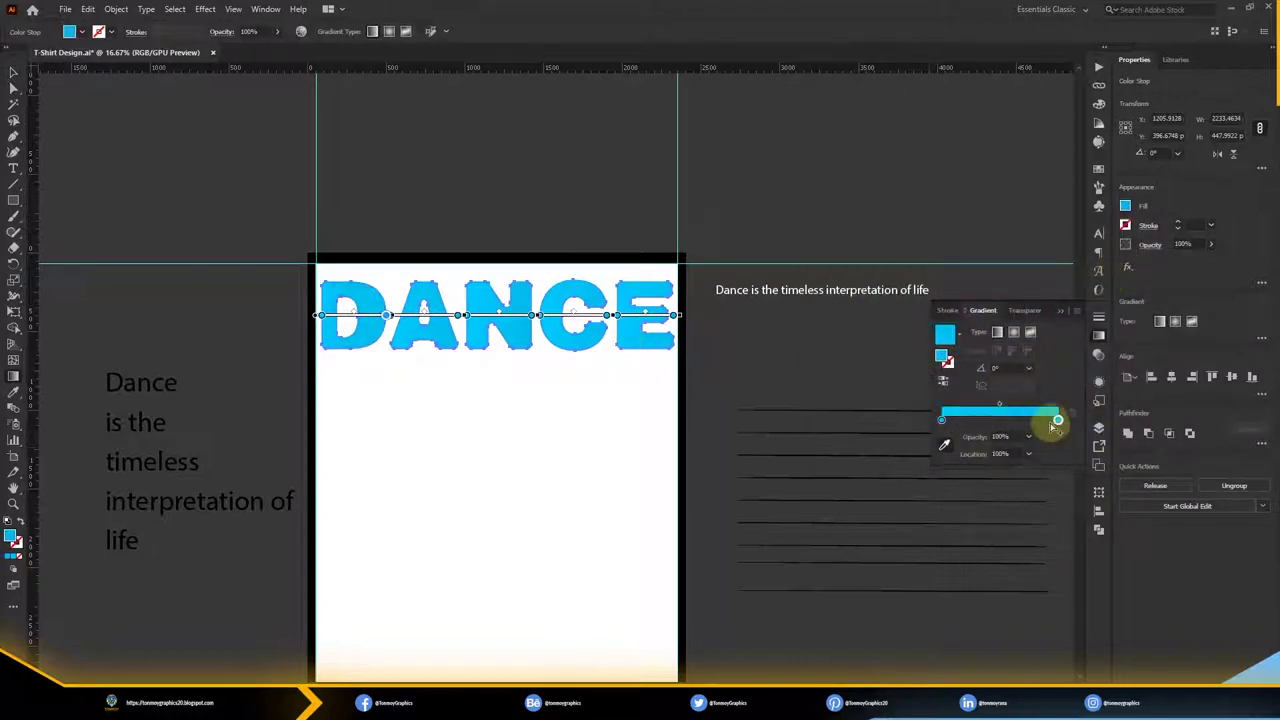
Adjust the gradient stop colours, making the right stop dark teal at the end
{"action": "double_click", "coordinate": [945, 358]}
{"action": "left_click", "coordinate": [1104, 267]}
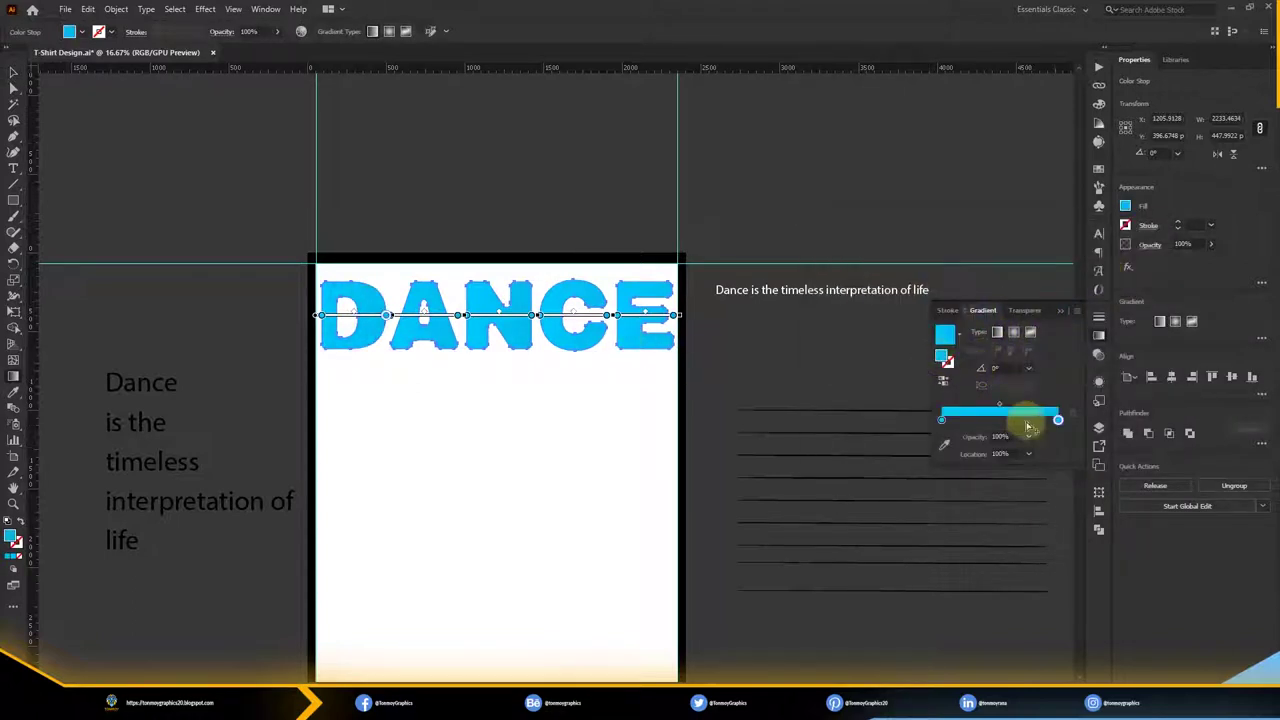
{"action": "double_click", "coordinate": [955, 456]}
{"action": "left_click", "coordinate": [1120, 273]}
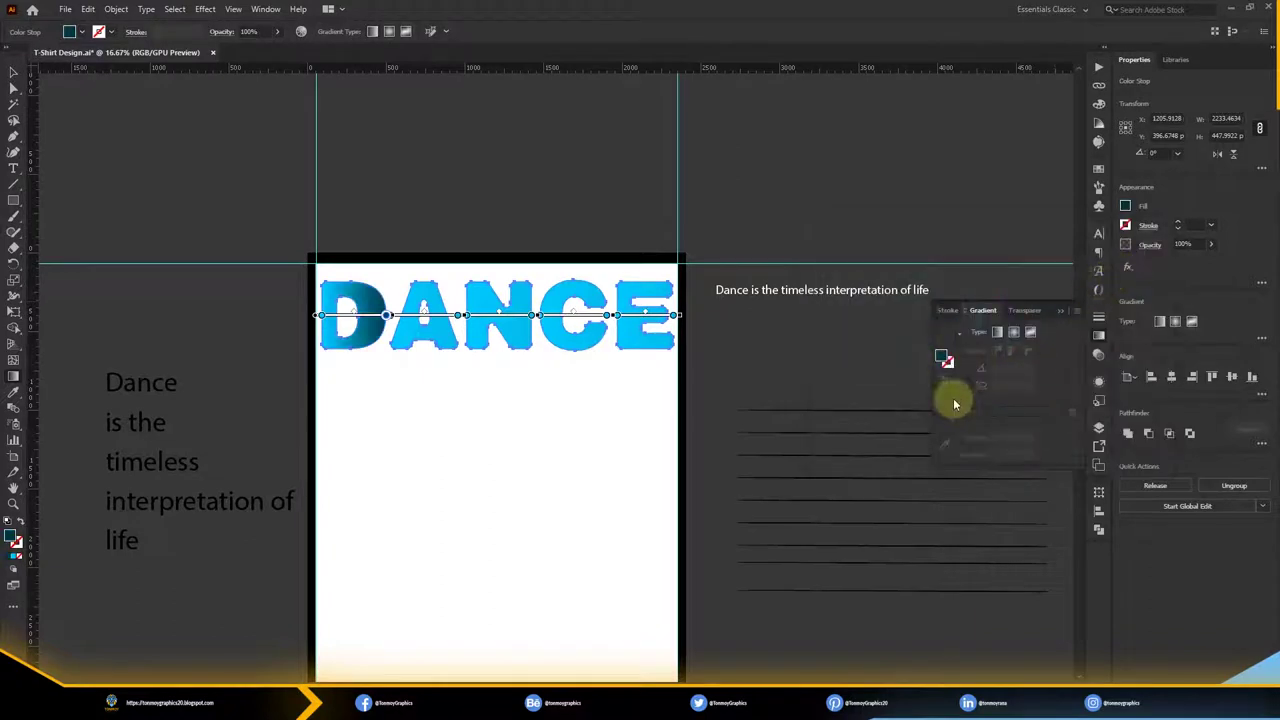
{"action": "double_click", "coordinate": [945, 358]}
{"action": "left_click", "coordinate": [1125, 267]}
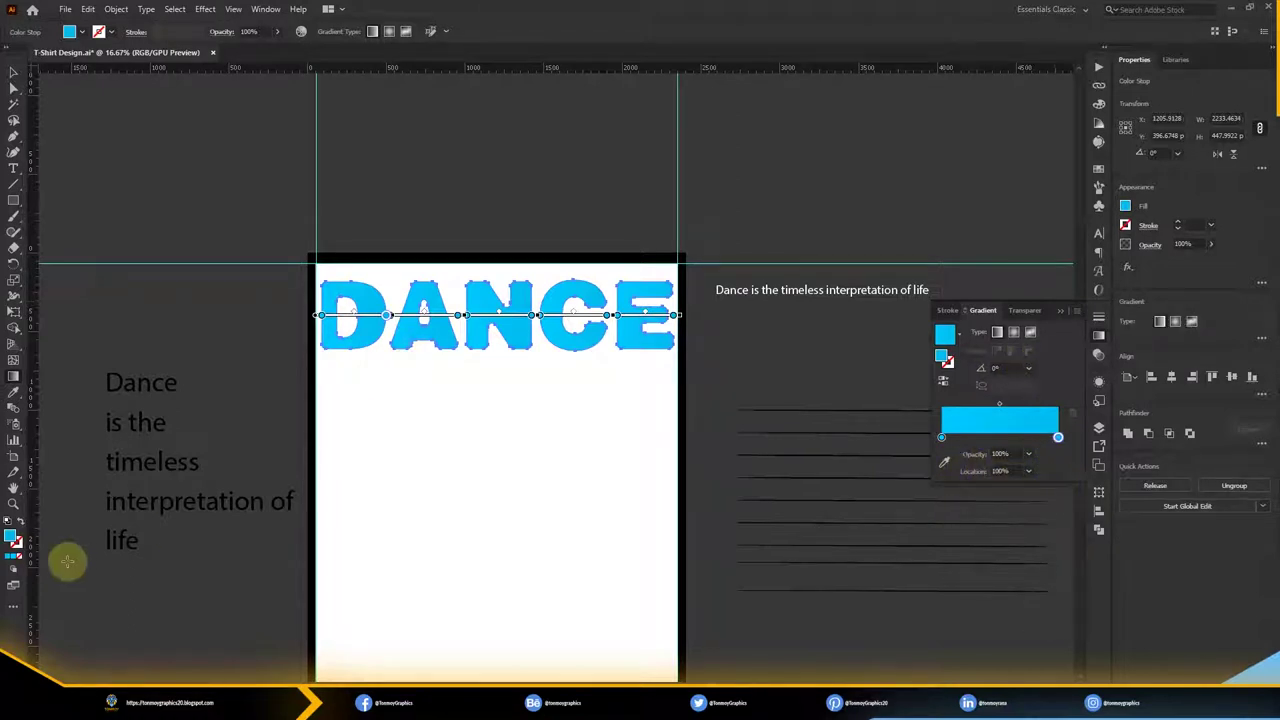
{"action": "left_click", "coordinate": [1128, 266]}
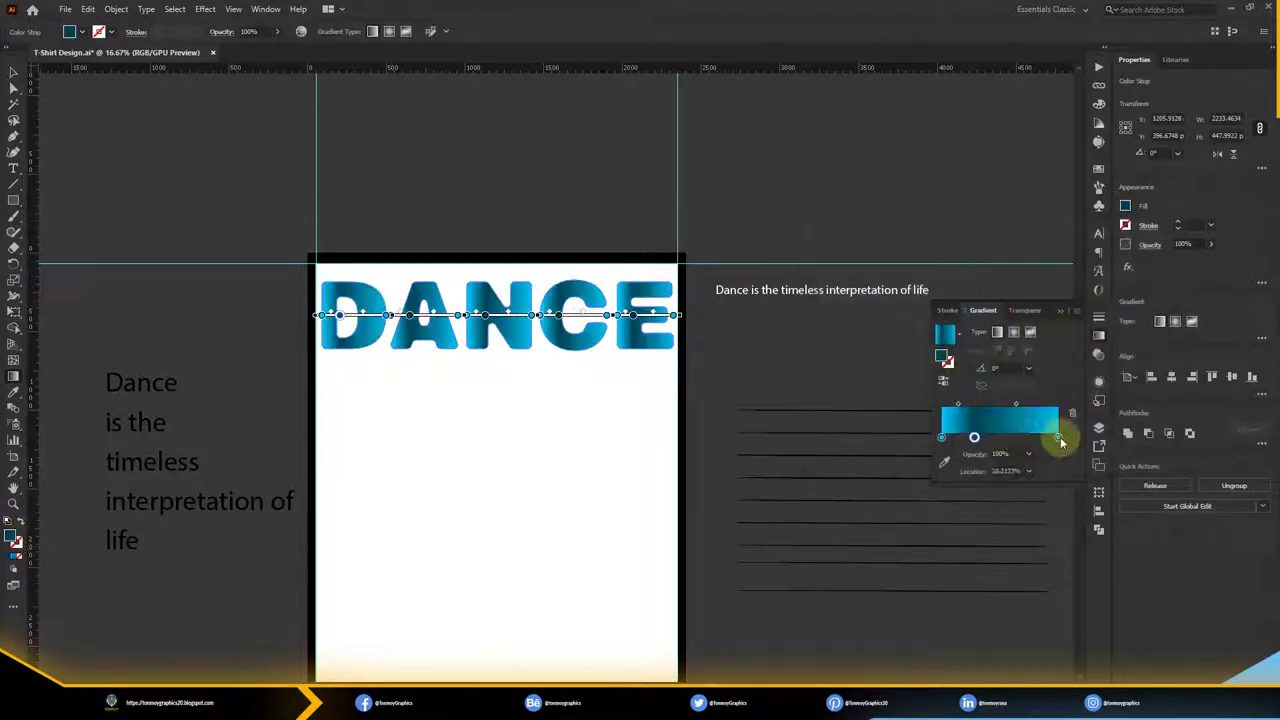
{"action": "mouse_move", "coordinate": [1058, 437]}
{"action": "left_mouse_down"}
{"action": "mouse_move", "coordinate": [997, 440]}
{"action": "mouse_move", "coordinate": [1058, 437]}
{"action": "left_mouse_up"}
{"action": "left_click_drag", "start_coordinate": [499, 272], "coordinate": [497, 330]}
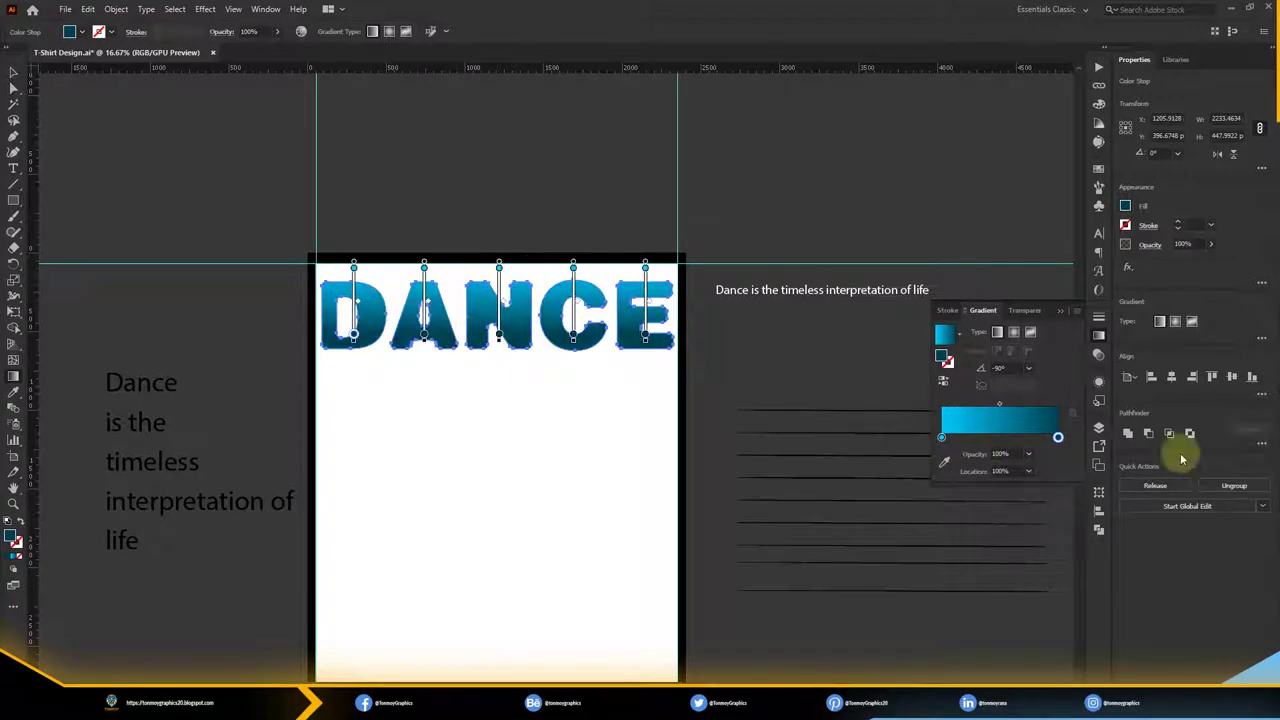
Make the dark stop bluer, run the gradient top to bottom, and set left-stop opacity 0%
{"action": "double_click", "coordinate": [944, 357]}
{"action": "left_click_drag", "start_coordinate": [941, 366], "coordinate": [971, 343]}
{"action": "left_click", "coordinate": [1128, 269]}
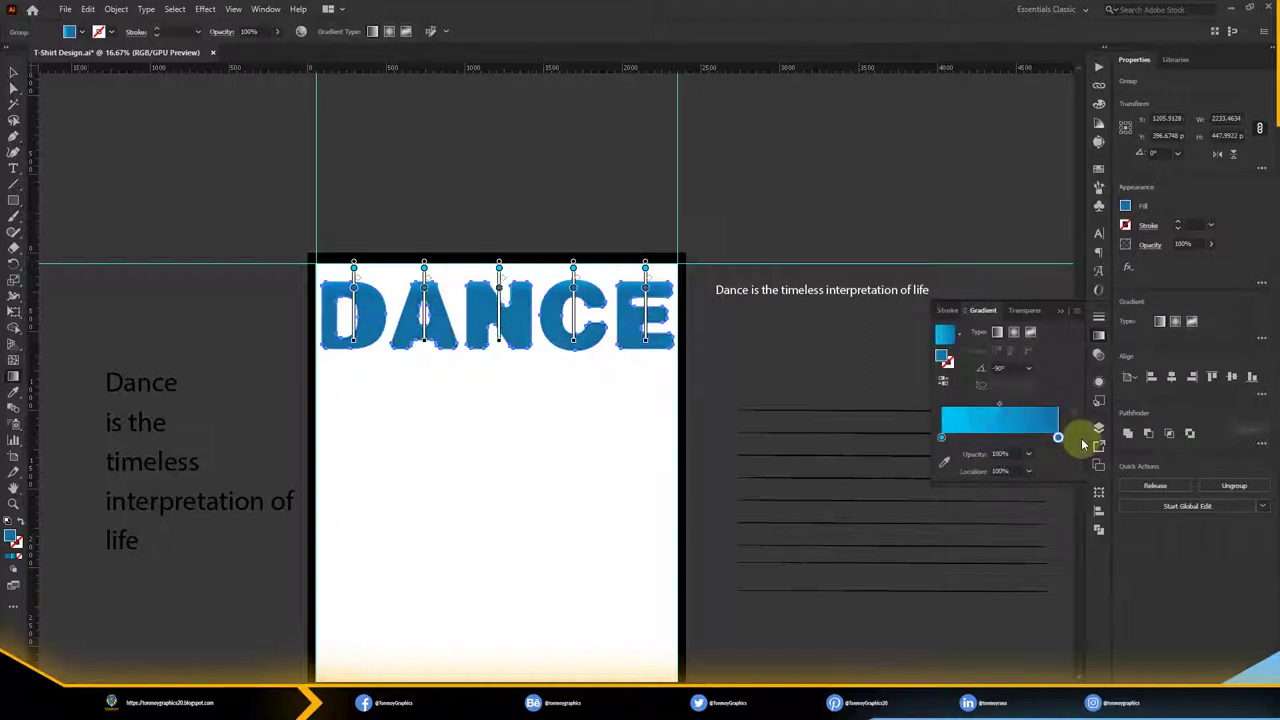
{"action": "mouse_move", "coordinate": [517, 315]}
{"action": "left_mouse_down"}
{"action": "mouse_move", "coordinate": [516, 262]}
{"action": "mouse_move", "coordinate": [511, 342]}
{"action": "left_mouse_up"}
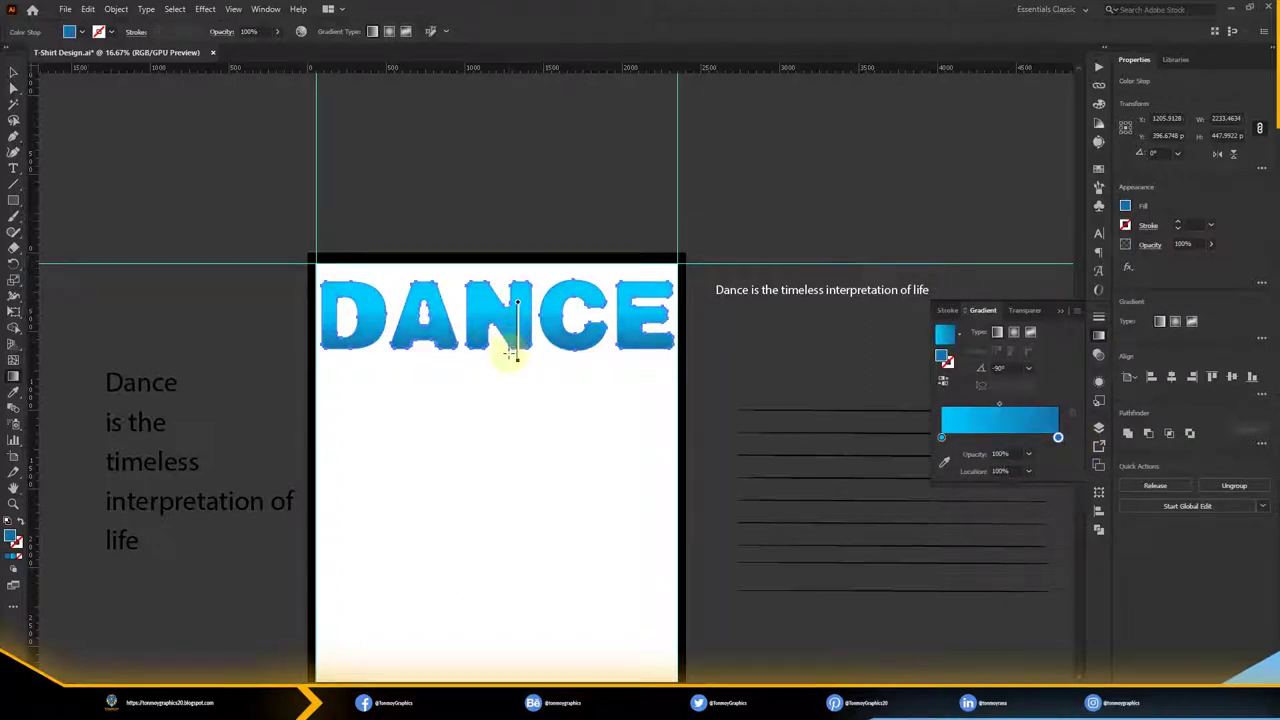
{"action": "left_click_drag", "start_coordinate": [397, 305], "coordinate": [465, 367]}
{"action": "left_click_drag", "start_coordinate": [533, 305], "coordinate": [533, 372]}
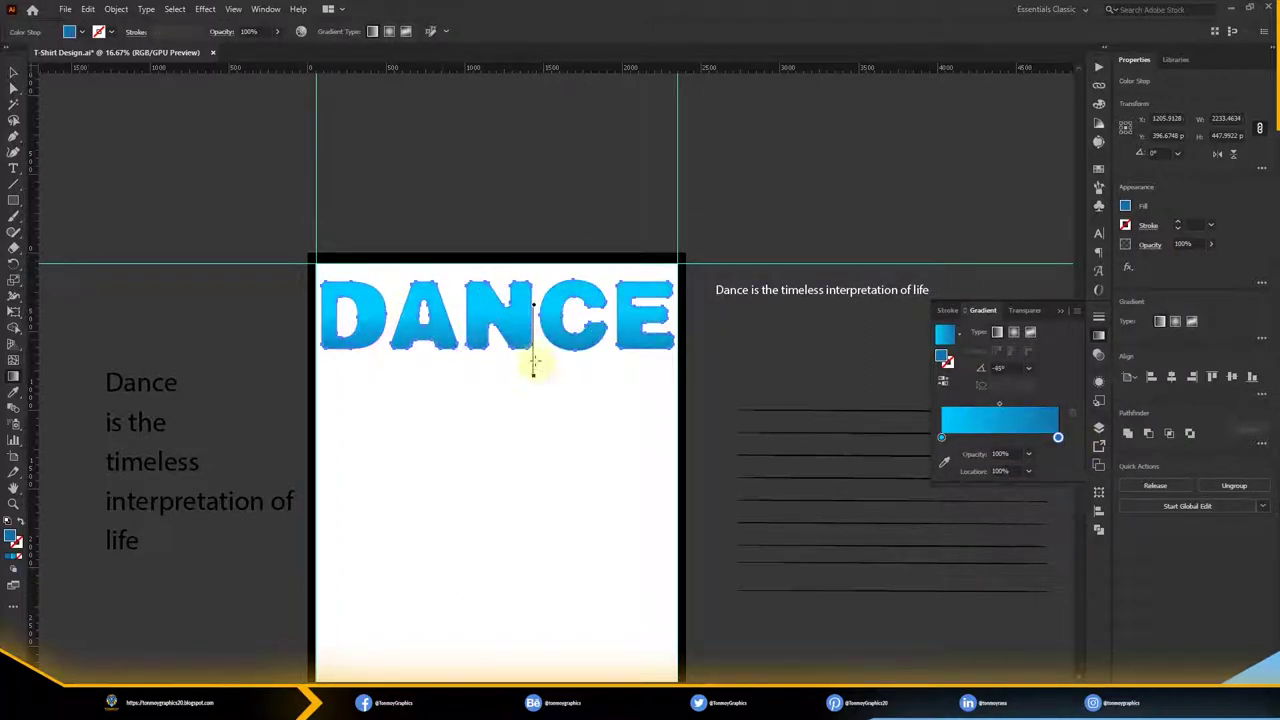
{"action": "left_click", "coordinate": [490, 405]}
{"action": "scroll", "coordinate": [475, 315], "scroll_direction": "up", "scroll_amount": 2}
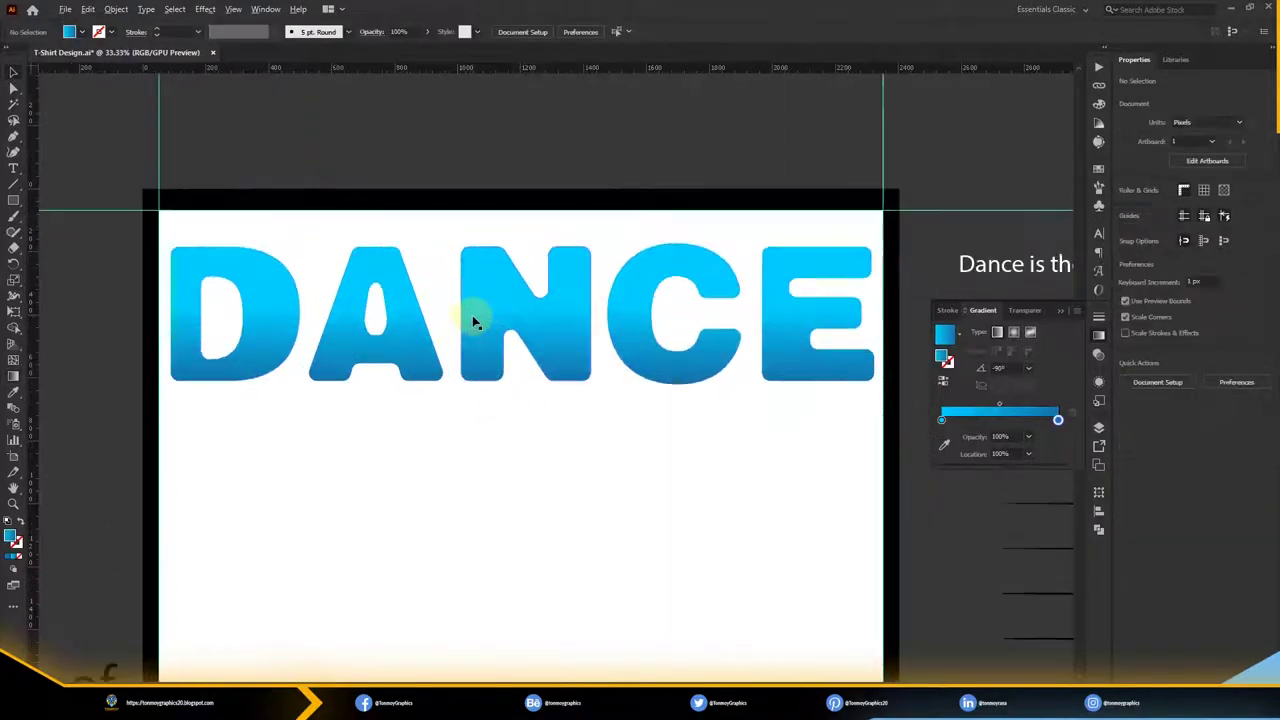
{"action": "left_click", "coordinate": [423, 386]}
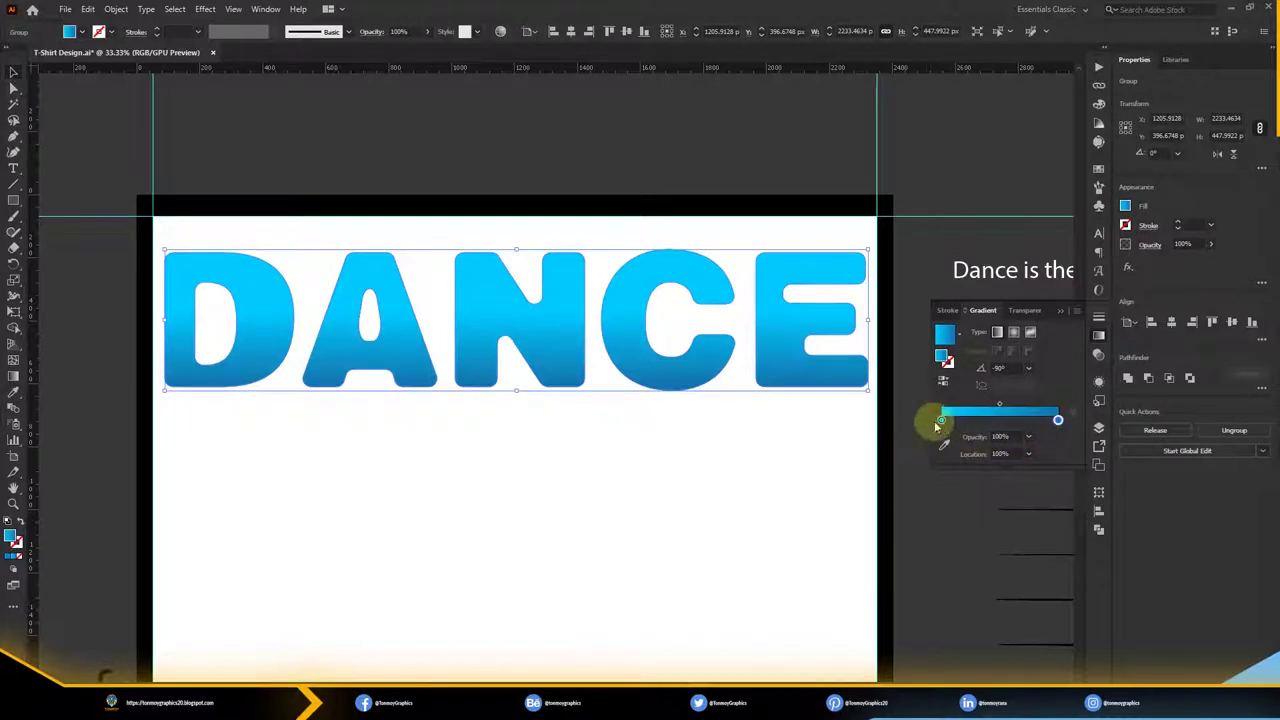
{"action": "left_click", "coordinate": [1036, 449]}
Adjust the DANCE gradient by adding a coloured stop and removing the extra middle stop
{"action": "left_click", "coordinate": [216, 12]}
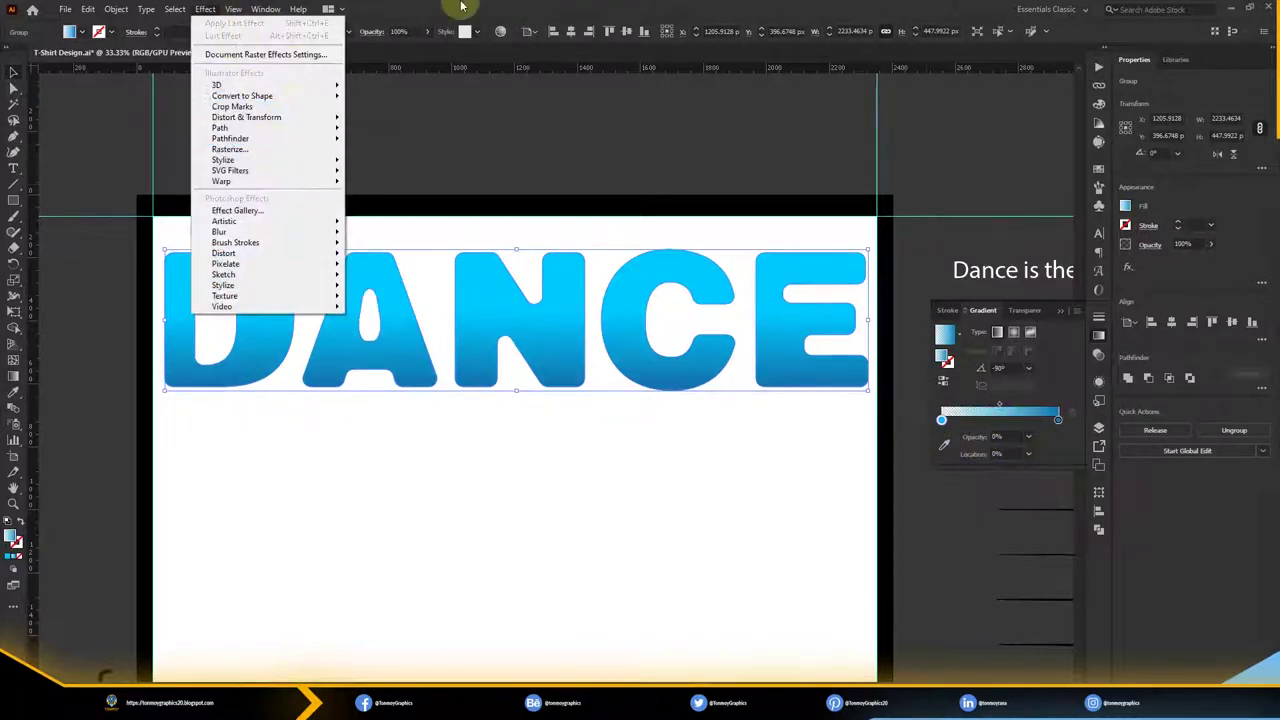
{"action": "left_click", "coordinate": [985, 400]}
{"action": "double_click", "coordinate": [945, 333]}
{"action": "key", "text": "Escape"}
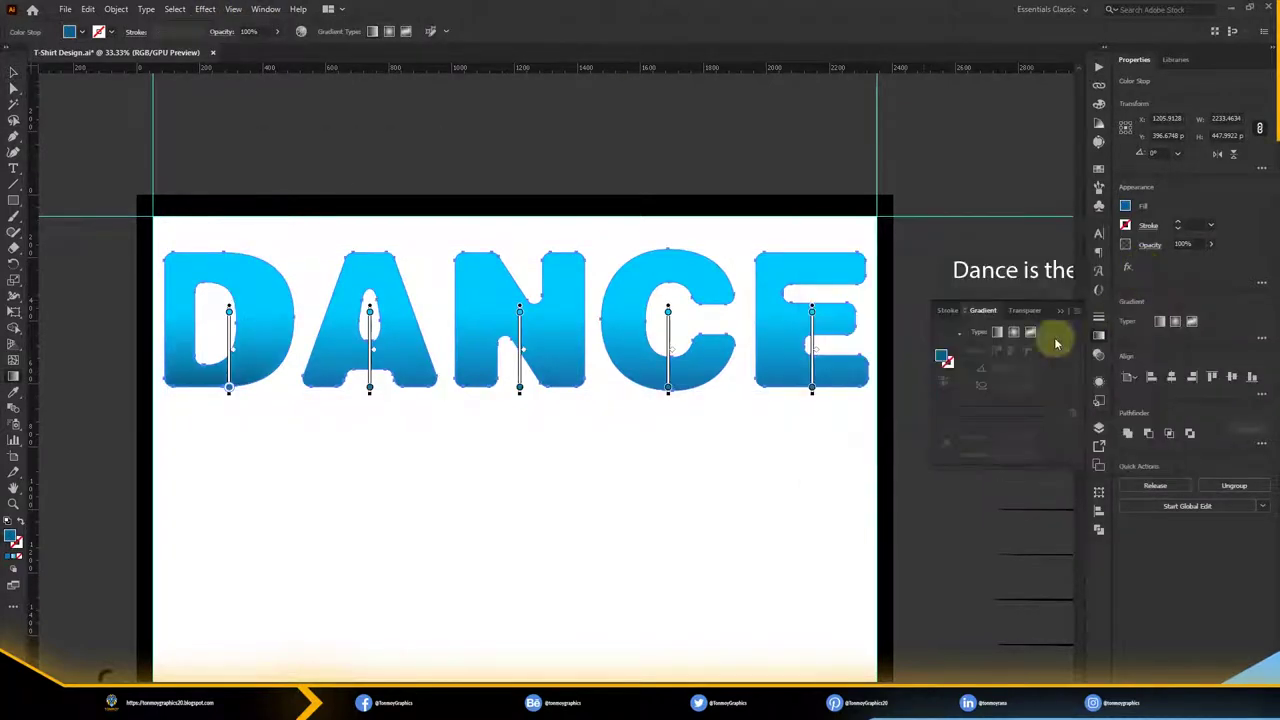
{"action": "left_click", "coordinate": [974, 419]}
{"action": "left_click_drag", "start_coordinate": [993, 419], "coordinate": [1106, 437]}
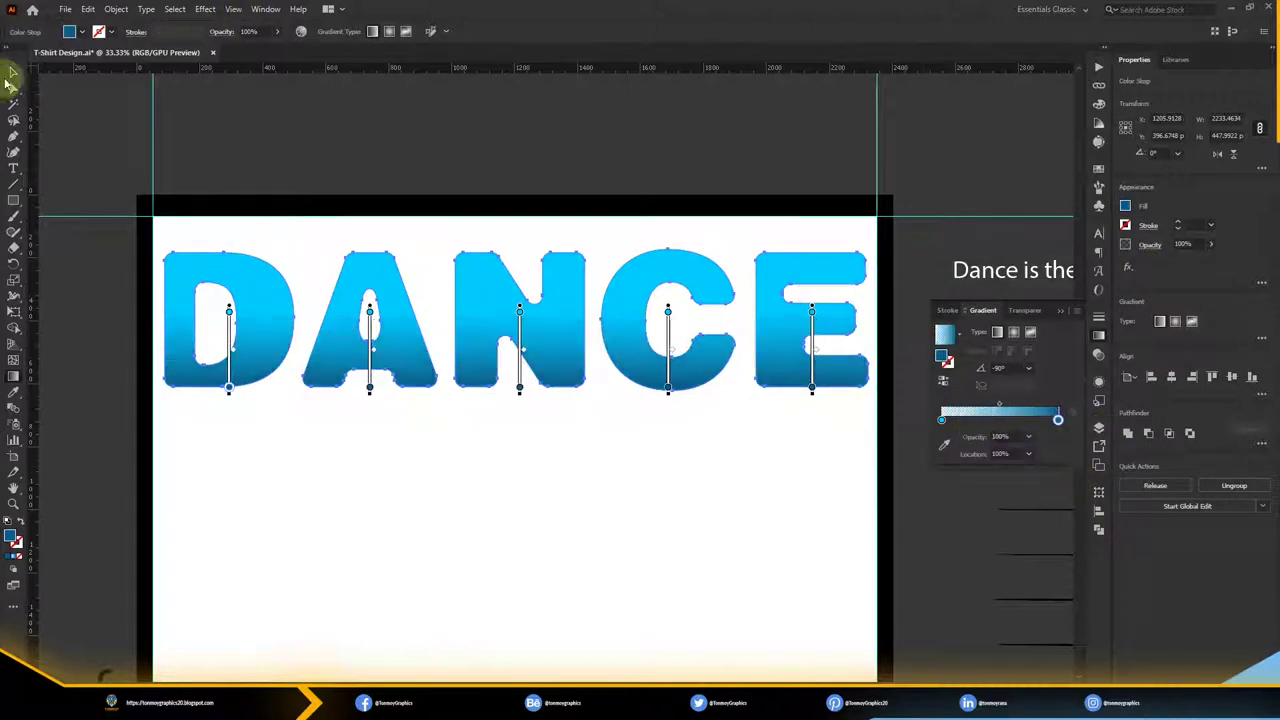
Apply the Artistic Film Grain effect to DANCE with Grain raised to 11
{"action": "left_click", "coordinate": [205, 9]}
{"action": "left_click", "coordinate": [250, 205]}
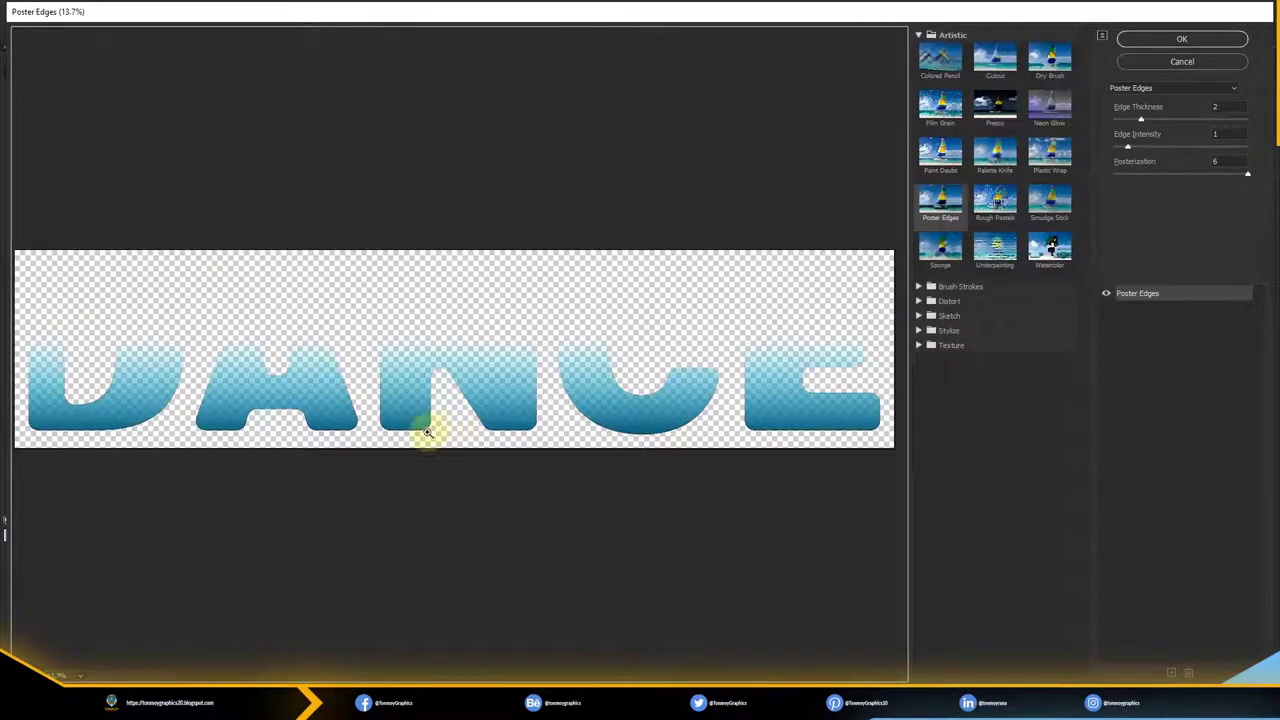
{"action": "left_click", "coordinate": [423, 429], "text": "ctrl"}
{"action": "left_click", "coordinate": [940, 105]}
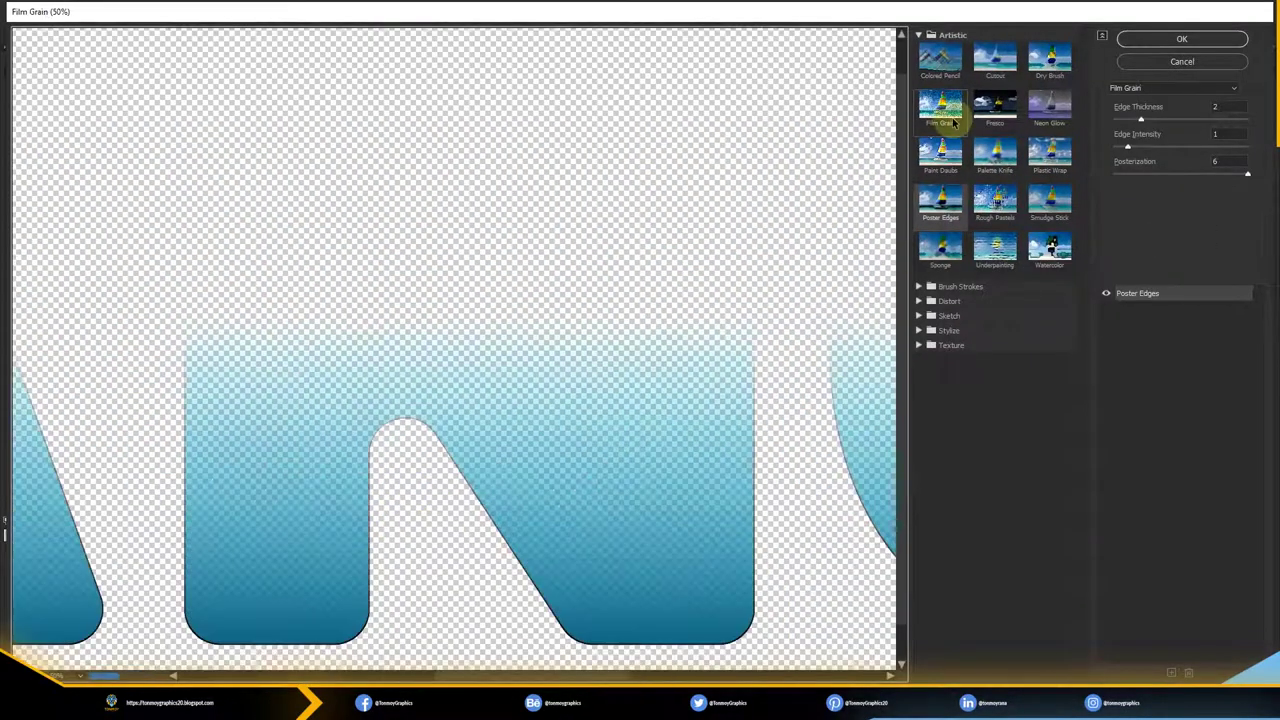
{"action": "left_click", "coordinate": [1189, 122]}
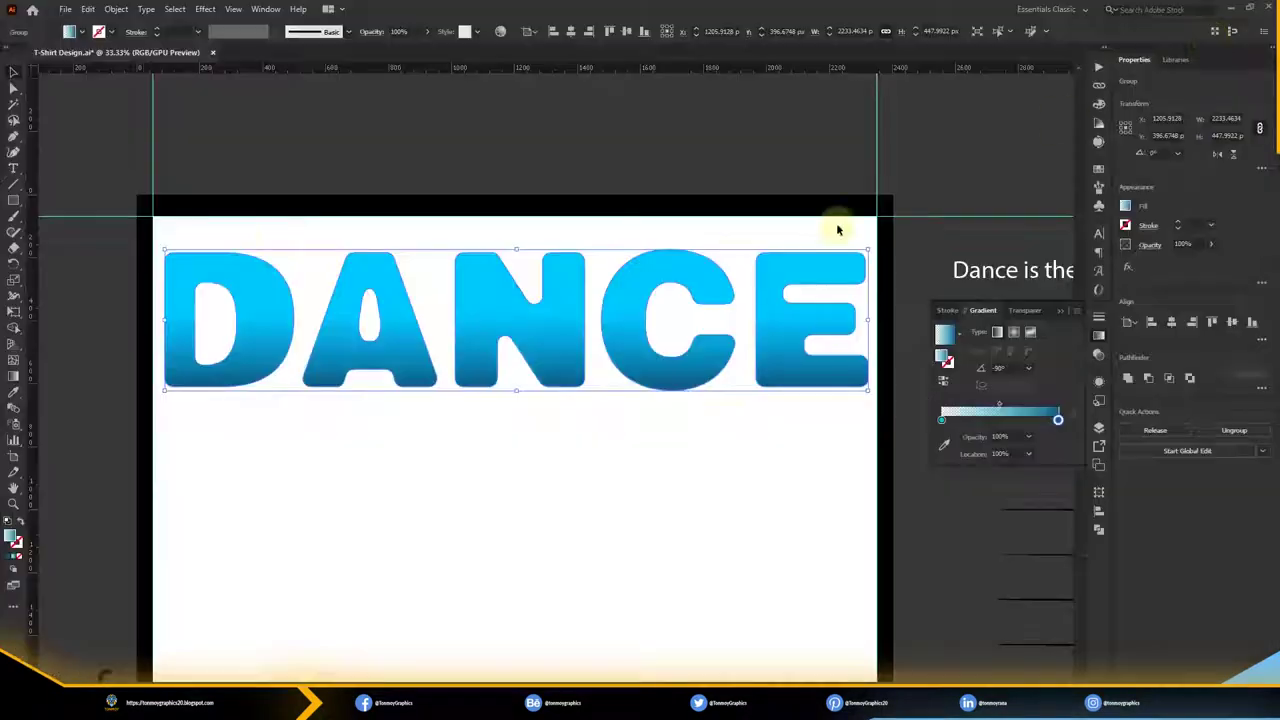
{"action": "left_click", "coordinate": [500, 440]}
{"action": "scroll", "coordinate": [271, 366], "scroll_direction": "up", "scroll_amount": 3}
{"action": "scroll", "coordinate": [591, 374], "scroll_direction": "up", "scroll_amount": 3}
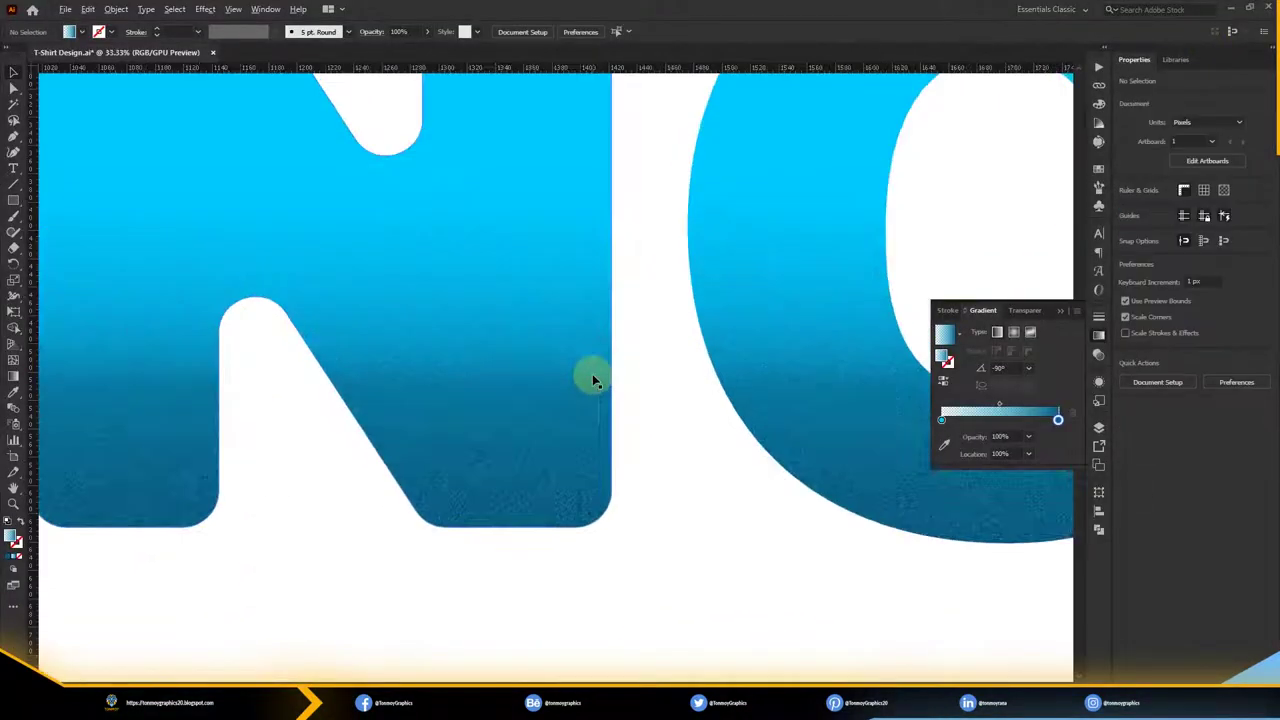
{"action": "scroll", "coordinate": [593, 379], "scroll_direction": "down", "scroll_amount": 3}
{"action": "scroll", "coordinate": [593, 379], "scroll_direction": "down", "scroll_amount": 1}
{"action": "scroll", "coordinate": [666, 349], "scroll_direction": "down", "scroll_amount": 3}
Place 'is the' just below DANCE and set it in Helvetica LT Std Bold
{"action": "scroll", "coordinate": [543, 320], "scroll_direction": "up", "scroll_amount": 1}
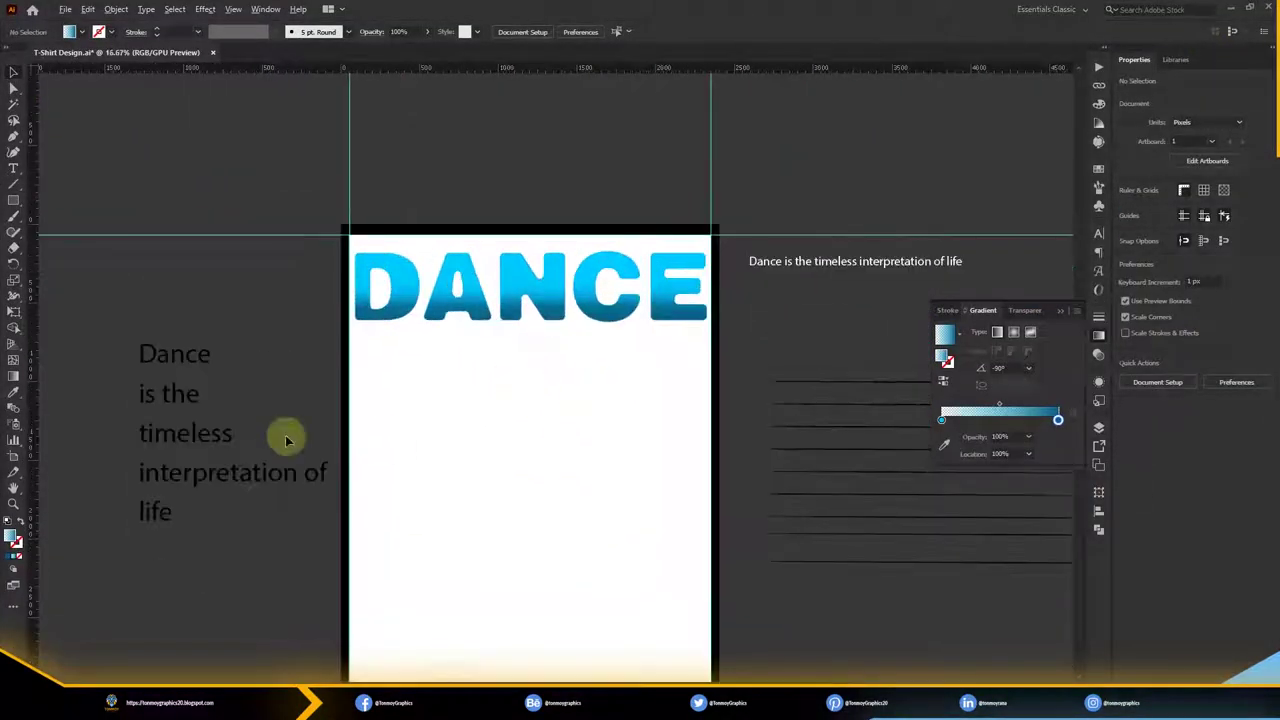
{"action": "left_click_drag", "start_coordinate": [286, 434], "coordinate": [623, 388]}
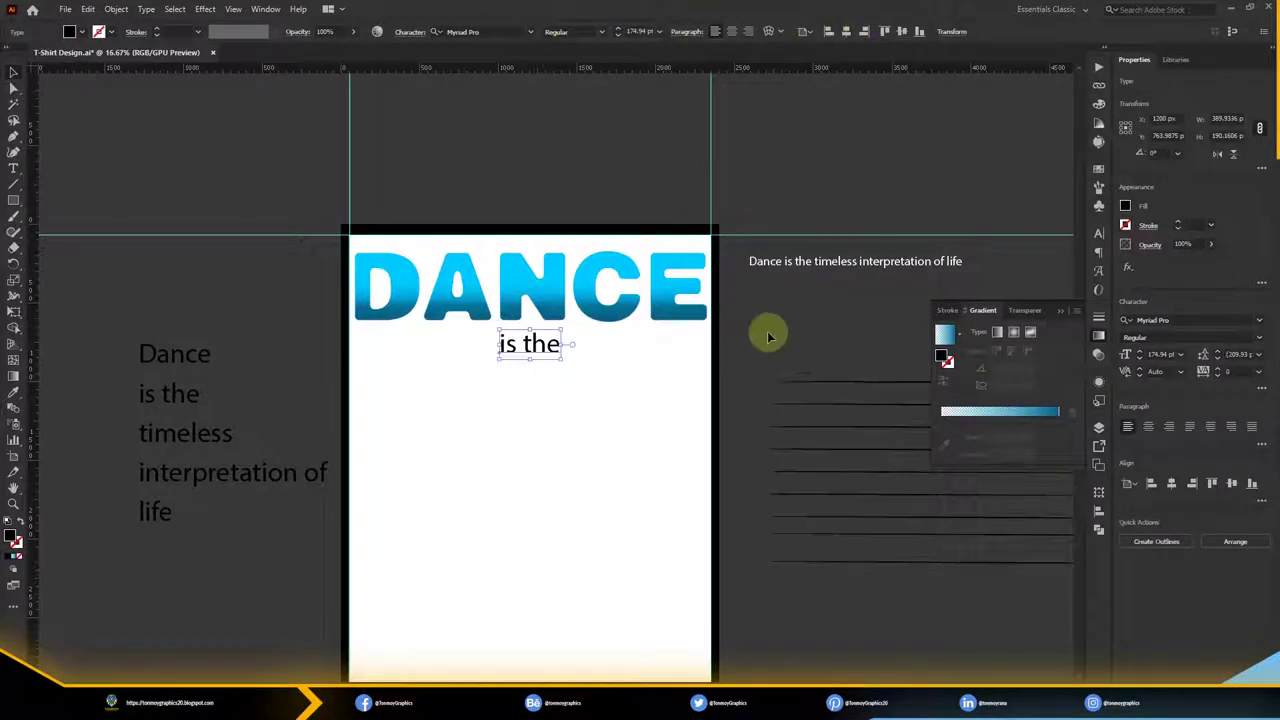
{"action": "left_click_drag", "start_coordinate": [566, 350], "coordinate": [549, 366]}
{"action": "key", "text": "ctrl+t"}
{"action": "left_click", "coordinate": [1000, 248]}
{"action": "type", "text": "heave"}
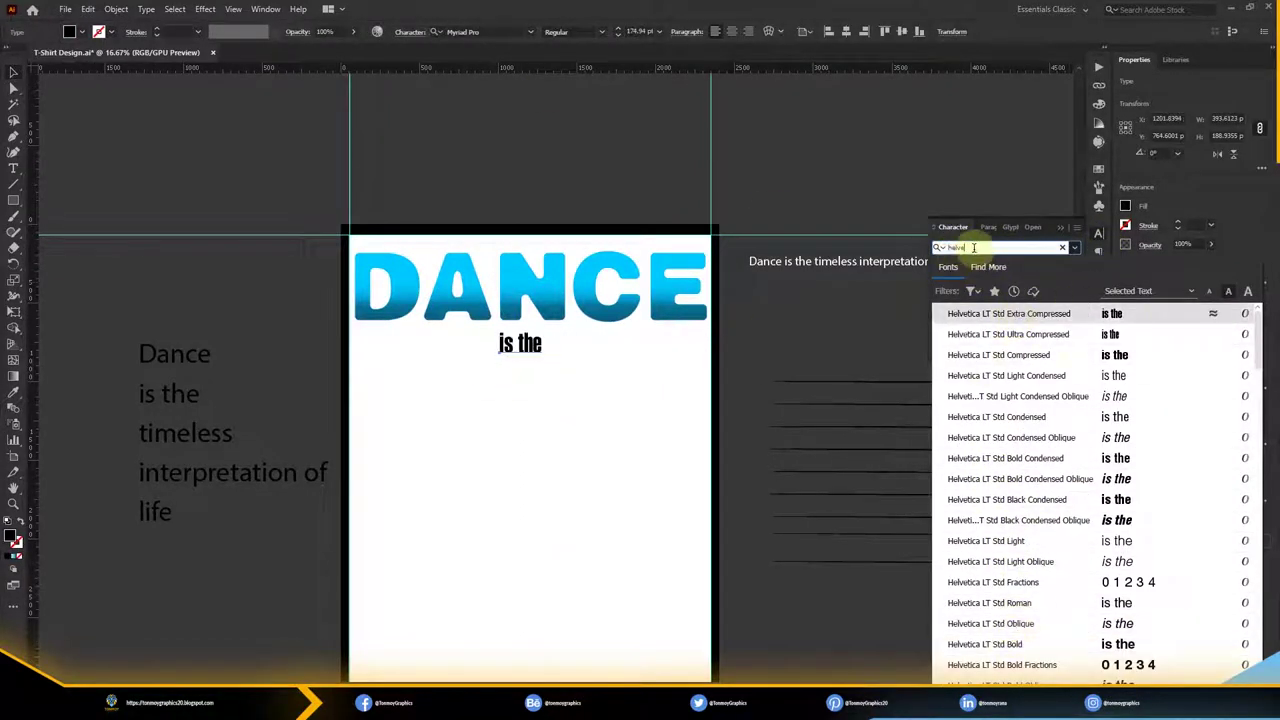
{"action": "left_click", "coordinate": [1062, 247]}
{"action": "key", "text": "Escape"}
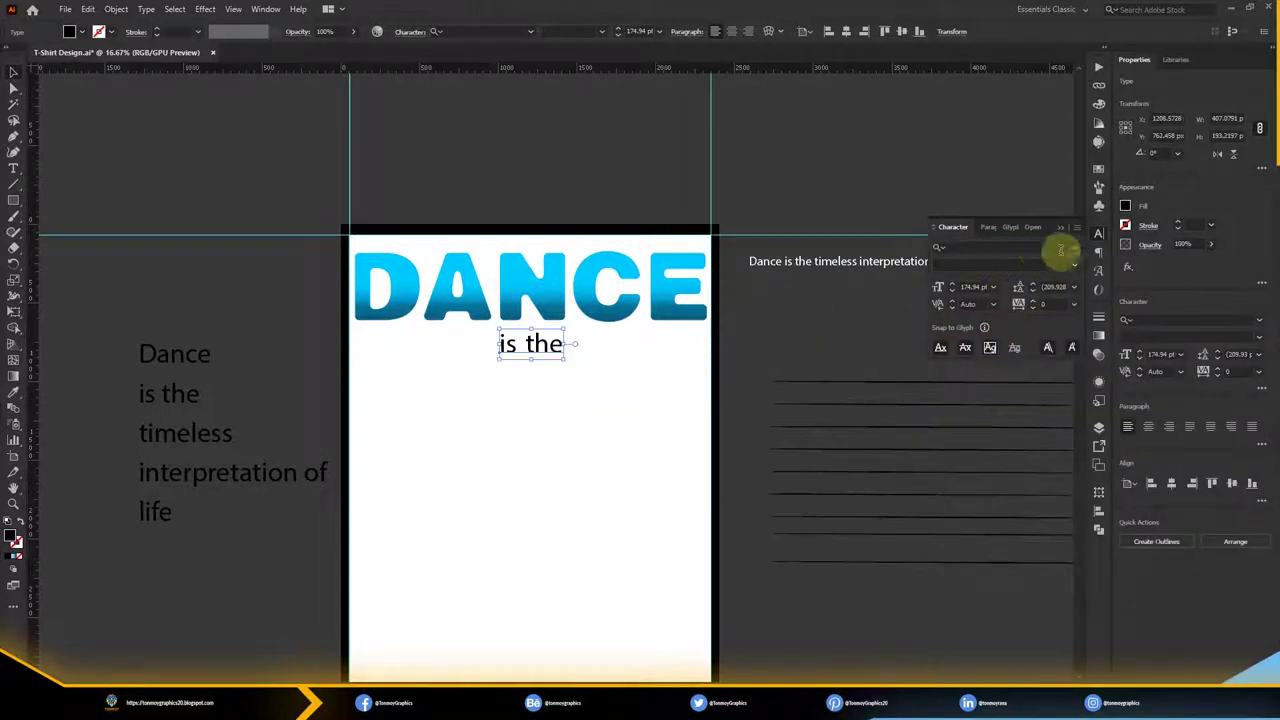
{"action": "left_click", "coordinate": [1060, 250]}
{"action": "left_click", "coordinate": [940, 305]}
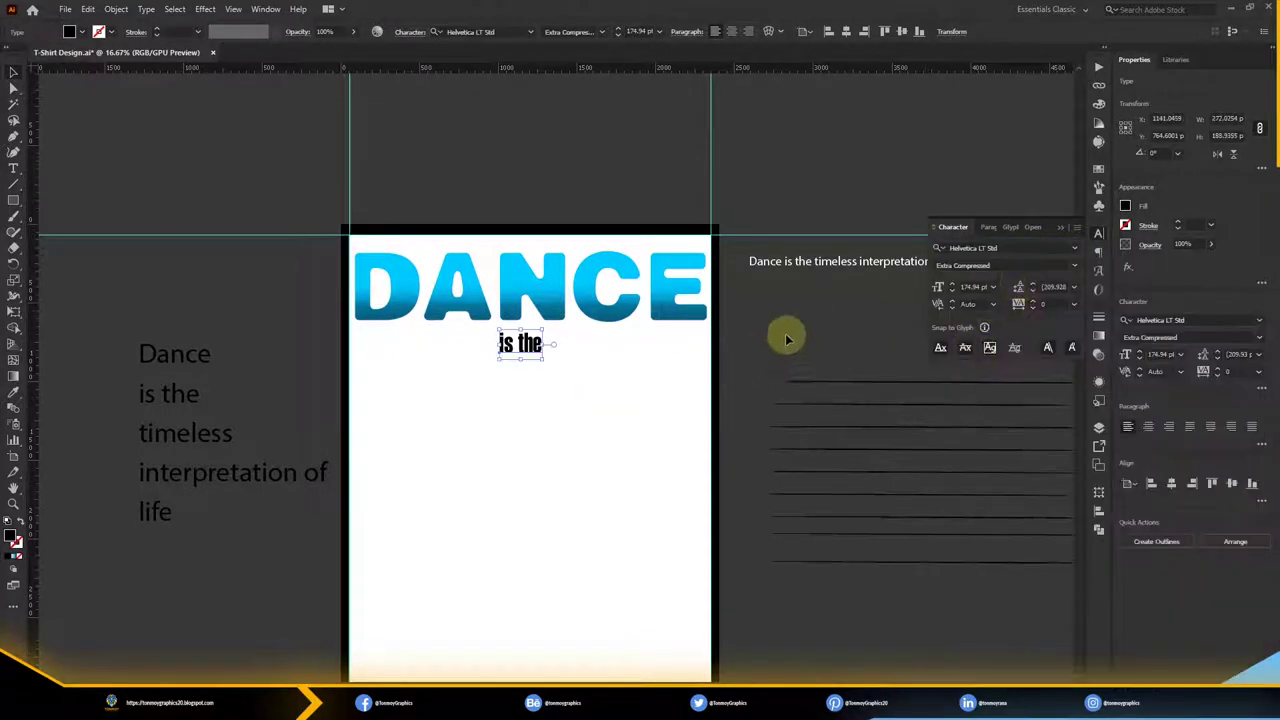
{"action": "left_click", "coordinate": [1000, 265]}
{"action": "left_click", "coordinate": [955, 514]}
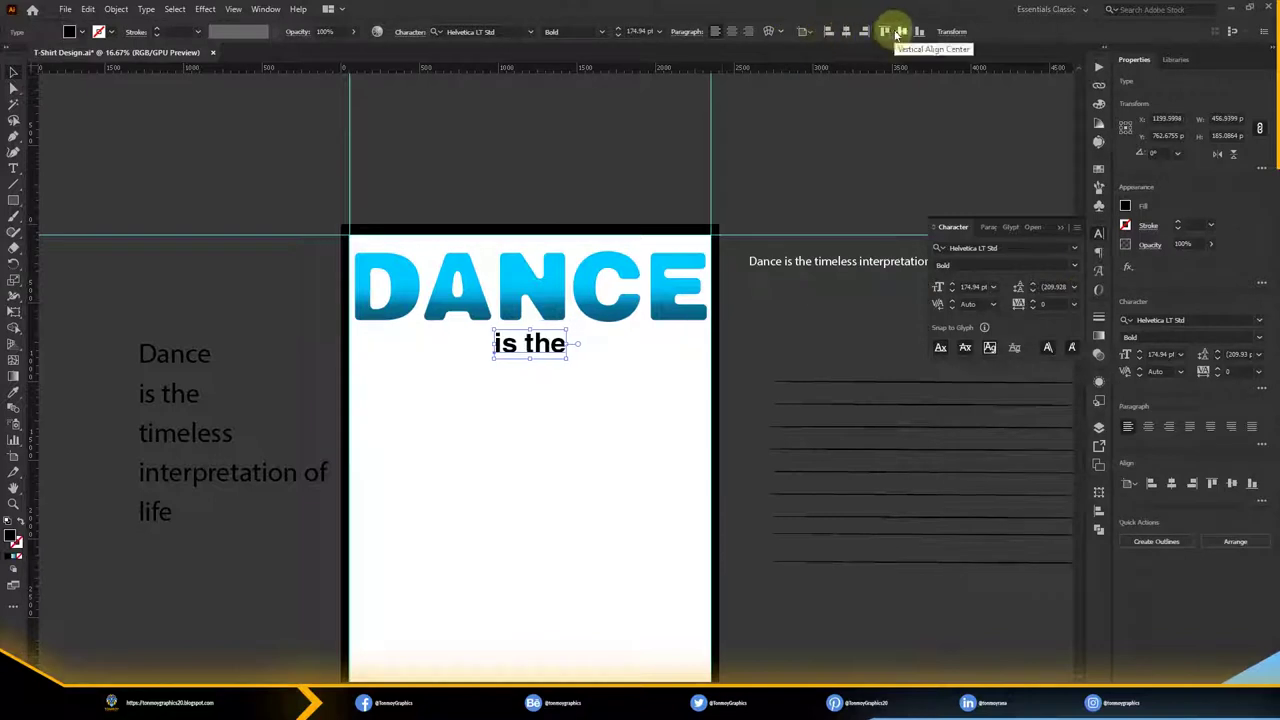
Duplicate the line as TIMELESS in all caps, centred horizontally on the artboard
{"action": "left_click_drag", "start_coordinate": [455, 363], "coordinate": [516, 361]}
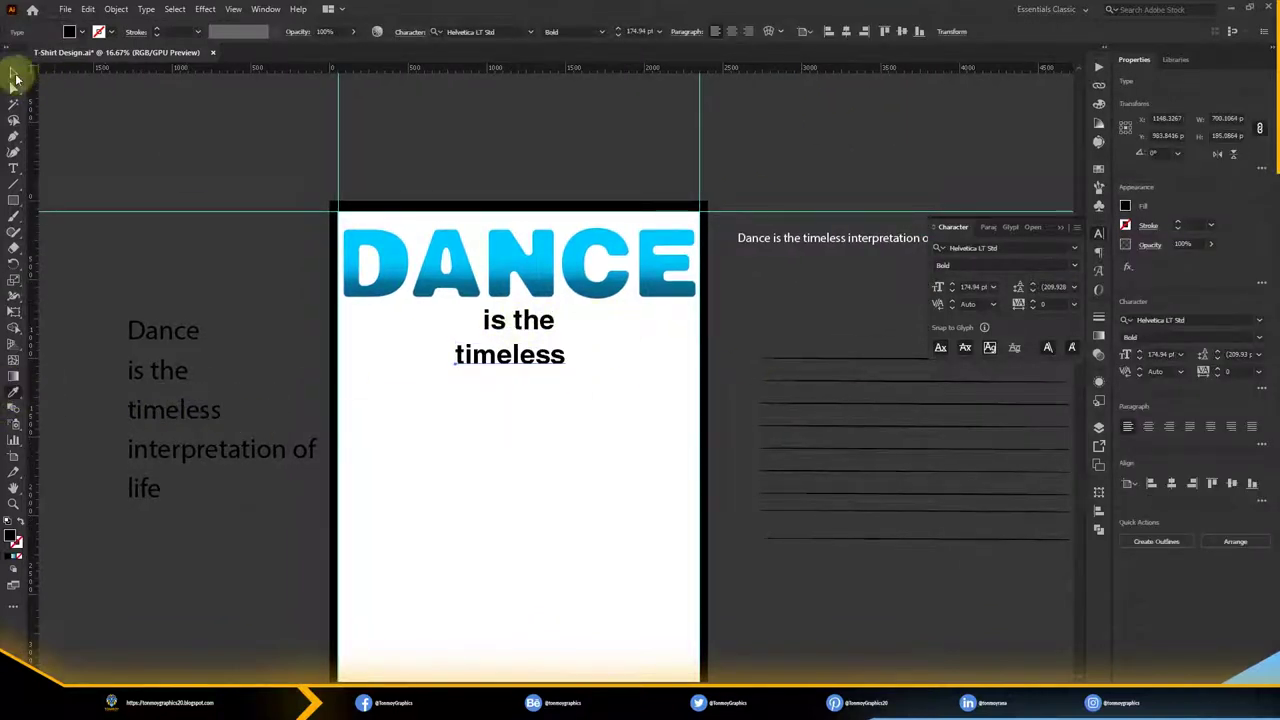
{"action": "left_click", "coordinate": [14, 73]}
{"action": "left_click", "coordinate": [509, 360]}
{"action": "left_click", "coordinate": [1076, 227]}
{"action": "left_click", "coordinate": [1114, 343]}
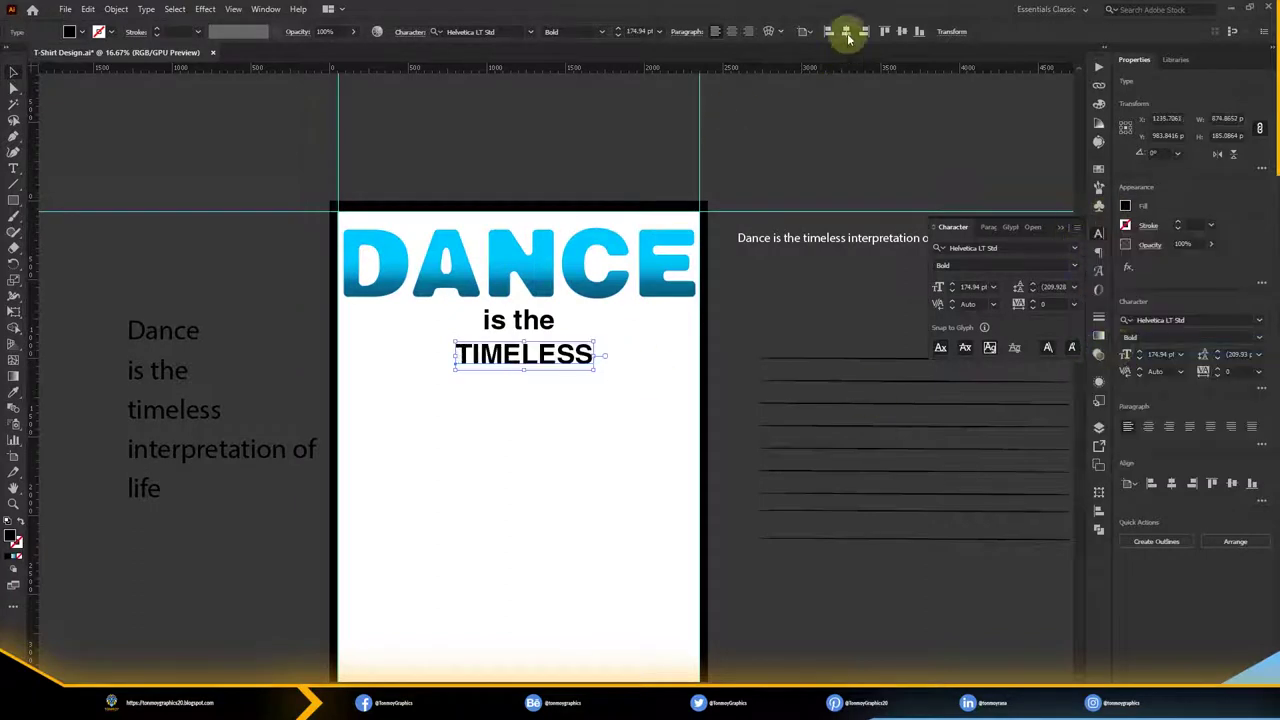
{"action": "left_click", "coordinate": [846, 31]}
{"action": "mouse_move", "coordinate": [589, 370]}
{"action": "left_mouse_down"}
{"action": "mouse_move", "coordinate": [695, 412]}
{"action": "mouse_move", "coordinate": [668, 404]}
{"action": "left_mouse_up"}
{"action": "key", "text": "ctrl+z"}
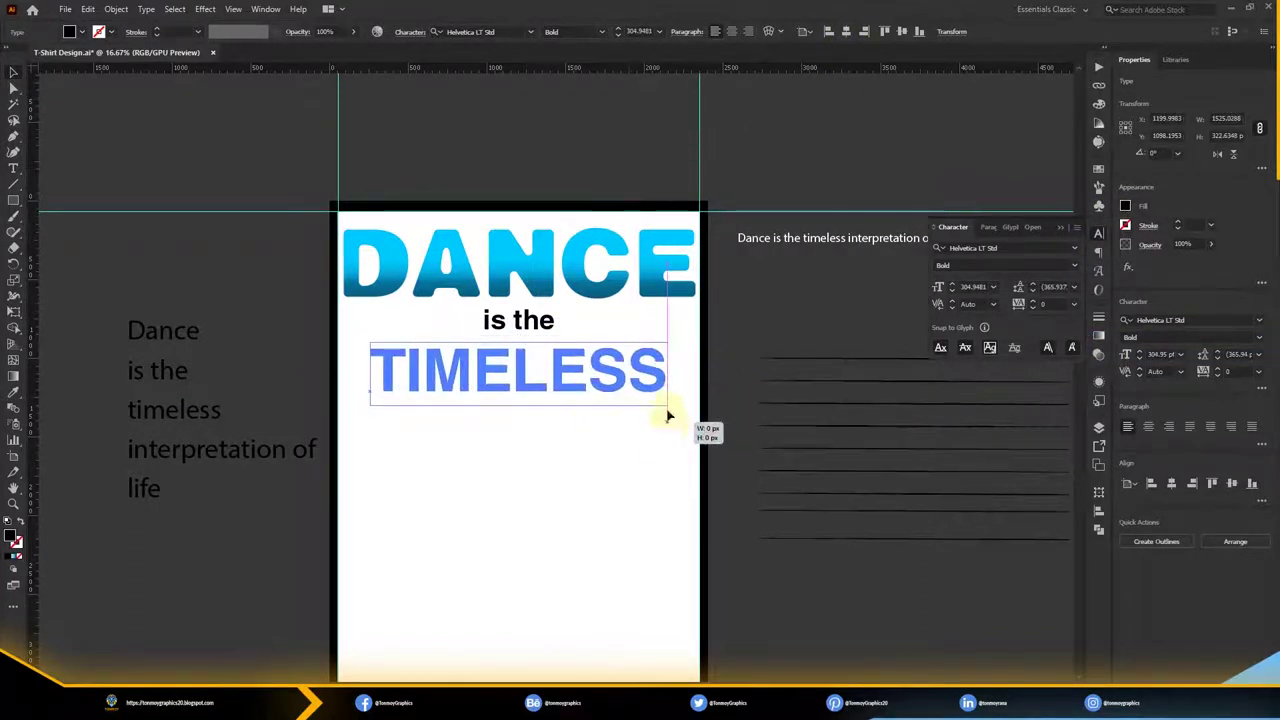
Convert both TIMELESS and 'is the' into outline shapes
{"action": "right_click", "coordinate": [535, 362]}
{"action": "left_click", "coordinate": [584, 485]}
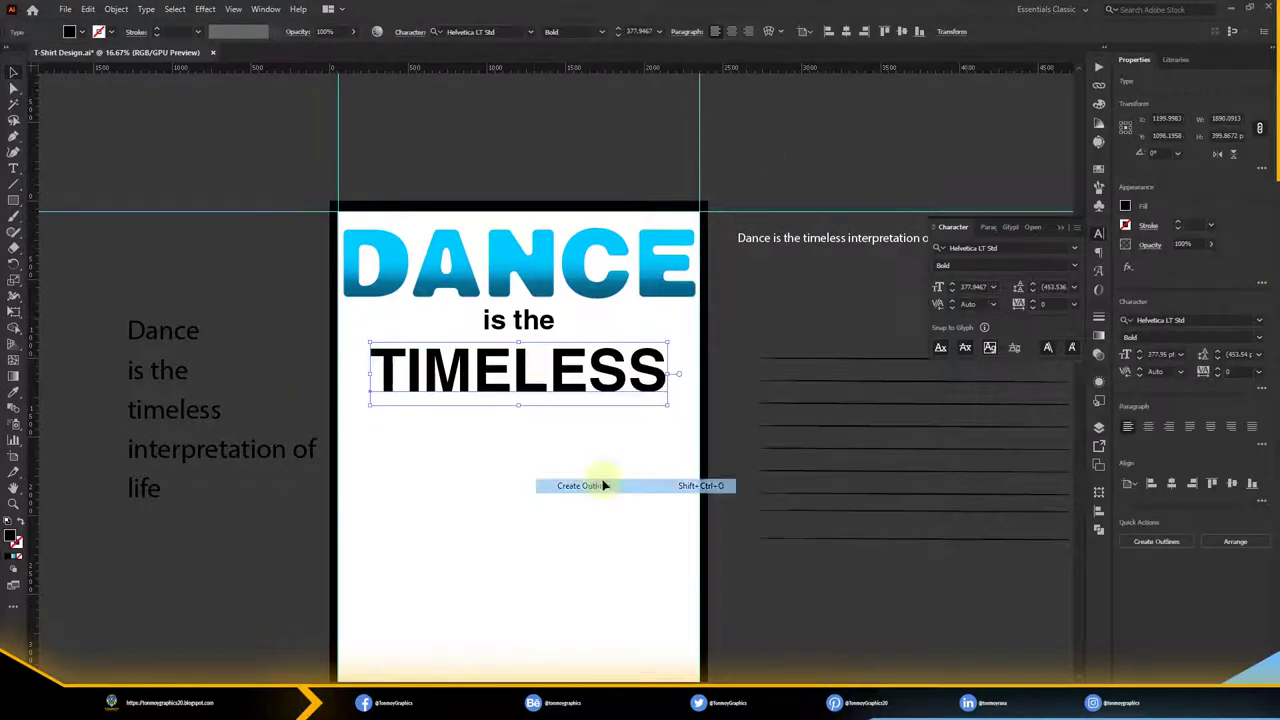
{"action": "left_click", "coordinate": [352, 375]}
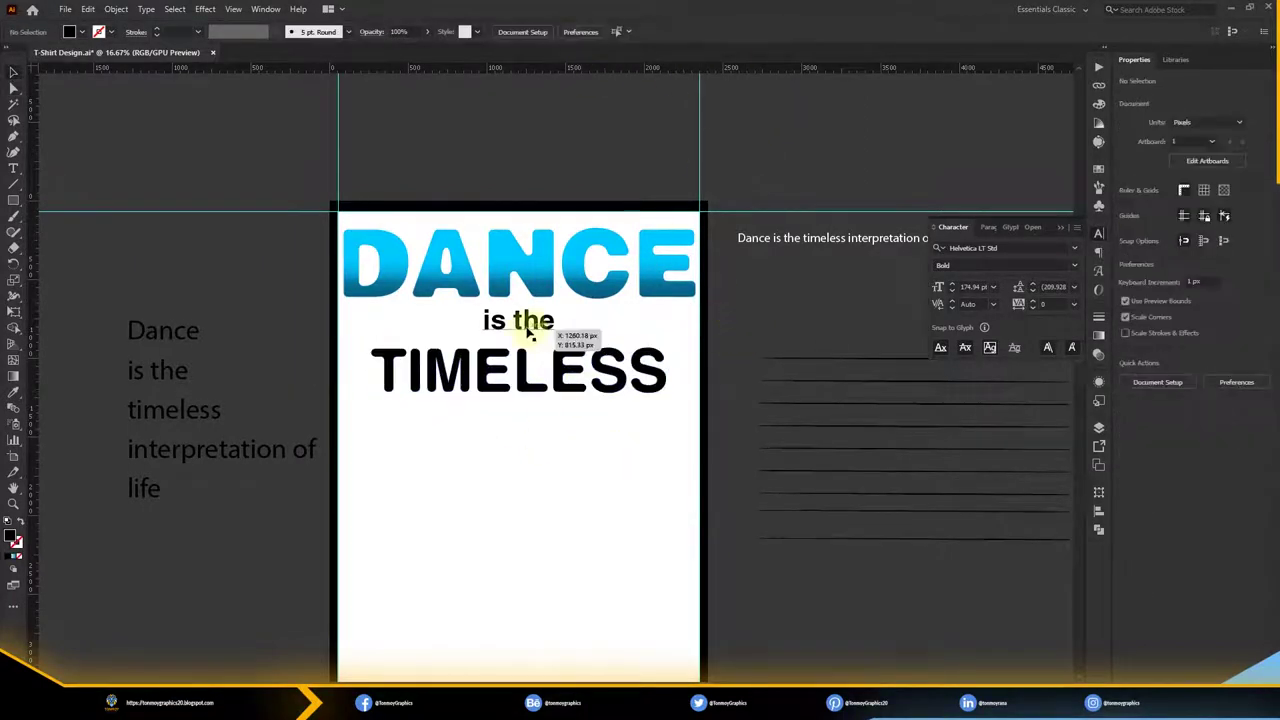
{"action": "left_click", "coordinate": [523, 323]}
{"action": "key", "text": "ctrl+equal"}
{"action": "key", "text": "ctrl+equal"}
{"action": "right_click", "coordinate": [546, 300]}
{"action": "left_click", "coordinate": [571, 363]}
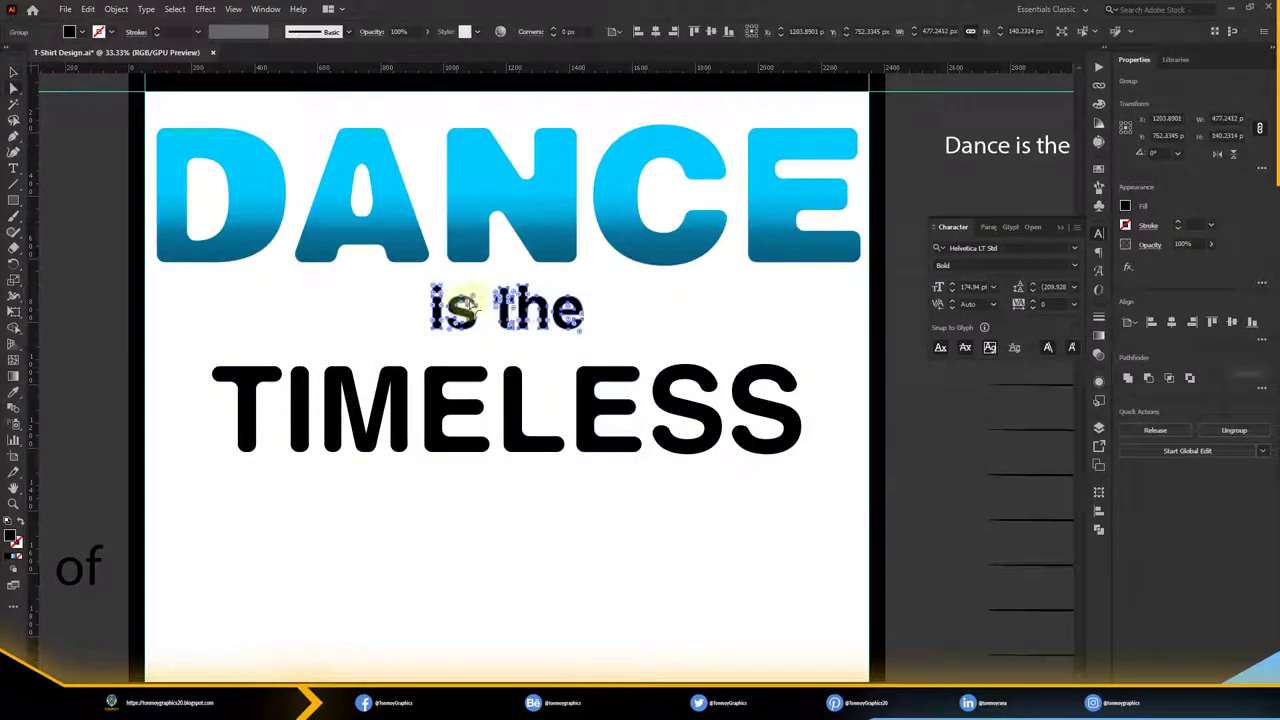
{"action": "left_click", "coordinate": [500, 330]}
{"action": "scroll", "coordinate": [566, 343], "scroll_direction": "down", "scroll_amount": 2}
{"action": "scroll", "coordinate": [494, 343], "scroll_direction": "down", "scroll_amount": 2}
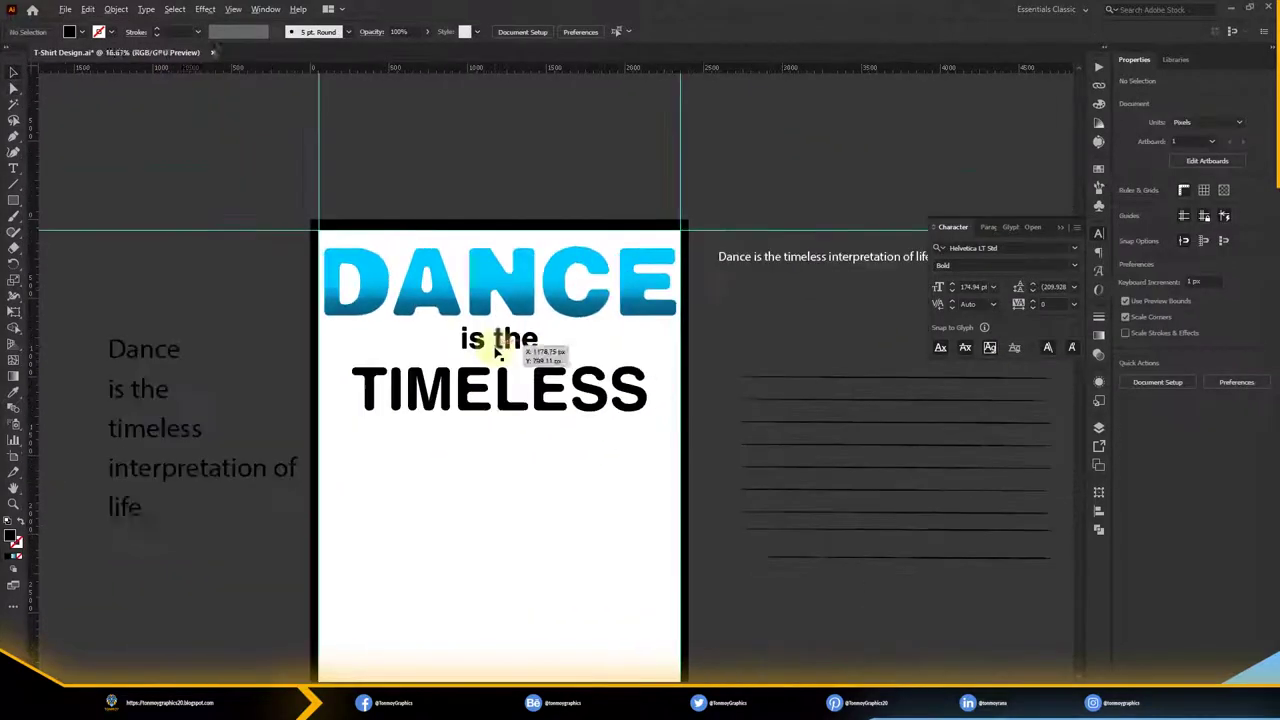
{"action": "scroll", "coordinate": [532, 358], "scroll_direction": "down", "scroll_amount": 1}
Copy a dancer silhouette from the EPS into the T-Shirt Design below TIMELESS
{"action": "scroll", "coordinate": [771, 337], "scroll_direction": "up", "scroll_amount": 3}
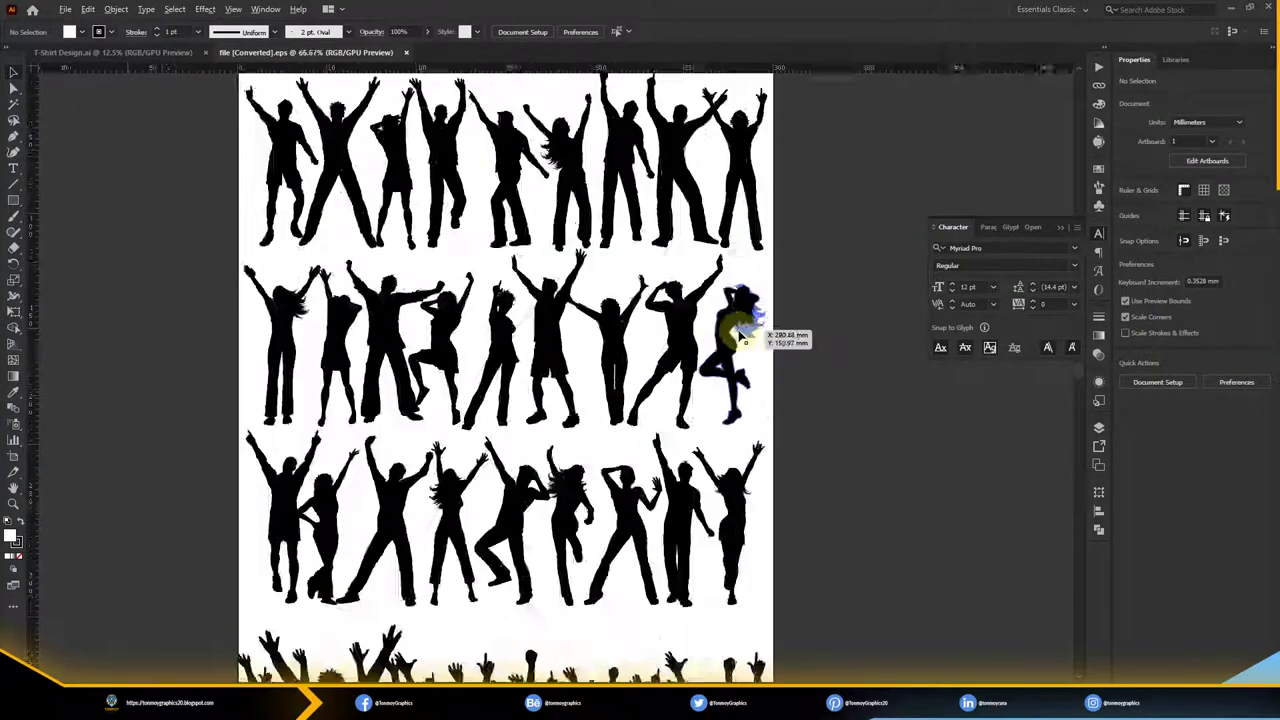
{"action": "scroll", "coordinate": [734, 329], "scroll_direction": "up", "scroll_amount": 3}
{"action": "left_click", "coordinate": [735, 330]}
{"action": "key", "text": "ctrl+Tab"}
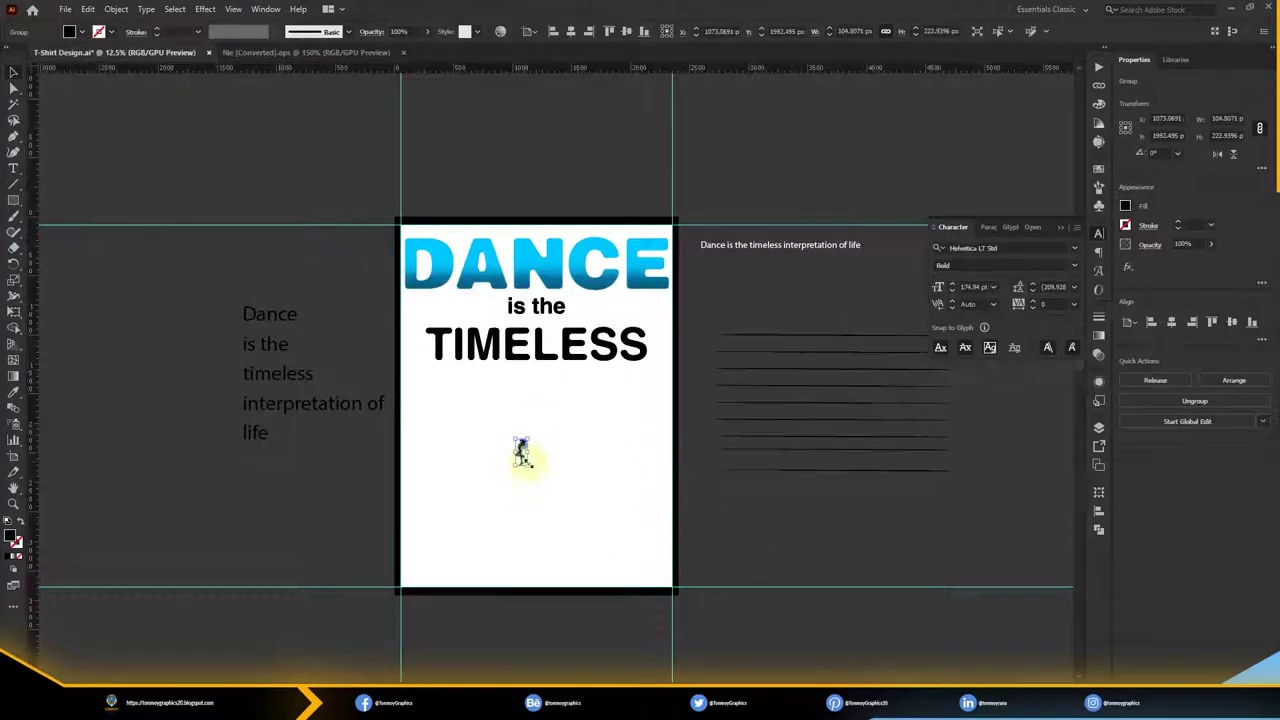
{"action": "left_click_drag", "start_coordinate": [530, 452], "coordinate": [545, 460]}
{"action": "left_click", "coordinate": [256, 86]}
Close the silhouettes EPS file and select the pasted dancer silhouette
{"action": "left_click", "coordinate": [403, 52]}
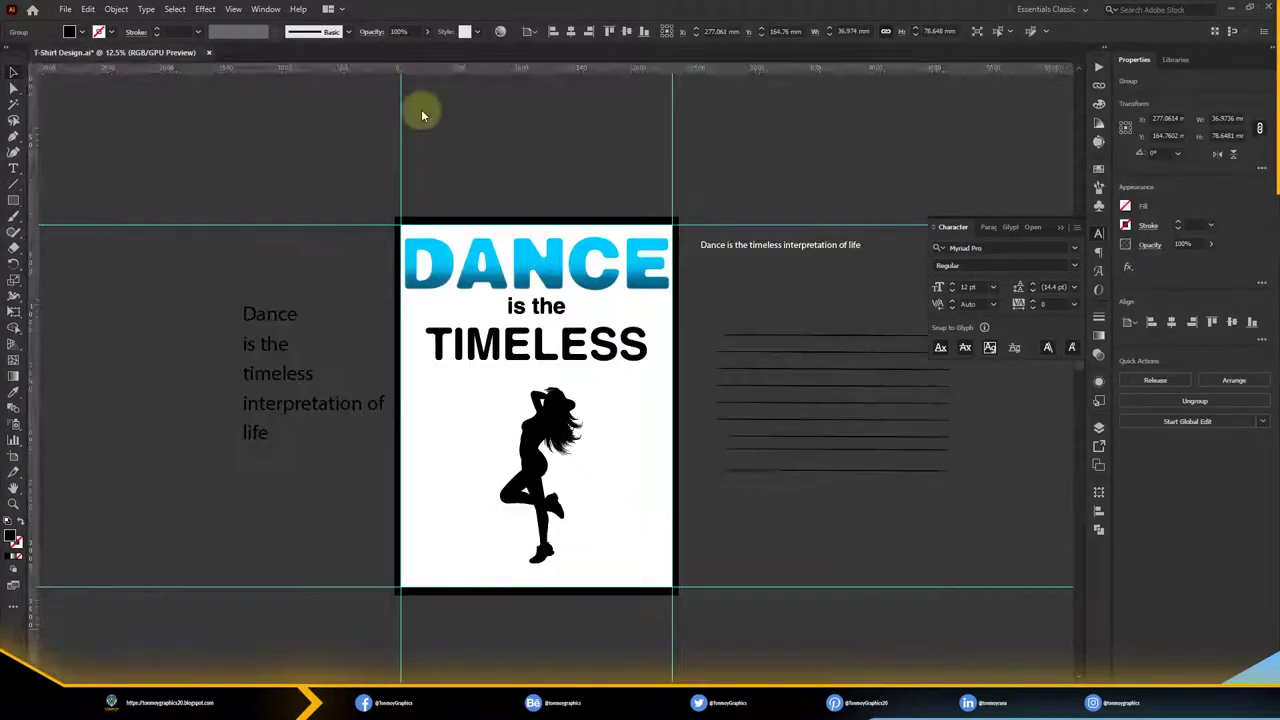
{"action": "scroll", "coordinate": [634, 480], "scroll_direction": "up", "scroll_amount": 2}
{"action": "scroll", "coordinate": [429, 414], "scroll_direction": "up", "scroll_amount": 1}
{"action": "left_click", "coordinate": [510, 375]}
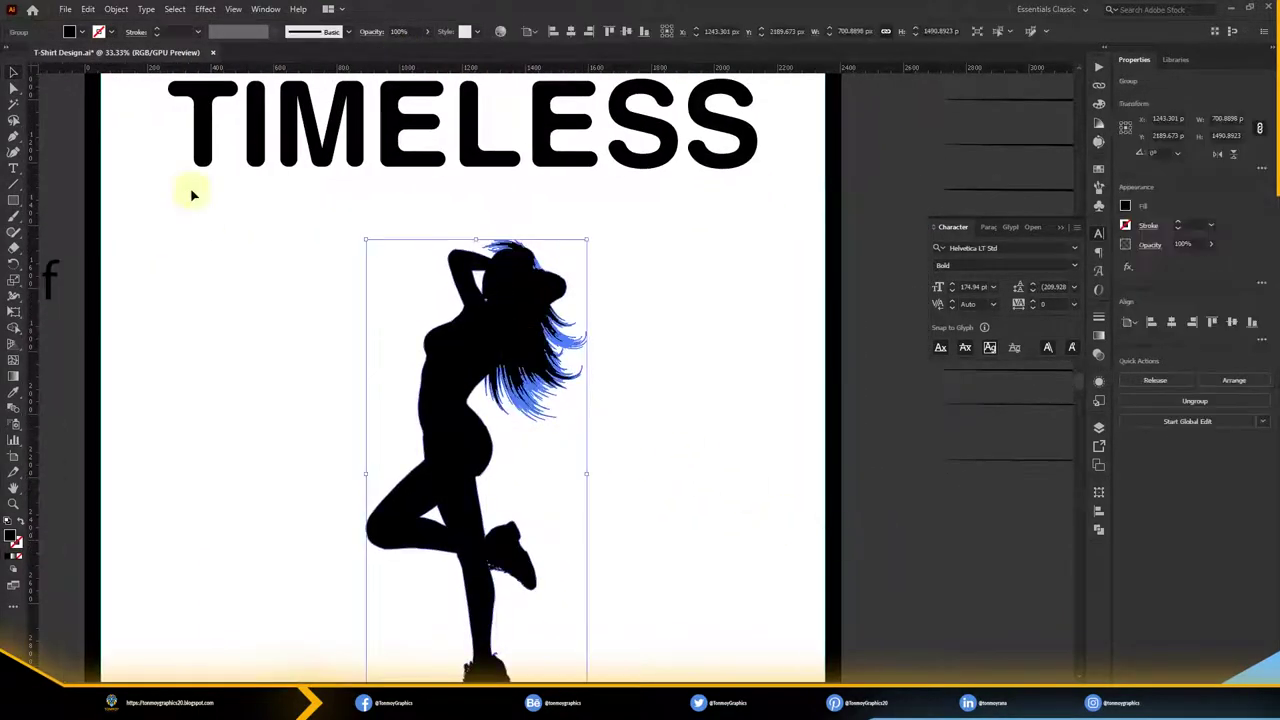
{"action": "left_click", "coordinate": [14, 250]}
{"action": "scroll", "coordinate": [657, 500], "scroll_direction": "left", "scroll_amount": 1}
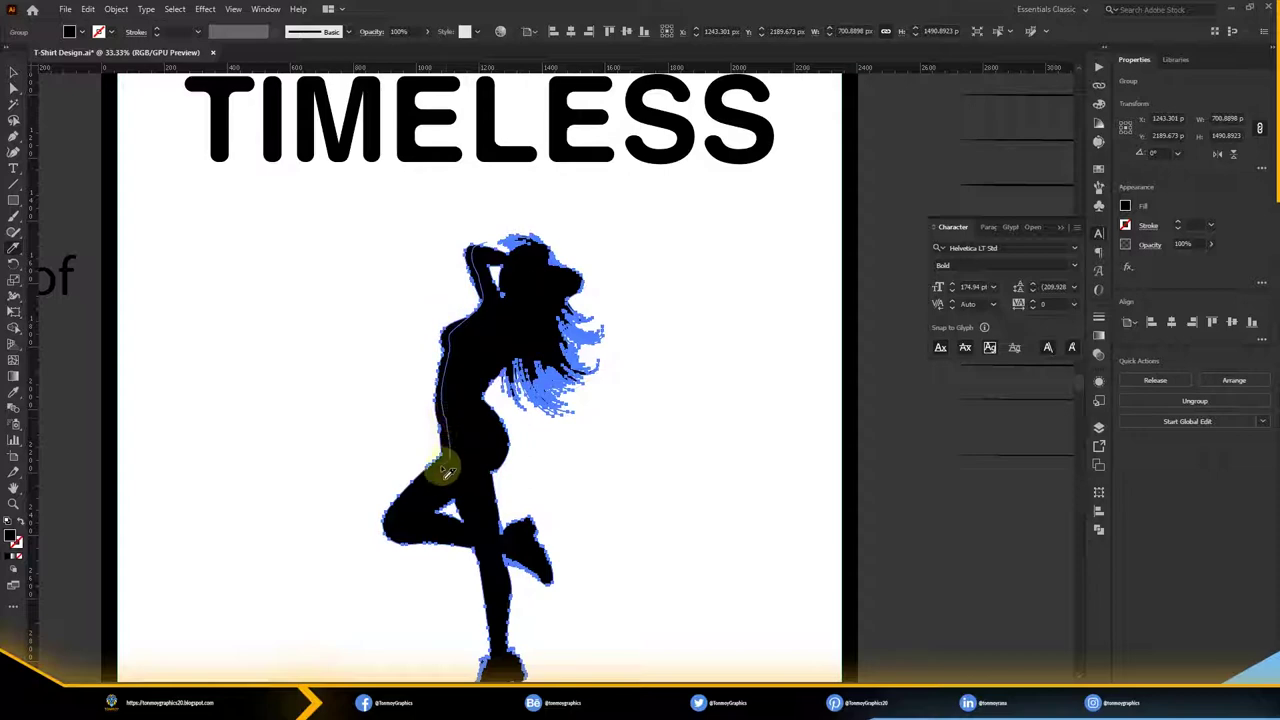
Fill the outline shape along the dancer's body with a dark teal
{"action": "left_click", "coordinate": [843, 508]}
{"action": "left_click", "coordinate": [449, 337]}
{"action": "double_click", "coordinate": [12, 537]}
{"action": "left_click", "coordinate": [963, 440]}
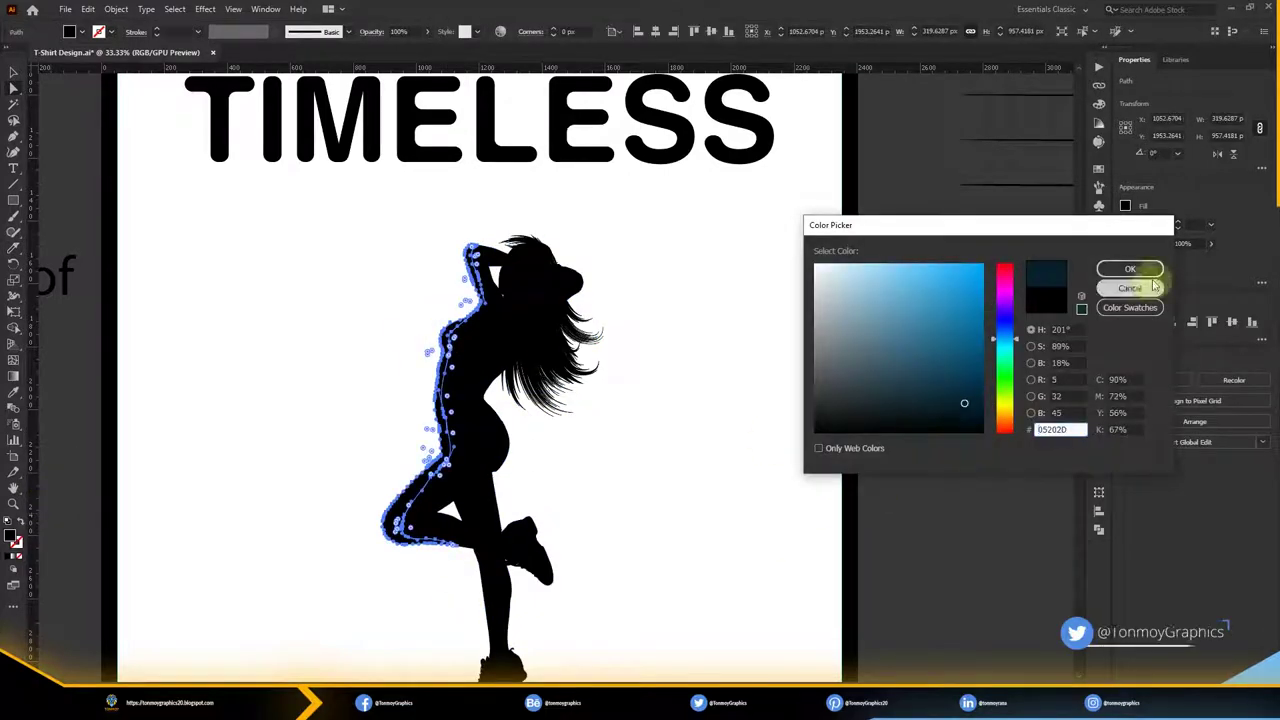
{"action": "left_click", "coordinate": [1130, 269]}
{"action": "scroll", "coordinate": [460, 480], "scroll_direction": "up", "scroll_amount": 3}
{"action": "double_click", "coordinate": [12, 537]}
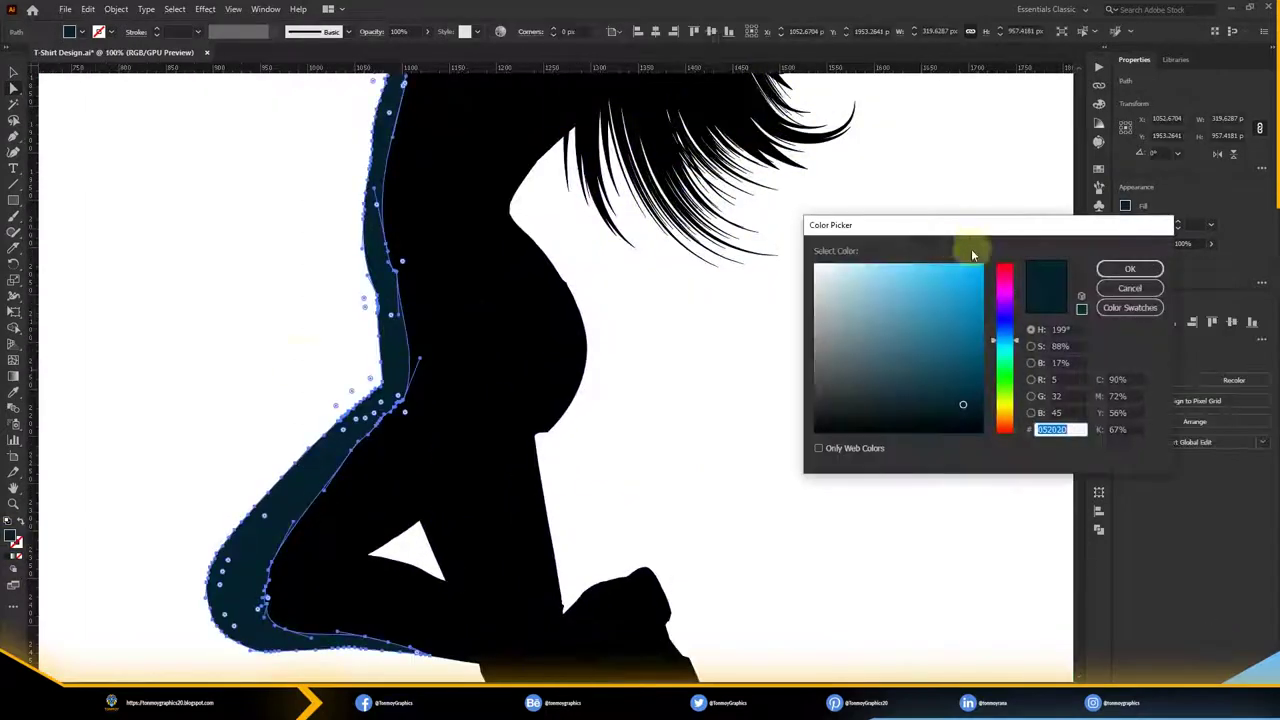
{"action": "left_click", "coordinate": [1120, 266]}
{"action": "scroll", "coordinate": [631, 437], "scroll_direction": "down", "scroll_amount": 3}
{"action": "left_click", "coordinate": [631, 437]}
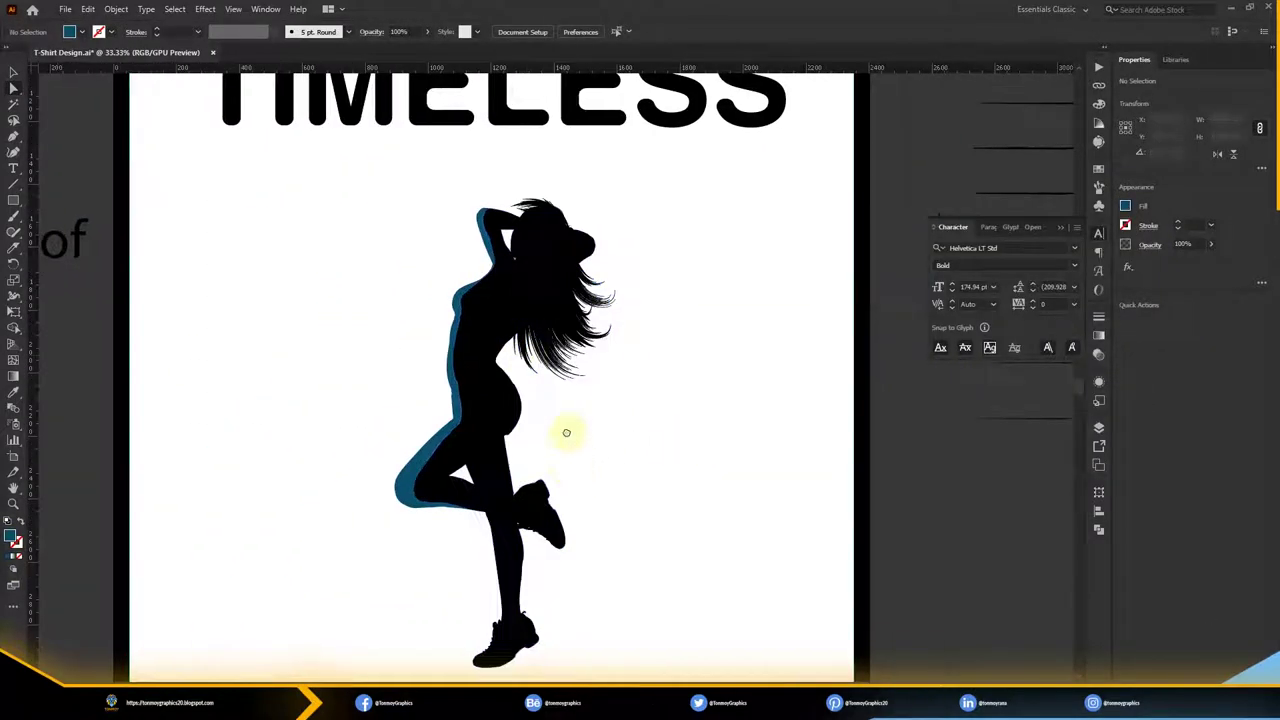
{"action": "scroll", "coordinate": [523, 529], "scroll_direction": "up", "scroll_amount": 3}
Eyedropper the teal onto the silhouette path and recolour the dancer's hair to match
{"action": "left_click", "coordinate": [545, 480]}
{"action": "key", "text": "i"}
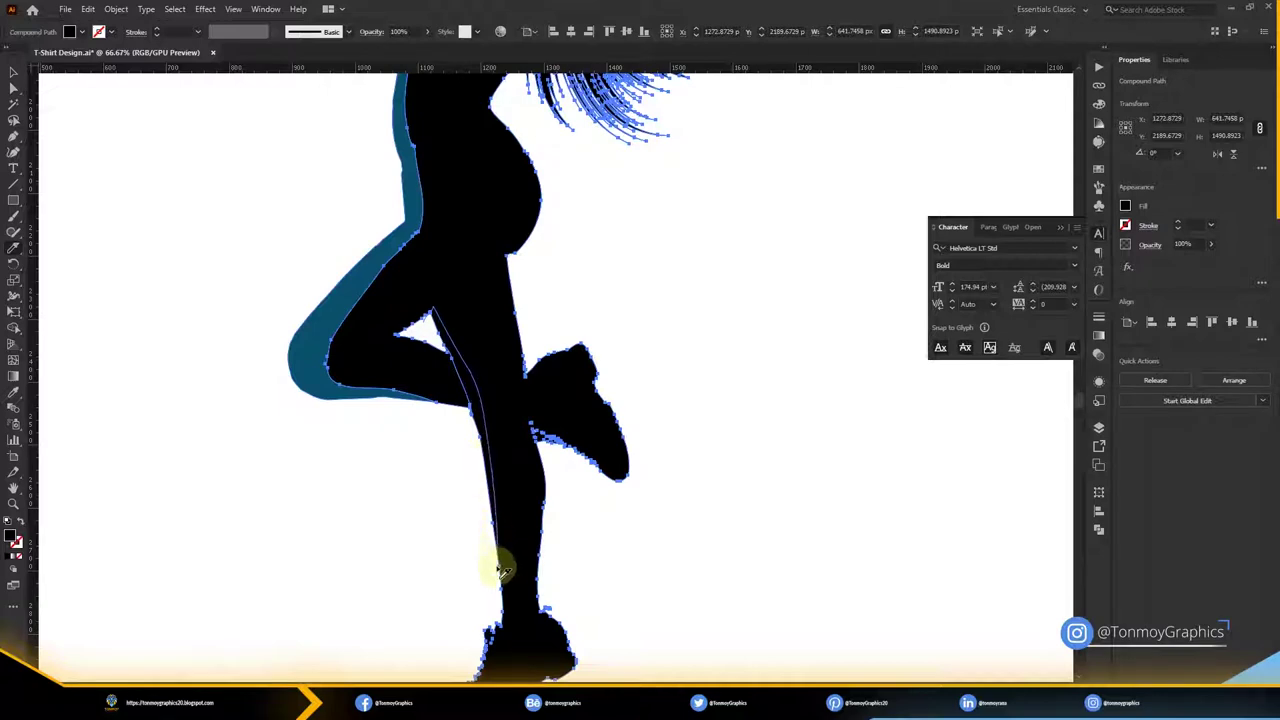
{"action": "left_click", "coordinate": [329, 286]}
{"action": "scroll", "coordinate": [670, 330], "scroll_direction": "down", "scroll_amount": 2}
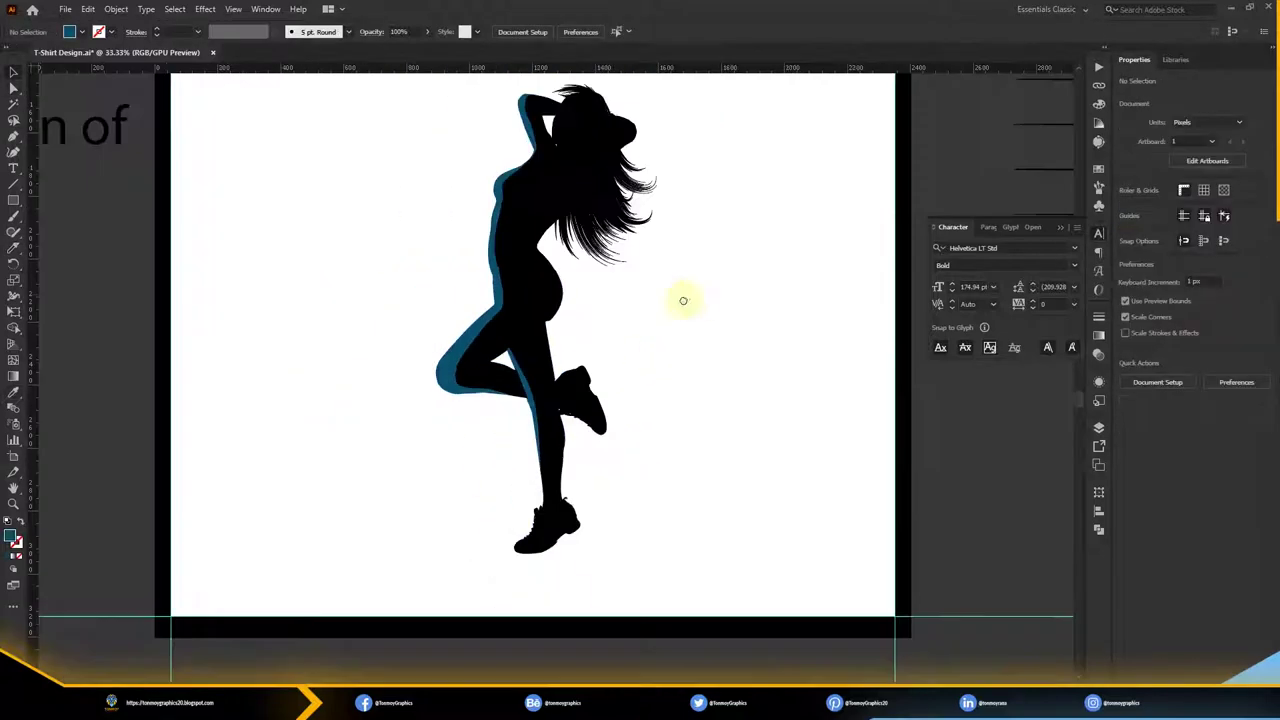
{"action": "scroll", "coordinate": [594, 429], "scroll_direction": "up", "scroll_amount": 3}
{"action": "scroll", "coordinate": [480, 234], "scroll_direction": "up", "scroll_amount": 4}
{"action": "left_click", "coordinate": [480, 234]}
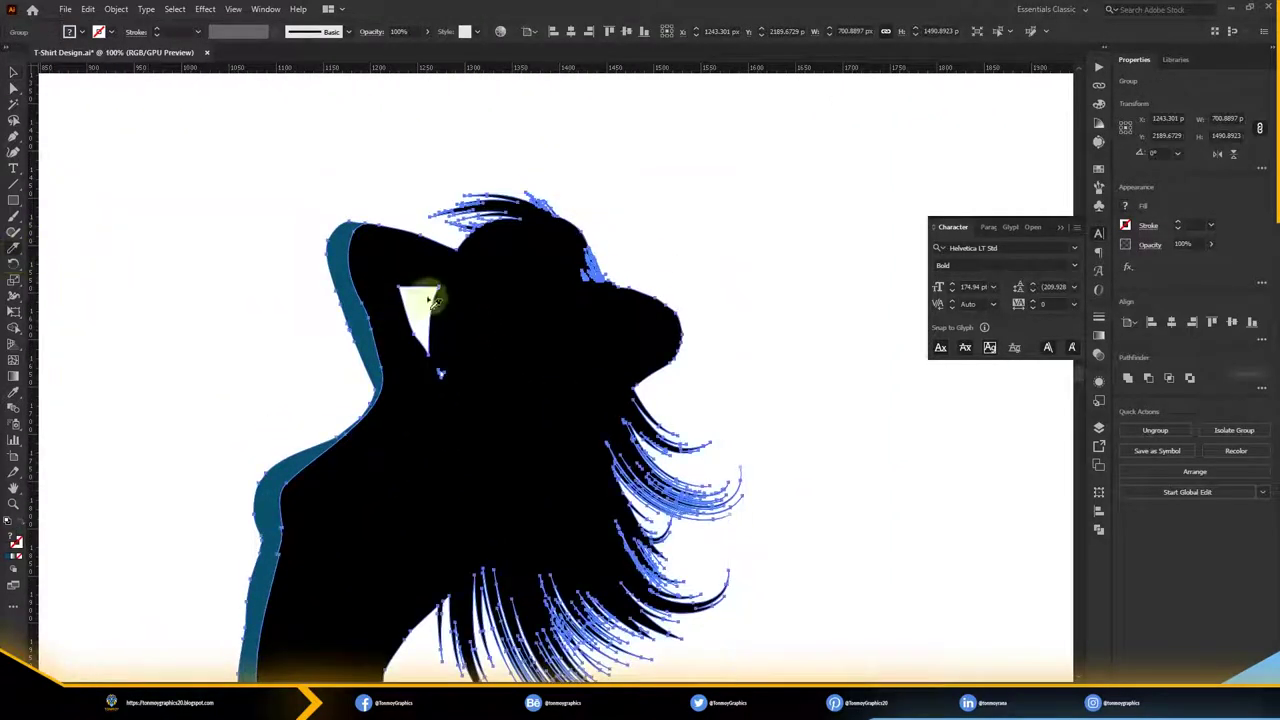
{"action": "left_click_drag", "start_coordinate": [522, 269], "coordinate": [524, 307]}
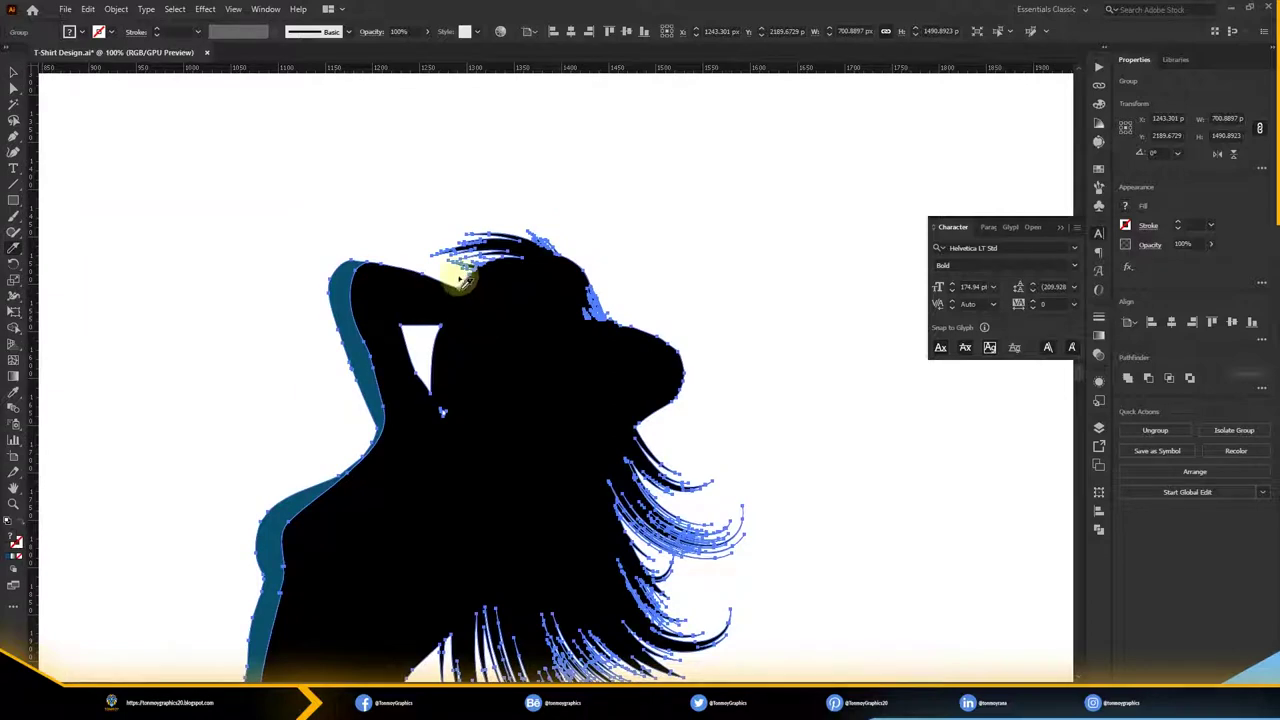
{"action": "scroll", "coordinate": [463, 294], "scroll_direction": "down", "scroll_amount": 1}
{"action": "scroll", "coordinate": [517, 471], "scroll_direction": "up", "scroll_amount": 4}
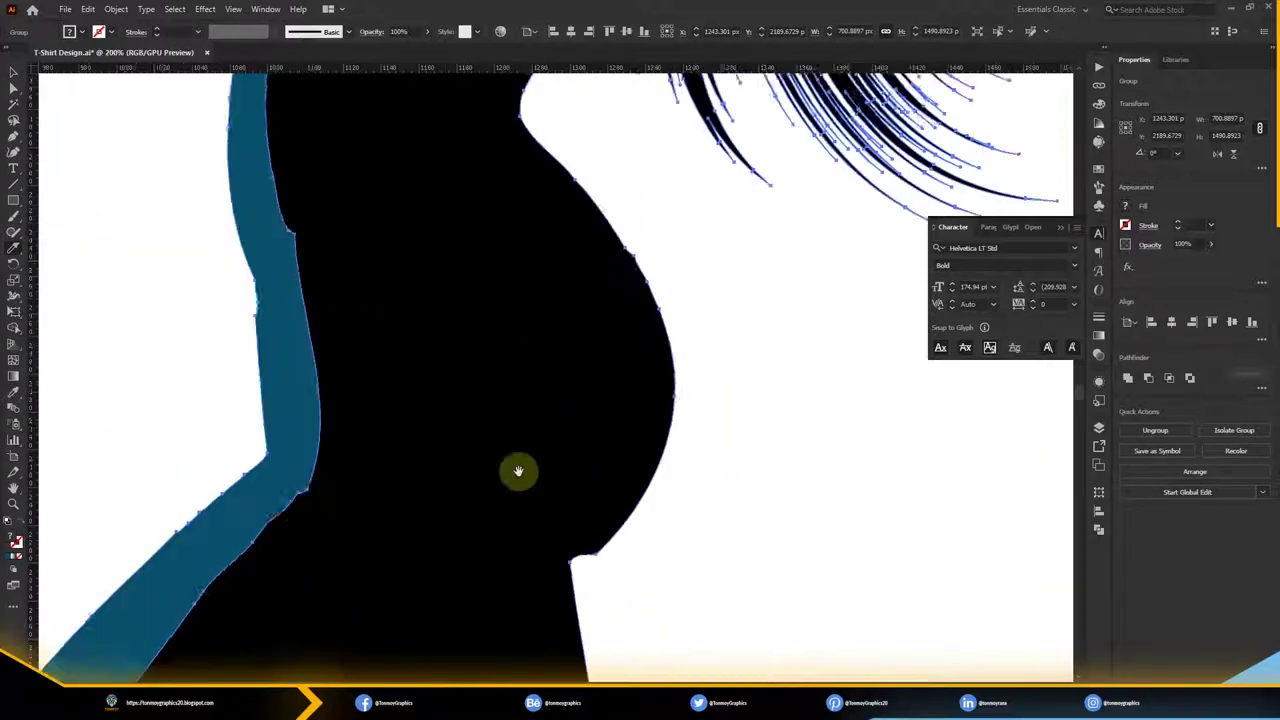
{"action": "scroll", "coordinate": [524, 318], "scroll_direction": "down", "scroll_amount": 2}
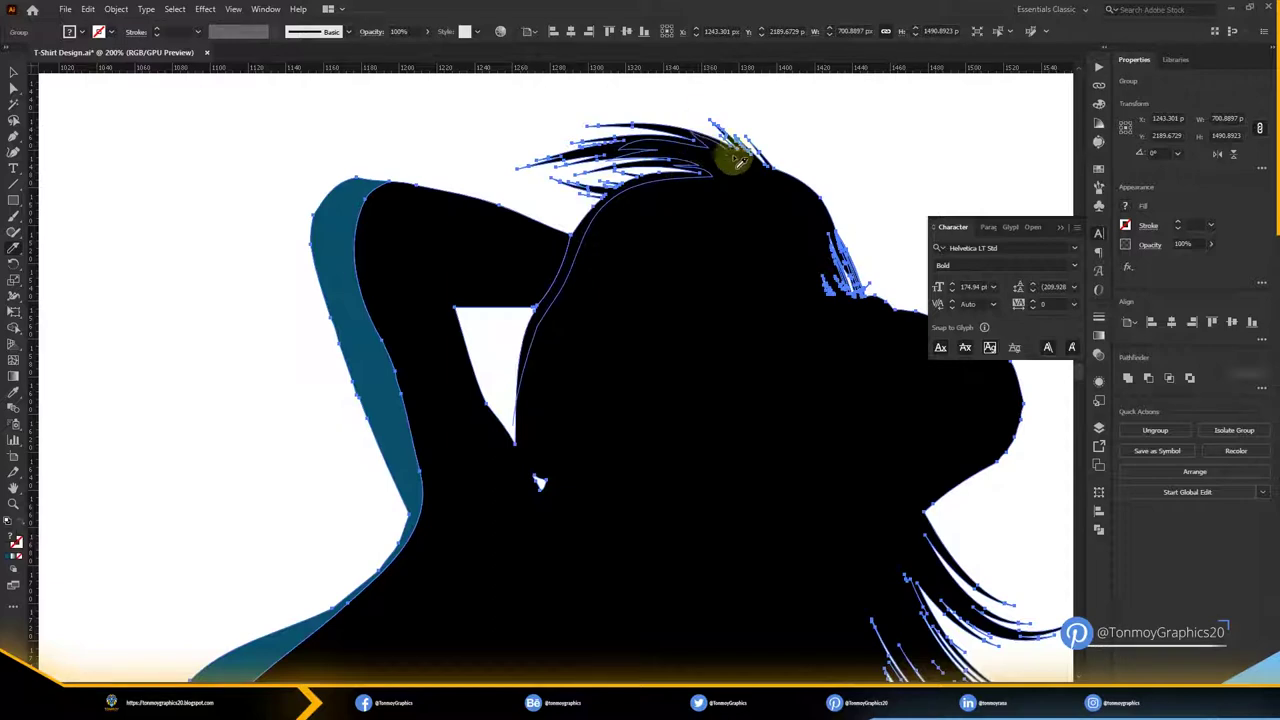
{"action": "left_click", "coordinate": [340, 202]}
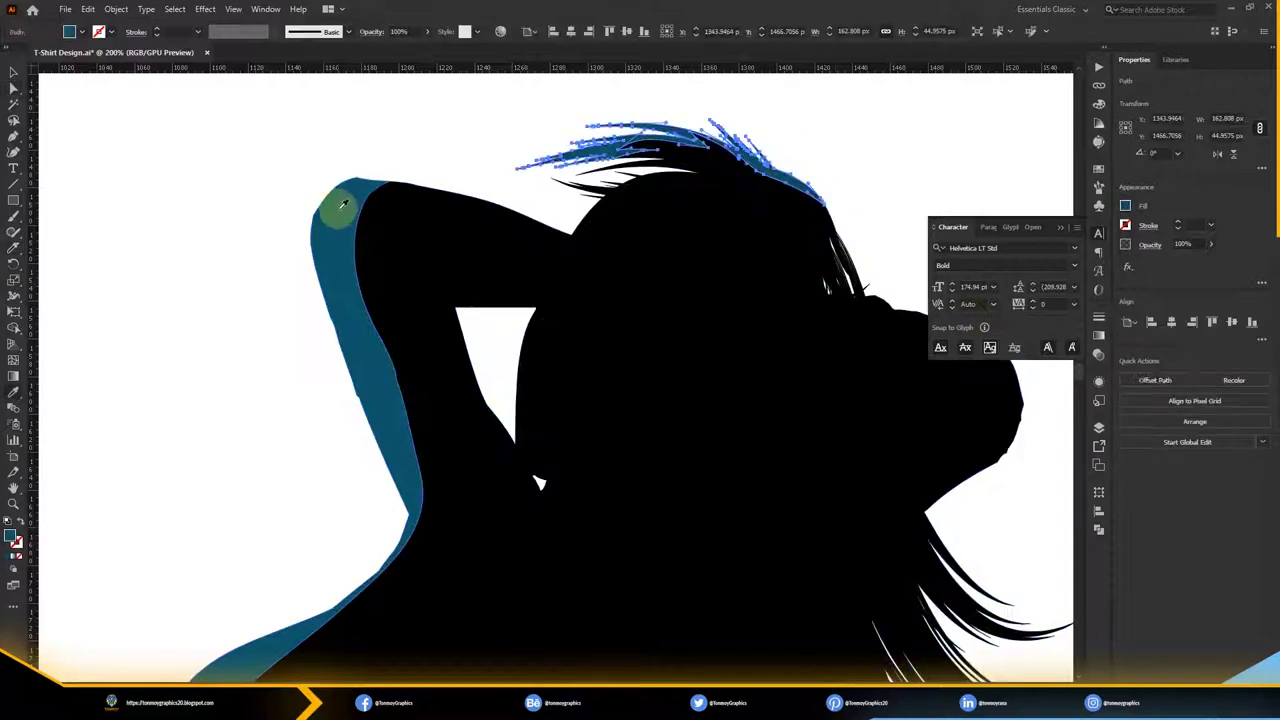
{"action": "key", "text": "ctrl+shift+a"}
Move the dancer off the artboard to the right
{"action": "scroll", "coordinate": [590, 255], "scroll_direction": "down", "scroll_amount": 1}
{"action": "scroll", "coordinate": [500, 380], "scroll_direction": "down", "scroll_amount": 5}
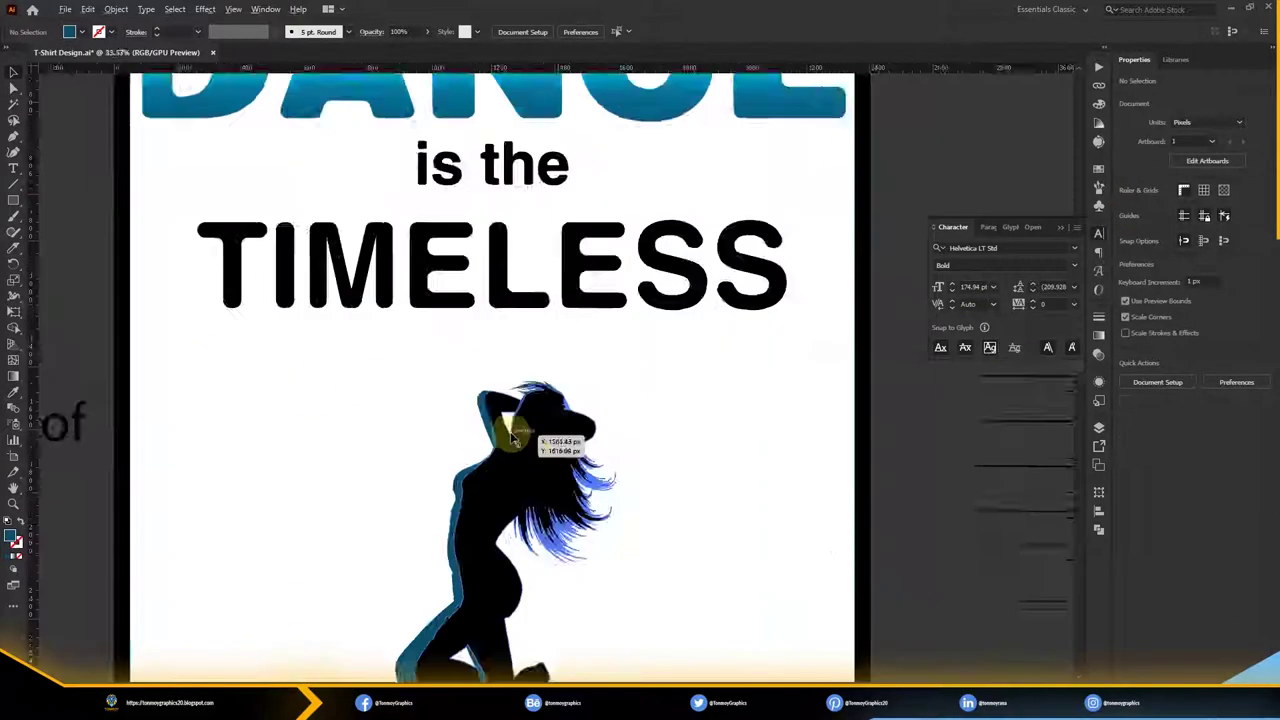
{"action": "left_click", "coordinate": [487, 398]}
{"action": "scroll", "coordinate": [500, 420], "scroll_direction": "down", "scroll_amount": 1}
{"action": "mouse_move", "coordinate": [560, 460]}
{"action": "left_mouse_down"}
{"action": "mouse_move", "coordinate": [805, 425]}
{"action": "mouse_move", "coordinate": [730, 200]}
{"action": "left_mouse_up"}
{"action": "scroll", "coordinate": [700, 320], "scroll_direction": "up", "scroll_amount": 5}
{"action": "scroll", "coordinate": [766, 240], "scroll_direction": "up", "scroll_amount": 1}
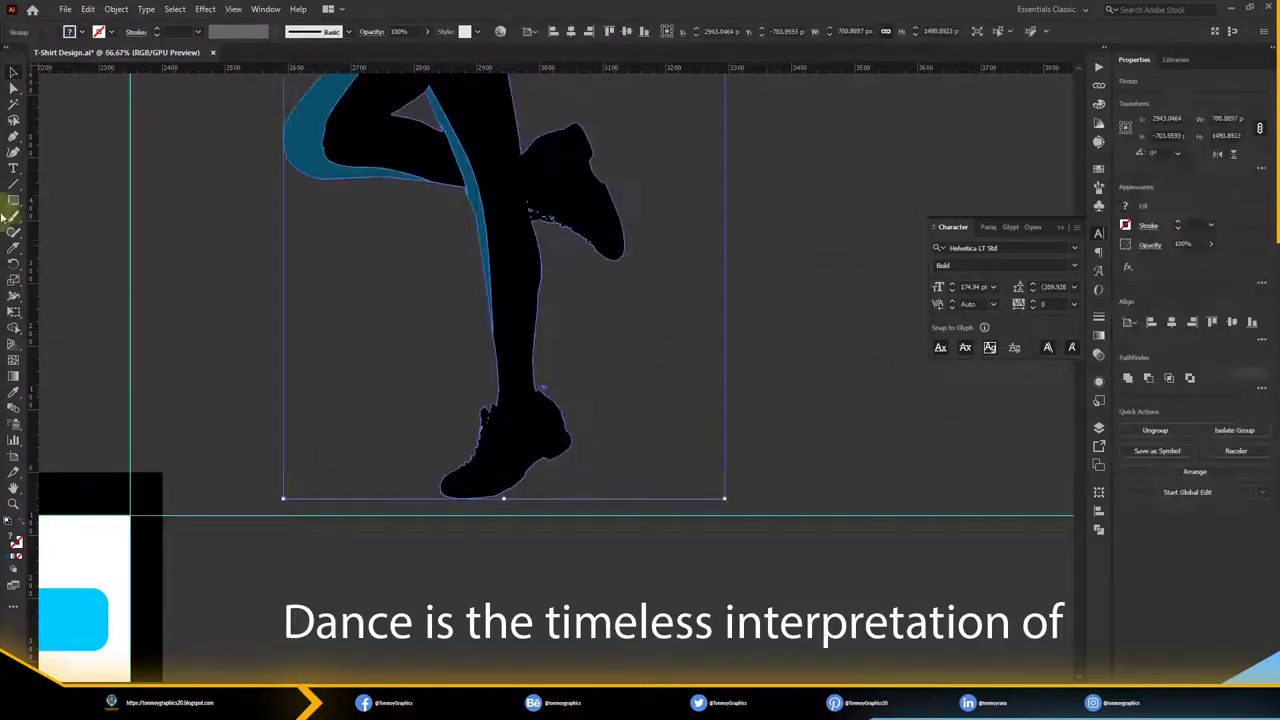
Smooth the jagged notch edge on the leg outline with the Pencil tool
{"action": "left_click", "coordinate": [12, 270]}
{"action": "scroll", "coordinate": [450, 400], "scroll_direction": "up", "scroll_amount": 1}
{"action": "left_click_drag", "start_coordinate": [414, 480], "coordinate": [447, 452]}
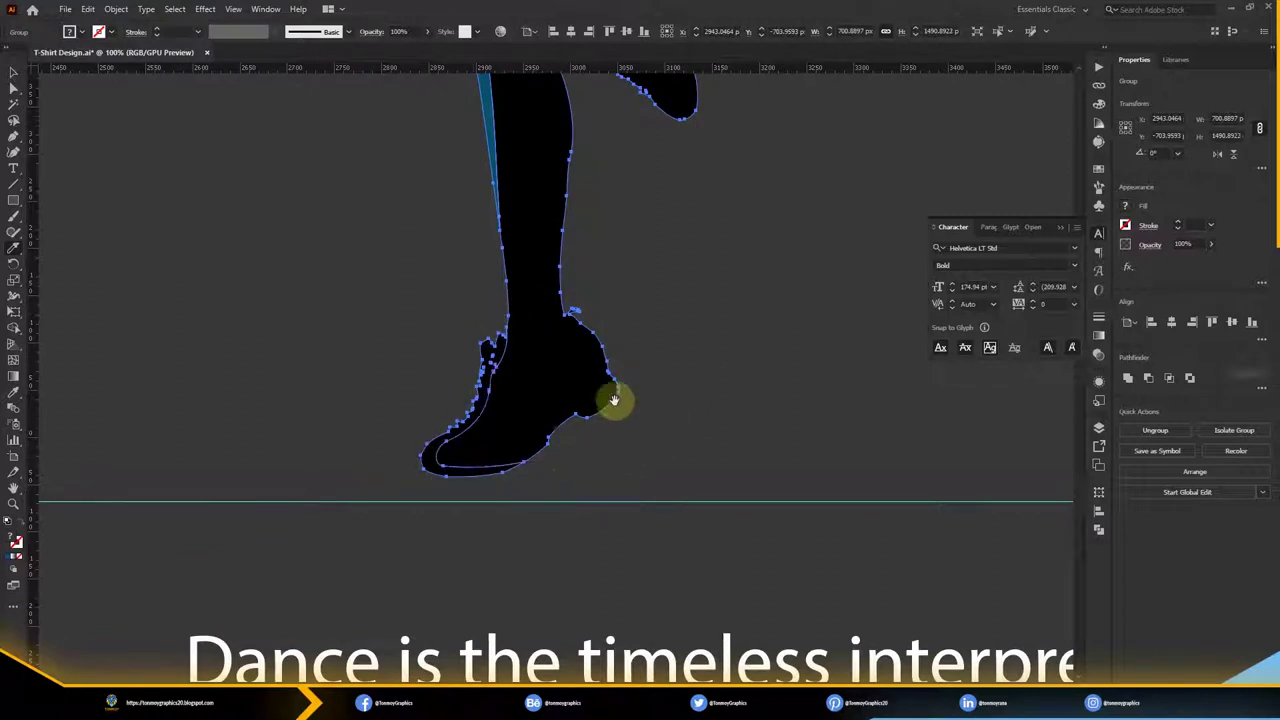
{"action": "left_click_drag", "start_coordinate": [614, 400], "coordinate": [539, 525]}
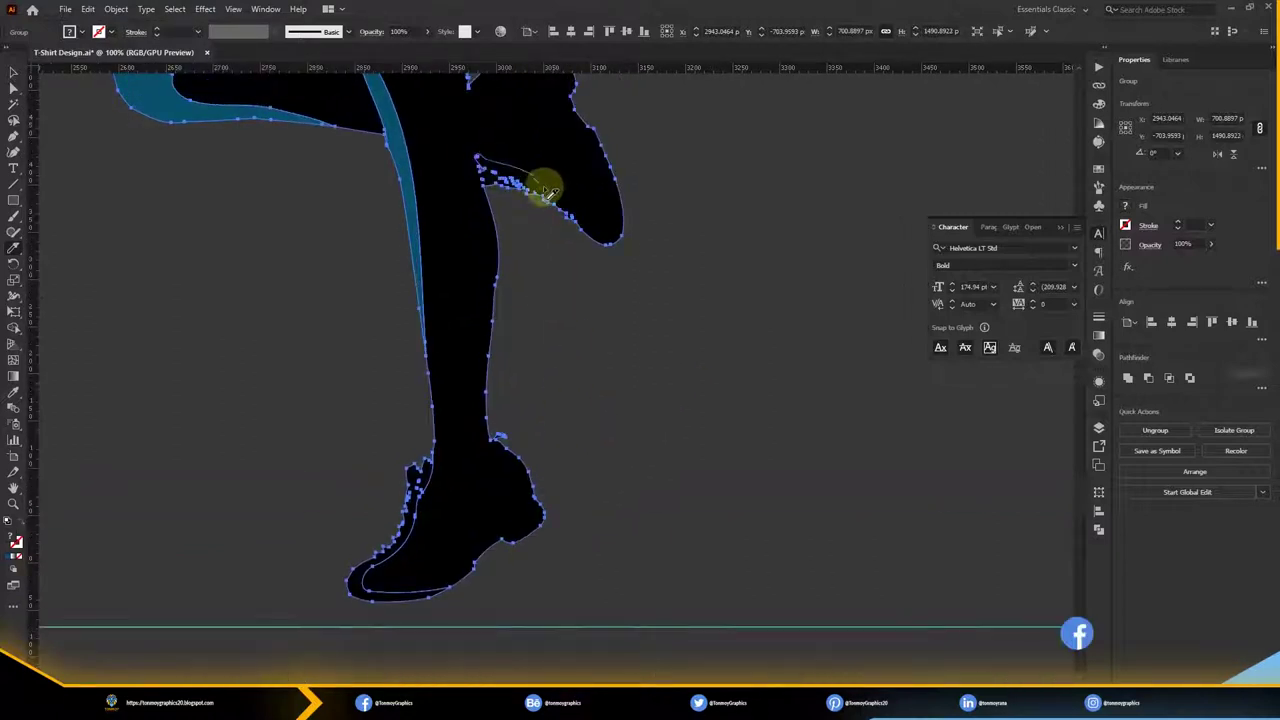
{"action": "scroll", "coordinate": [591, 234], "scroll_direction": "up", "scroll_amount": 2}
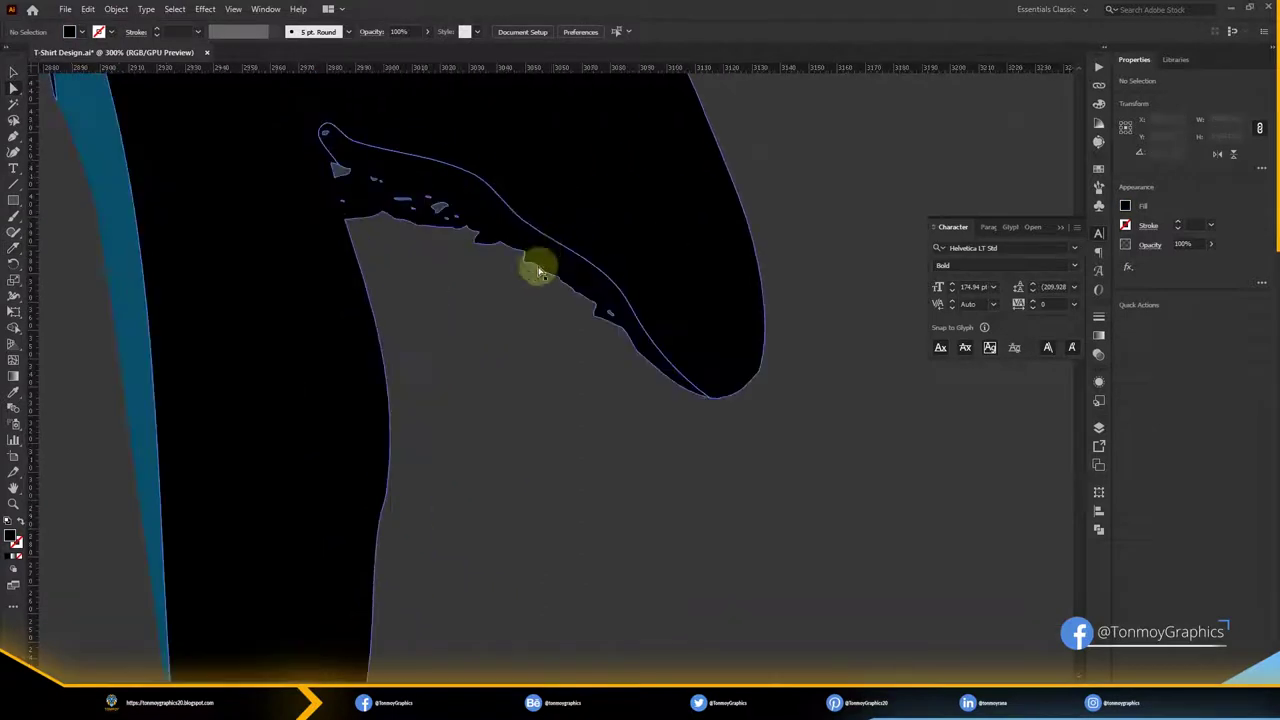
{"action": "scroll", "coordinate": [534, 266], "scroll_direction": "up", "scroll_amount": 1}
{"action": "key", "text": "n"}
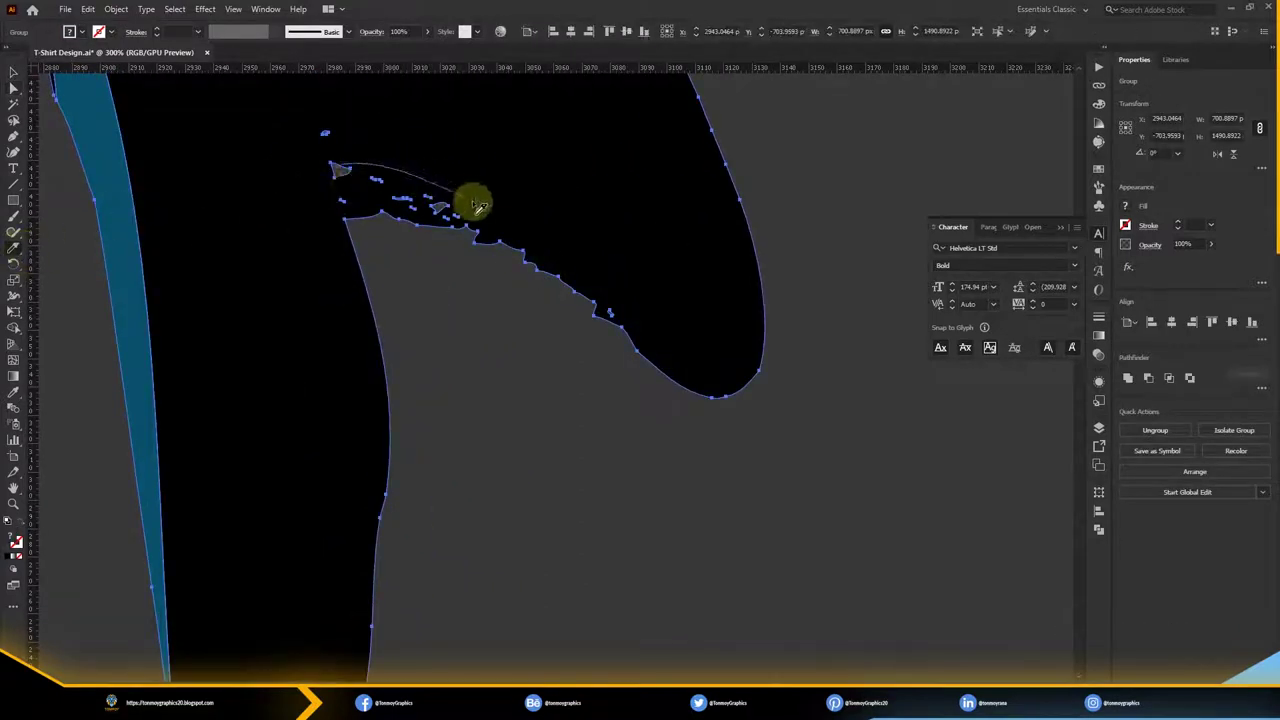
{"action": "left_click_drag", "start_coordinate": [727, 357], "coordinate": [765, 328]}
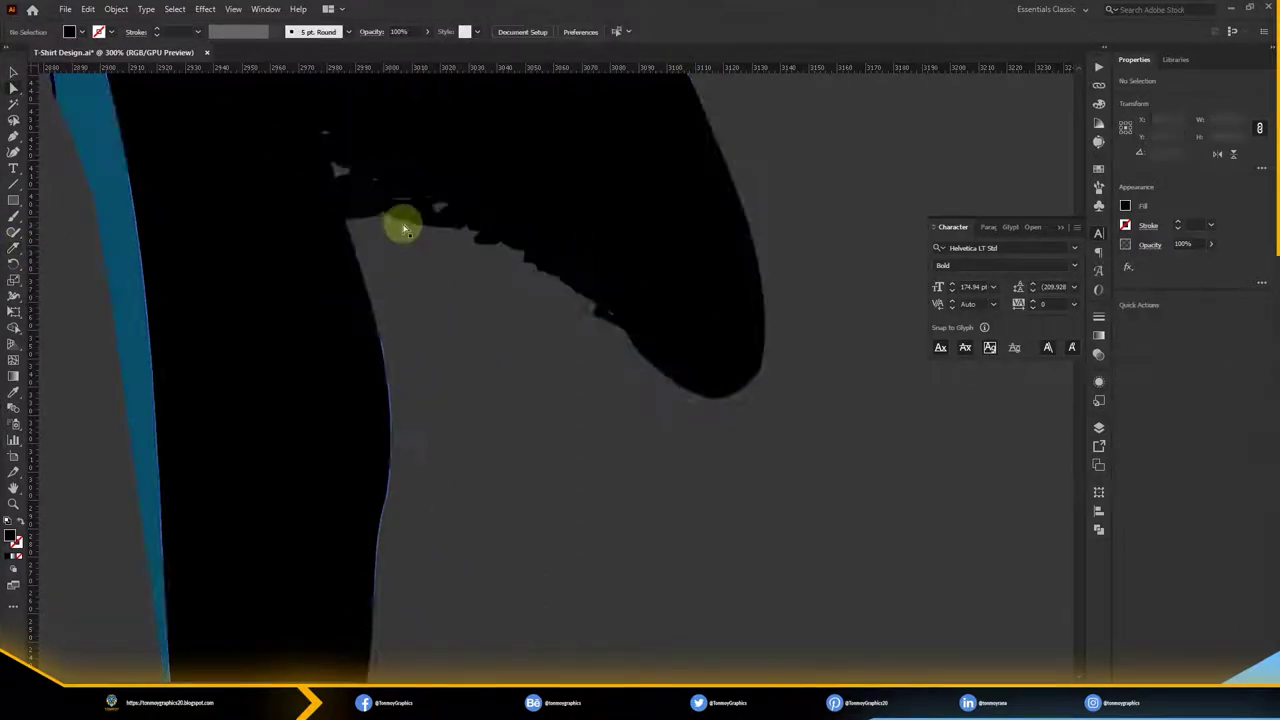
{"action": "left_click", "coordinate": [15, 252]}
{"action": "left_click", "coordinate": [340, 175]}
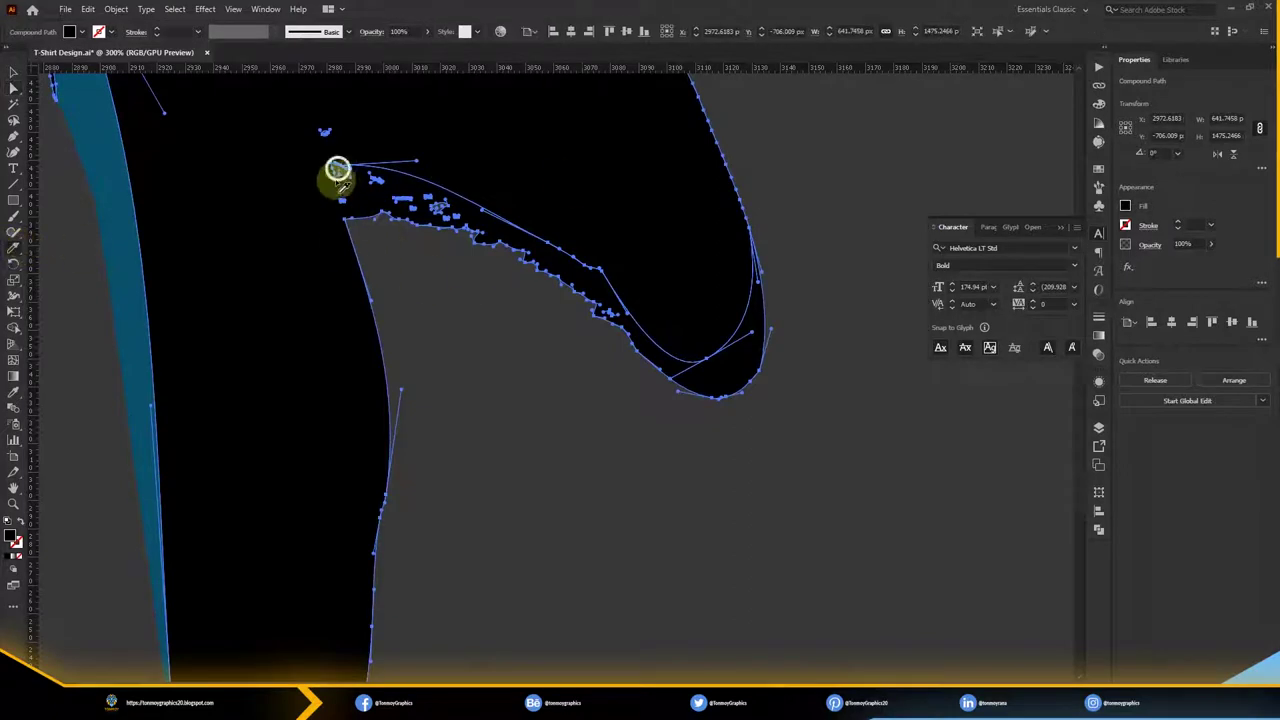
{"action": "key", "text": "ctrl+minus"}
{"action": "key", "text": "ctrl+minus"}
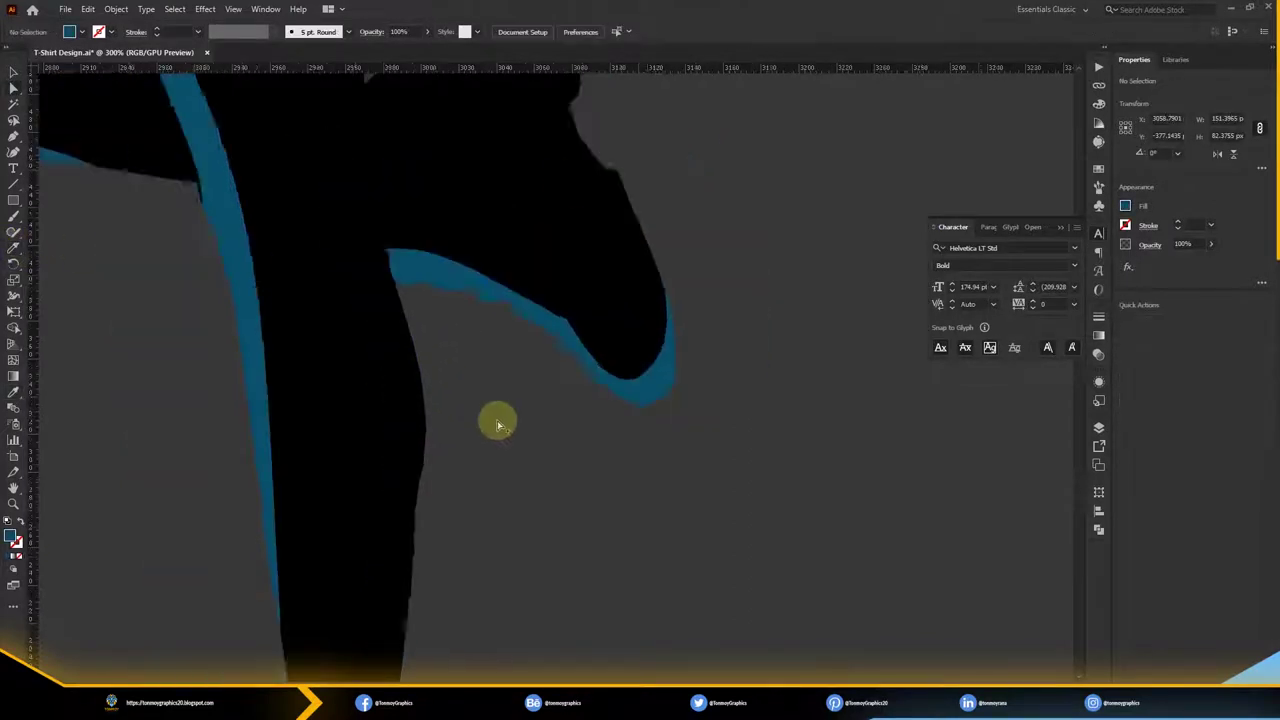
{"action": "mouse_move", "coordinate": [497, 423]}
{"action": "left_mouse_down"}
{"action": "mouse_move", "coordinate": [363, 652]}
{"action": "mouse_move", "coordinate": [449, 320]}
{"action": "left_mouse_up"}
Position the dancer silhouette and the 'interpretation of' text on the artboard
{"action": "key", "text": "ctrl+minus"}
{"action": "key", "text": "ctrl+minus"}
{"action": "key", "text": "ctrl+minus"}
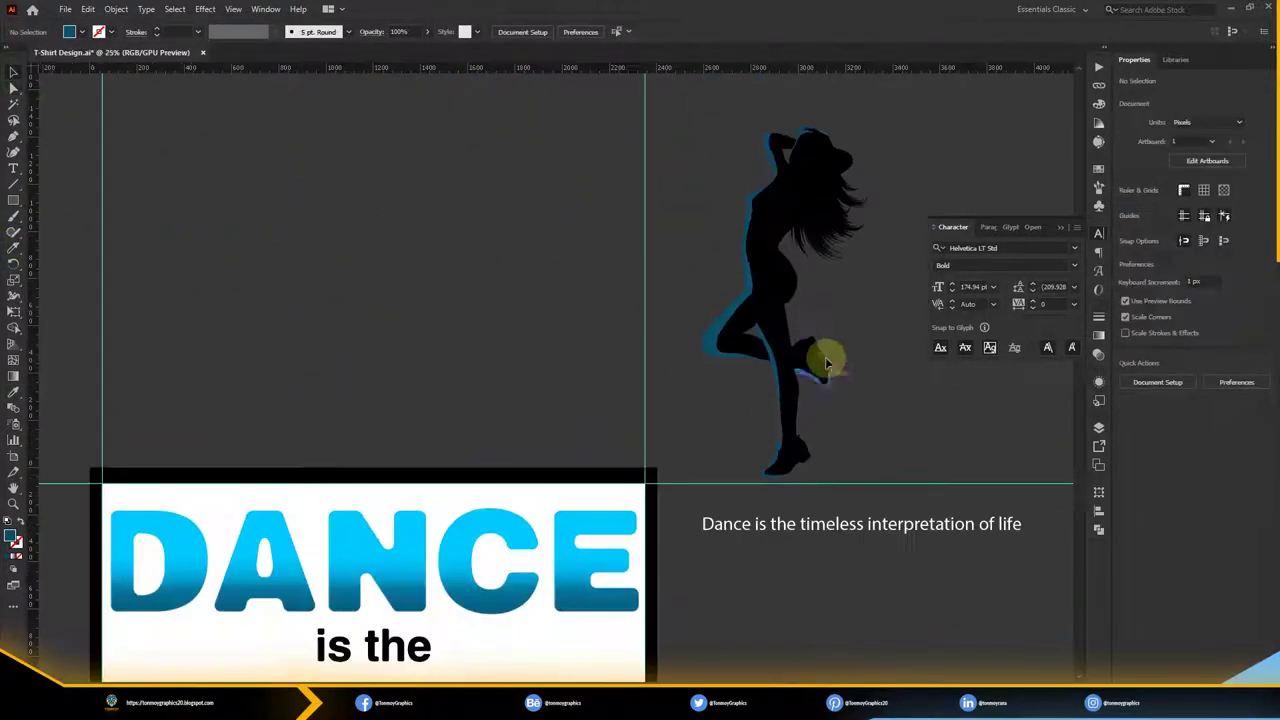
{"action": "key", "text": "ctrl+minus"}
{"action": "scroll", "coordinate": [694, 323], "scroll_direction": "down", "scroll_amount": 3}
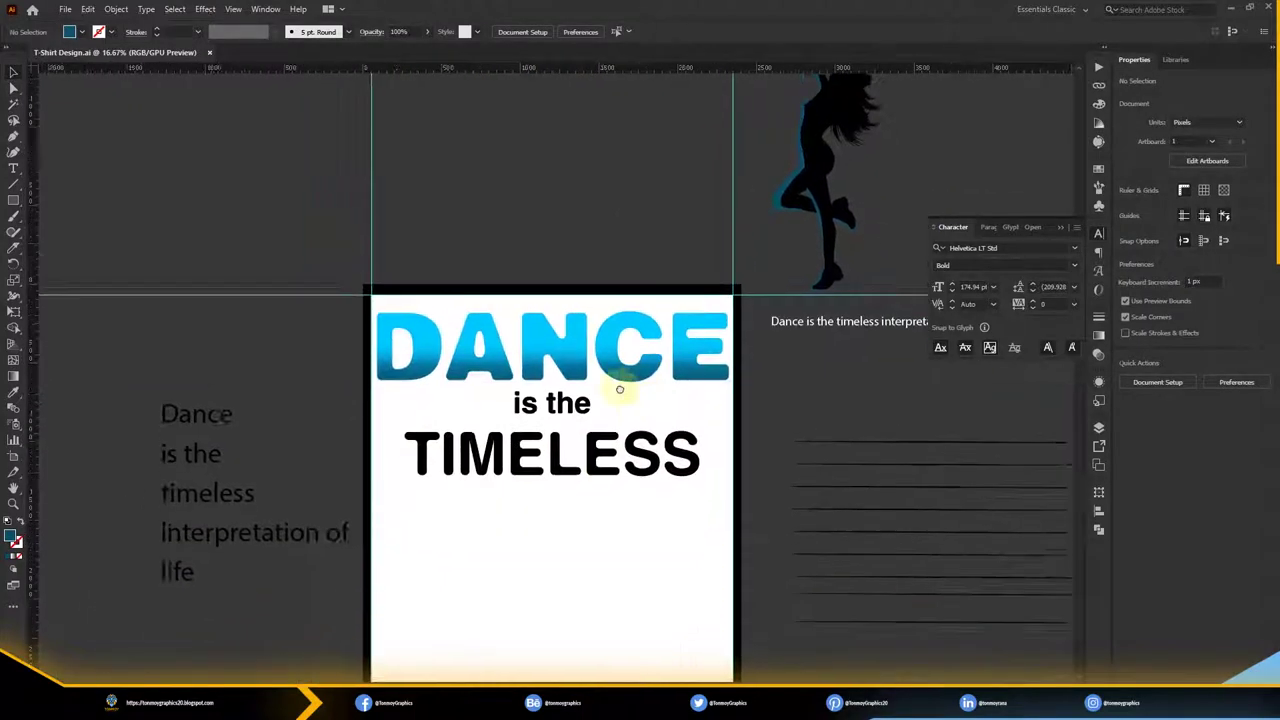
{"action": "scroll", "coordinate": [717, 340], "scroll_direction": "down", "scroll_amount": 2}
{"action": "mouse_move", "coordinate": [183, 428]}
{"action": "left_mouse_down"}
{"action": "mouse_move", "coordinate": [390, 424]}
{"action": "mouse_move", "coordinate": [445, 450]}
{"action": "left_mouse_up"}
{"action": "left_click_drag", "start_coordinate": [481, 457], "coordinate": [514, 491]}
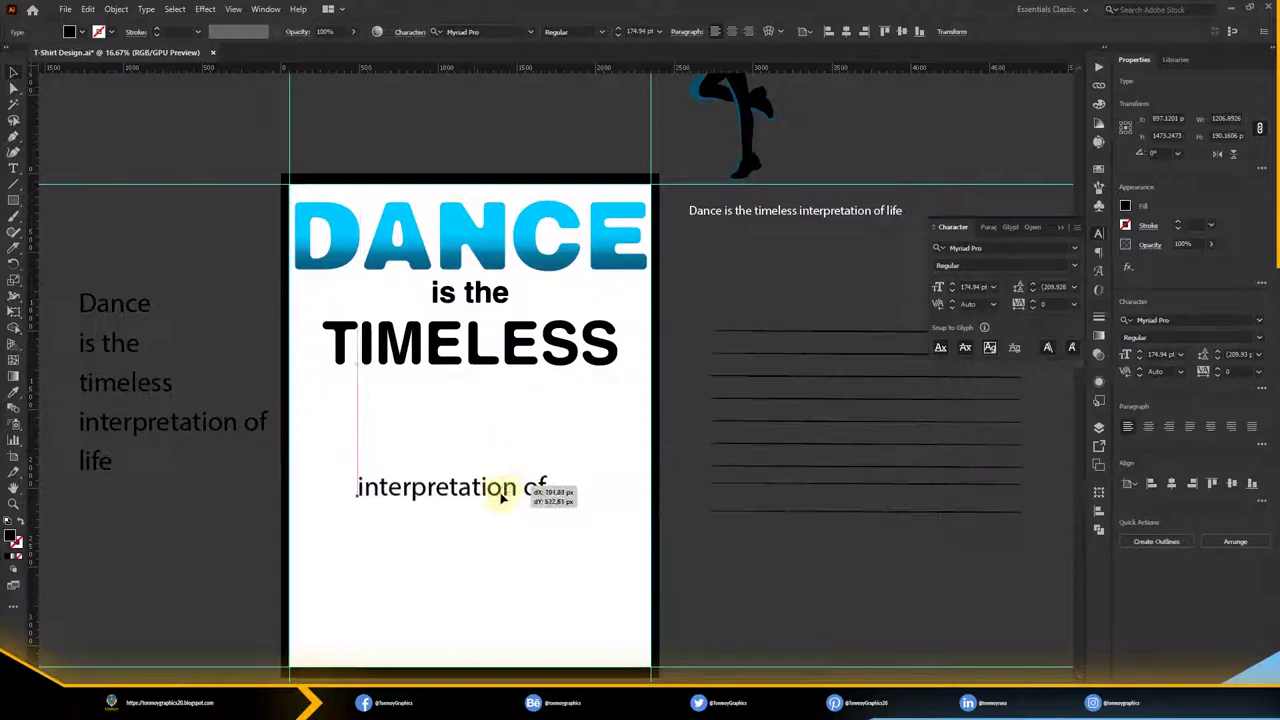
{"action": "key", "text": "ctrl+minus"}
{"action": "left_click_drag", "start_coordinate": [730, 220], "coordinate": [500, 449]}
{"action": "left_click", "coordinate": [540, 508]}
{"action": "left_click_drag", "start_coordinate": [541, 510], "coordinate": [539, 563]}
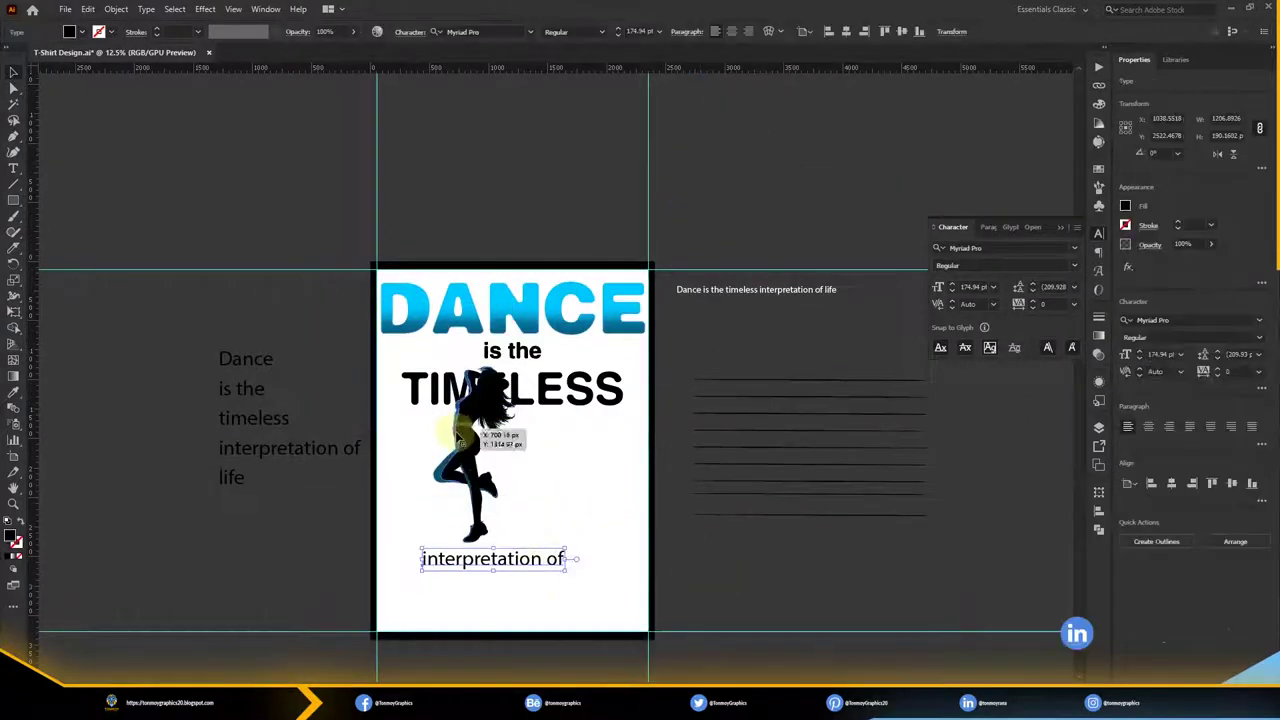
{"action": "left_click_drag", "start_coordinate": [466, 457], "coordinate": [480, 482]}
{"action": "left_click", "coordinate": [700, 554]}
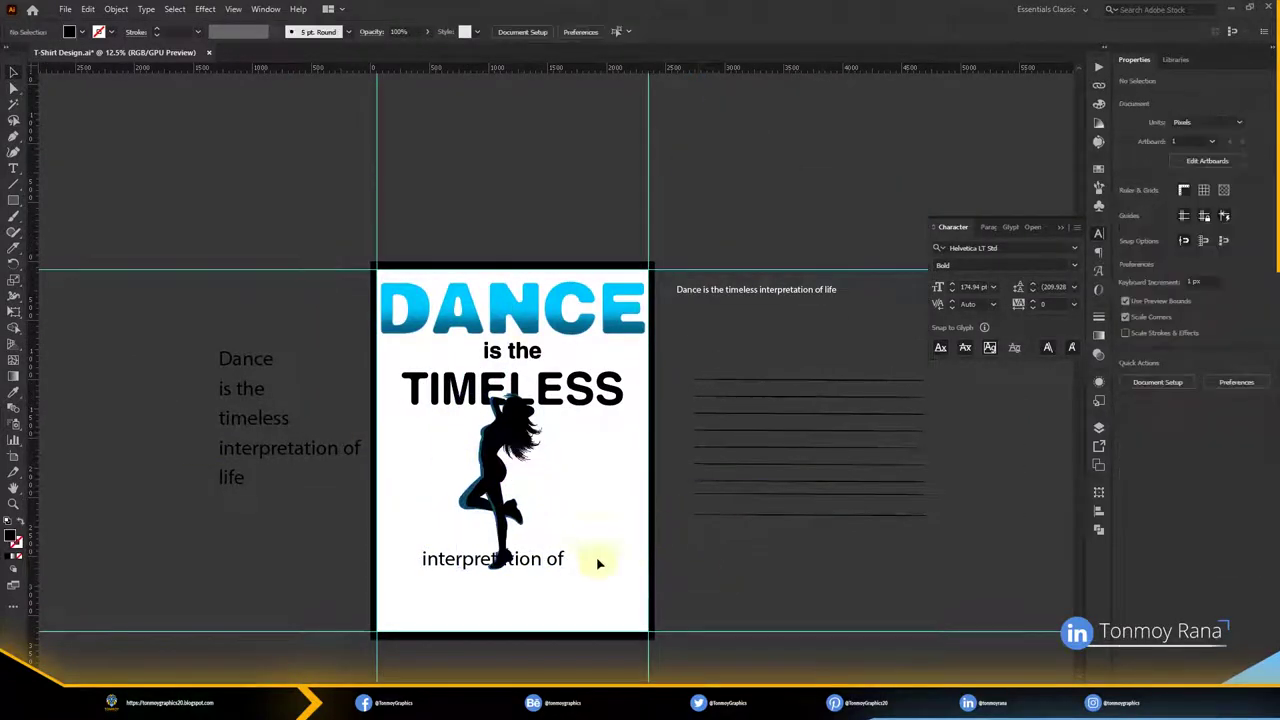
Enlarge TIMELESS and reposition the dancer beneath it
{"action": "left_click", "coordinate": [508, 395]}
{"action": "left_click_drag", "start_coordinate": [623, 408], "coordinate": [637, 421]}
{"action": "scroll", "coordinate": [565, 448], "scroll_direction": "up", "scroll_amount": 1}
{"action": "mouse_move", "coordinate": [449, 419]}
{"action": "left_mouse_down"}
{"action": "mouse_move", "coordinate": [509, 437]}
{"action": "mouse_move", "coordinate": [477, 423]}
{"action": "mouse_move", "coordinate": [491, 417]}
{"action": "mouse_move", "coordinate": [455, 418]}
{"action": "left_mouse_up"}
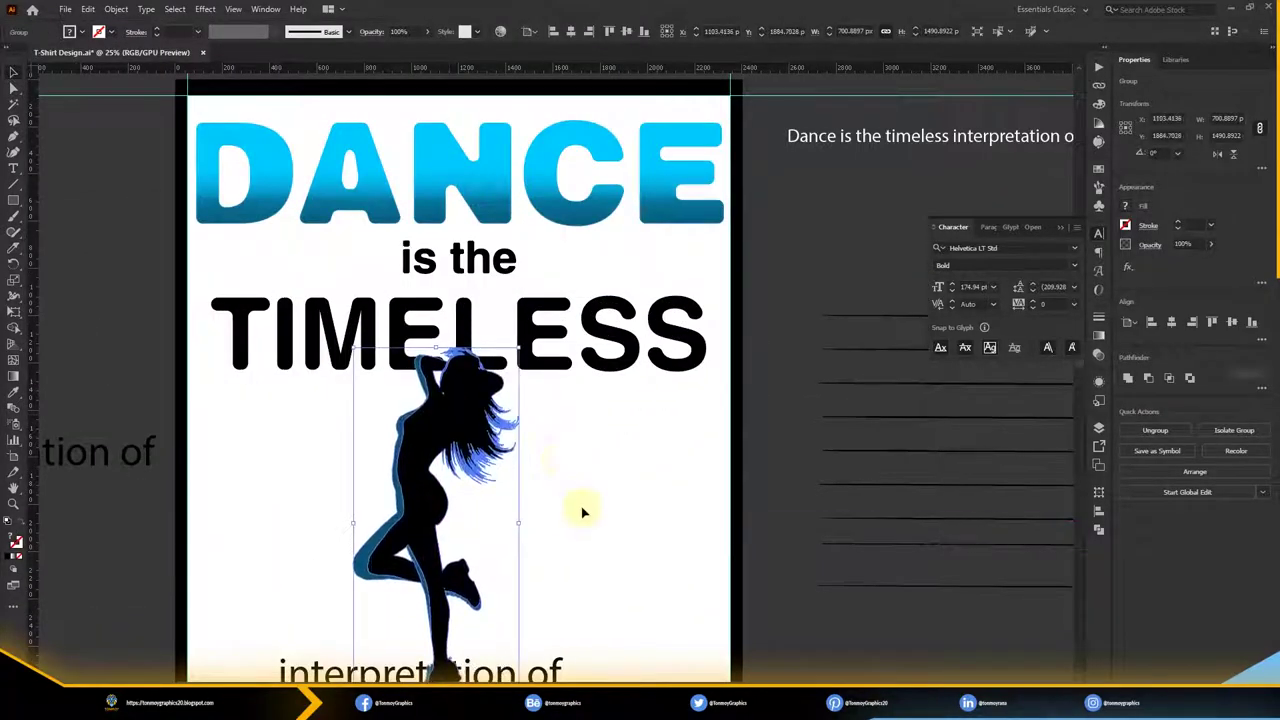
Change the 'interpretation of' text to Helvetica LT Std
{"action": "scroll", "coordinate": [700, 520], "scroll_direction": "down", "scroll_amount": 2}
{"action": "left_click", "coordinate": [523, 571]}
{"action": "scroll", "coordinate": [610, 630], "scroll_direction": "down", "scroll_amount": 1}
{"action": "scroll", "coordinate": [561, 551], "scroll_direction": "down", "scroll_amount": 1}
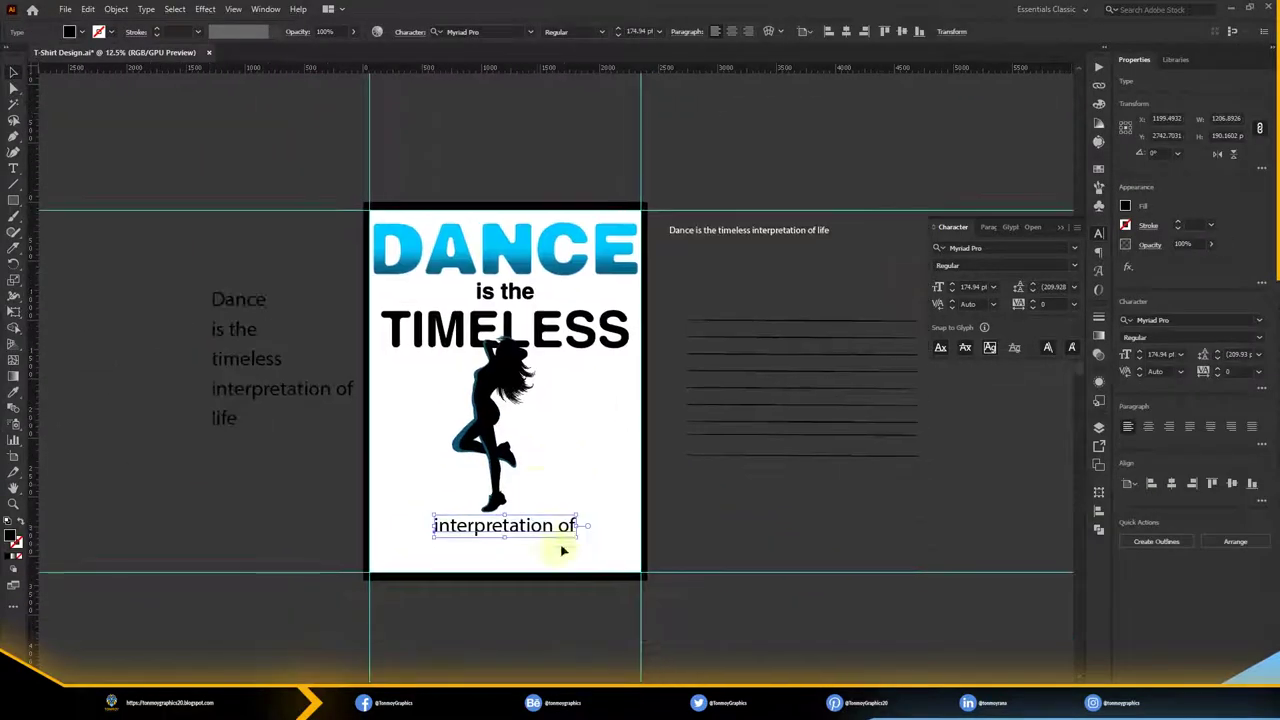
{"action": "left_click", "coordinate": [1034, 240]}
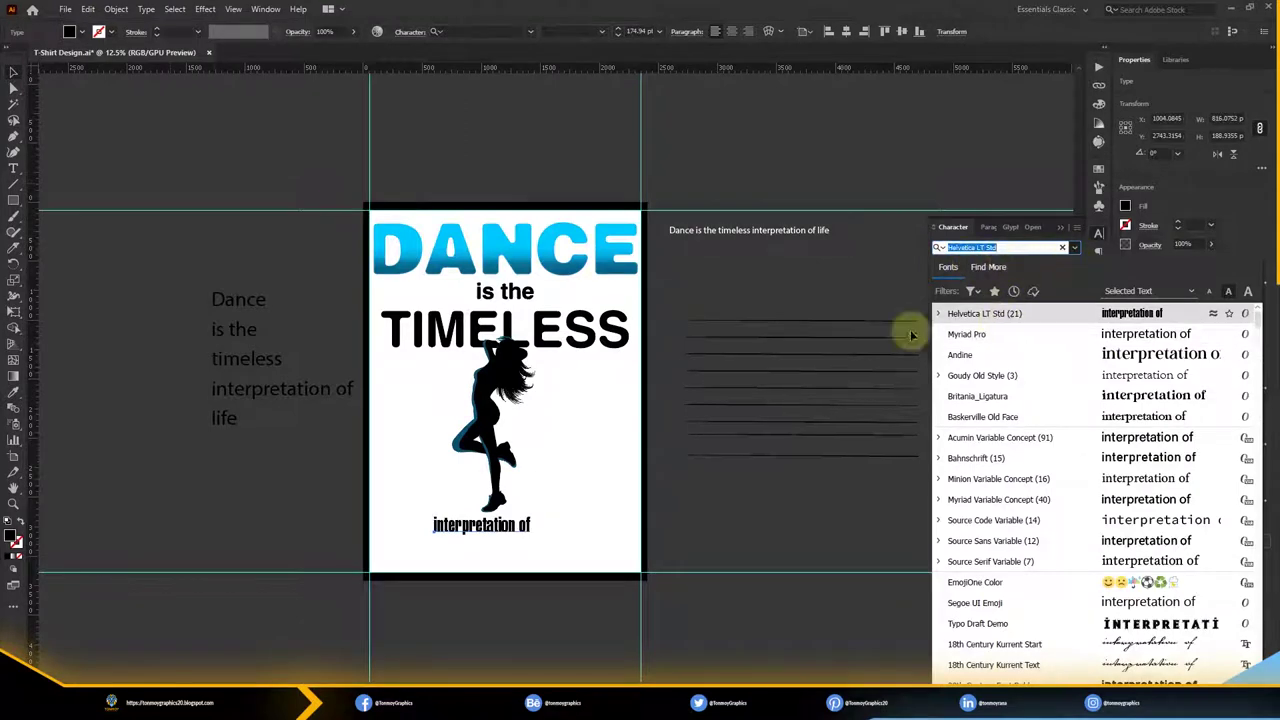
Make INTERPRETATION OF all-caps Helvetica LT Std Bold, widened to the artboard below the dancer
{"action": "left_click", "coordinate": [937, 313]}
{"action": "left_click", "coordinate": [1000, 375]}
{"action": "scroll", "coordinate": [660, 486], "scroll_direction": "up", "scroll_amount": 2}
{"action": "left_click", "coordinate": [1005, 265]}
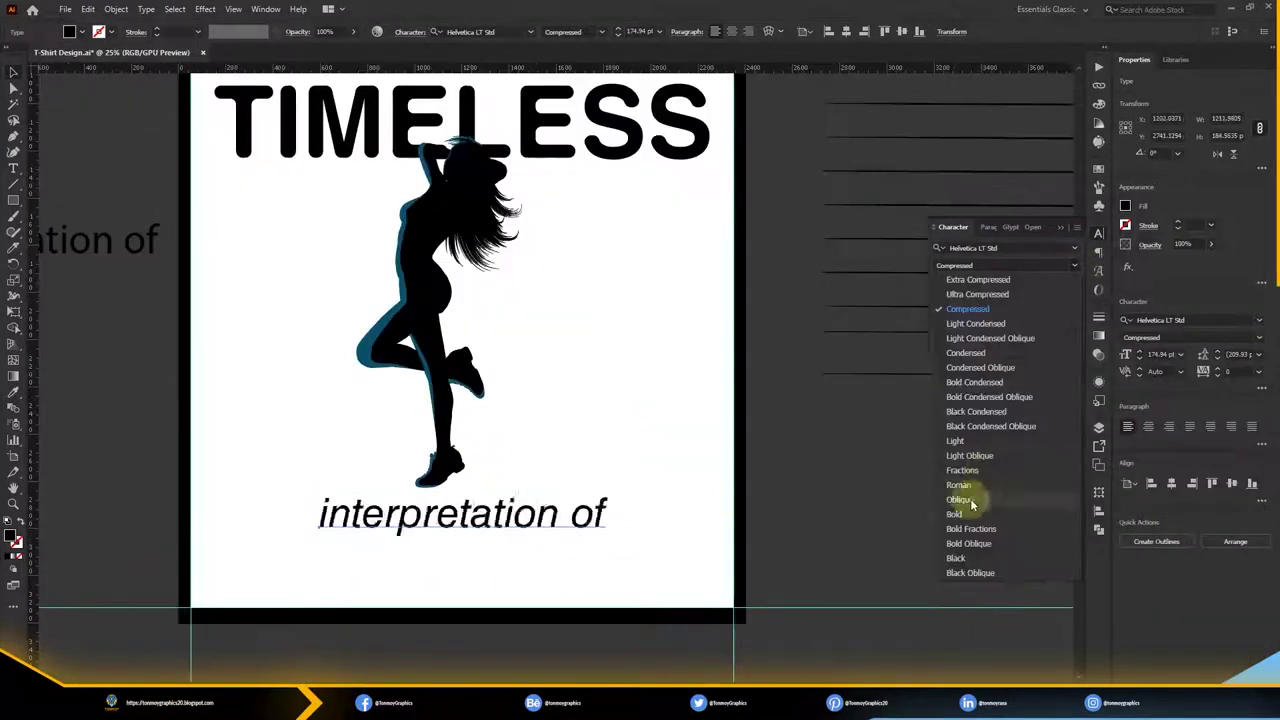
{"action": "left_click", "coordinate": [956, 514]}
{"action": "left_click", "coordinate": [1076, 228]}
{"action": "left_click", "coordinate": [1100, 349]}
{"action": "scroll", "coordinate": [590, 378], "scroll_direction": "down", "scroll_amount": 1}
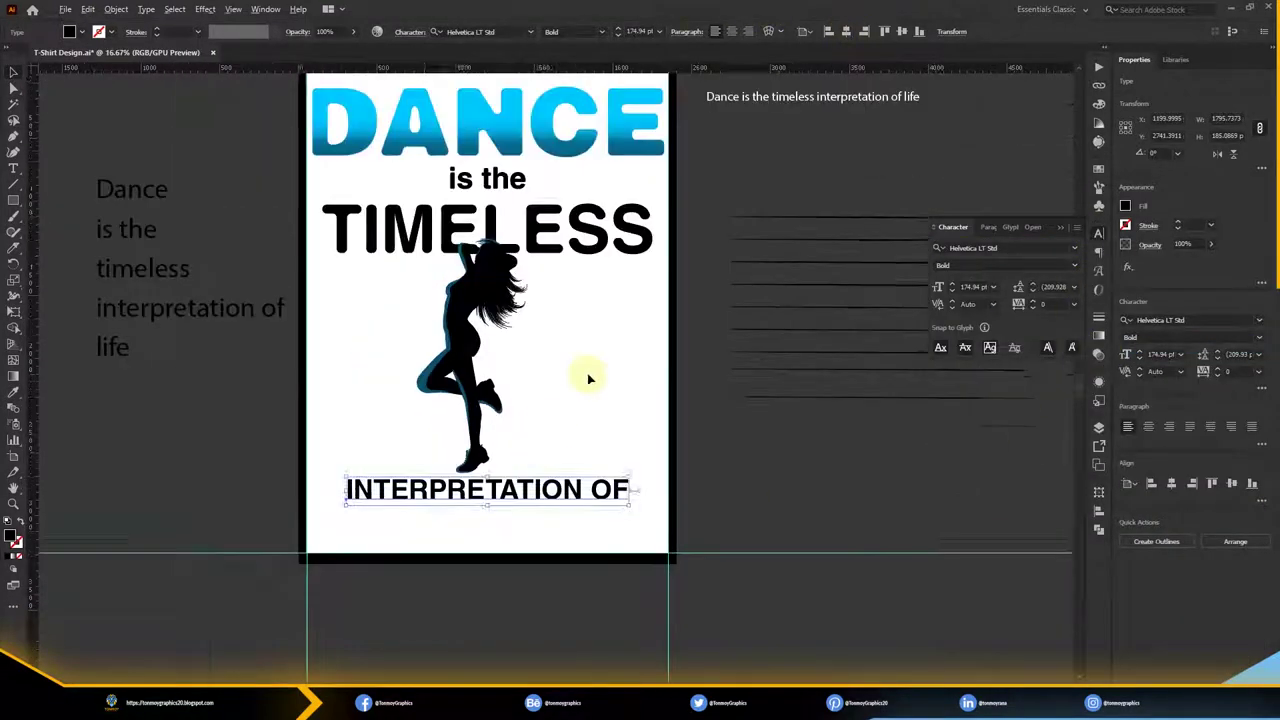
{"action": "left_click_drag", "start_coordinate": [624, 528], "coordinate": [655, 560]}
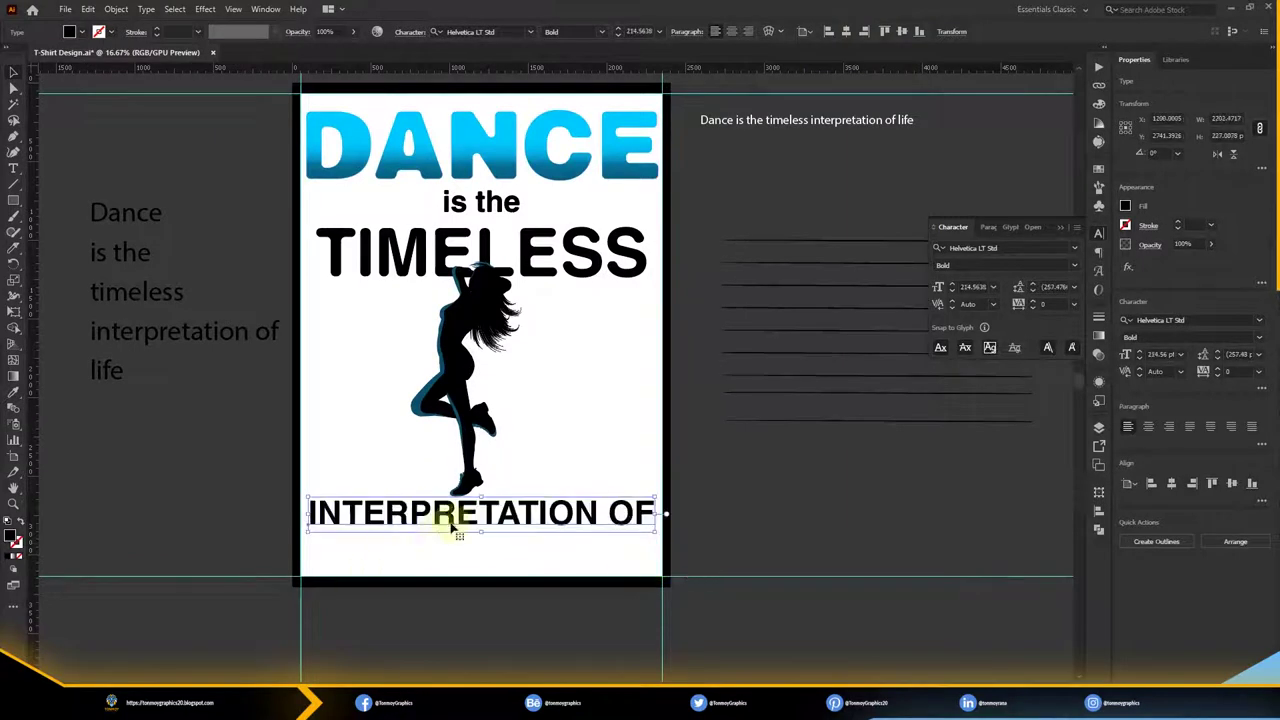
{"action": "mouse_move", "coordinate": [452, 527]}
{"action": "left_mouse_down"}
{"action": "mouse_move", "coordinate": [452, 486]}
{"action": "mouse_move", "coordinate": [455, 525]}
{"action": "left_mouse_up"}
{"action": "left_click", "coordinate": [795, 470]}
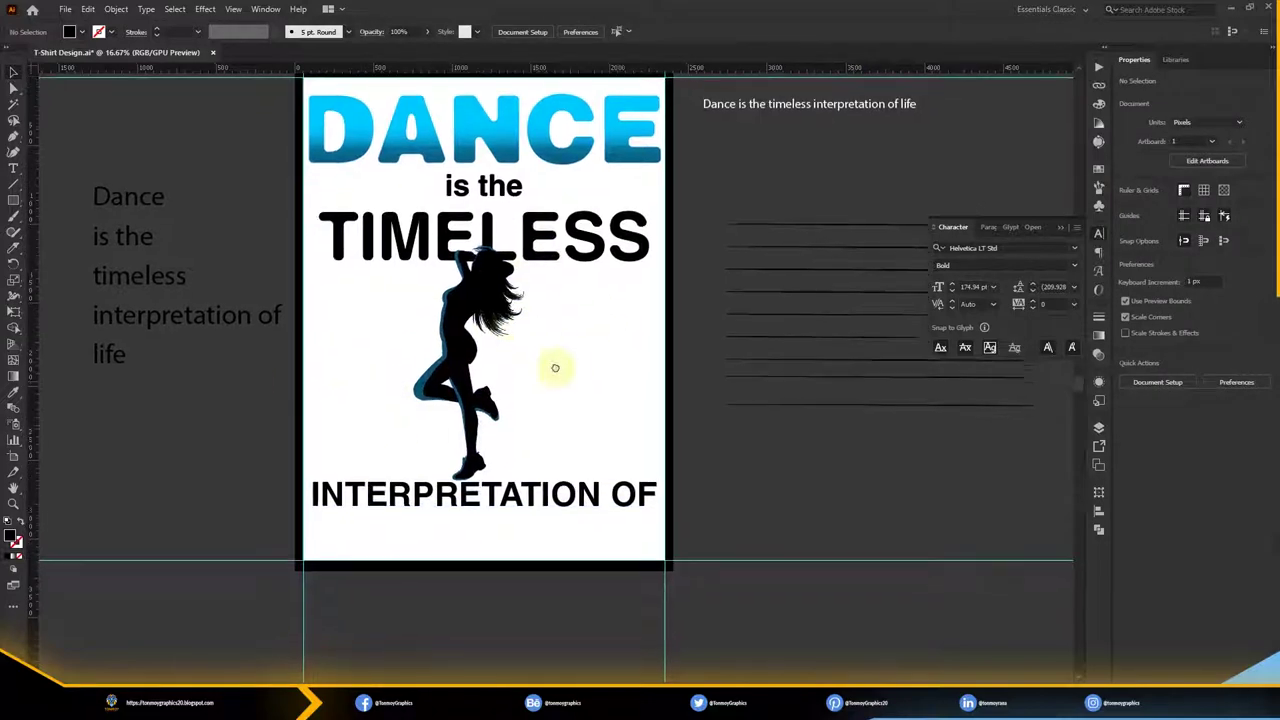
Place the 'life' text on the artboard, enlarge it, and set INTERPRETATION OF above it
{"action": "left_click_drag", "start_coordinate": [110, 360], "coordinate": [494, 551]}
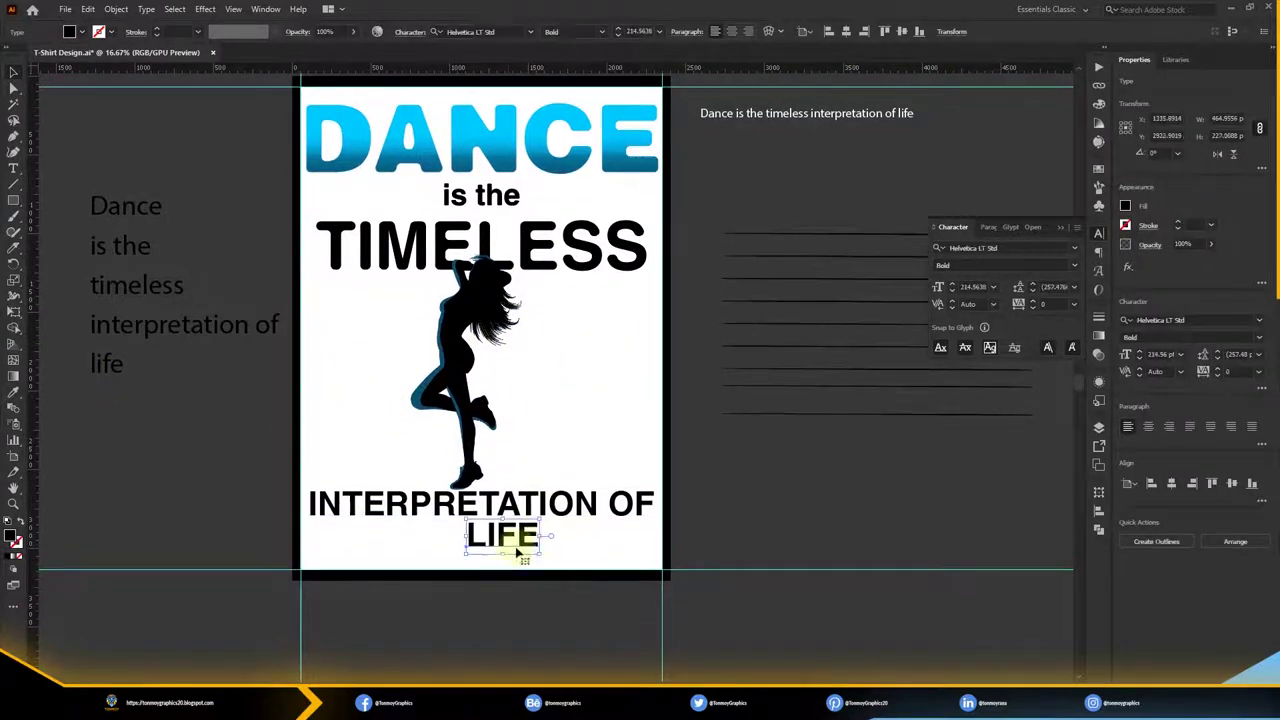
{"action": "left_click_drag", "start_coordinate": [557, 564], "coordinate": [588, 587]}
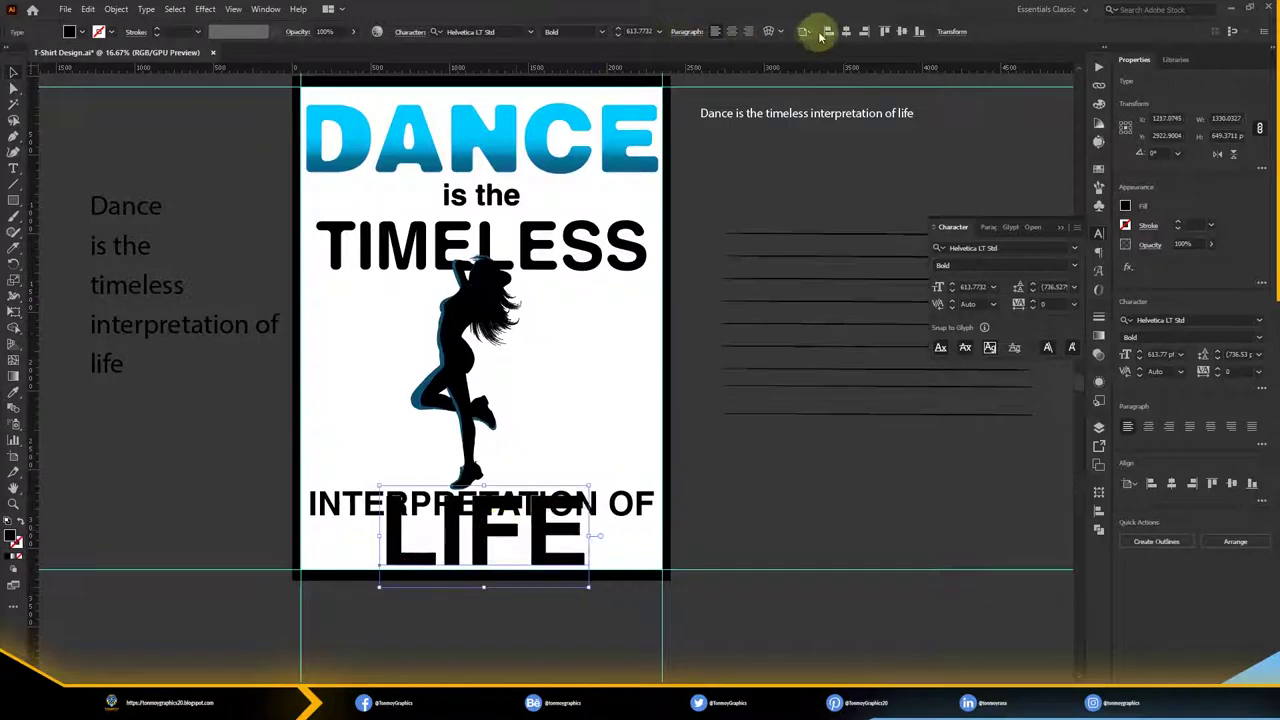
{"action": "mouse_move", "coordinate": [618, 500]}
{"action": "left_mouse_down"}
{"action": "mouse_move", "coordinate": [609, 457]}
{"action": "mouse_move", "coordinate": [663, 474]}
{"action": "left_mouse_up"}
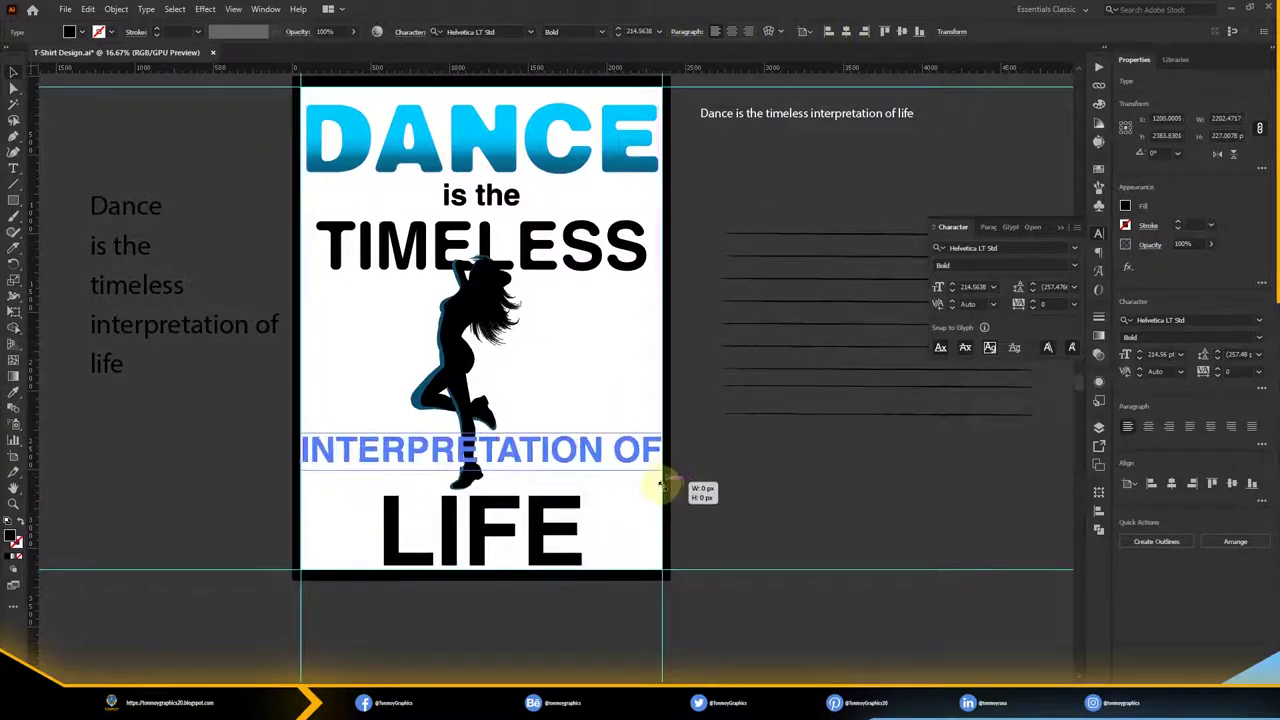
{"action": "scroll", "coordinate": [595, 512], "scroll_direction": "up", "scroll_amount": 1}
{"action": "left_click", "coordinate": [414, 509]}
{"action": "right_click", "coordinate": [404, 548]}
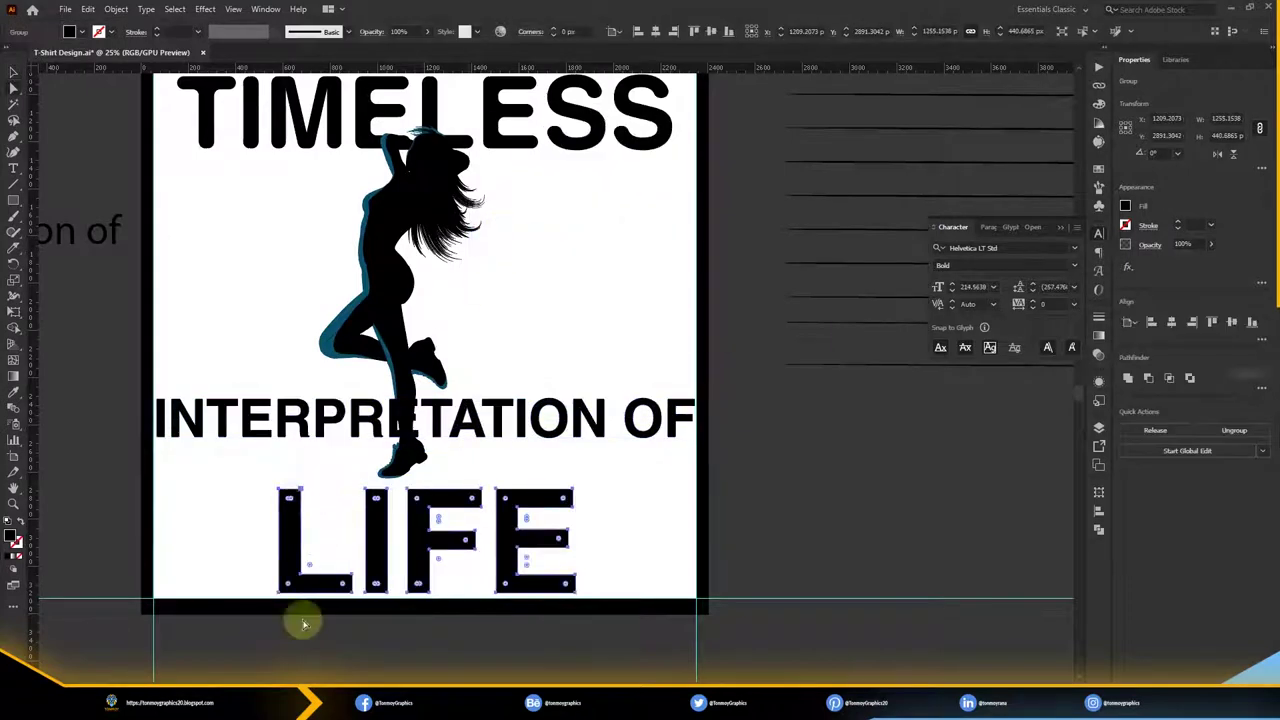
Convert the INTERPRETATION OF lettering to outlines with Create Outlines
{"action": "left_click", "coordinate": [293, 425]}
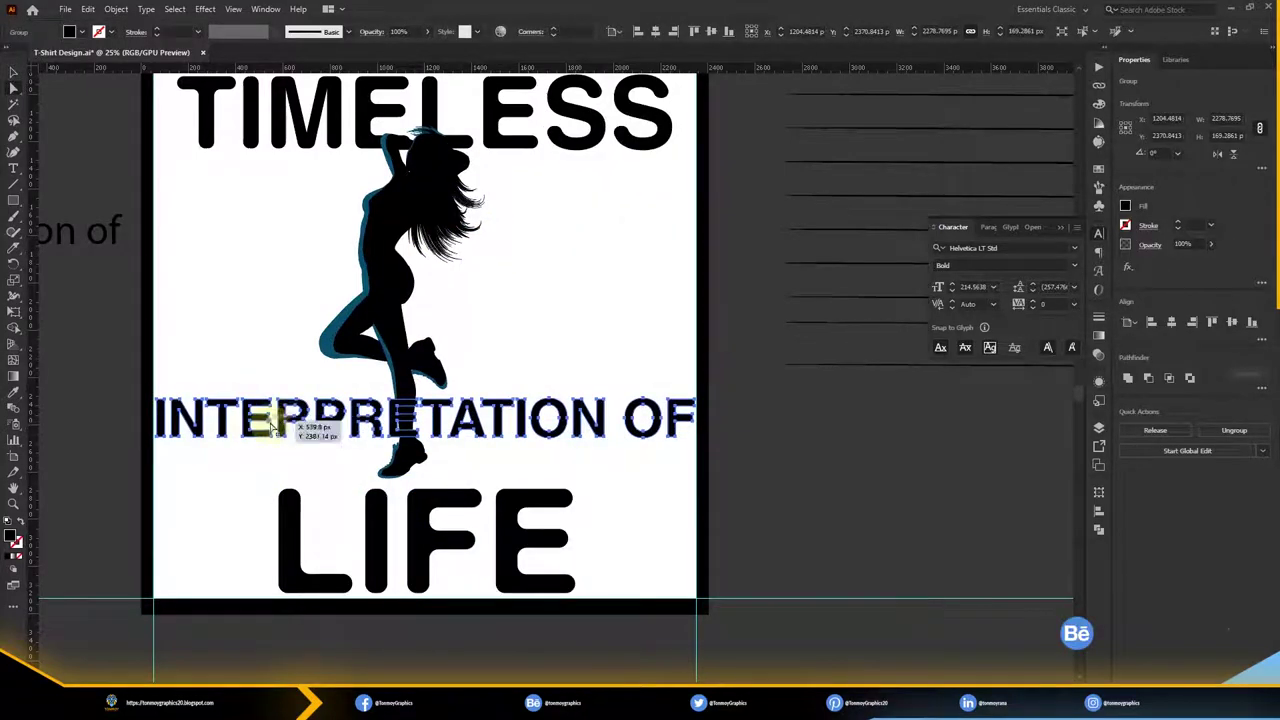
{"action": "scroll", "coordinate": [215, 425], "scroll_direction": "up", "scroll_amount": 4}
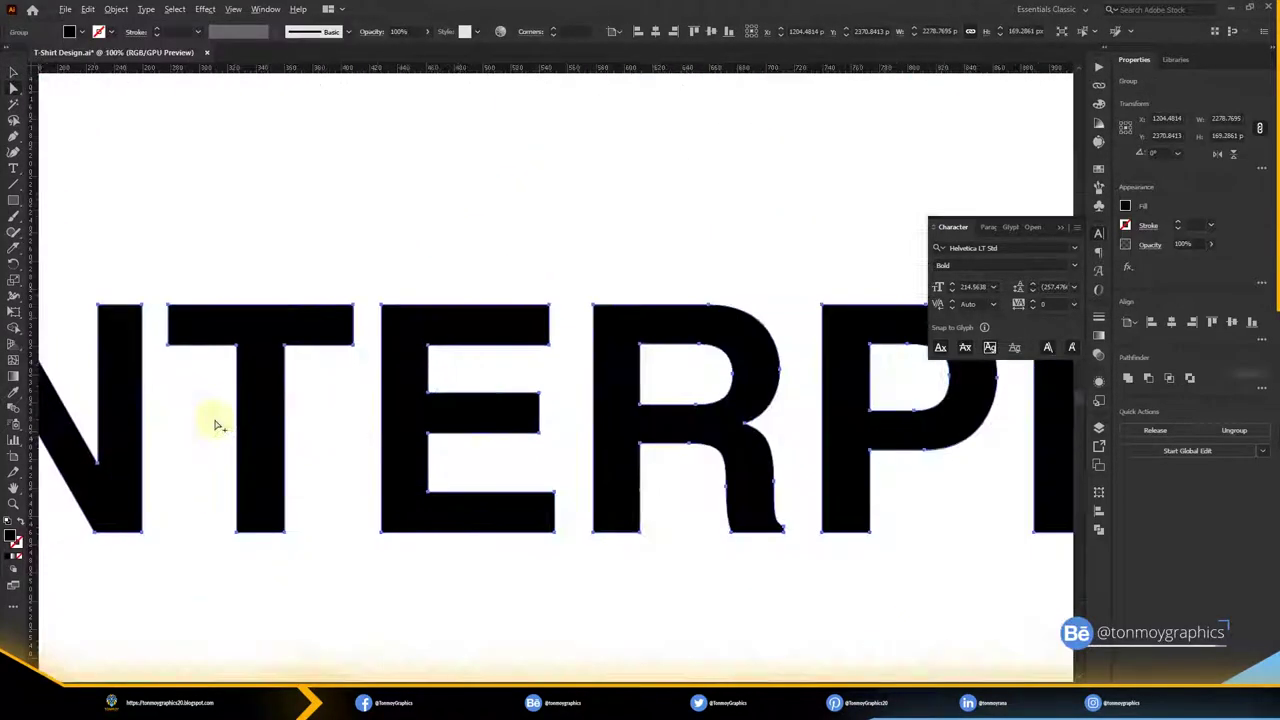
{"action": "scroll", "coordinate": [333, 576], "scroll_direction": "down", "scroll_amount": 4}
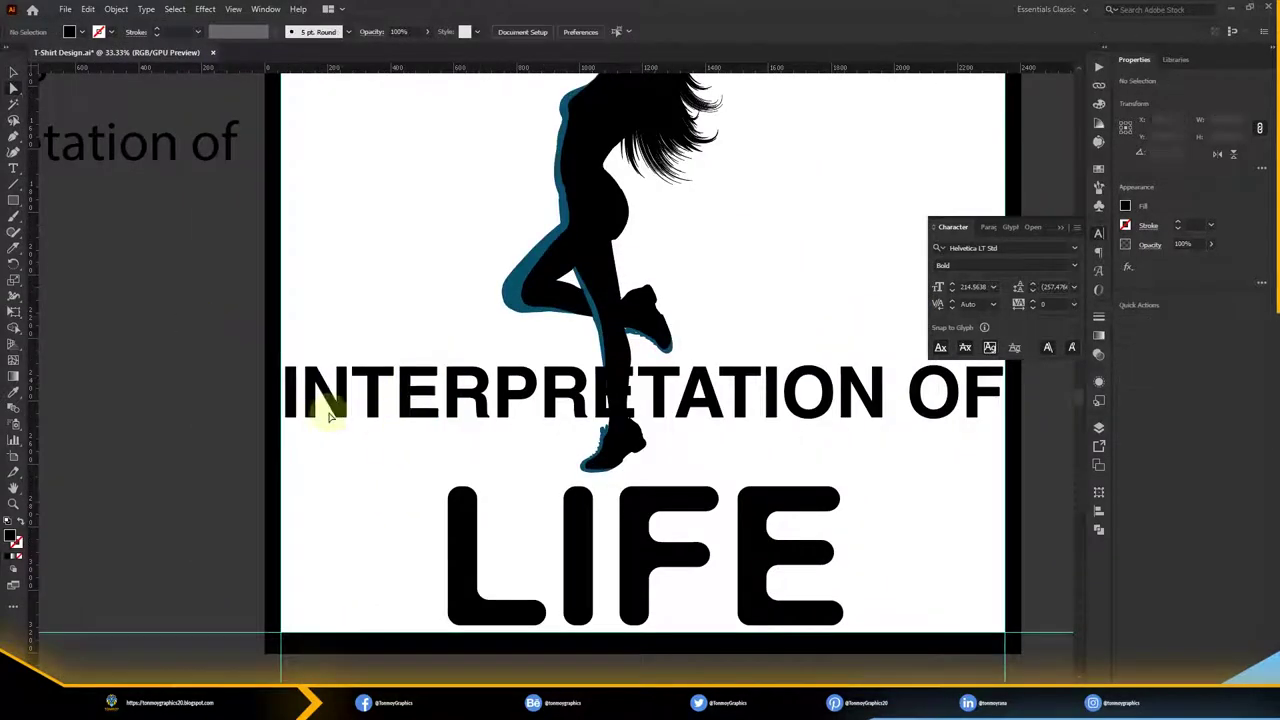
{"action": "left_click", "coordinate": [703, 412]}
{"action": "left_click", "coordinate": [198, 407]}
{"action": "left_click", "coordinate": [423, 394]}
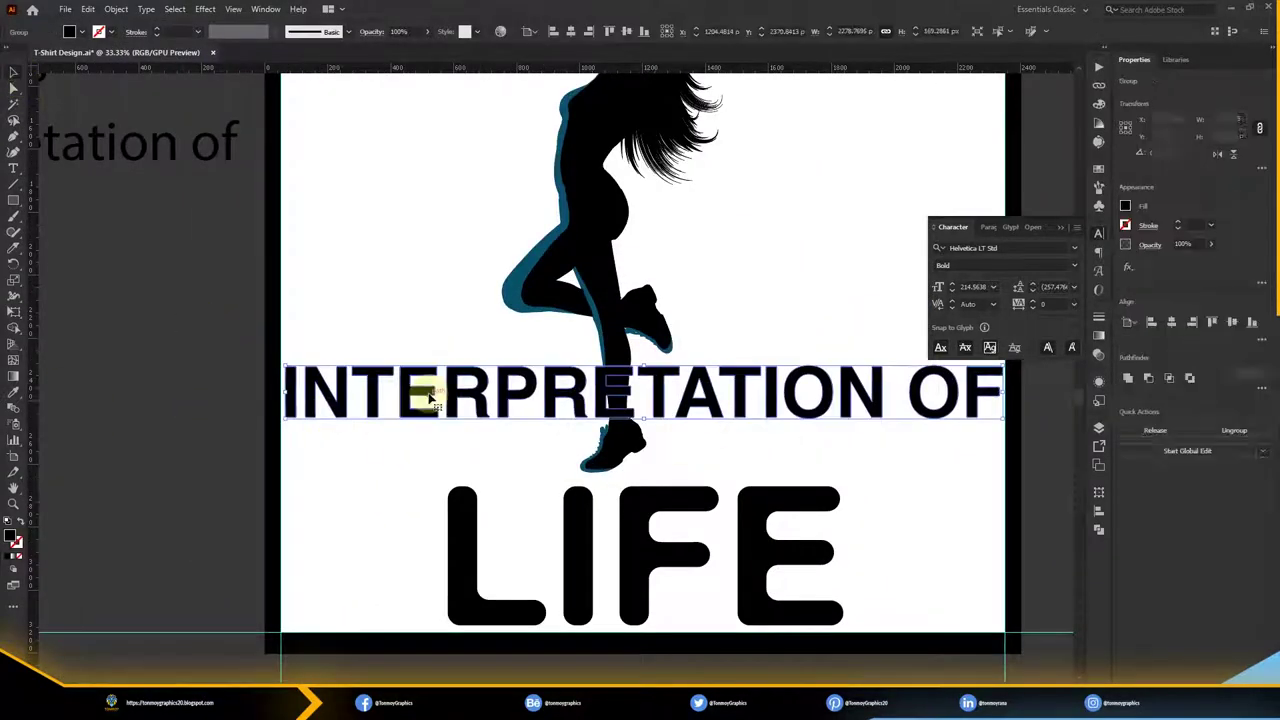
{"action": "key", "text": "ctrl+z"}
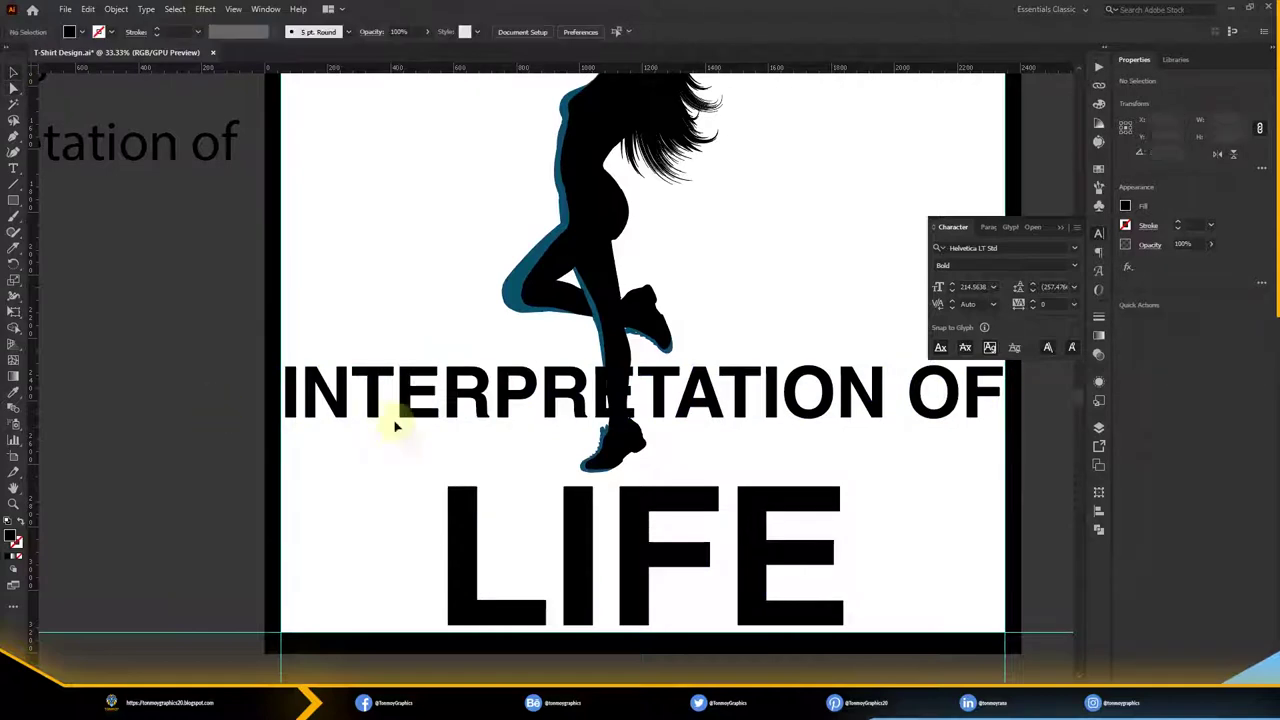
{"action": "key", "text": "ctrl+z"}
{"action": "right_click", "coordinate": [400, 408]}
{"action": "left_click", "coordinate": [474, 219]}
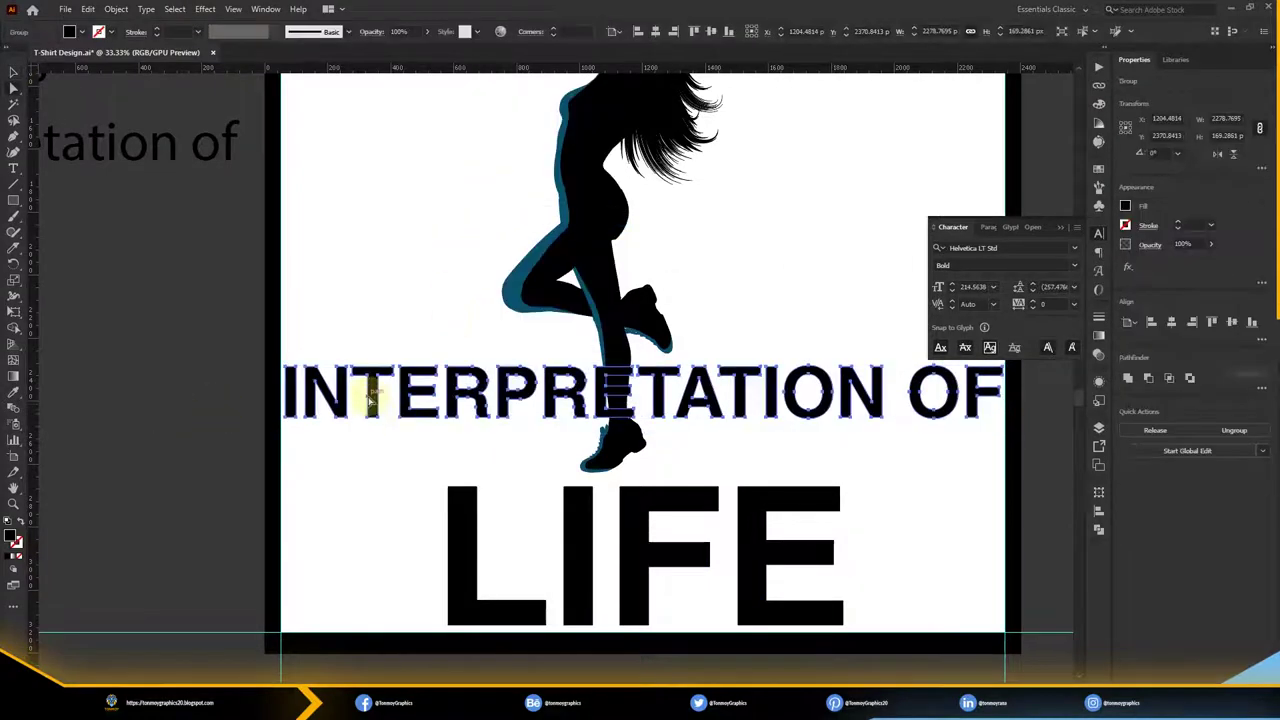
Restore LIFE's rounded letterforms with redo and zoom out to the whole artboard
{"action": "left_click", "coordinate": [371, 600]}
{"action": "left_click", "coordinate": [457, 505]}
{"action": "key", "text": "ctrl+shift+z"}
{"action": "key", "text": "ctrl+minus"}
{"action": "left_click", "coordinate": [815, 455]}
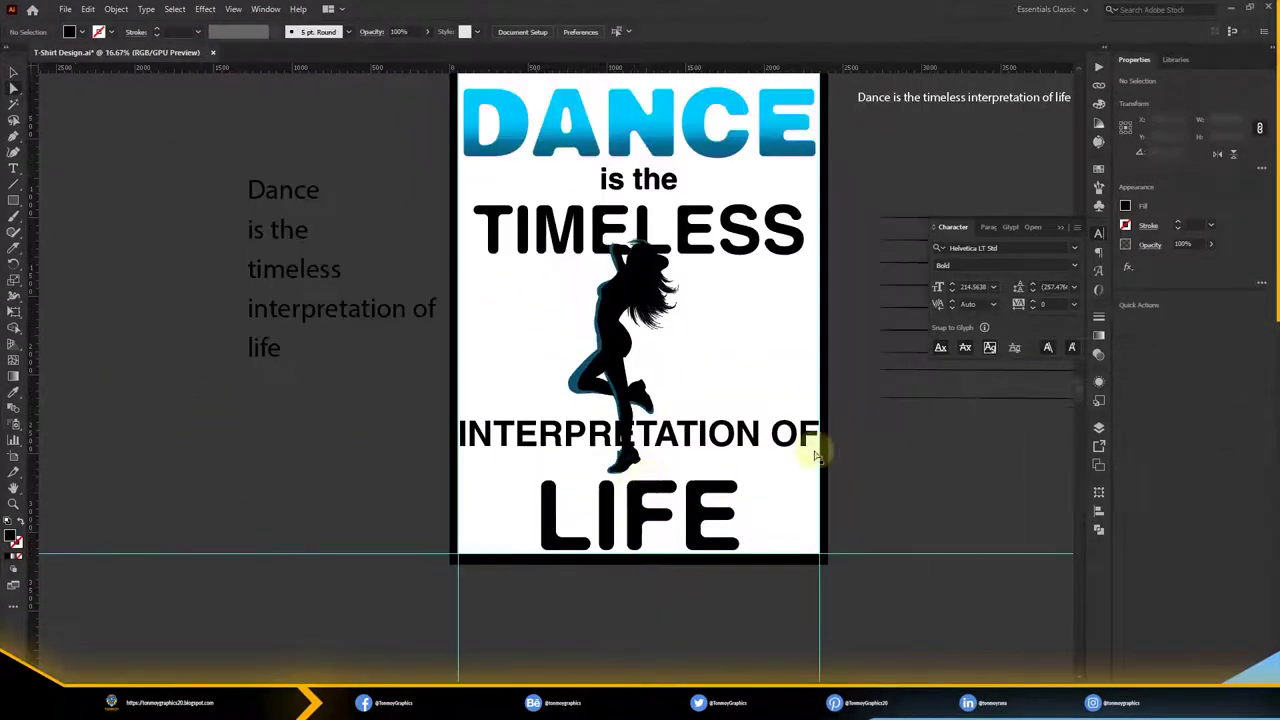
{"action": "scroll", "coordinate": [700, 450], "scroll_direction": "right", "scroll_amount": 2}
Draw a long looping S-curve from beside TIMELESS around the dancer
{"action": "scroll", "coordinate": [680, 540], "scroll_direction": "right", "scroll_amount": 3}
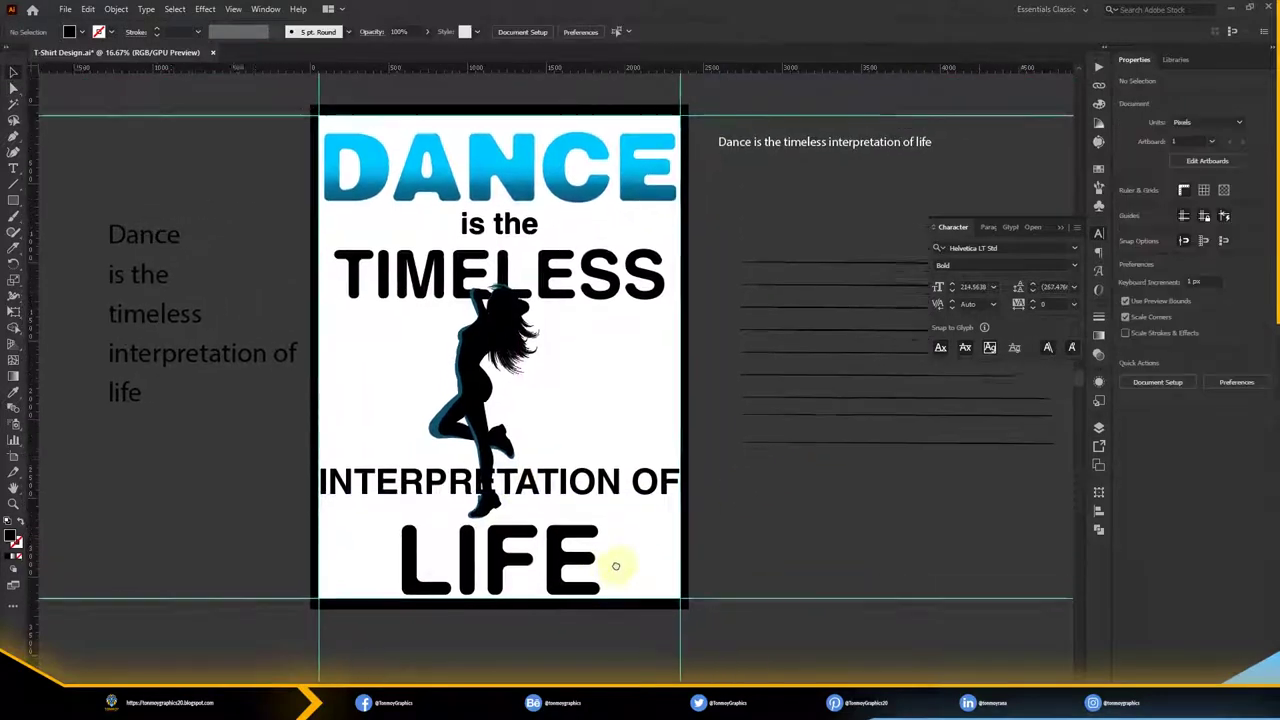
{"action": "scroll", "coordinate": [862, 441], "scroll_direction": "right", "scroll_amount": 2}
{"action": "key", "text": "b"}
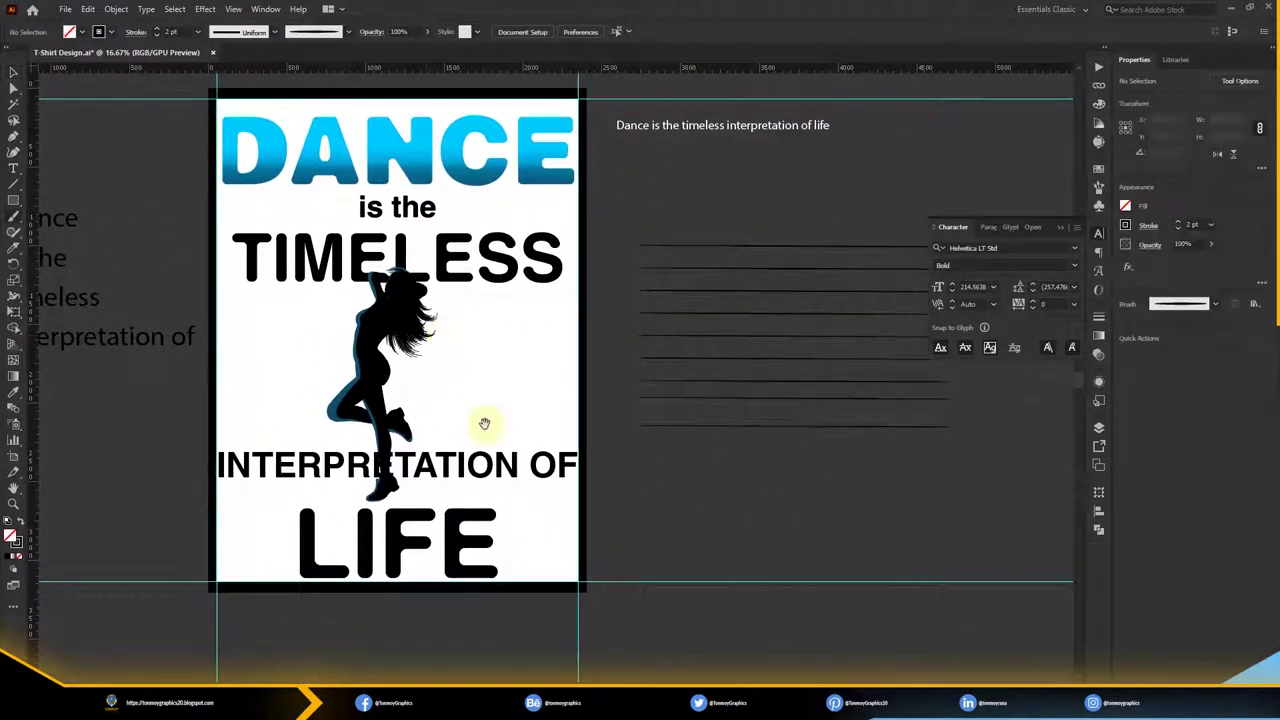
{"action": "scroll", "coordinate": [486, 420], "scroll_direction": "right", "scroll_amount": 1}
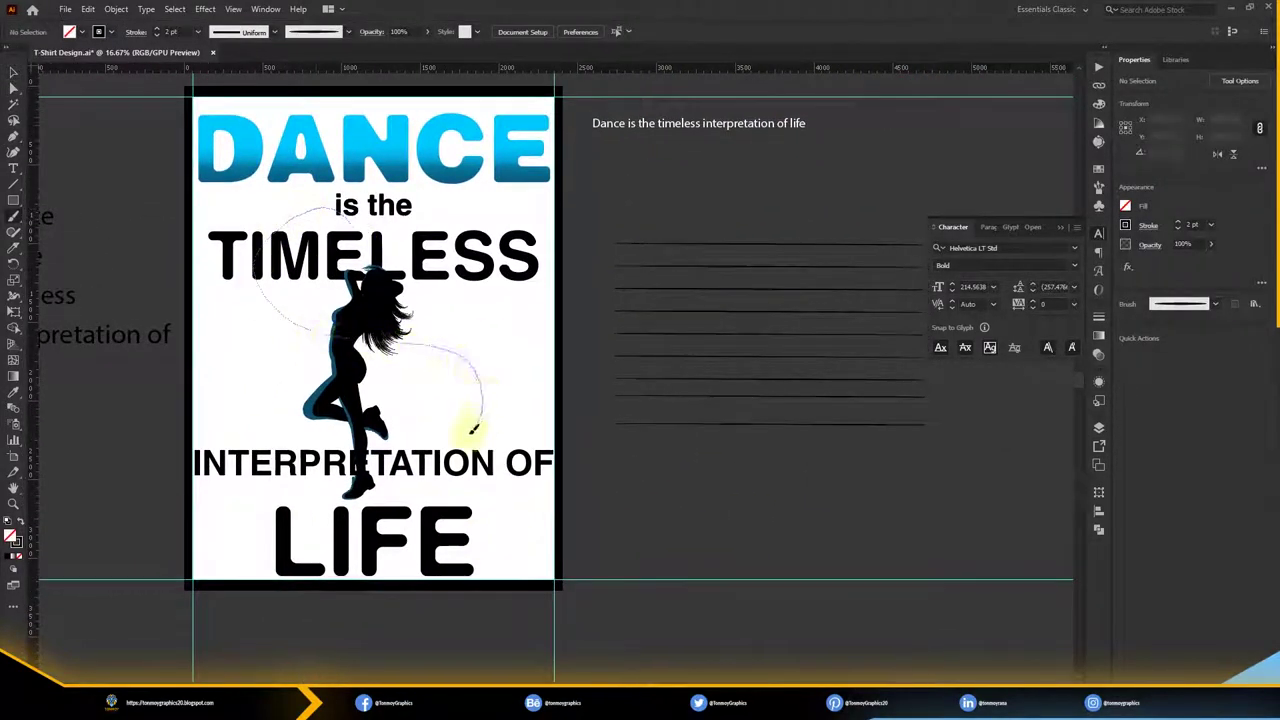
{"action": "left_click_drag", "start_coordinate": [474, 428], "coordinate": [470, 440]}
{"action": "key", "text": "ctrl+z"}
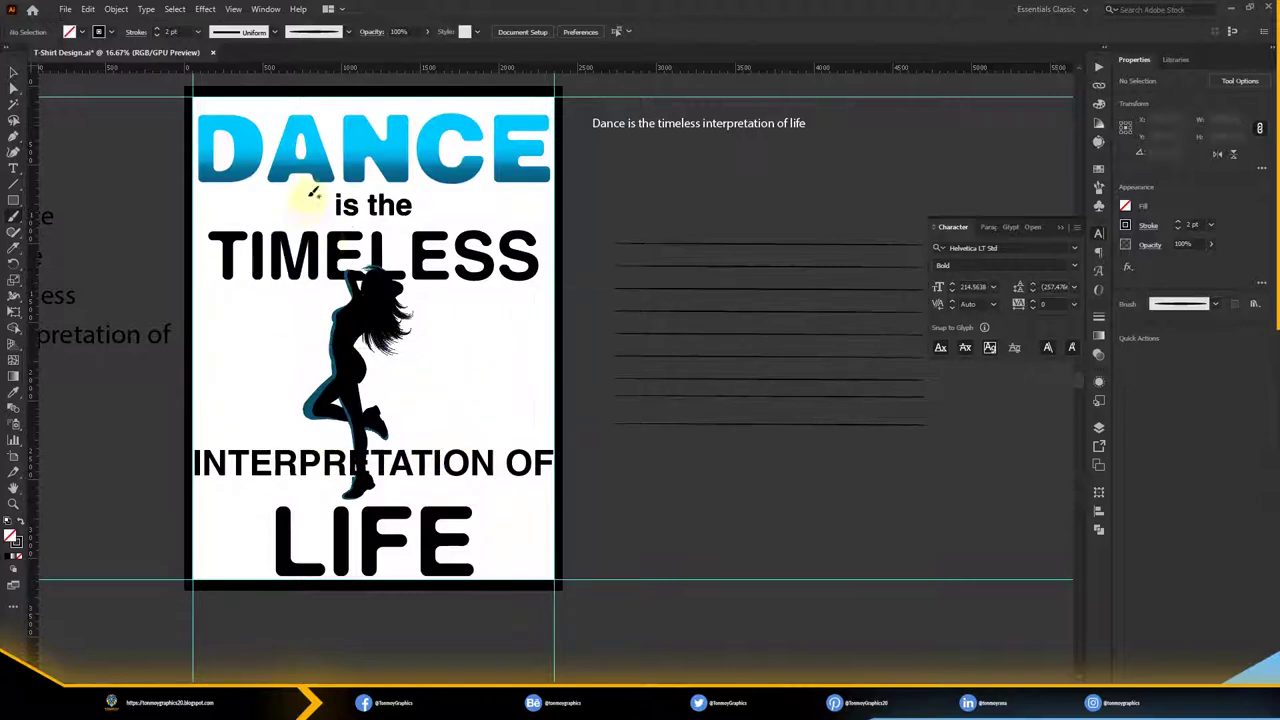
{"action": "left_click_drag", "start_coordinate": [375, 460], "coordinate": [290, 333]}
{"action": "key", "text": "ctrl+z"}
{"action": "left_click_drag", "start_coordinate": [415, 475], "coordinate": [343, 232]}
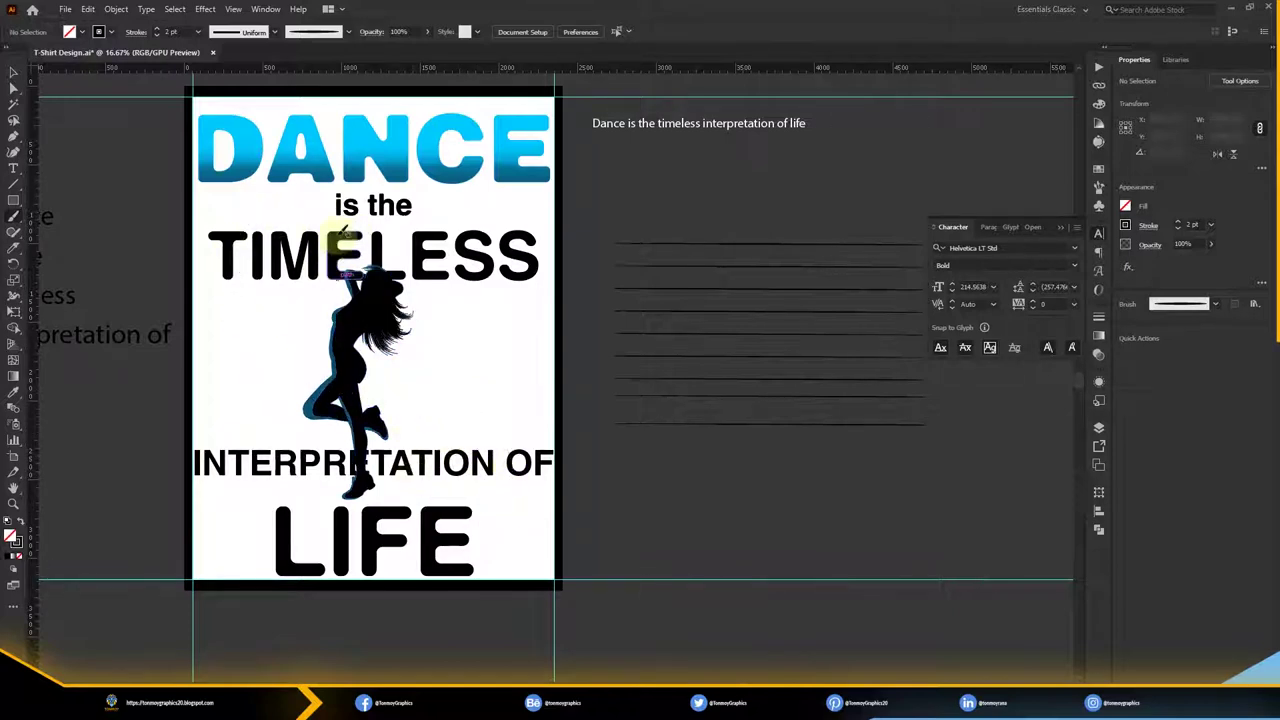
Select the new curve and inspect its top-left end and overall shape
{"action": "left_click", "coordinate": [459, 409]}
{"action": "key", "text": "ctrl+equal"}
{"action": "key", "text": "ctrl+equal"}
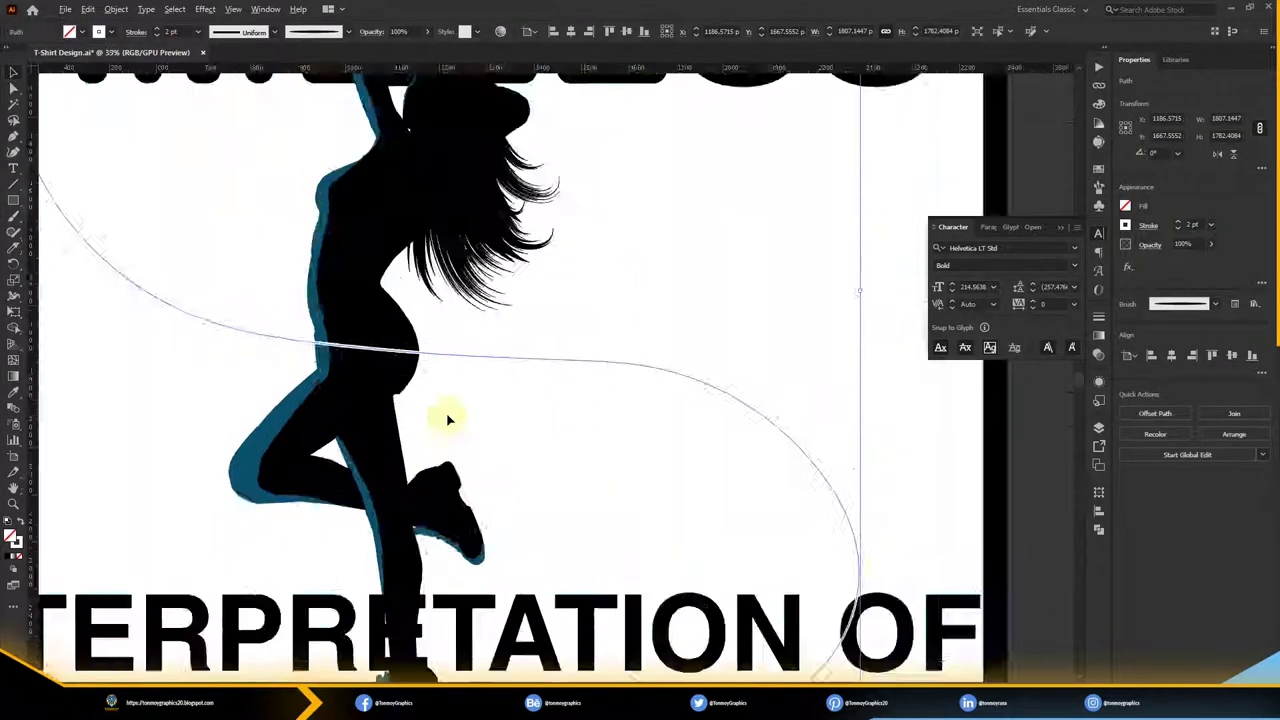
{"action": "key", "text": "ctrl+minus"}
{"action": "key", "text": "ctrl+minus"}
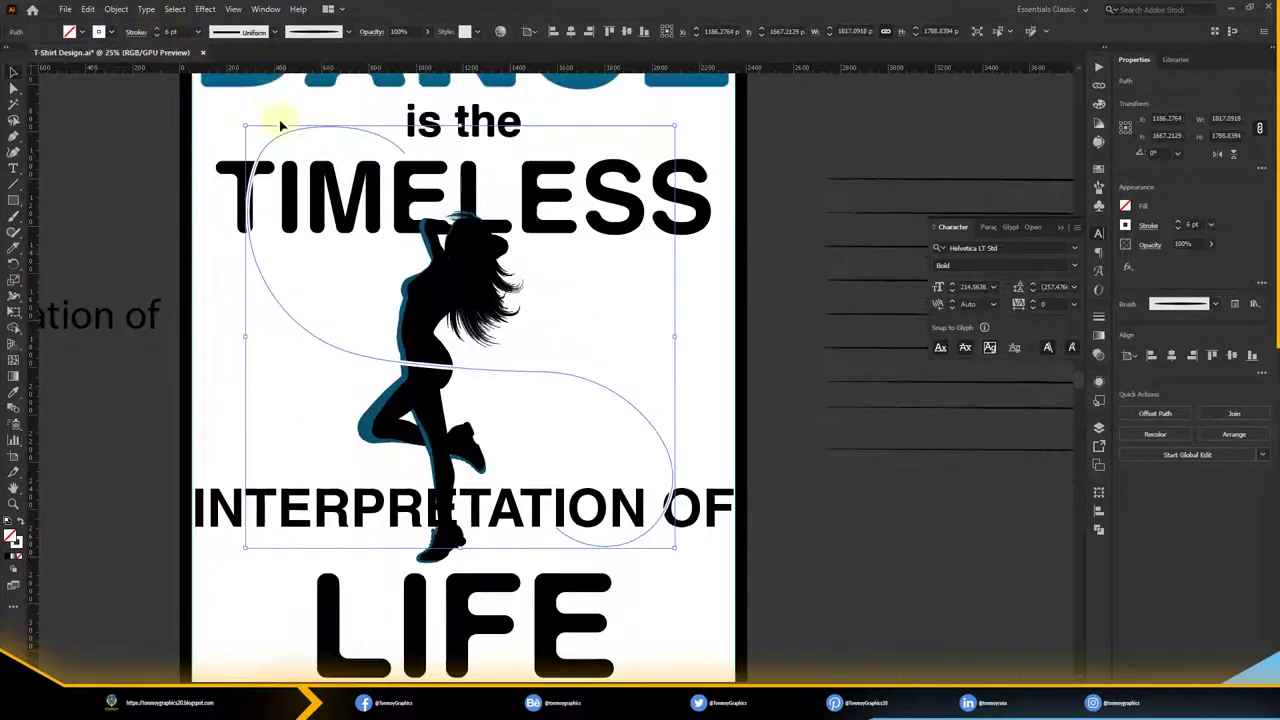
{"action": "key", "text": "a"}
{"action": "left_click", "coordinate": [266, 150]}
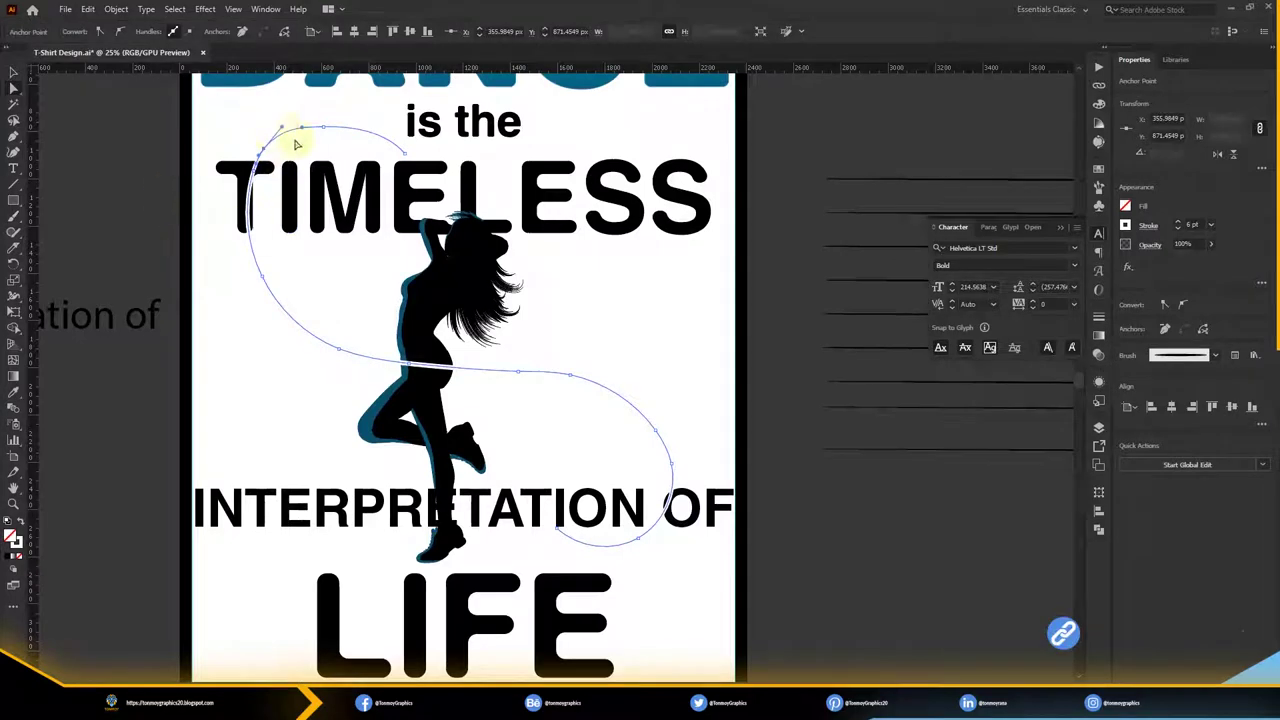
{"action": "key", "text": "ctrl+equal"}
{"action": "key", "text": "ctrl+equal"}
{"action": "key", "text": "ctrl+equal"}
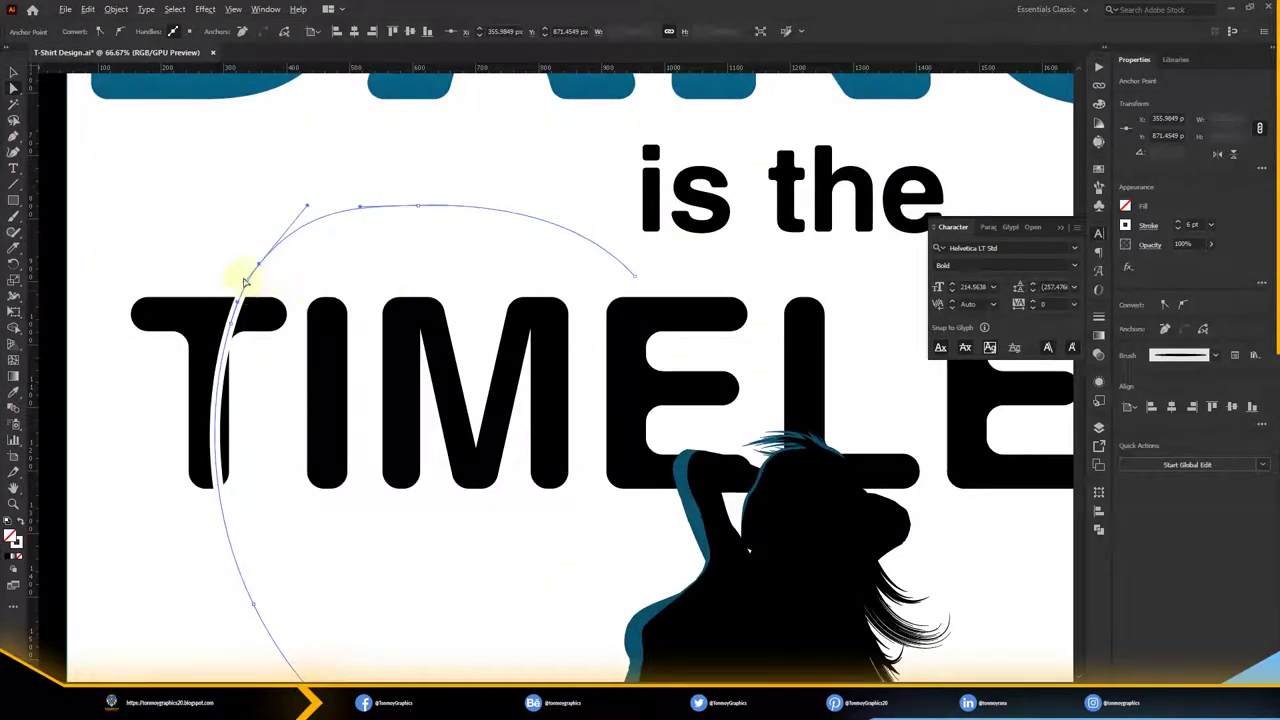
{"action": "key", "text": "ctrl+minus"}
{"action": "key", "text": "ctrl+minus"}
{"action": "key", "text": "ctrl+minus"}
Give the S-curve a blue Outer Glow (95% opacity, 85 px blur) and a thicker blue stroke
{"action": "left_click", "coordinate": [329, 480]}
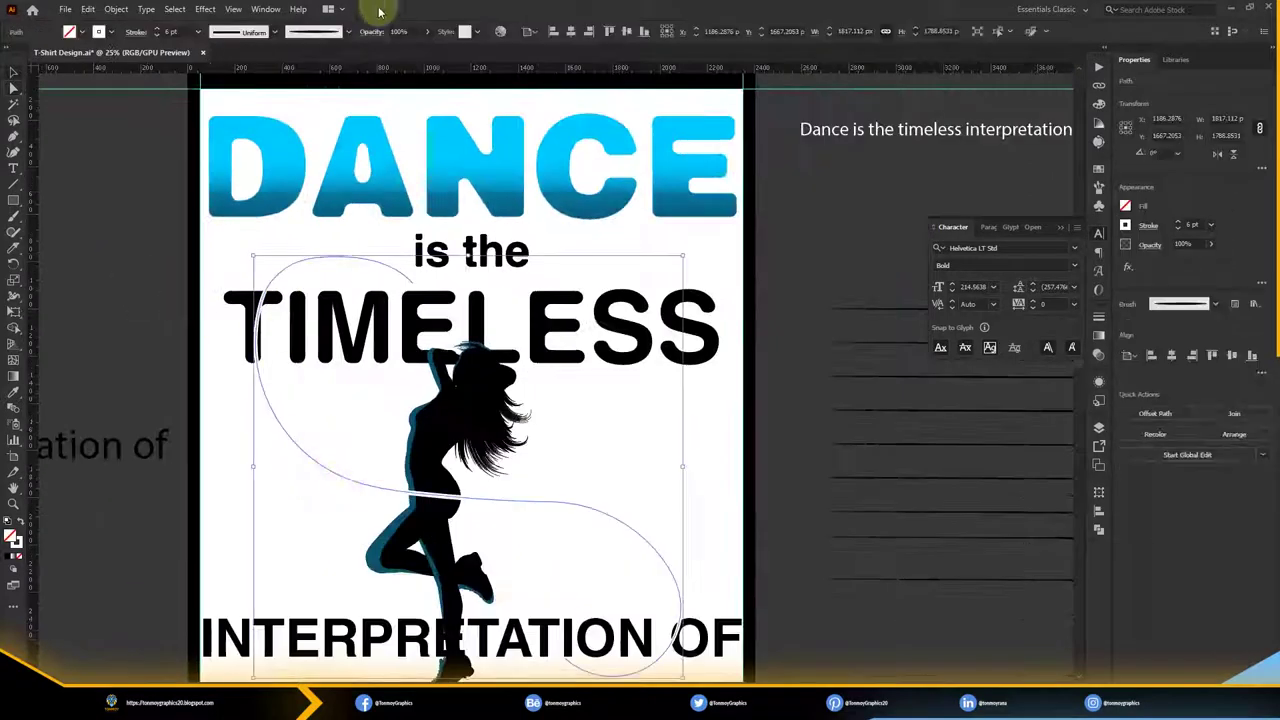
{"action": "left_click", "coordinate": [205, 9]}
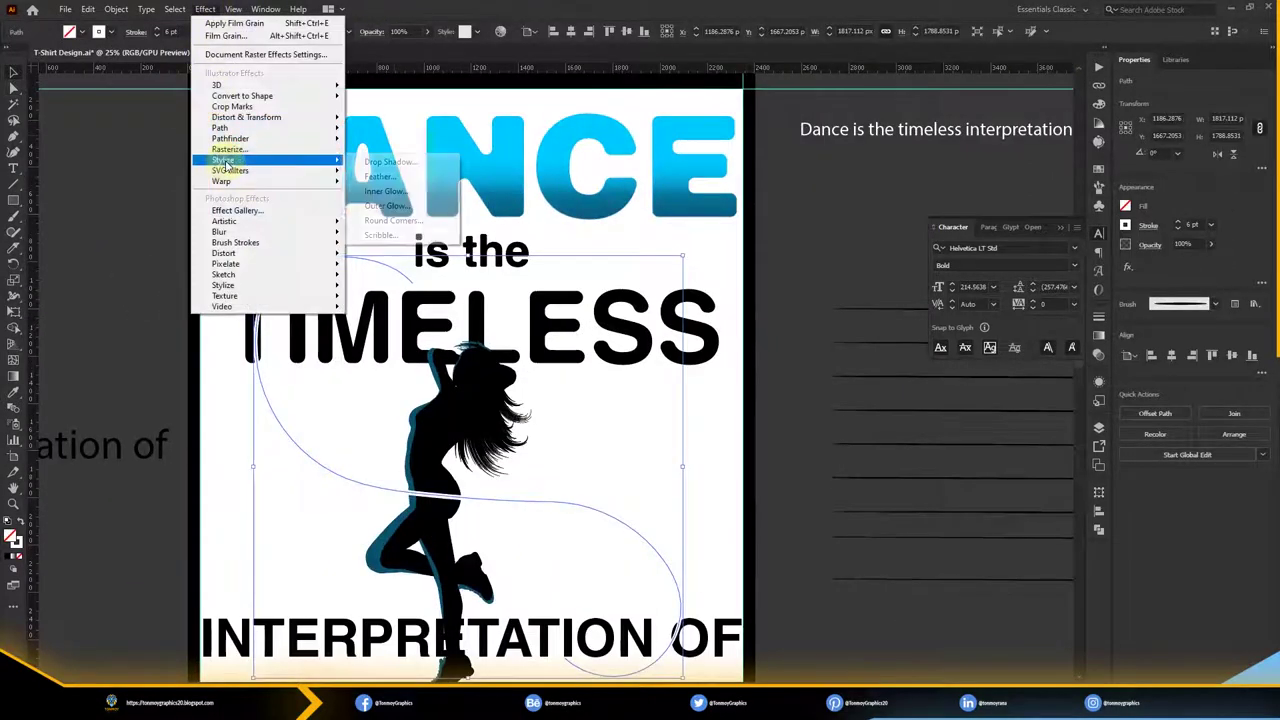
{"action": "left_click", "coordinate": [385, 205]}
{"action": "left_click", "coordinate": [930, 300]}
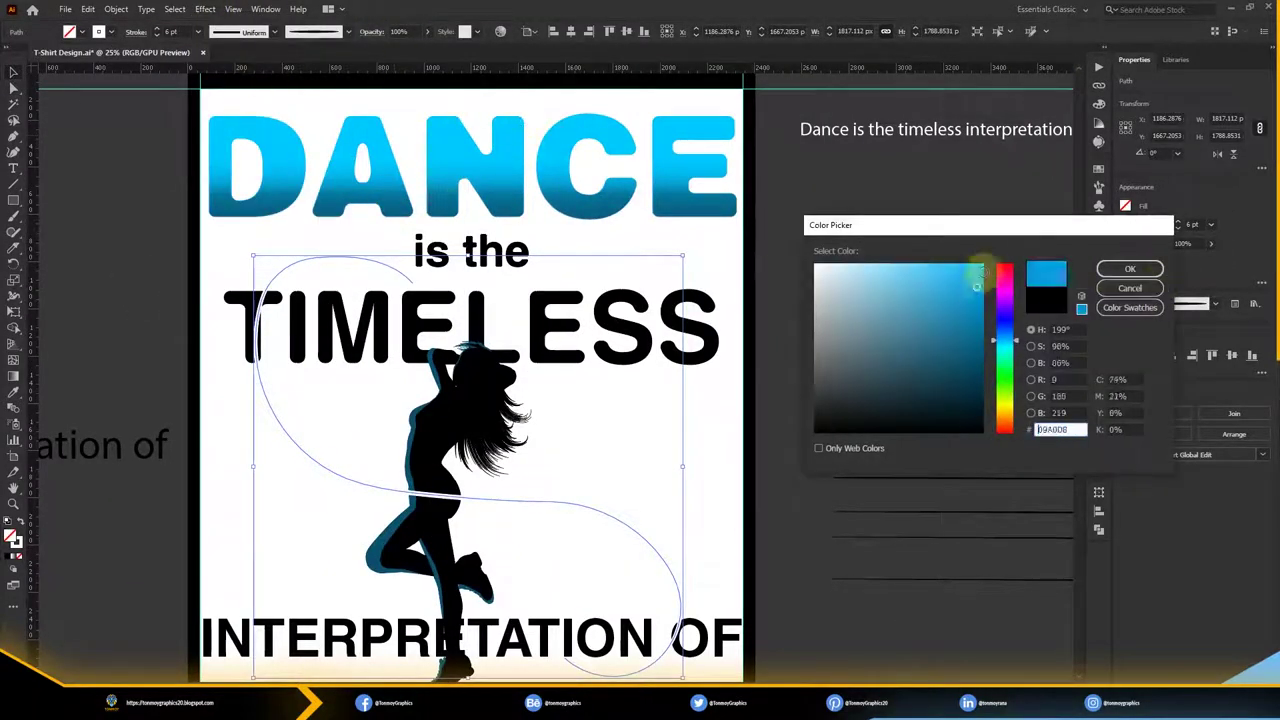
{"action": "left_click", "coordinate": [1130, 269]}
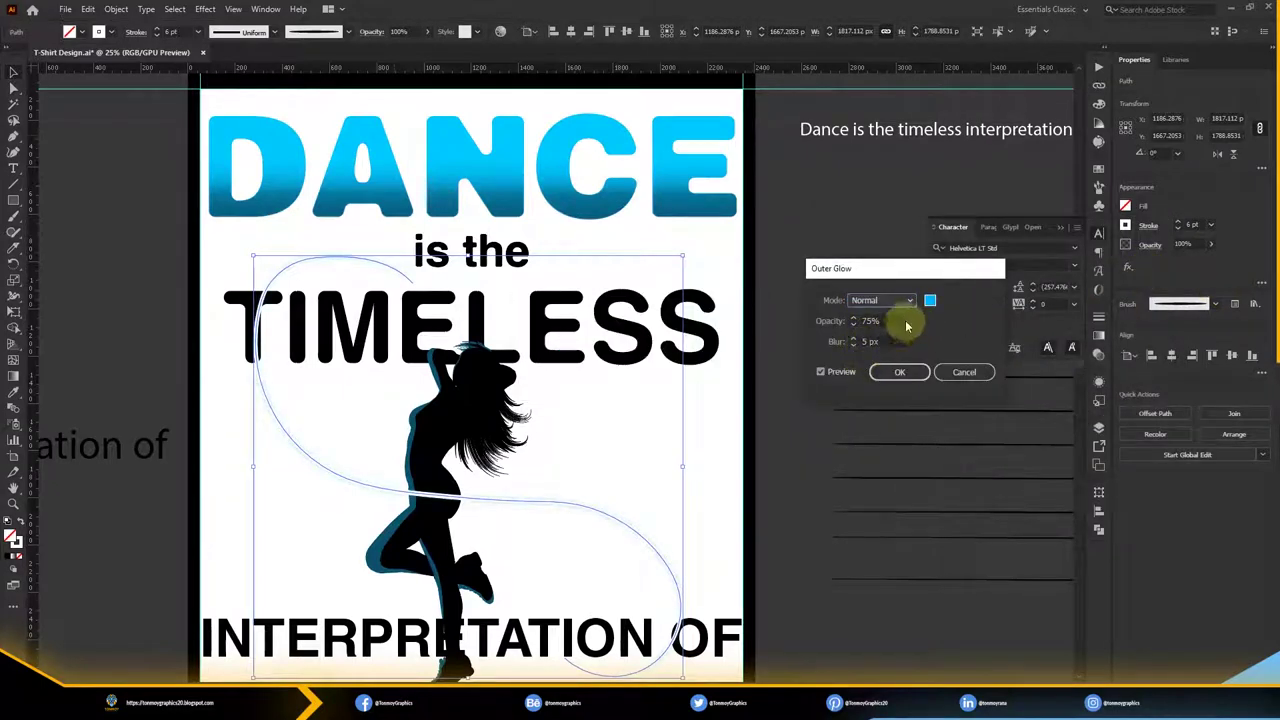
{"action": "left_click", "coordinate": [886, 322]}
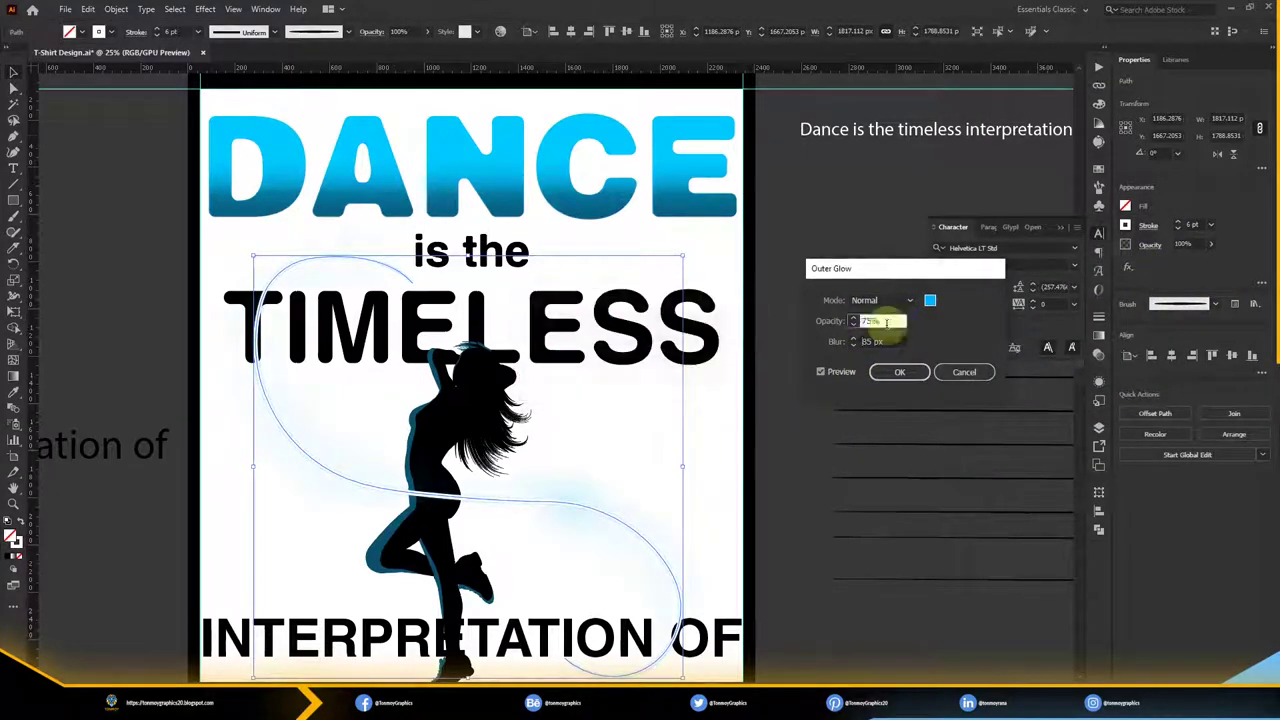
{"action": "left_click", "coordinate": [898, 372]}
{"action": "left_click", "coordinate": [508, 128]}
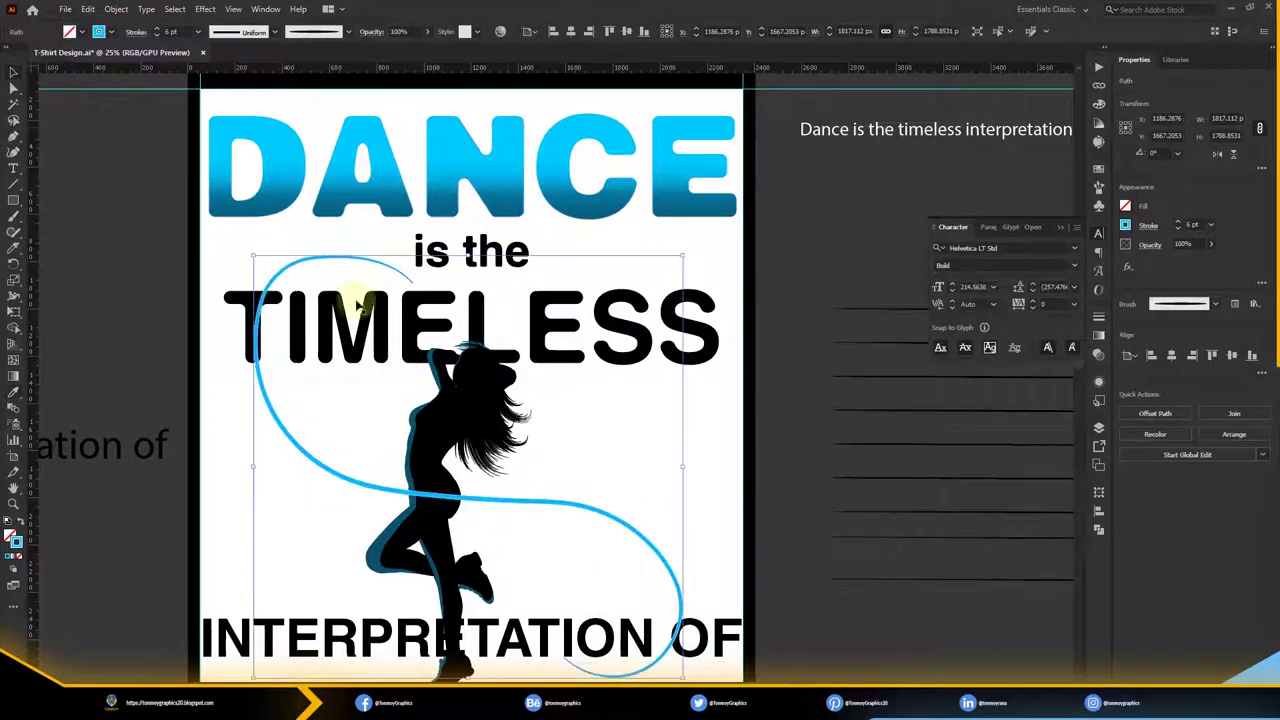
{"action": "left_click", "coordinate": [160, 33]}
Expand the curve's appearance and apply a Gaussian Blur to it
{"action": "left_click", "coordinate": [116, 9]}
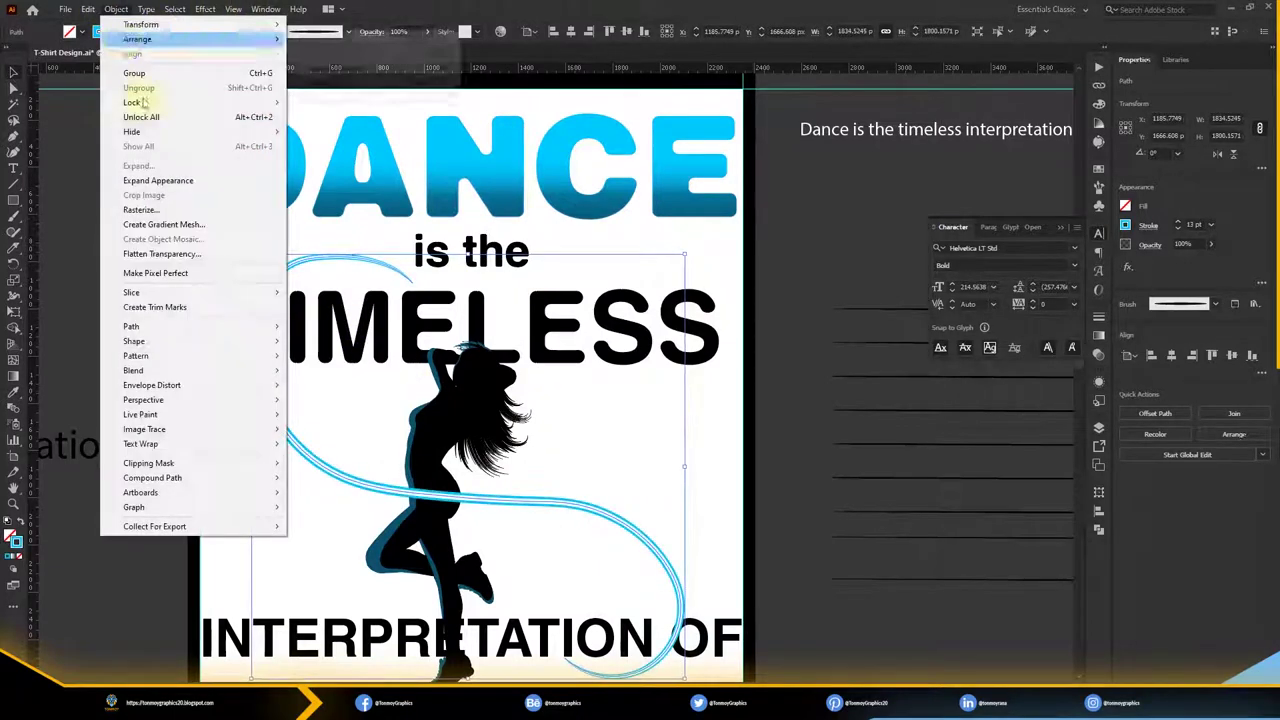
{"action": "left_click", "coordinate": [140, 170]}
{"action": "left_click", "coordinate": [205, 9]}
{"action": "left_click", "coordinate": [372, 231]}
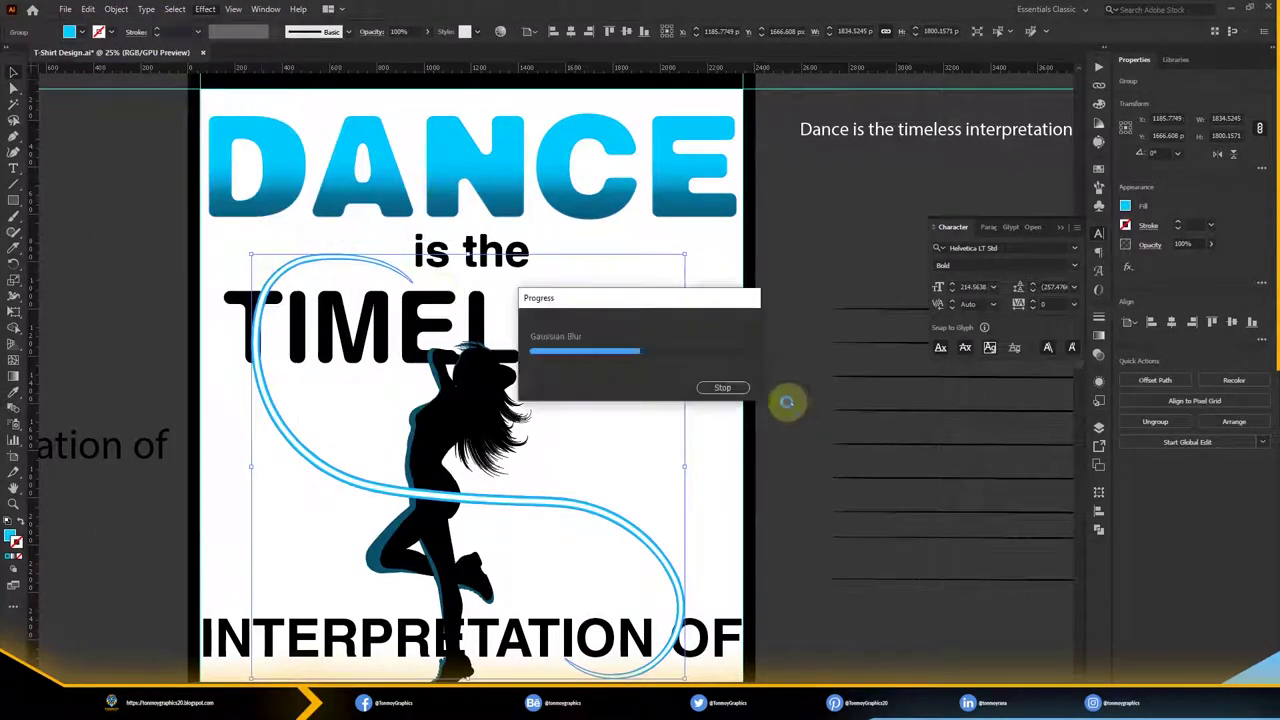
{"action": "left_click", "coordinate": [921, 333]}
Add a second Gaussian Blur to the ribbon and inspect the glow
{"action": "scroll", "coordinate": [697, 414], "scroll_direction": "up", "scroll_amount": 3}
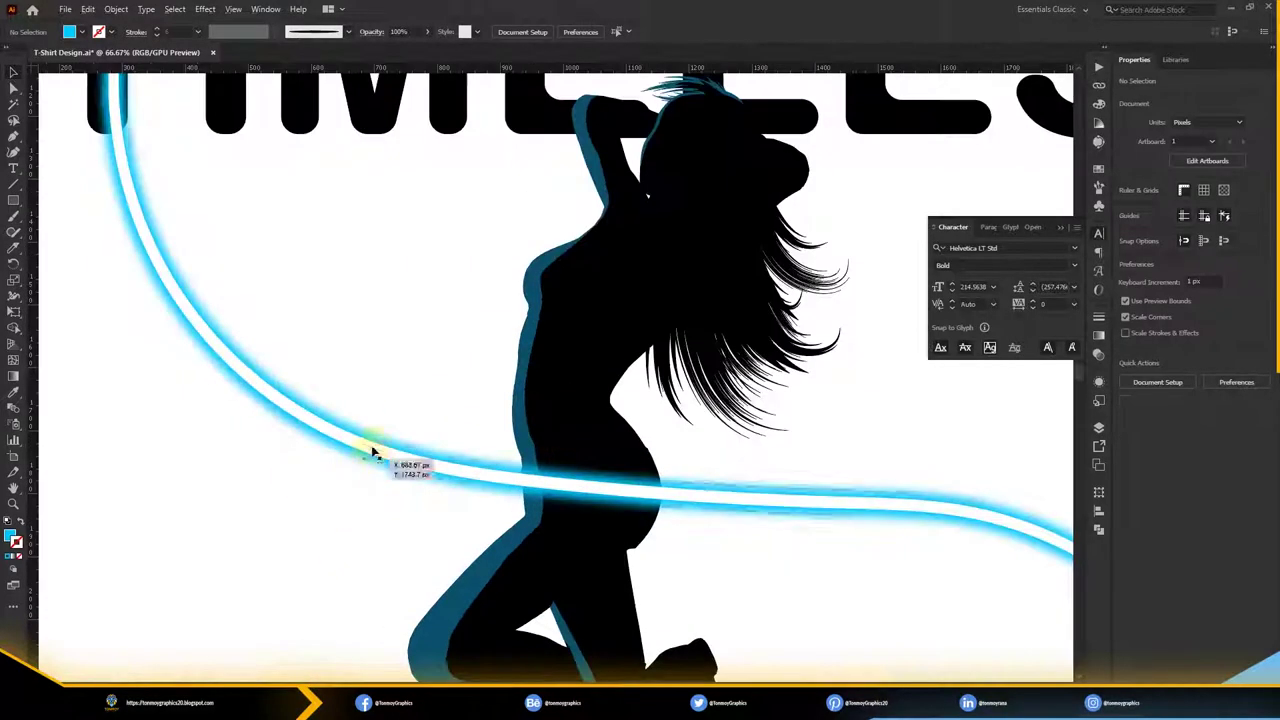
{"action": "left_click", "coordinate": [116, 9]}
{"action": "left_click", "coordinate": [205, 9]}
{"action": "mouse_move", "coordinate": [219, 231]}
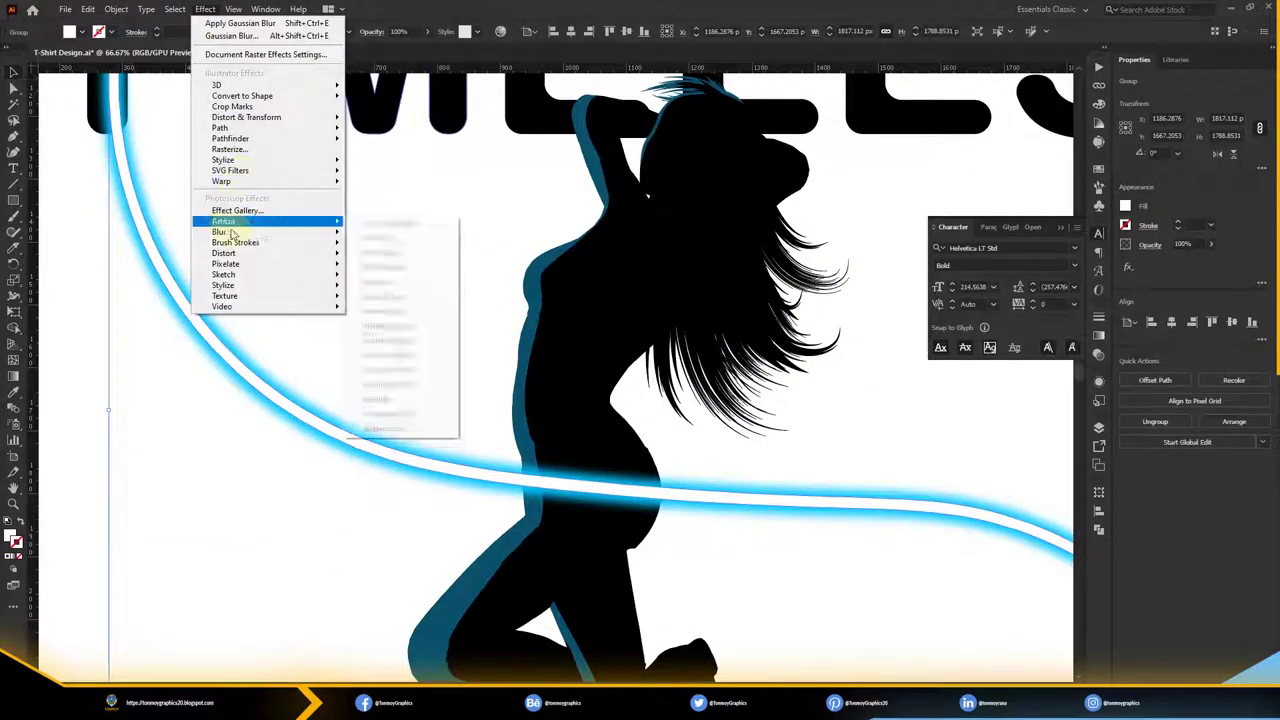
{"action": "left_click", "coordinate": [412, 233]}
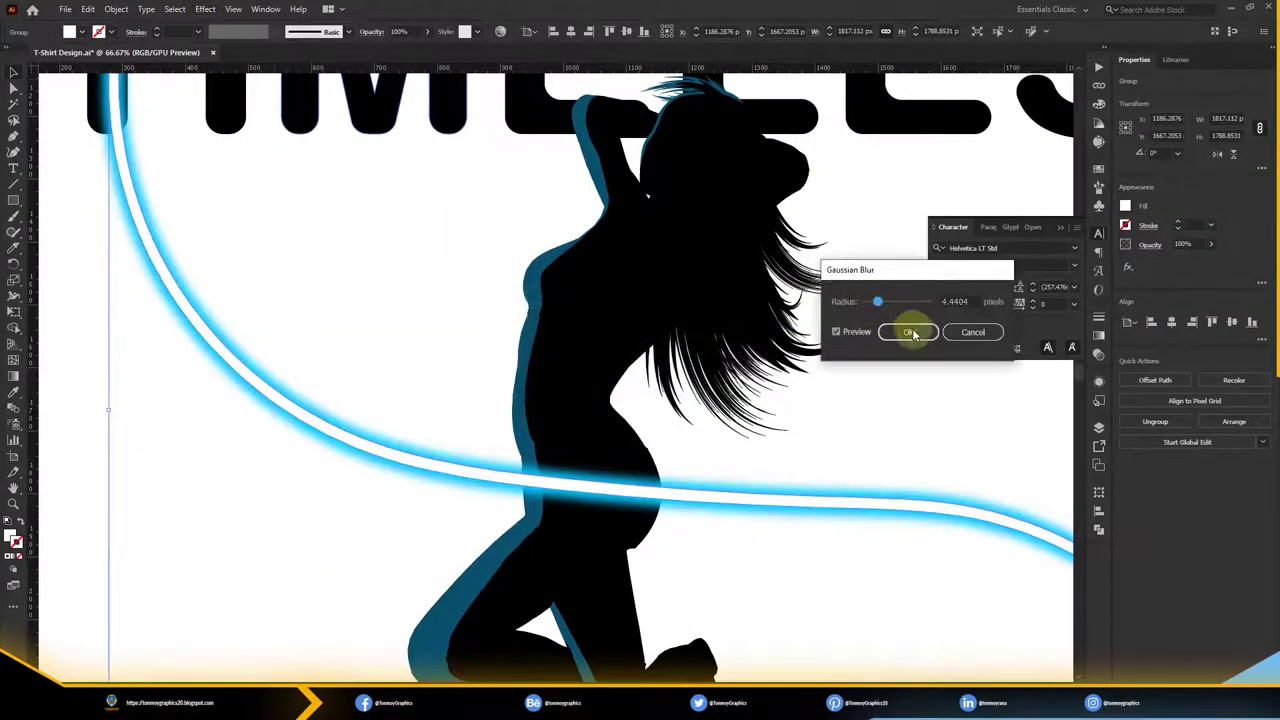
{"action": "left_click", "coordinate": [908, 332]}
{"action": "scroll", "coordinate": [611, 491], "scroll_direction": "down", "scroll_amount": 2}
{"action": "scroll", "coordinate": [731, 412], "scroll_direction": "down", "scroll_amount": 2}
{"action": "scroll", "coordinate": [731, 412], "scroll_direction": "down", "scroll_amount": 2}
{"action": "scroll", "coordinate": [626, 371], "scroll_direction": "up", "scroll_amount": 3}
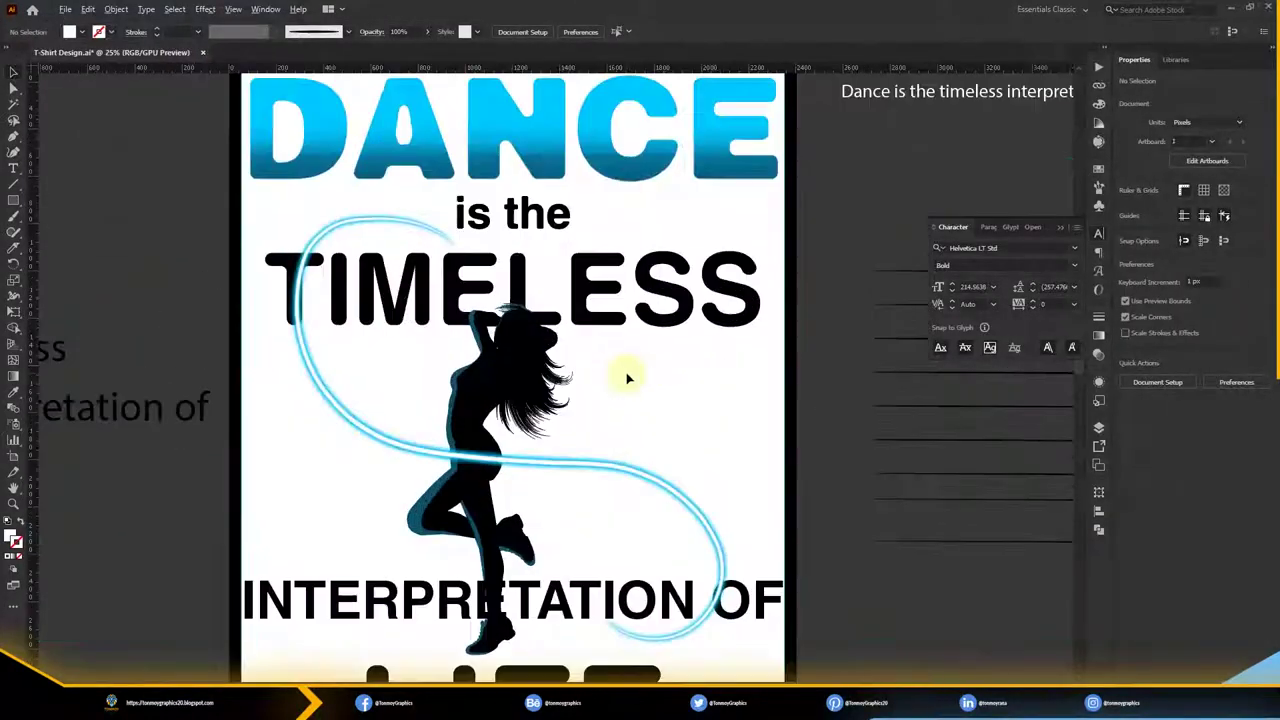
{"action": "scroll", "coordinate": [628, 378], "scroll_direction": "up", "scroll_amount": 2}
Recolour the ribbon's fill and reapply the blur effect
{"action": "left_click", "coordinate": [523, 480]}
{"action": "scroll", "coordinate": [523, 480], "scroll_direction": "up", "scroll_amount": 3}
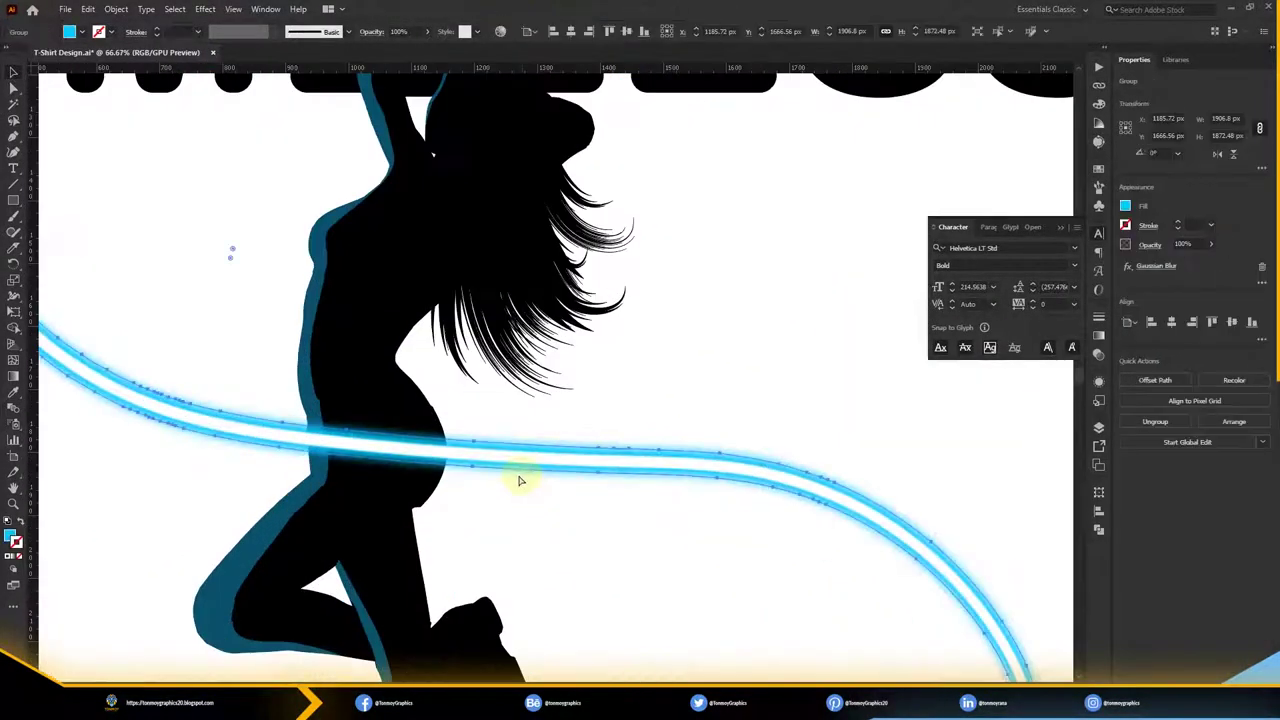
{"action": "double_click", "coordinate": [14, 540]}
{"action": "left_click", "coordinate": [1129, 269]}
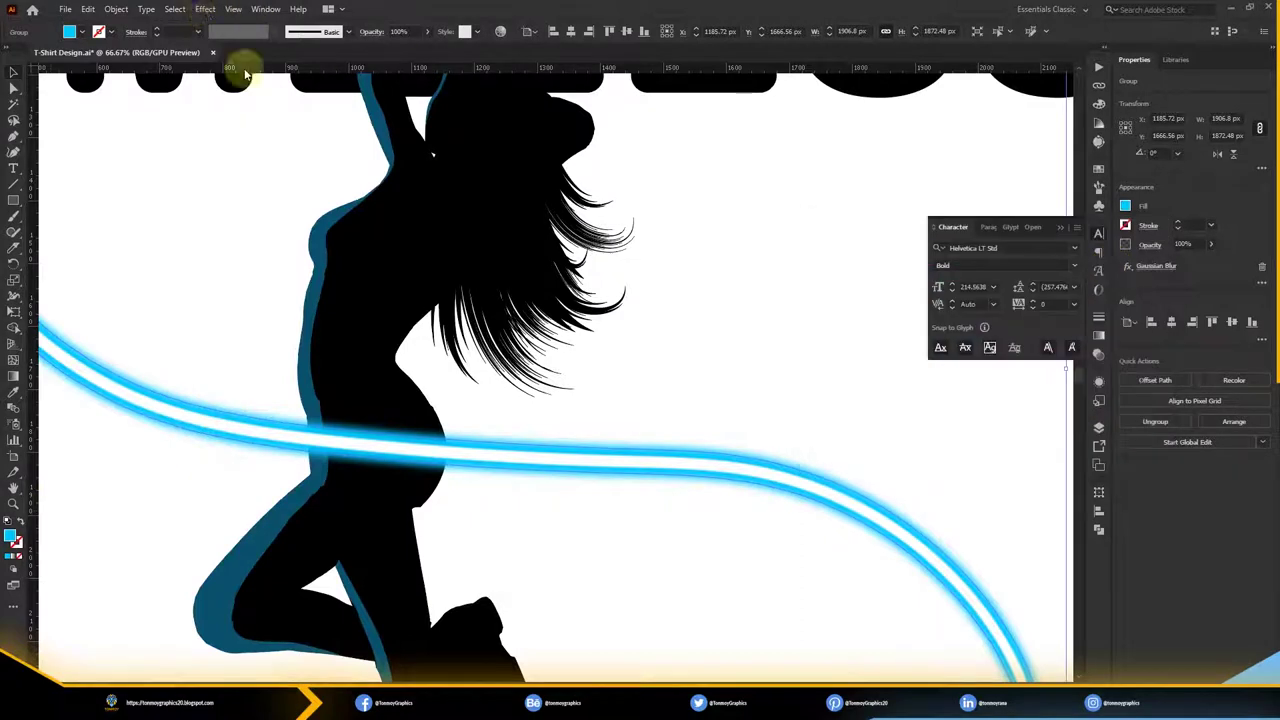
{"action": "left_click", "coordinate": [205, 9]}
{"action": "left_click", "coordinate": [240, 21]}
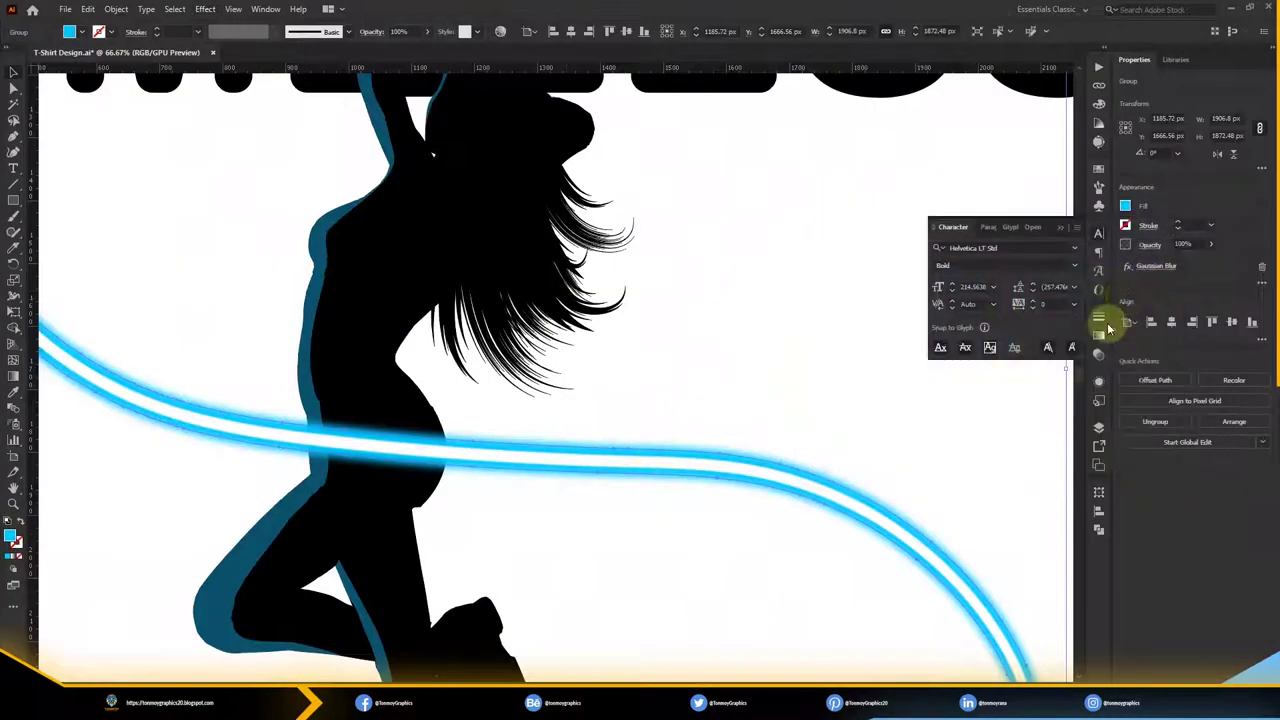
Raise the ribbon's Gaussian Blur radius to about 80 px in Appearance
{"action": "left_click", "coordinate": [1101, 382]}
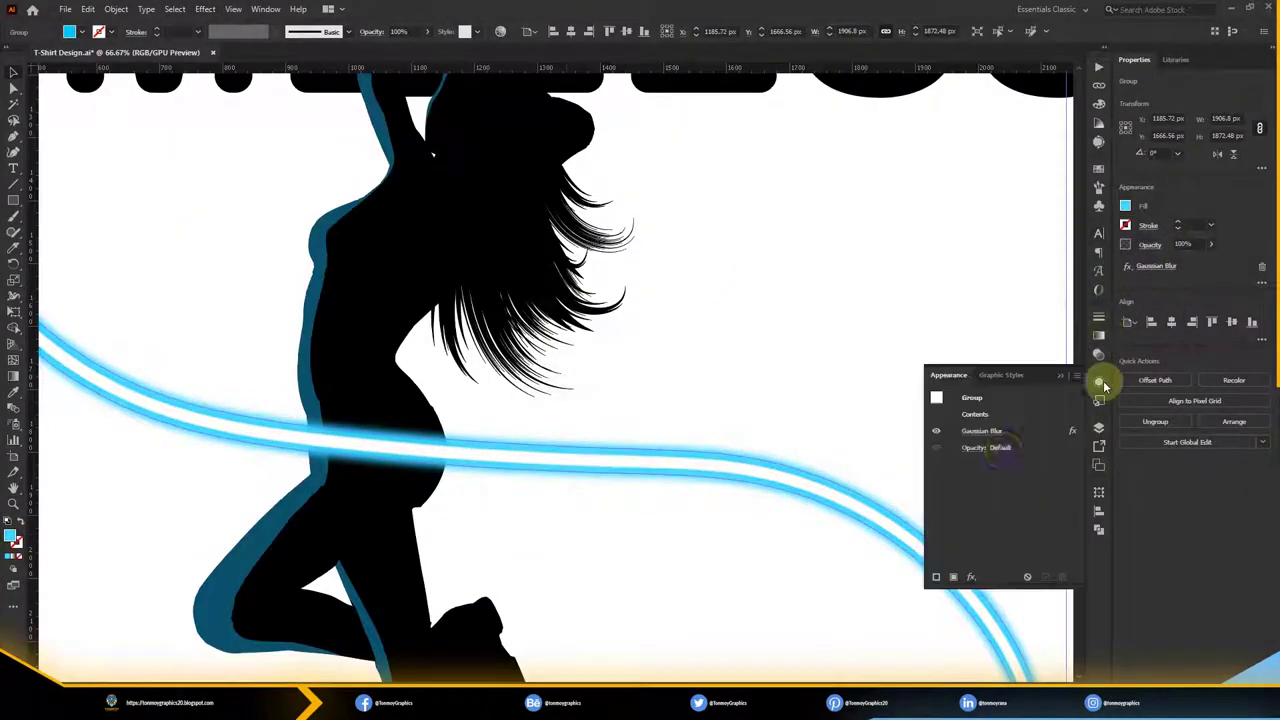
{"action": "left_click", "coordinate": [990, 431]}
{"action": "left_click", "coordinate": [908, 294]}
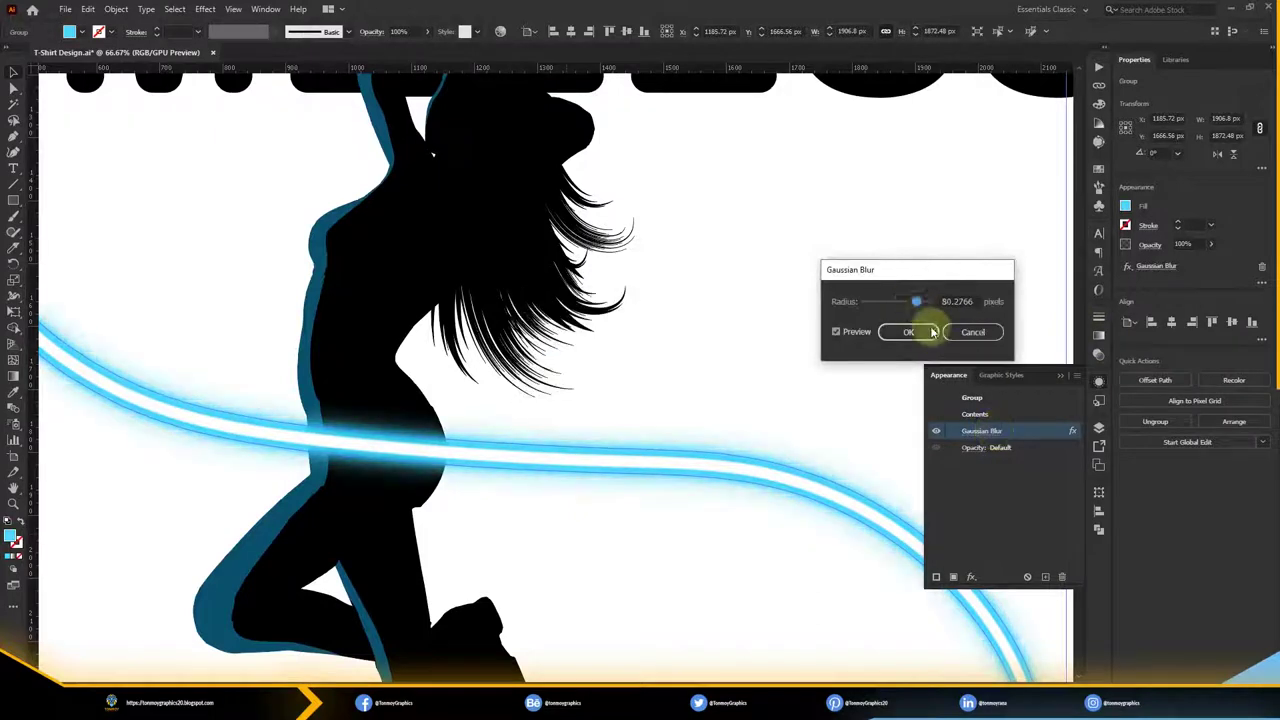
{"action": "left_click", "coordinate": [912, 330]}
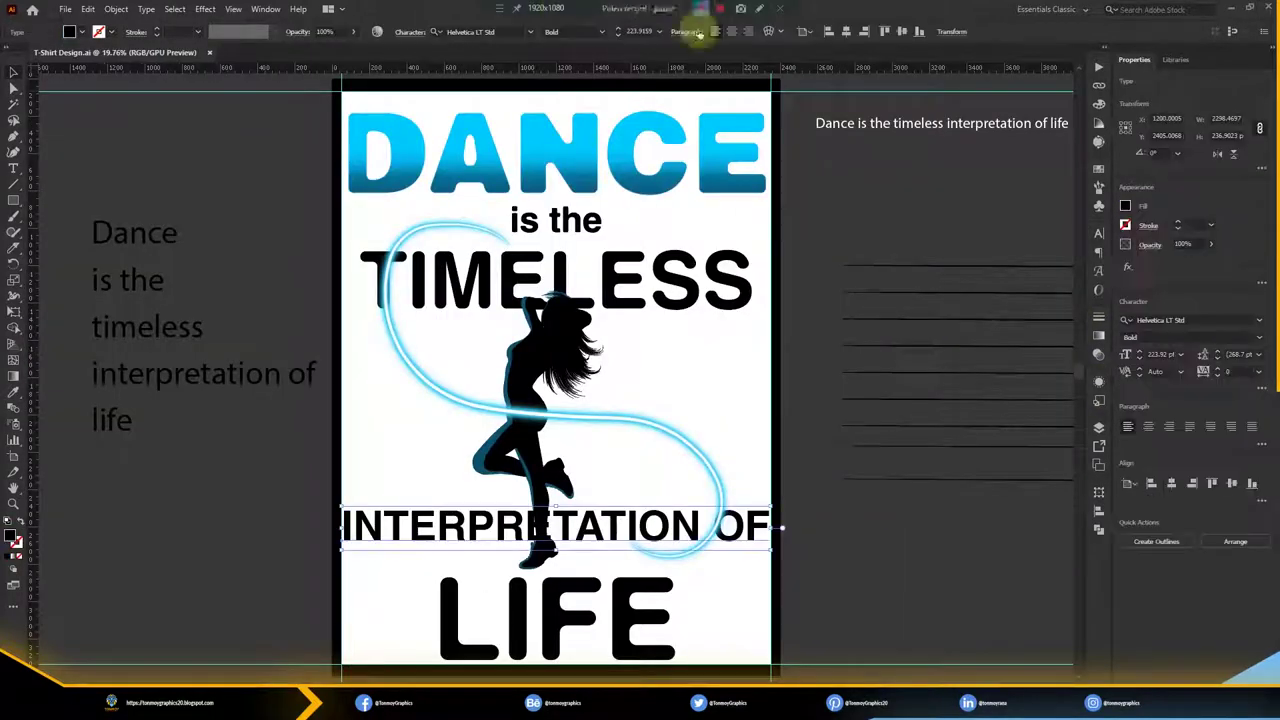
Remove OF from the INTERPRETATION line, centre INTERPRETATION, and place OF beside LIFE
{"action": "double_click", "coordinate": [700, 525]}
{"action": "key", "text": "BackSpace"}
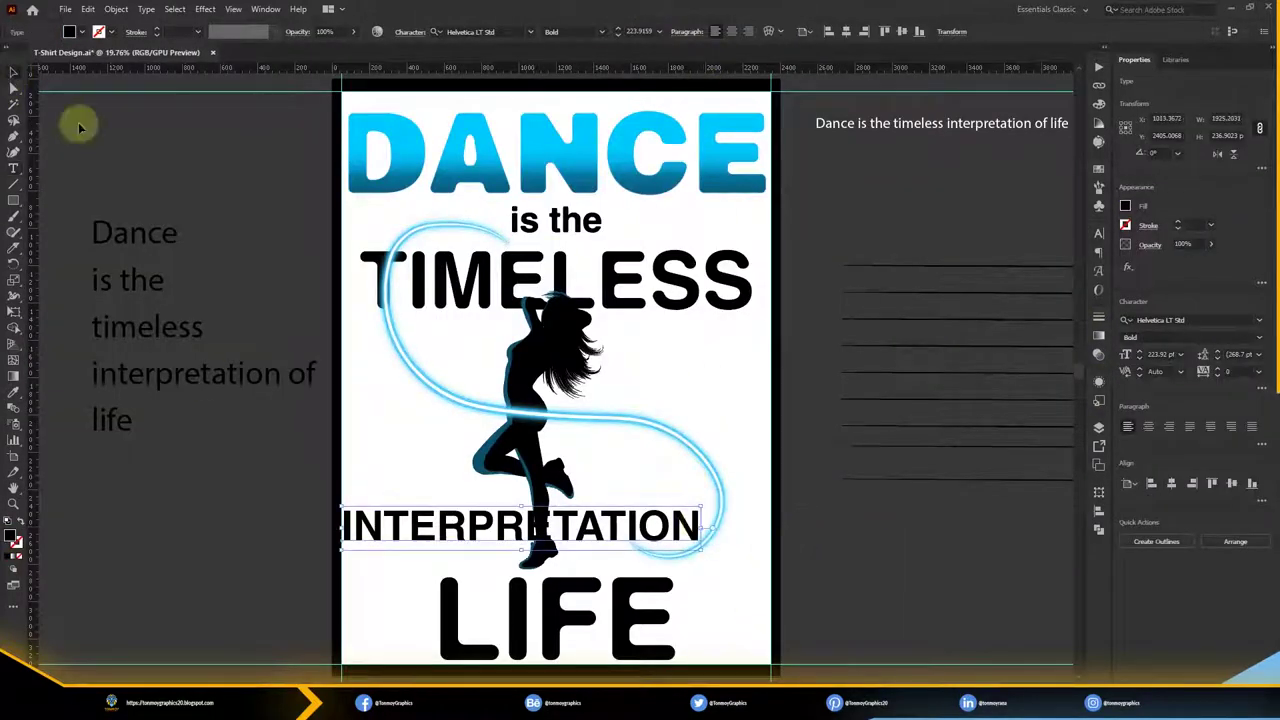
{"action": "left_click", "coordinate": [838, 33]}
{"action": "left_click", "coordinate": [242, 315]}
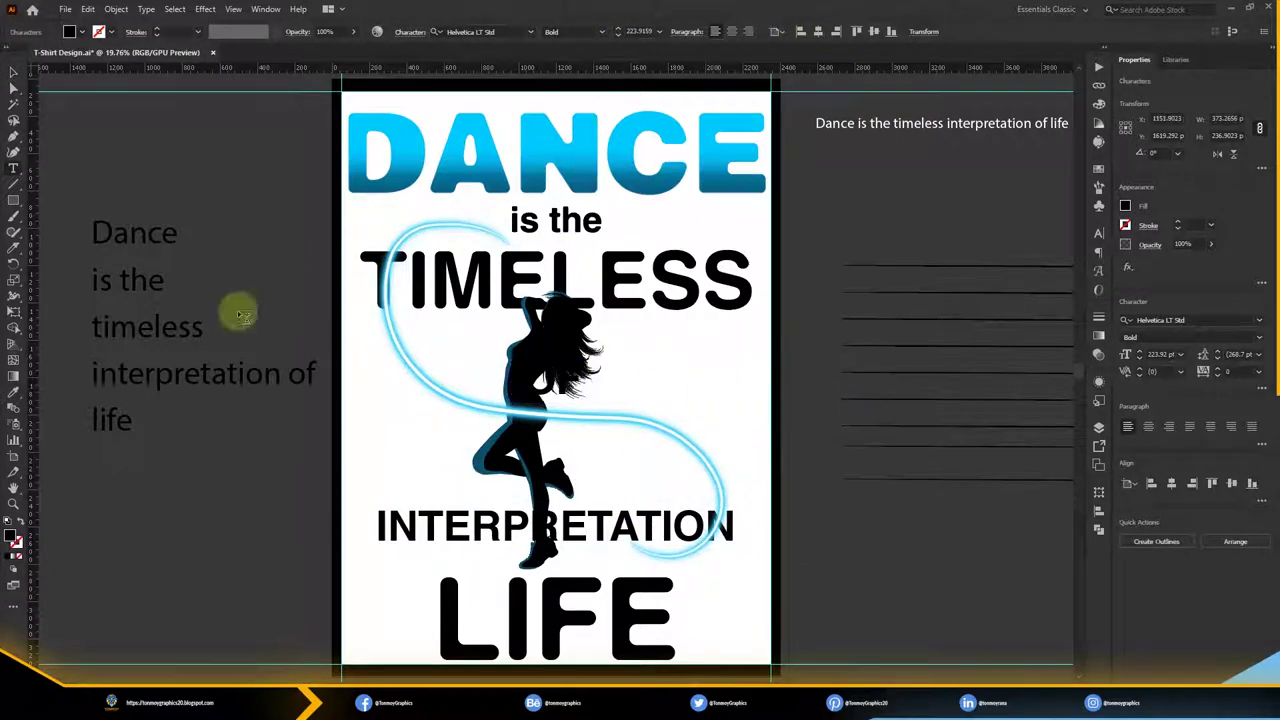
{"action": "left_click_drag", "start_coordinate": [730, 378], "coordinate": [728, 380]}
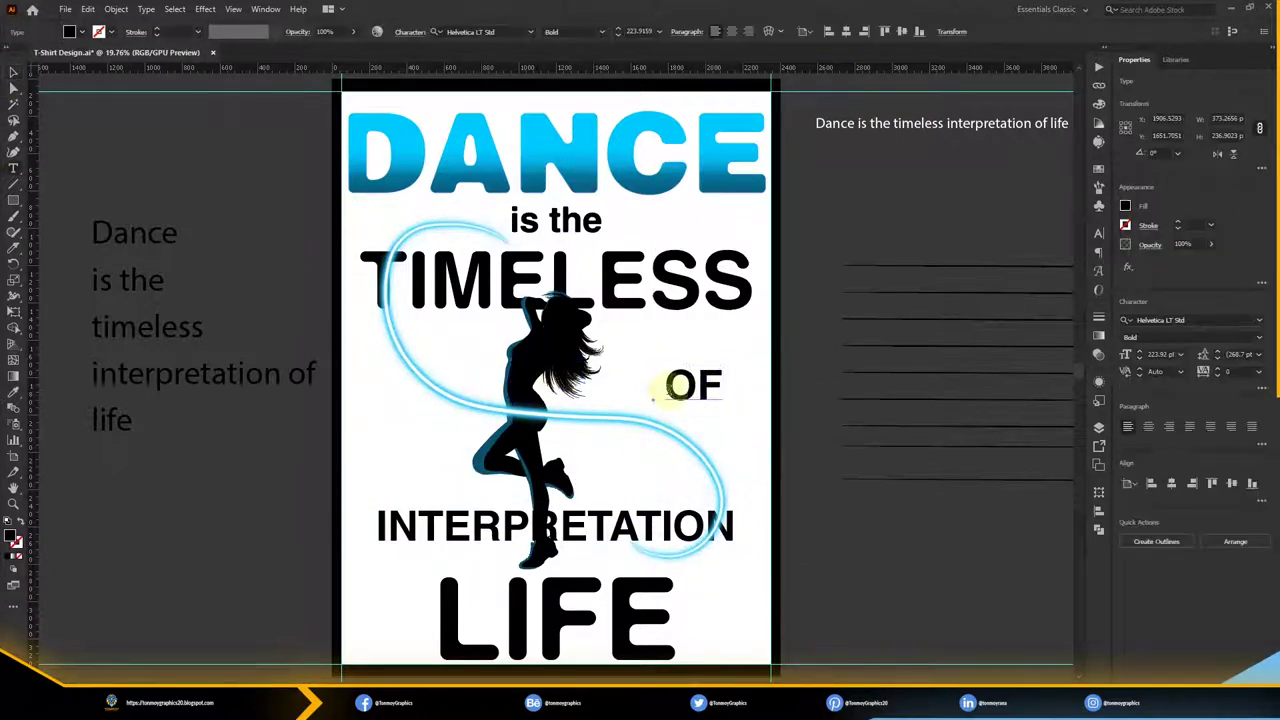
Set Interpretation in Kaushan Script with All Caps turned off
{"action": "left_click", "coordinate": [632, 528]}
{"action": "left_click", "coordinate": [1099, 232]}
{"action": "left_click", "coordinate": [1074, 248]}
{"action": "left_click", "coordinate": [971, 291]}
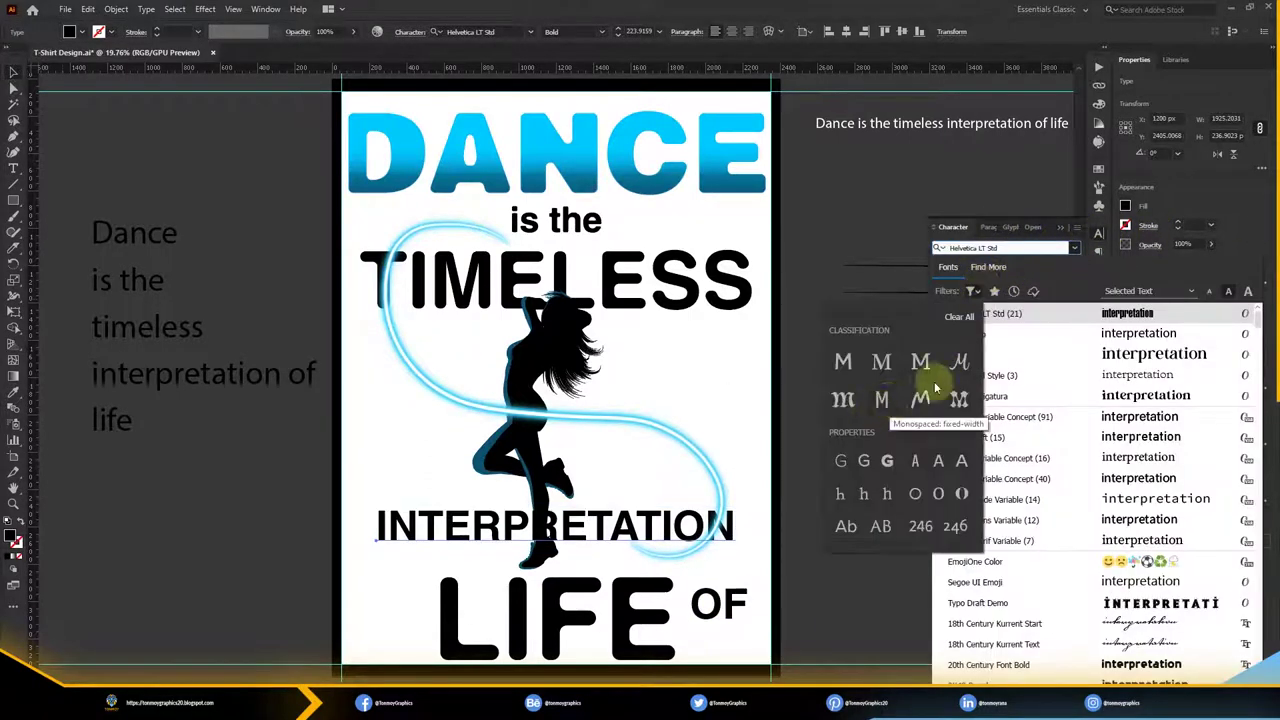
{"action": "left_click", "coordinate": [959, 361]}
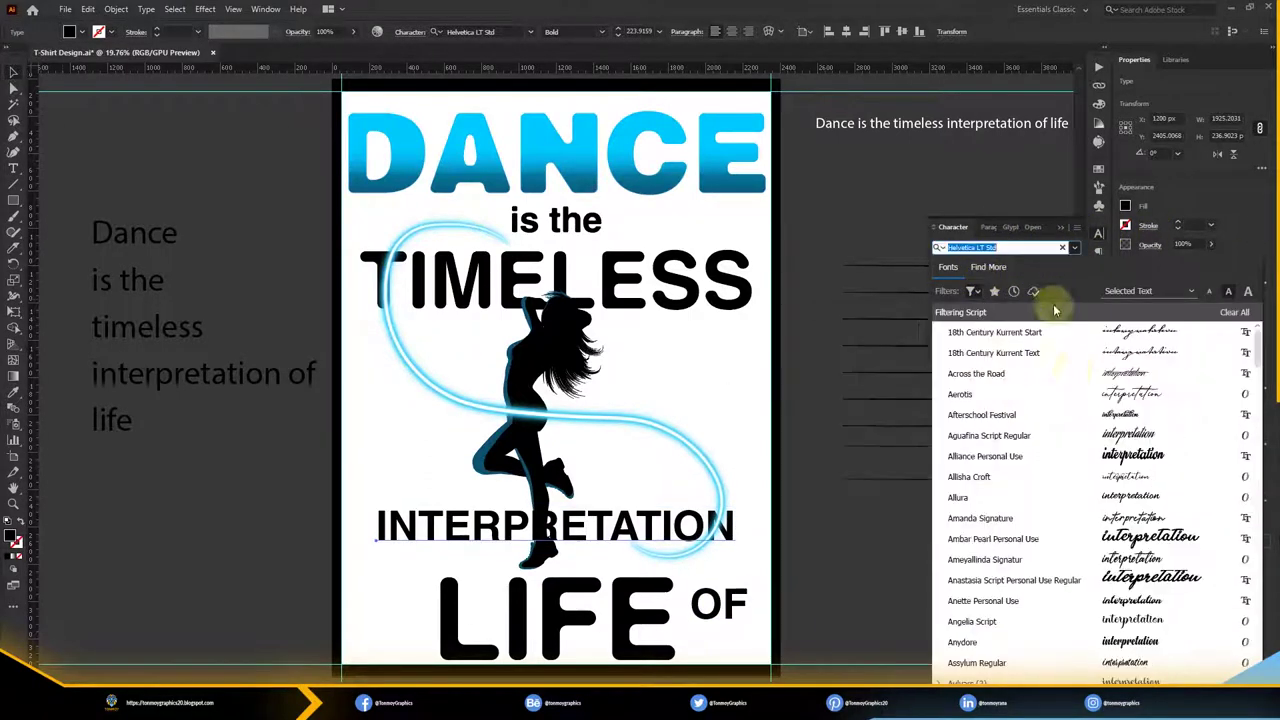
{"action": "left_click", "coordinate": [1076, 227]}
{"action": "left_click", "coordinate": [1128, 359]}
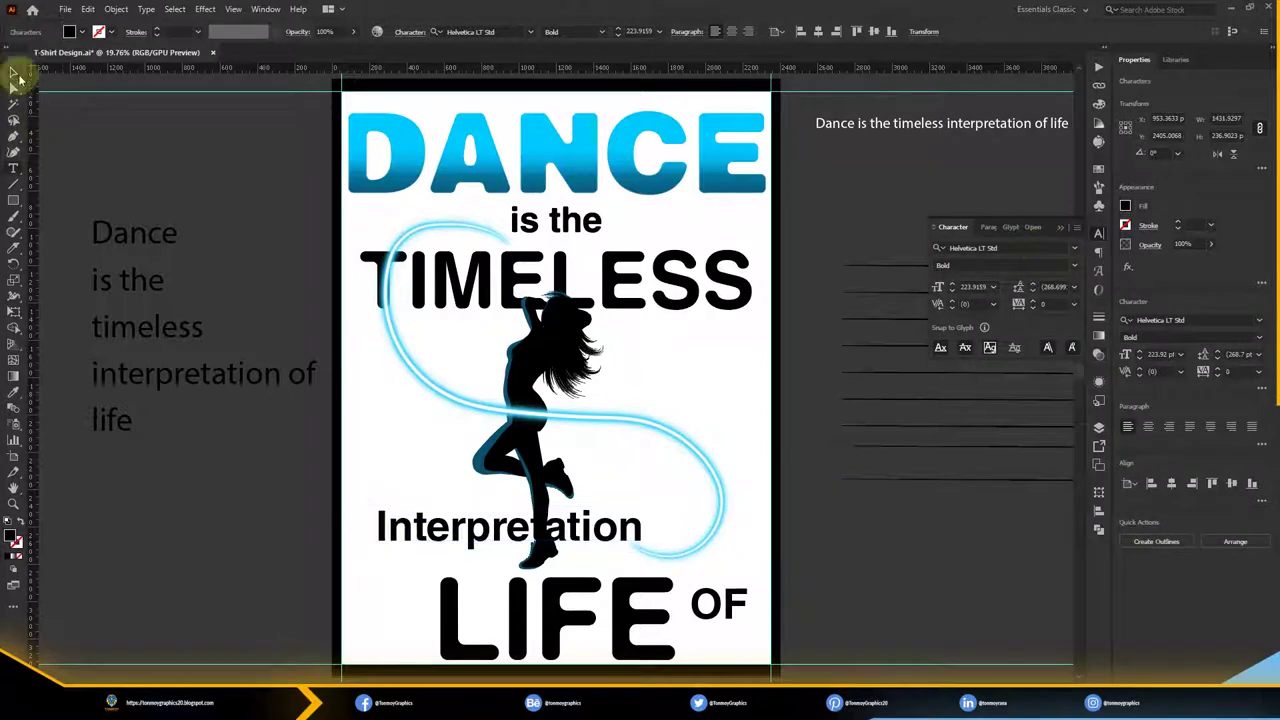
Move the Interpretation text off the artboard to the right
{"action": "left_click", "coordinate": [14, 72]}
{"action": "left_click", "coordinate": [1057, 245]}
{"action": "left_click_drag", "start_coordinate": [500, 530], "coordinate": [935, 535]}
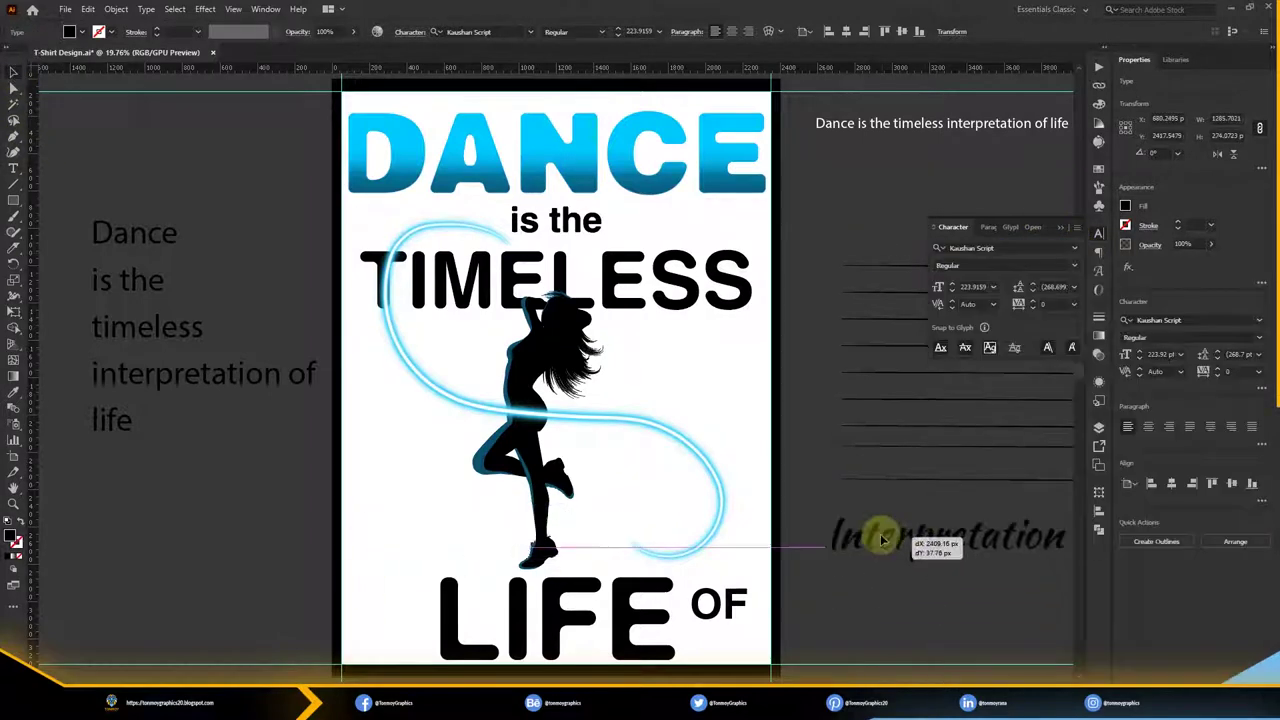
{"action": "left_click", "coordinate": [797, 380]}
{"action": "scroll", "coordinate": [660, 270], "scroll_direction": "down", "scroll_amount": 1}
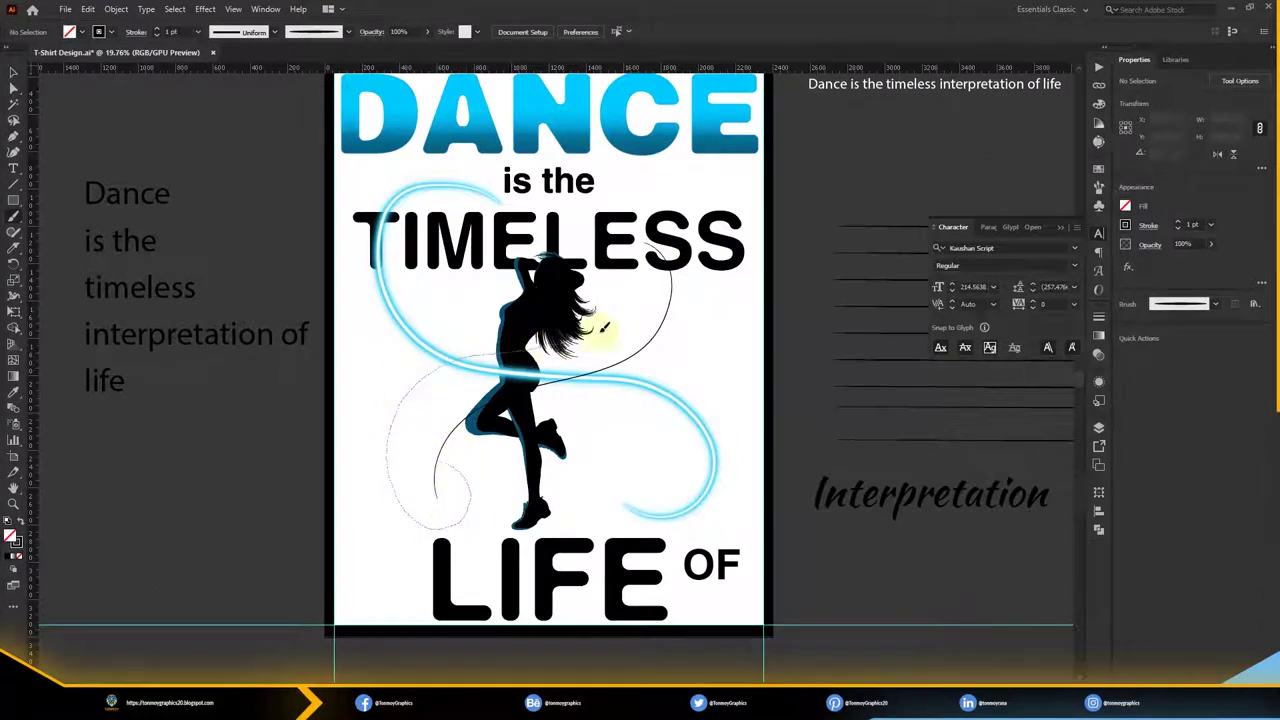
Set the black swirl lines around the dancer to an 8 pt stroke weight
{"action": "scroll", "coordinate": [604, 492], "scroll_direction": "up", "scroll_amount": 3}
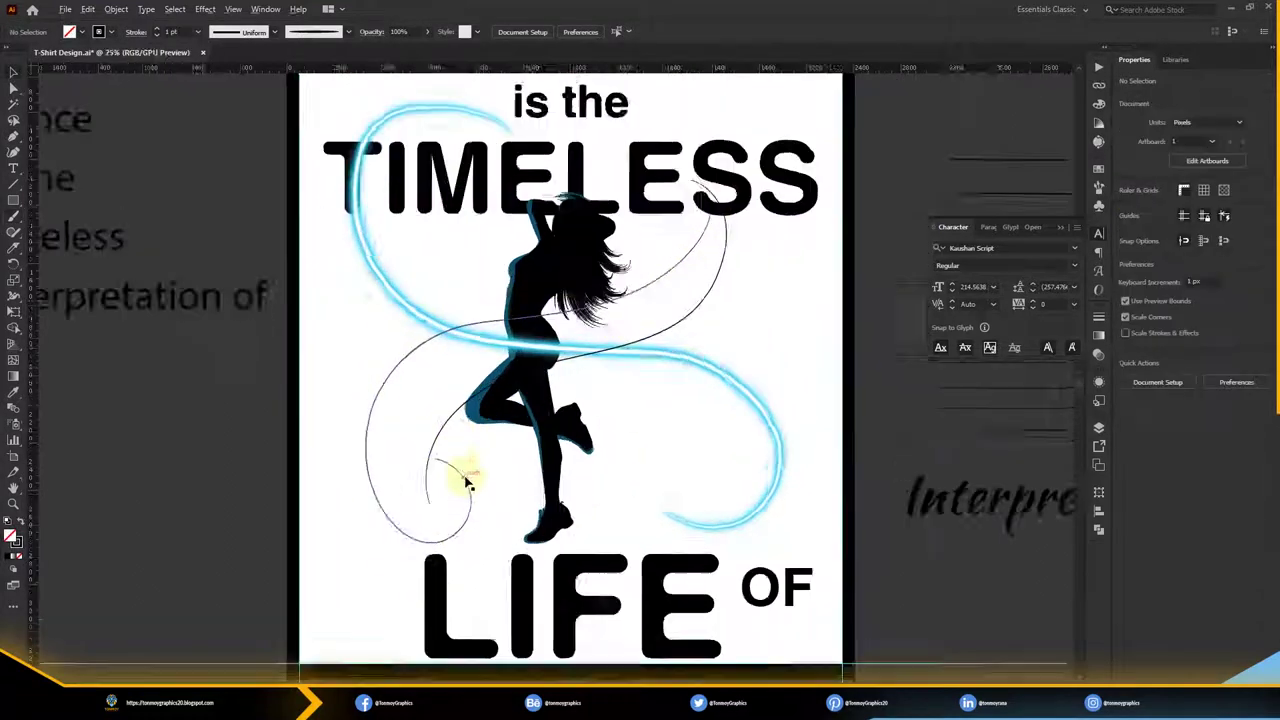
{"action": "left_click", "coordinate": [423, 434]}
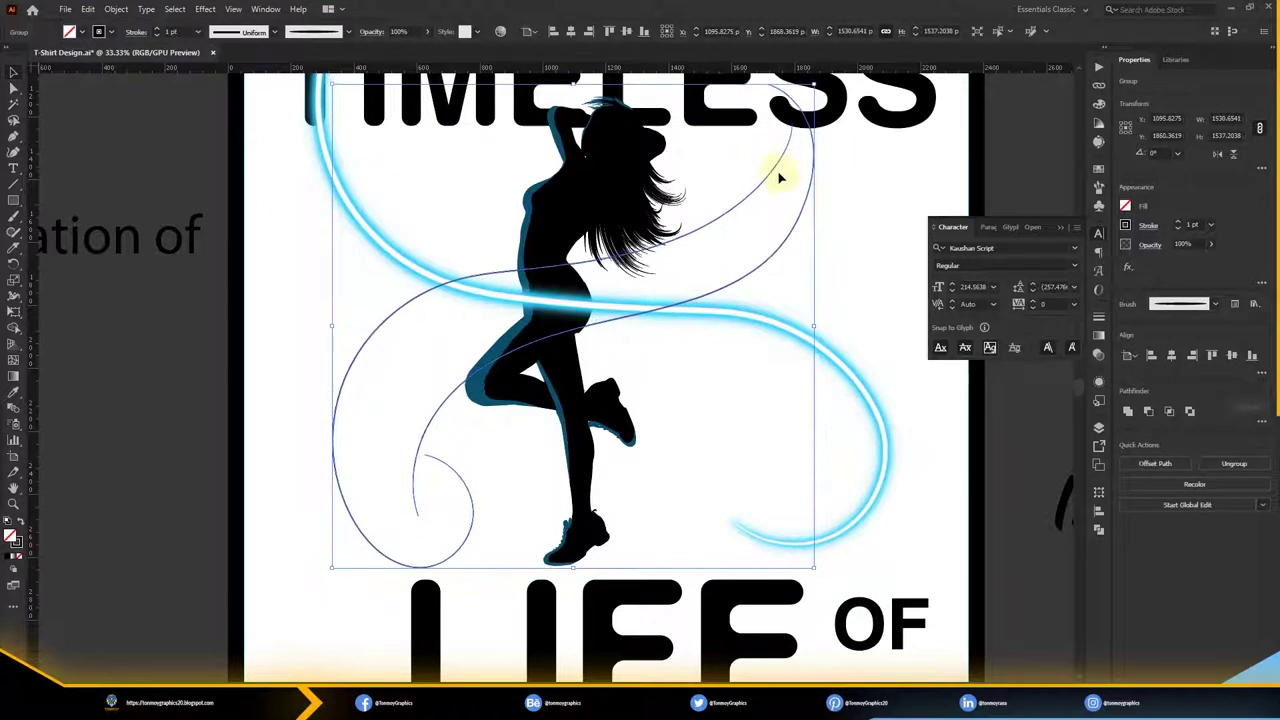
{"action": "left_click", "coordinate": [163, 31]}
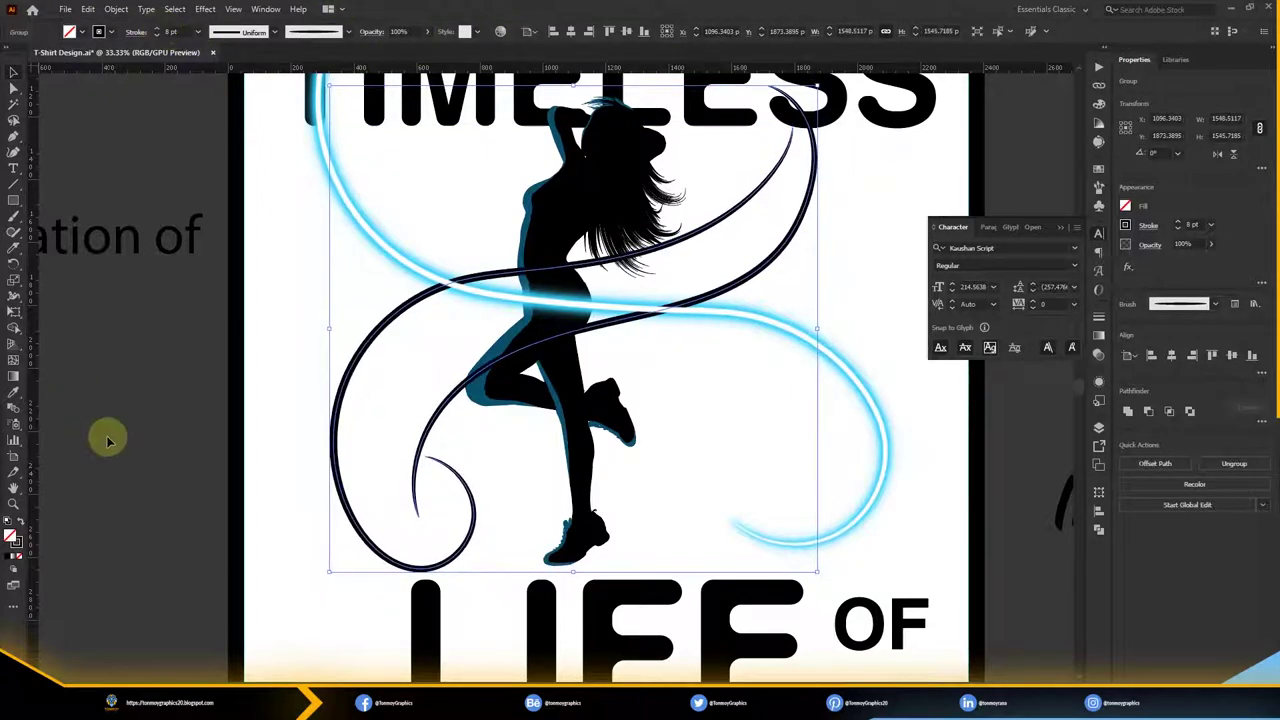
{"action": "left_click", "coordinate": [409, 409]}
{"action": "key", "text": "ctrl+minus"}
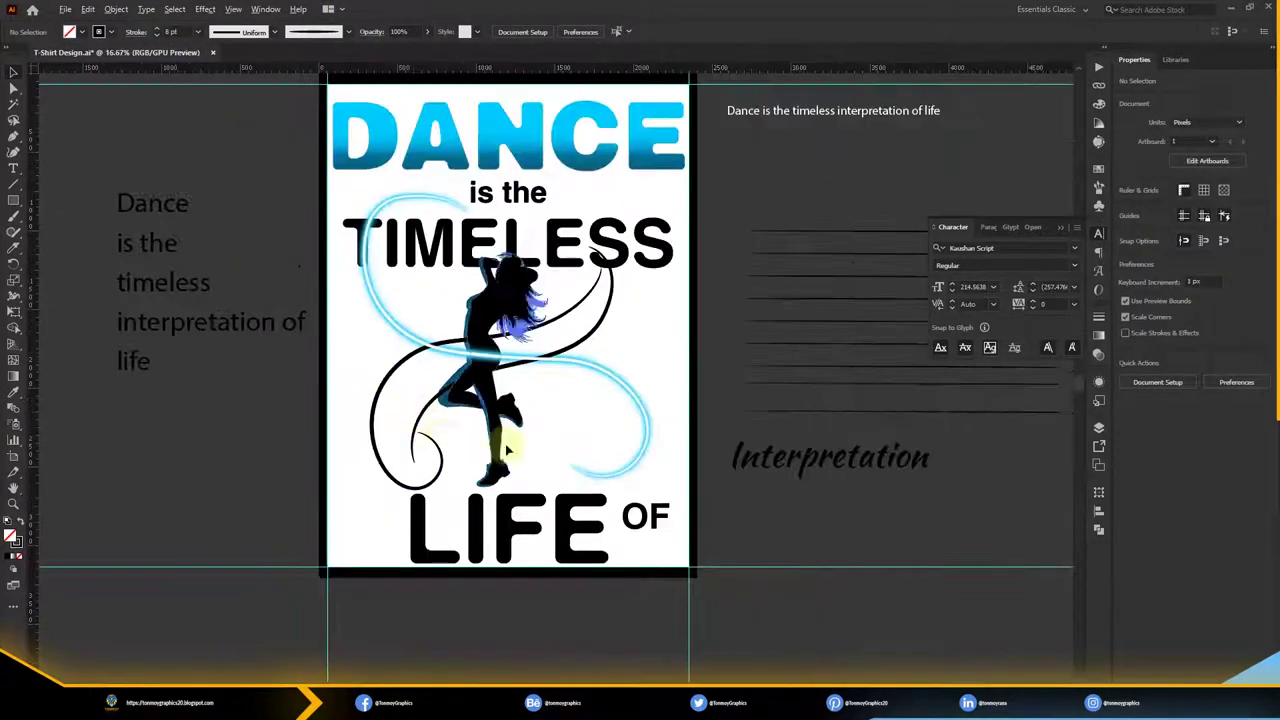
{"action": "scroll", "coordinate": [491, 409], "scroll_direction": "up", "scroll_amount": 4}
{"action": "scroll", "coordinate": [428, 414], "scroll_direction": "down", "scroll_amount": 4}
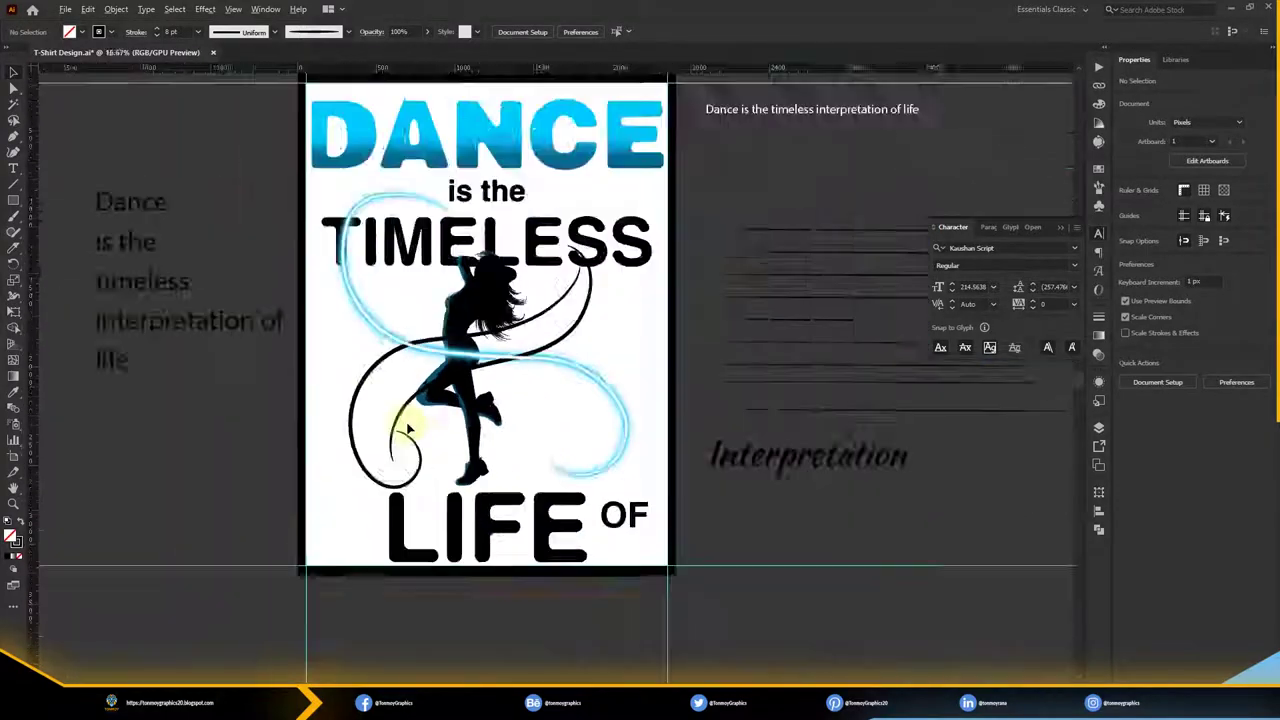
{"action": "scroll", "coordinate": [560, 308], "scroll_direction": "down", "scroll_amount": 1}
{"action": "scroll", "coordinate": [561, 309], "scroll_direction": "up", "scroll_amount": 4}
{"action": "scroll", "coordinate": [561, 309], "scroll_direction": "up", "scroll_amount": 1}
Move anchor points on the black swirl curve and adjust the lower swirl's bend
{"action": "key", "text": "a"}
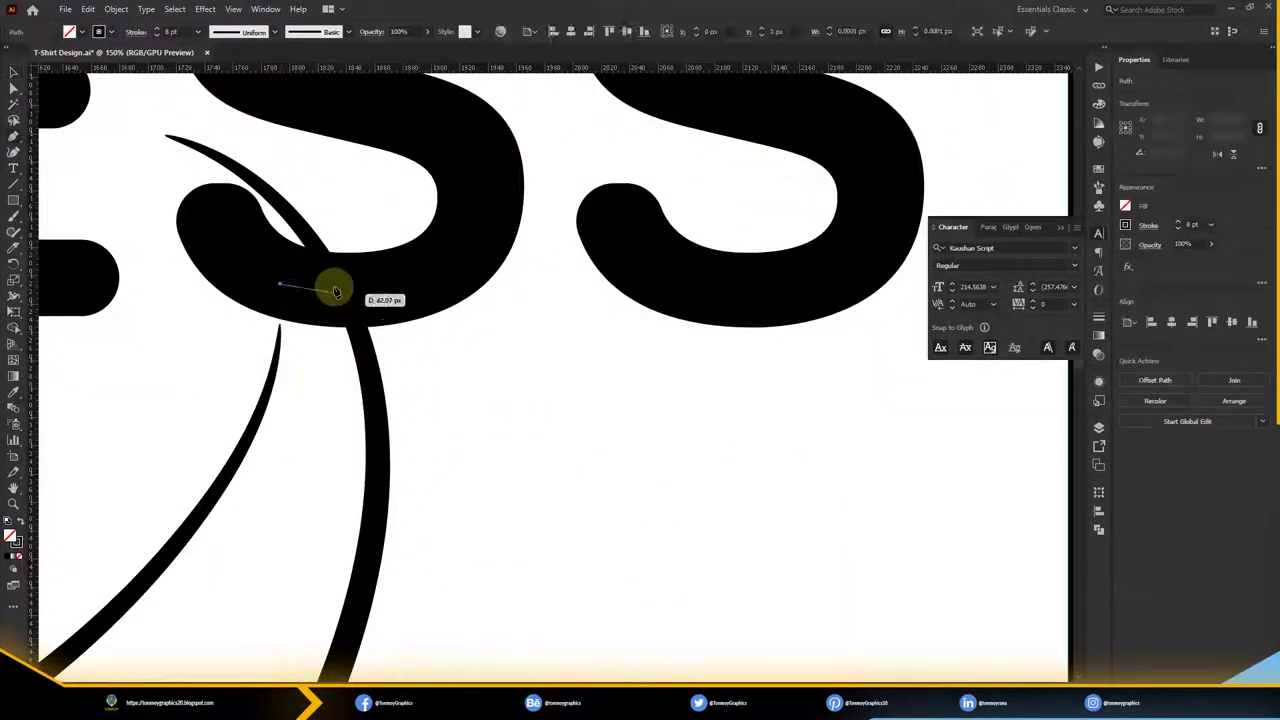
{"action": "left_click", "coordinate": [329, 286]}
{"action": "scroll", "coordinate": [409, 342], "scroll_direction": "up", "scroll_amount": 1}
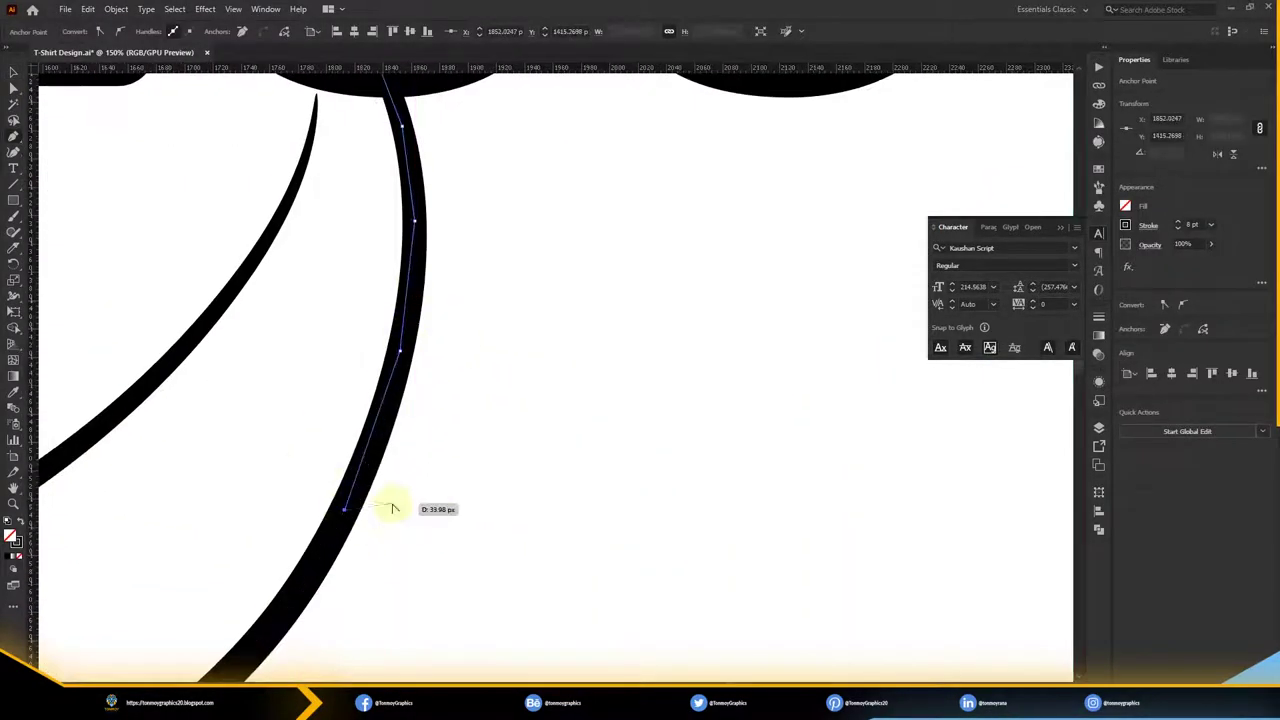
{"action": "scroll", "coordinate": [390, 509], "scroll_direction": "down", "scroll_amount": 1}
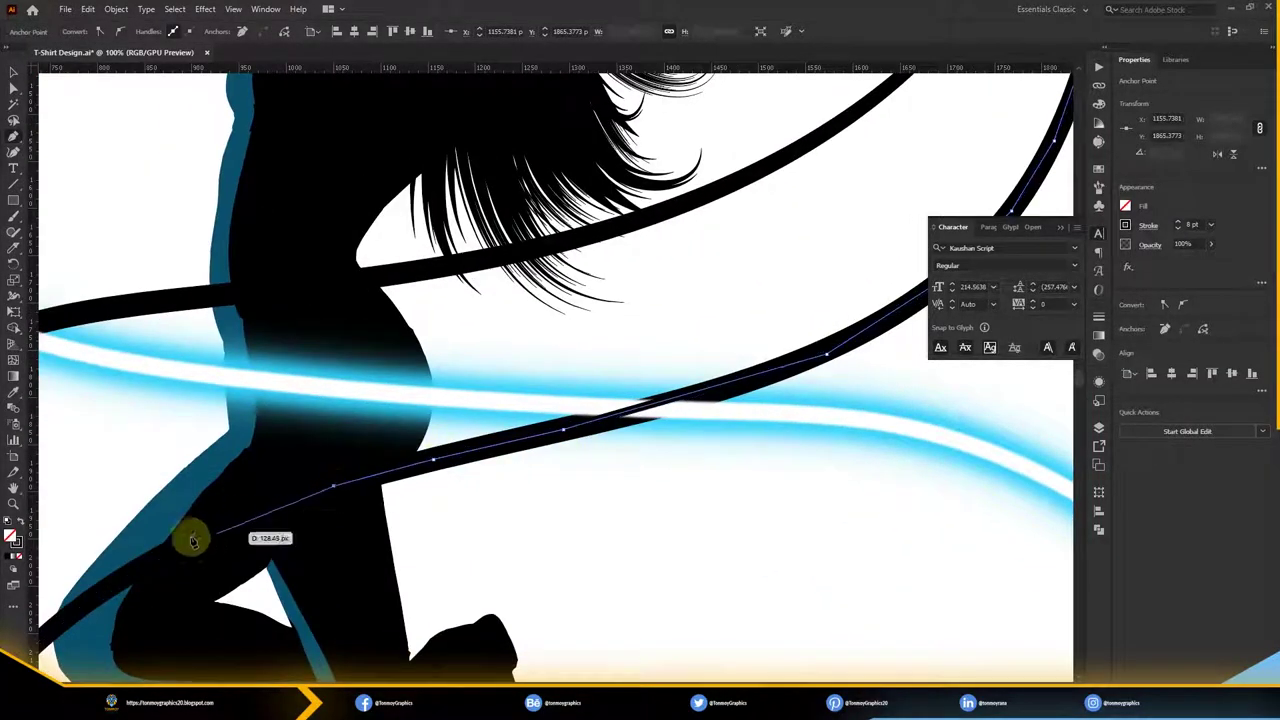
{"action": "mouse_move", "coordinate": [232, 515]}
{"action": "left_mouse_down"}
{"action": "mouse_move", "coordinate": [365, 470]}
{"action": "mouse_move", "coordinate": [367, 347]}
{"action": "left_mouse_up"}
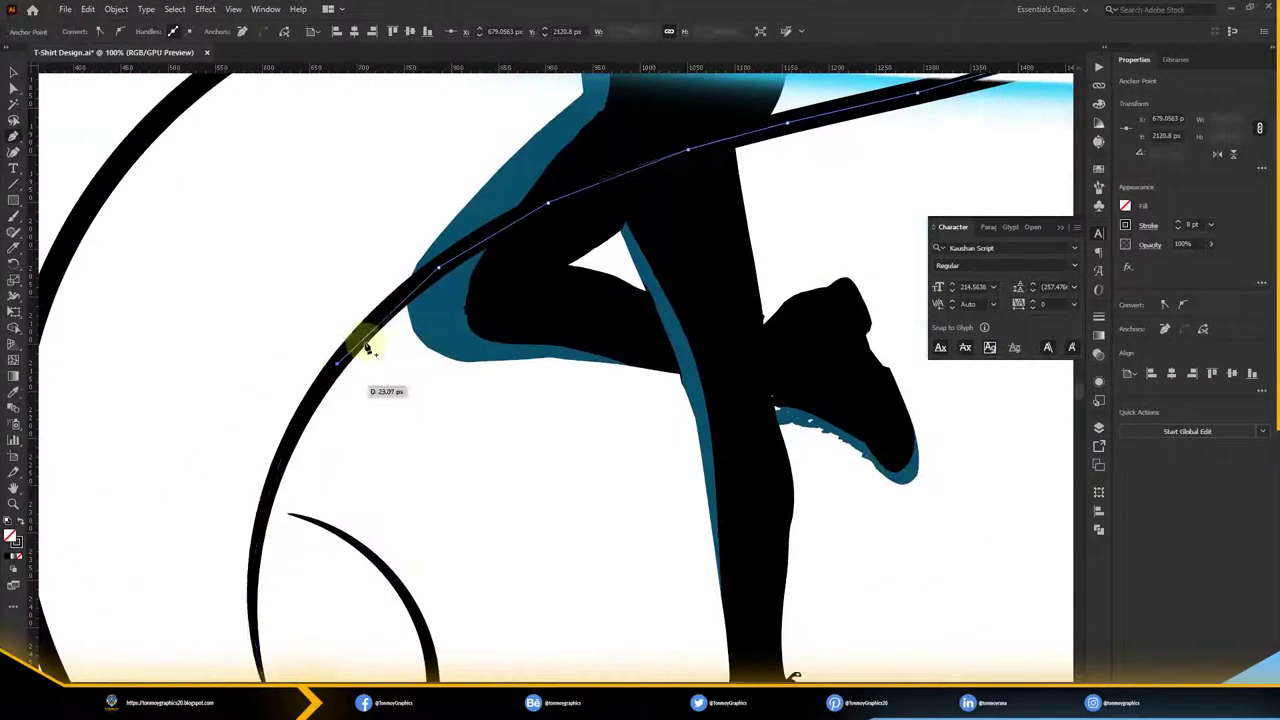
{"action": "scroll", "coordinate": [344, 483], "scroll_direction": "up", "scroll_amount": 4}
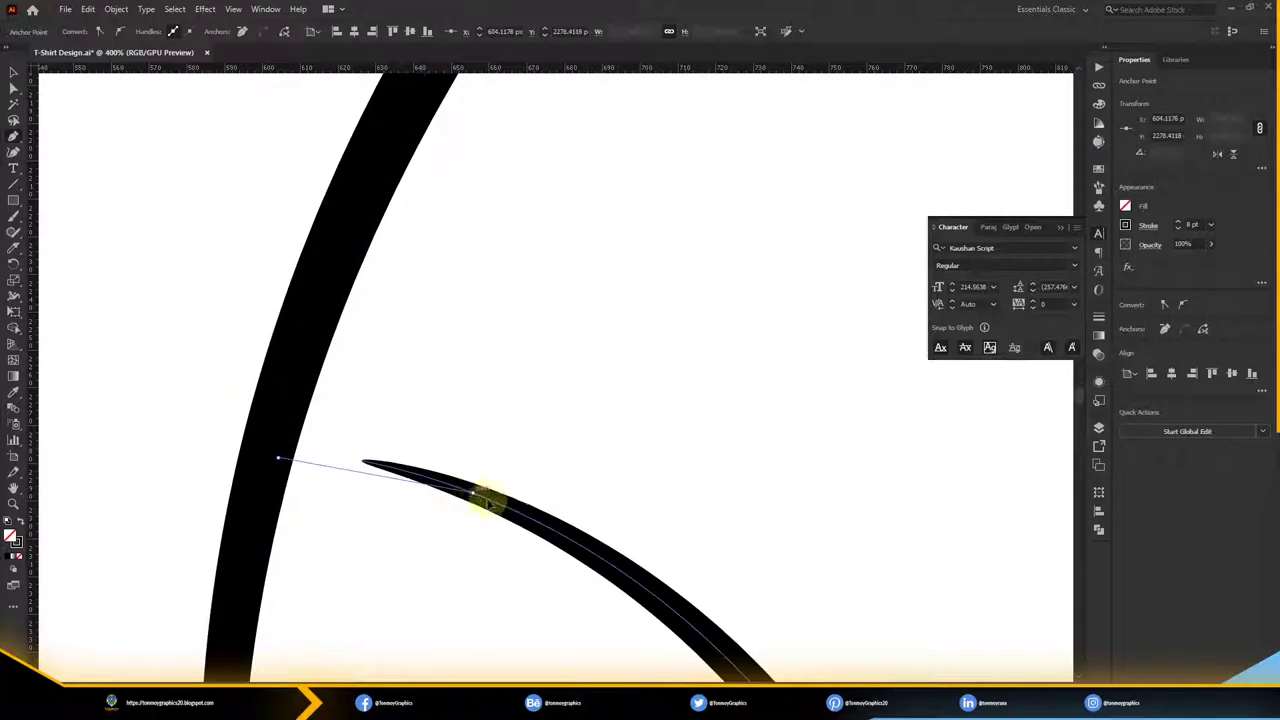
{"action": "scroll", "coordinate": [627, 555], "scroll_direction": "down", "scroll_amount": 3}
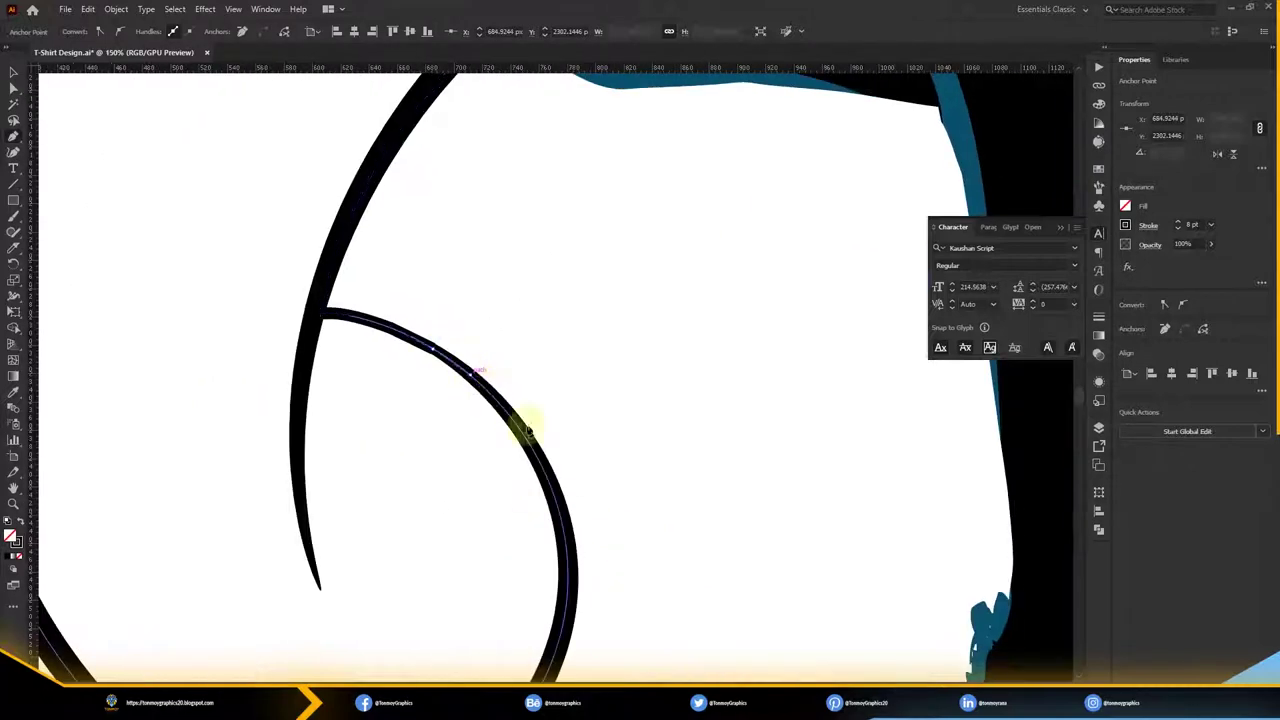
{"action": "scroll", "coordinate": [564, 527], "scroll_direction": "down", "scroll_amount": 3}
{"action": "left_click_drag", "start_coordinate": [564, 527], "coordinate": [530, 488]}
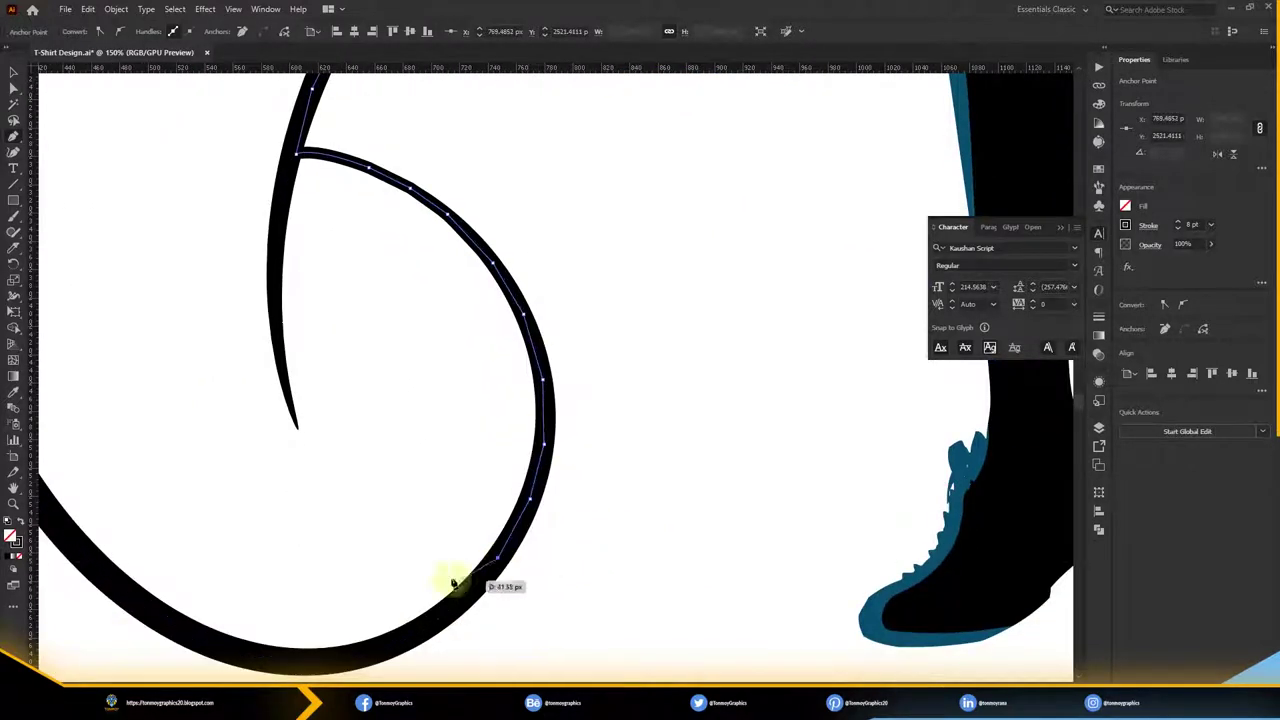
Reshape the long left swirl curve and the swirl ends near the top
{"action": "left_click_drag", "start_coordinate": [432, 634], "coordinate": [228, 651]}
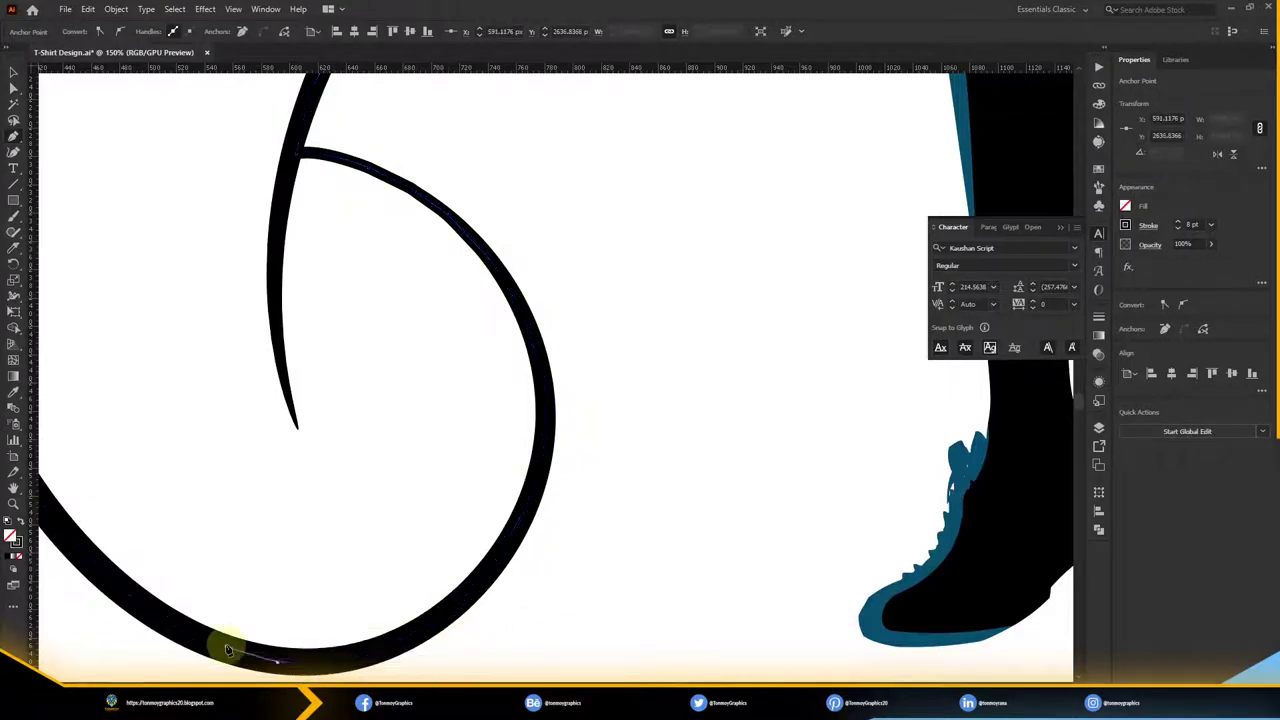
{"action": "mouse_move", "coordinate": [50, 516]}
{"action": "left_mouse_down"}
{"action": "mouse_move", "coordinate": [238, 598]}
{"action": "mouse_move", "coordinate": [160, 152]}
{"action": "left_mouse_up"}
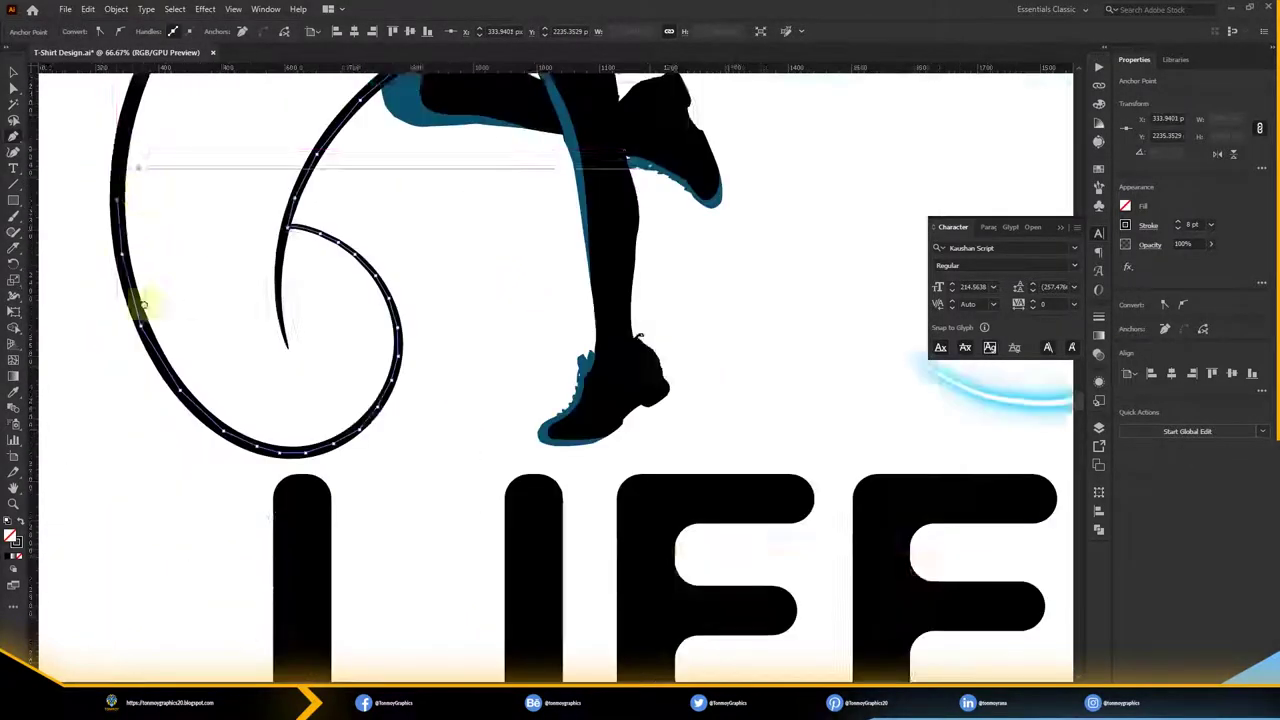
{"action": "scroll", "coordinate": [130, 250], "scroll_direction": "down", "scroll_amount": 2}
{"action": "scroll", "coordinate": [160, 152], "scroll_direction": "up", "scroll_amount": 2}
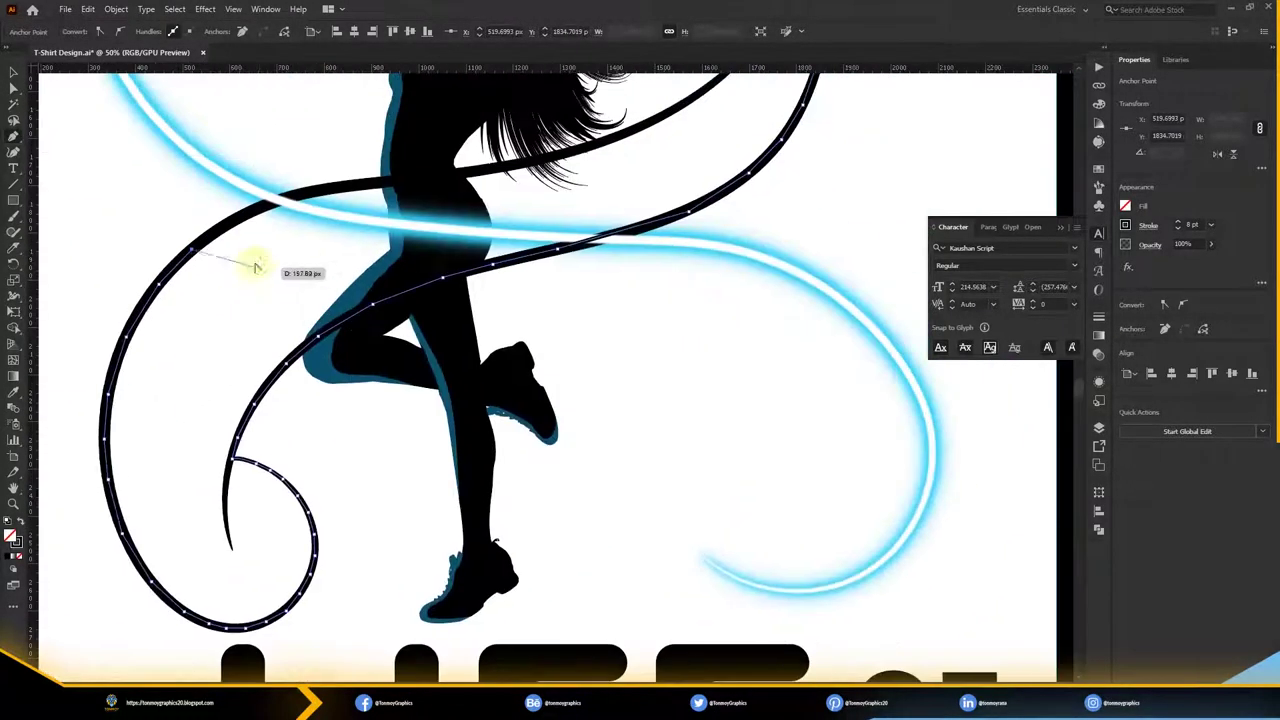
{"action": "left_click_drag", "start_coordinate": [160, 152], "coordinate": [267, 147]}
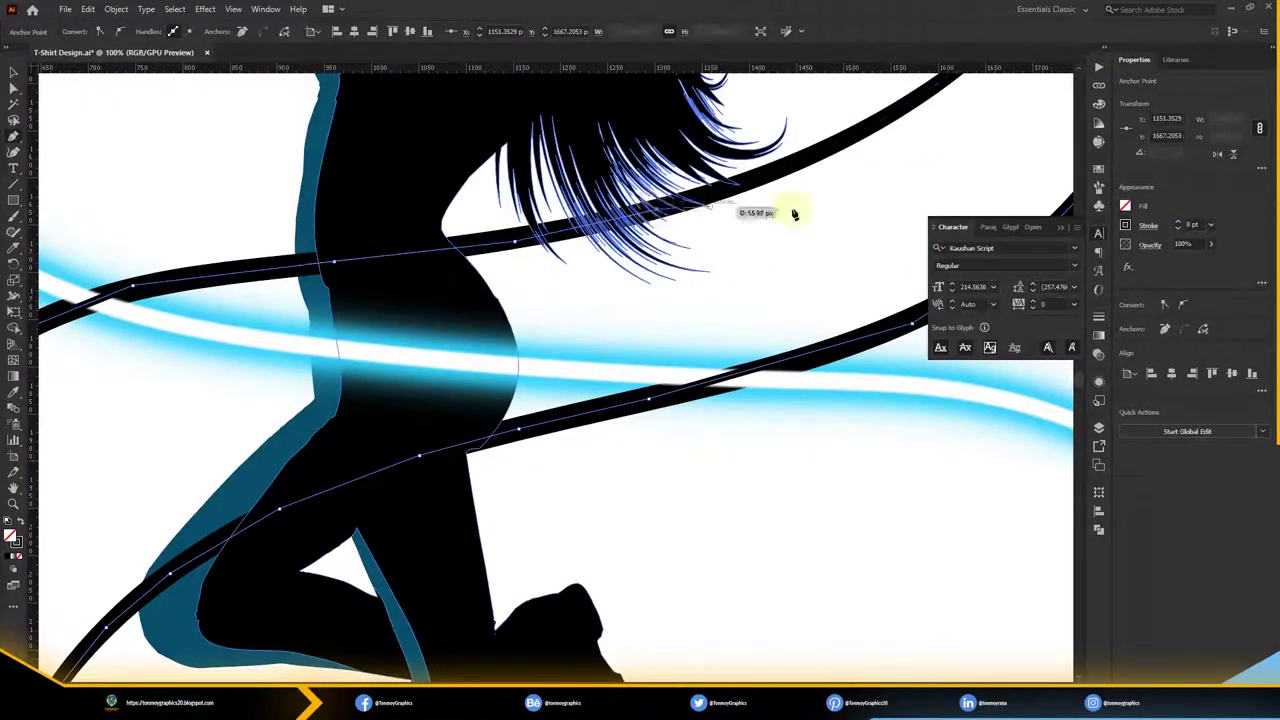
{"action": "left_click_drag", "start_coordinate": [551, 103], "coordinate": [600, 260]}
{"action": "left_click_drag", "start_coordinate": [666, 303], "coordinate": [571, 357]}
{"action": "scroll", "coordinate": [571, 357], "scroll_direction": "up", "scroll_amount": 4}
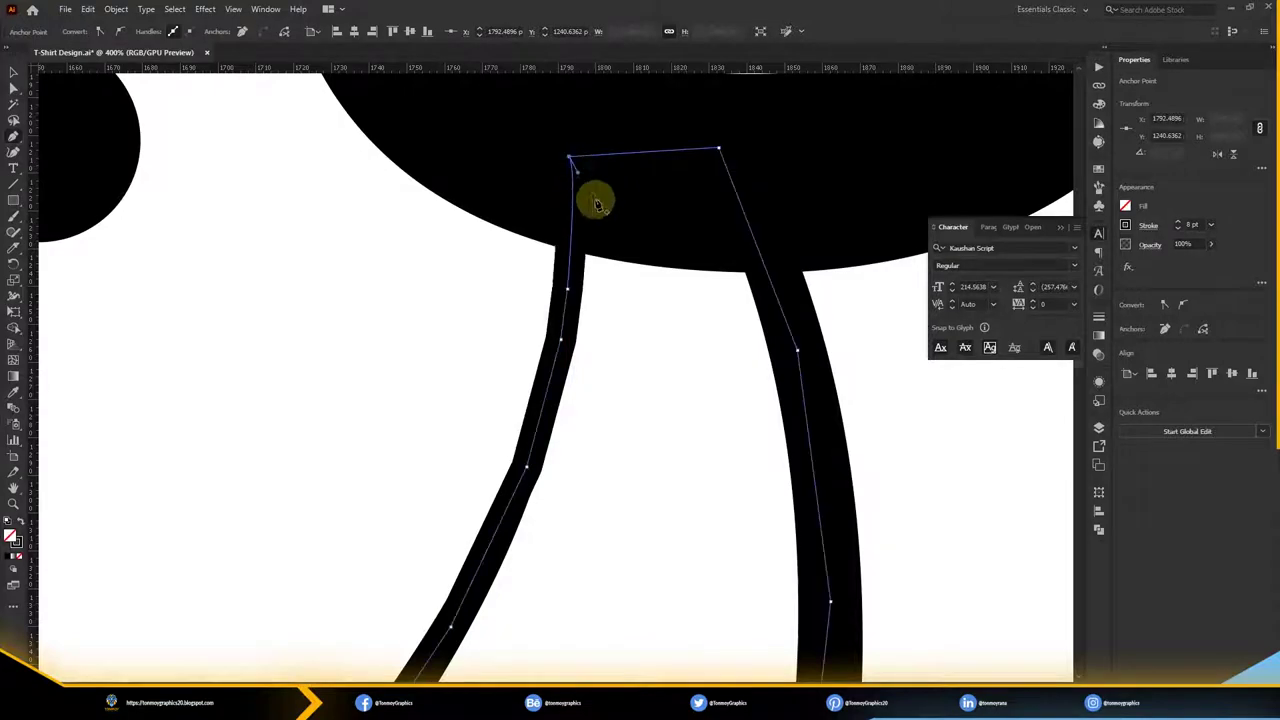
{"action": "scroll", "coordinate": [596, 203], "scroll_direction": "down", "scroll_amount": 10}
{"action": "scroll", "coordinate": [540, 240], "scroll_direction": "down", "scroll_amount": 4}
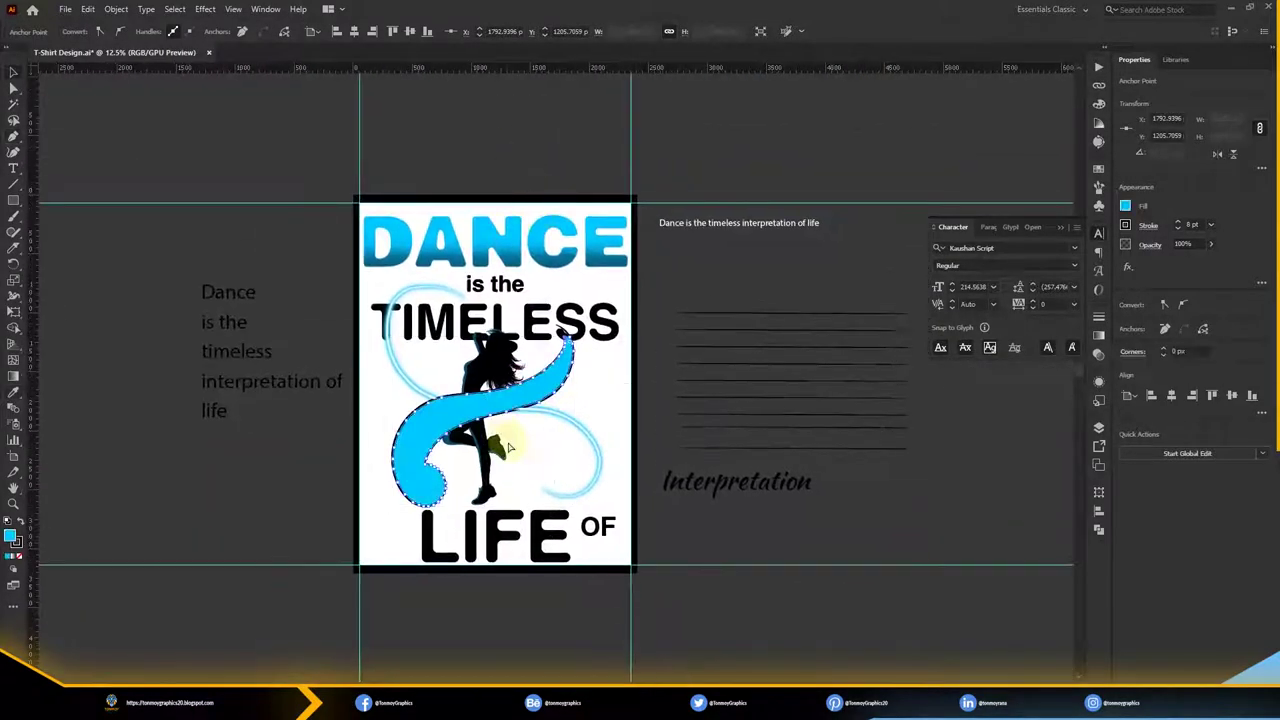
Fill the large blue swoosh behind the dancer with orange
{"action": "scroll", "coordinate": [566, 400], "scroll_direction": "up", "scroll_amount": 3}
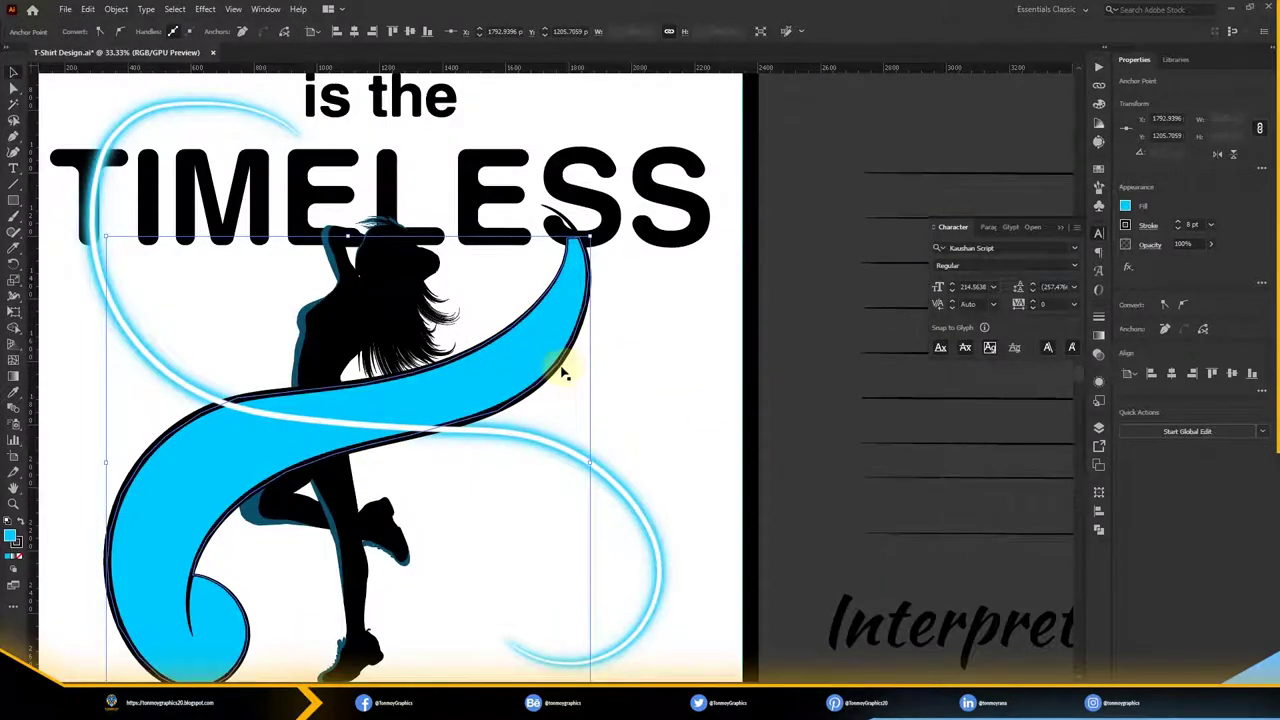
{"action": "key", "text": "v"}
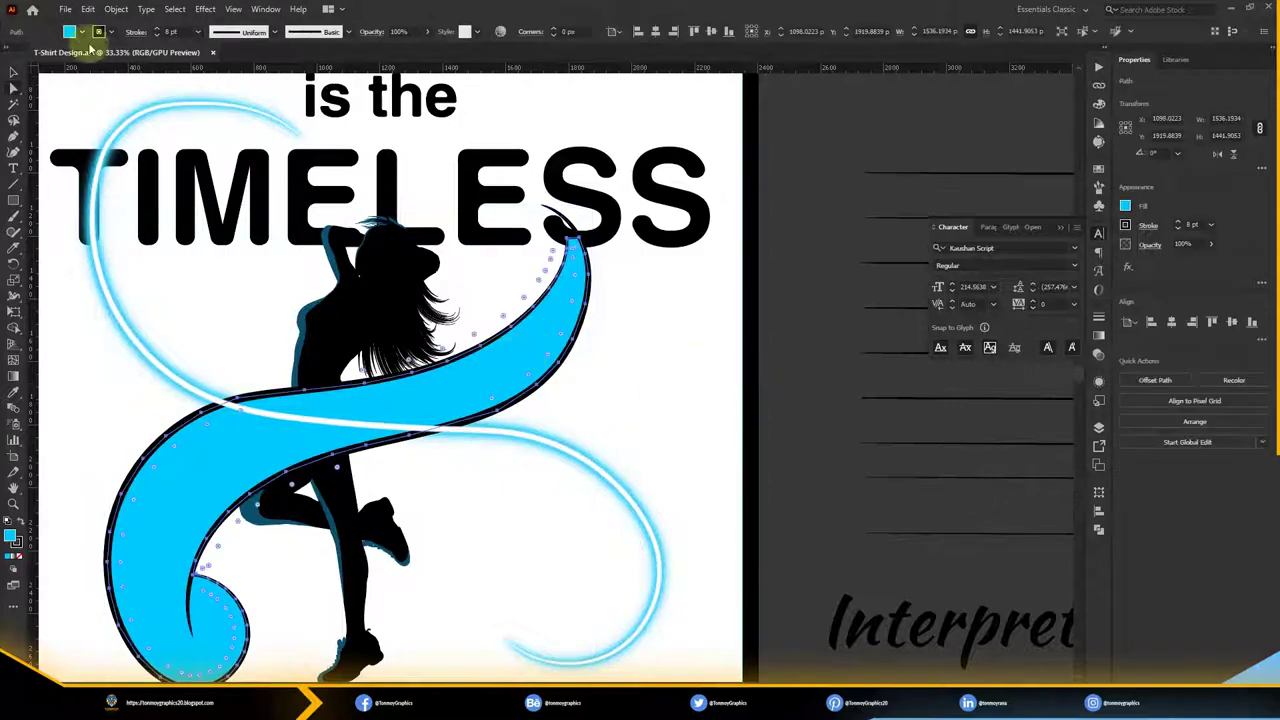
{"action": "left_click", "coordinate": [81, 31]}
{"action": "left_click", "coordinate": [40, 45]}
{"action": "left_click", "coordinate": [590, 352]}
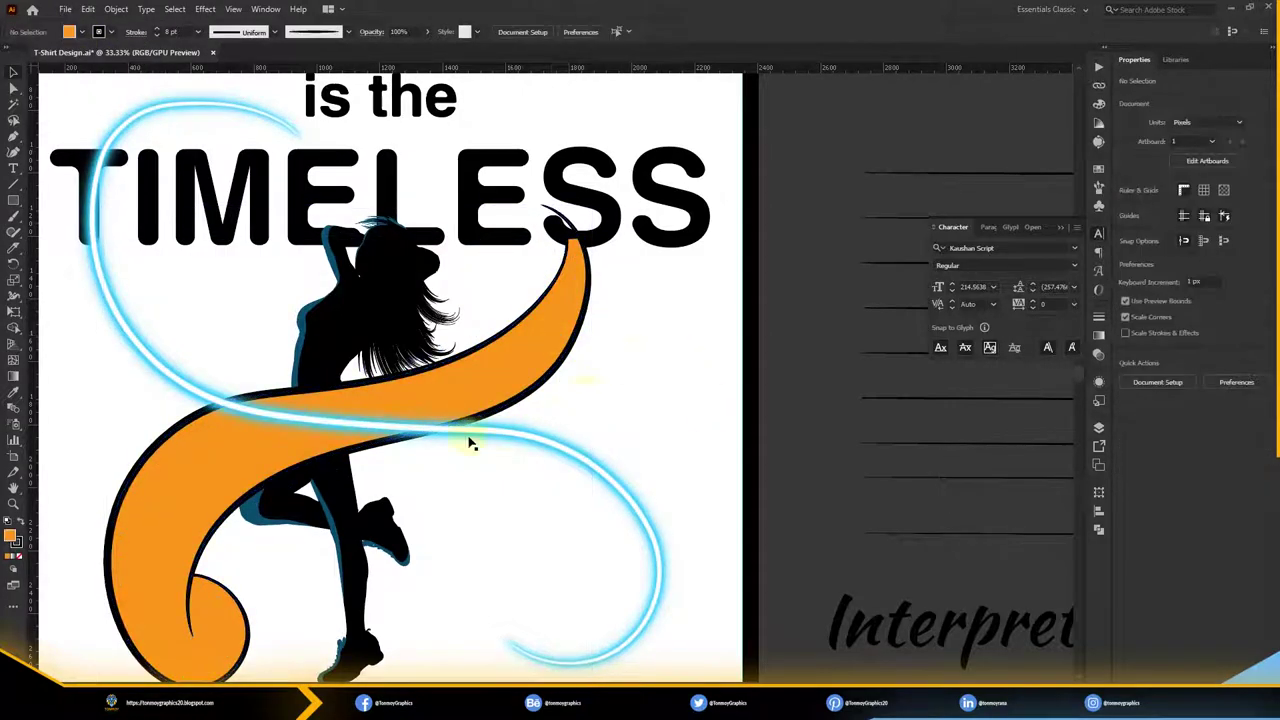
Select the light-streak curves to inspect them, then deselect everything
{"action": "scroll", "coordinate": [470, 443], "scroll_direction": "up", "scroll_amount": 3}
{"action": "scroll", "coordinate": [430, 443], "scroll_direction": "down", "scroll_amount": 1}
{"action": "left_click", "coordinate": [645, 330]}
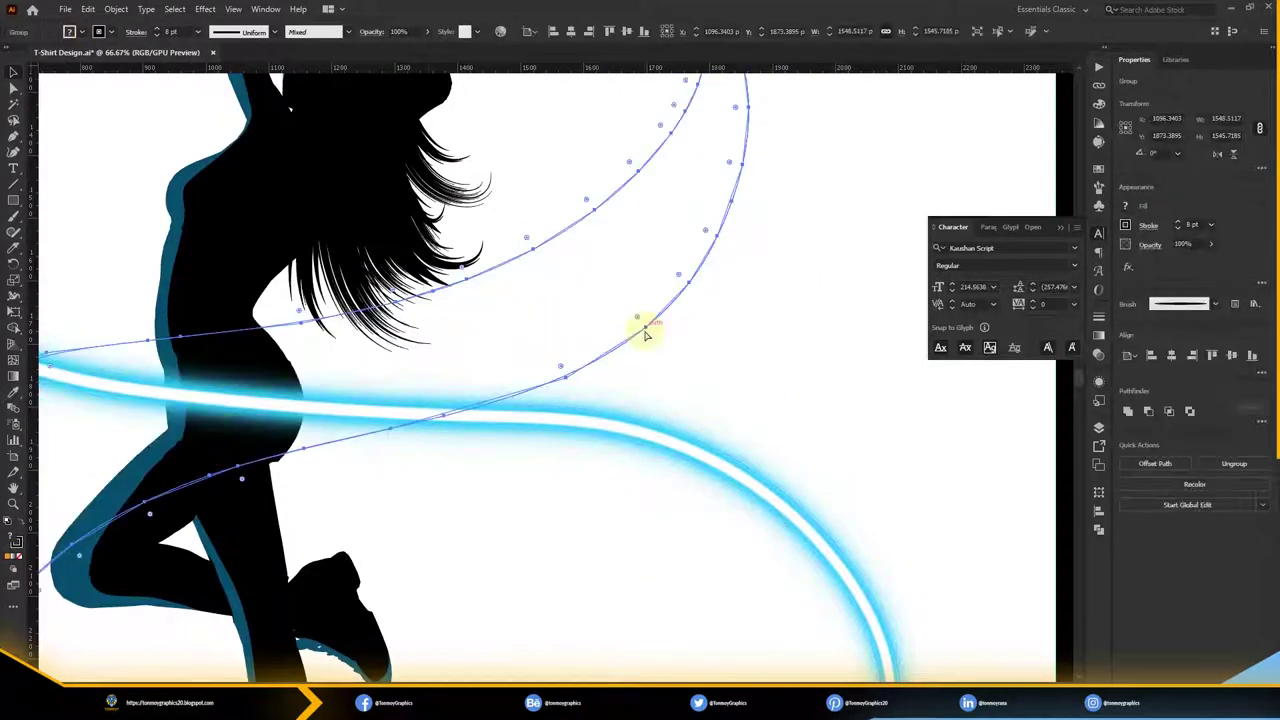
{"action": "scroll", "coordinate": [620, 390], "scroll_direction": "down", "scroll_amount": 2}
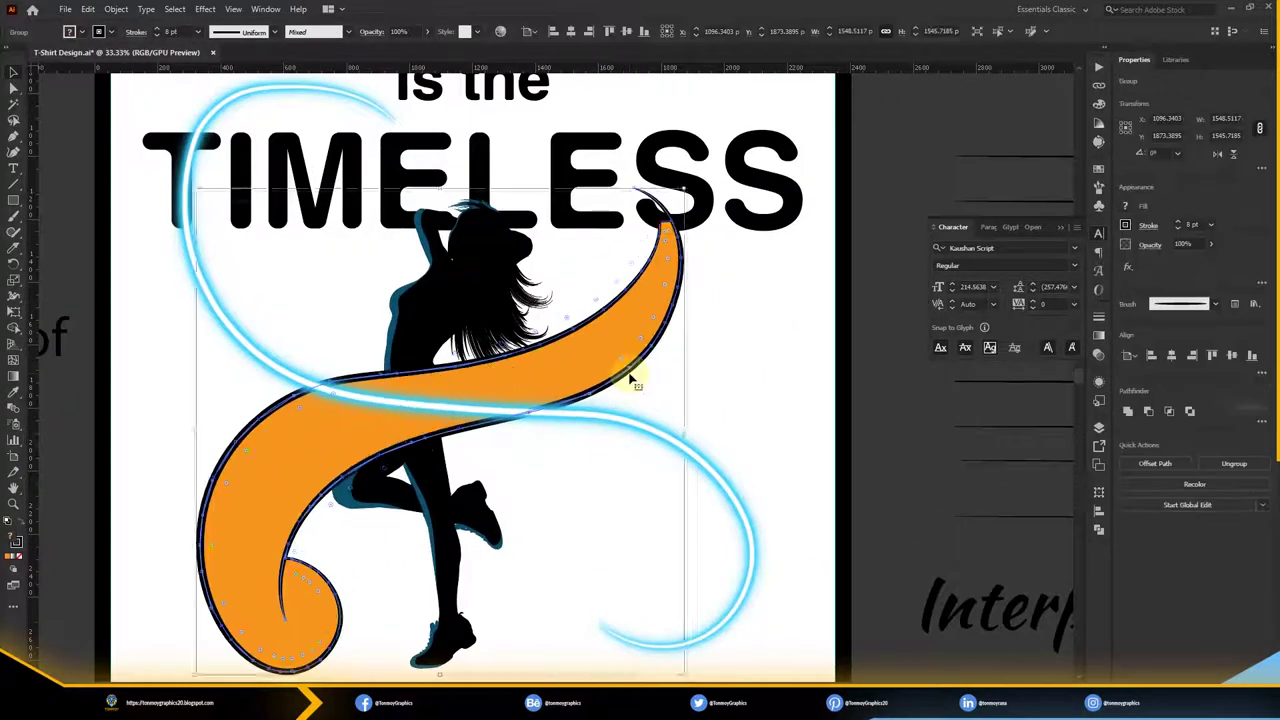
{"action": "scroll", "coordinate": [619, 391], "scroll_direction": "down", "scroll_amount": 2}
{"action": "scroll", "coordinate": [619, 391], "scroll_direction": "up", "scroll_amount": 1}
{"action": "left_click", "coordinate": [720, 330]}
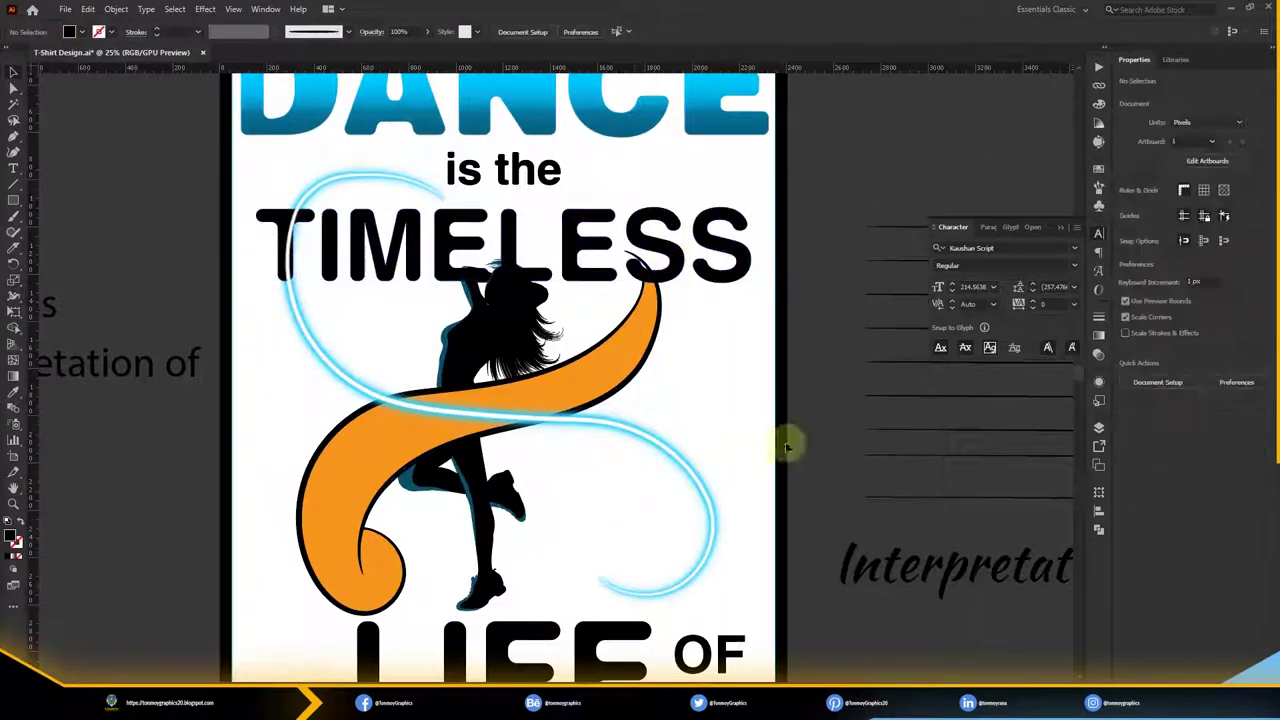
{"action": "scroll", "coordinate": [656, 440], "scroll_direction": "down", "scroll_amount": 1}
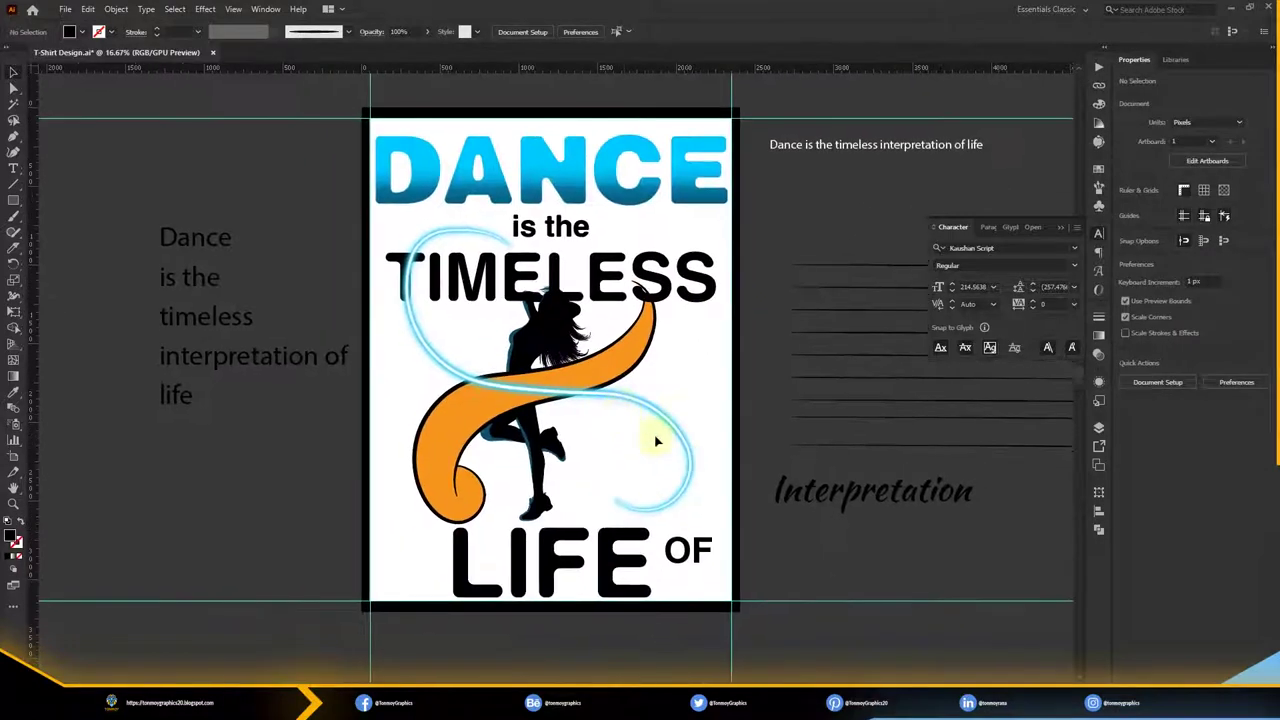
Draw a thin 1 pt path along the orange swoosh from curl to tip, rounding its bend
{"action": "left_click", "coordinate": [437, 478]}
{"action": "scroll", "coordinate": [437, 478], "scroll_direction": "up", "scroll_amount": 2}
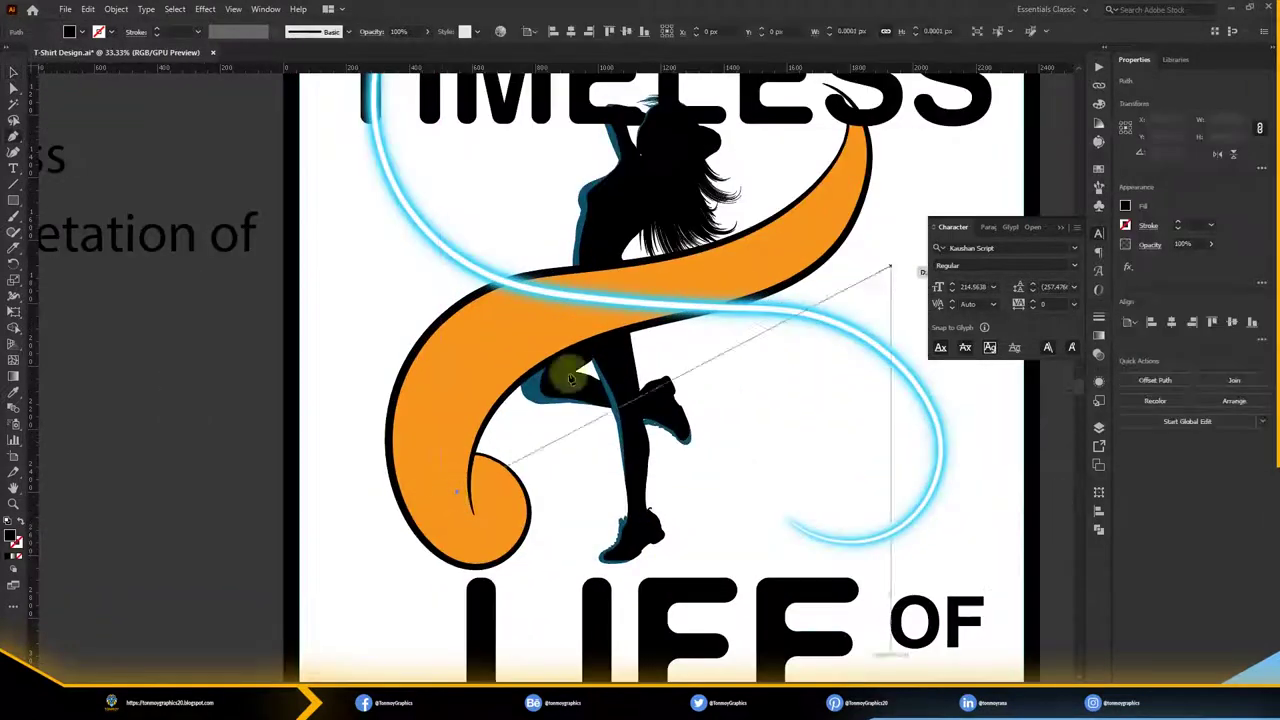
{"action": "left_click_drag", "start_coordinate": [570, 378], "coordinate": [767, 237]}
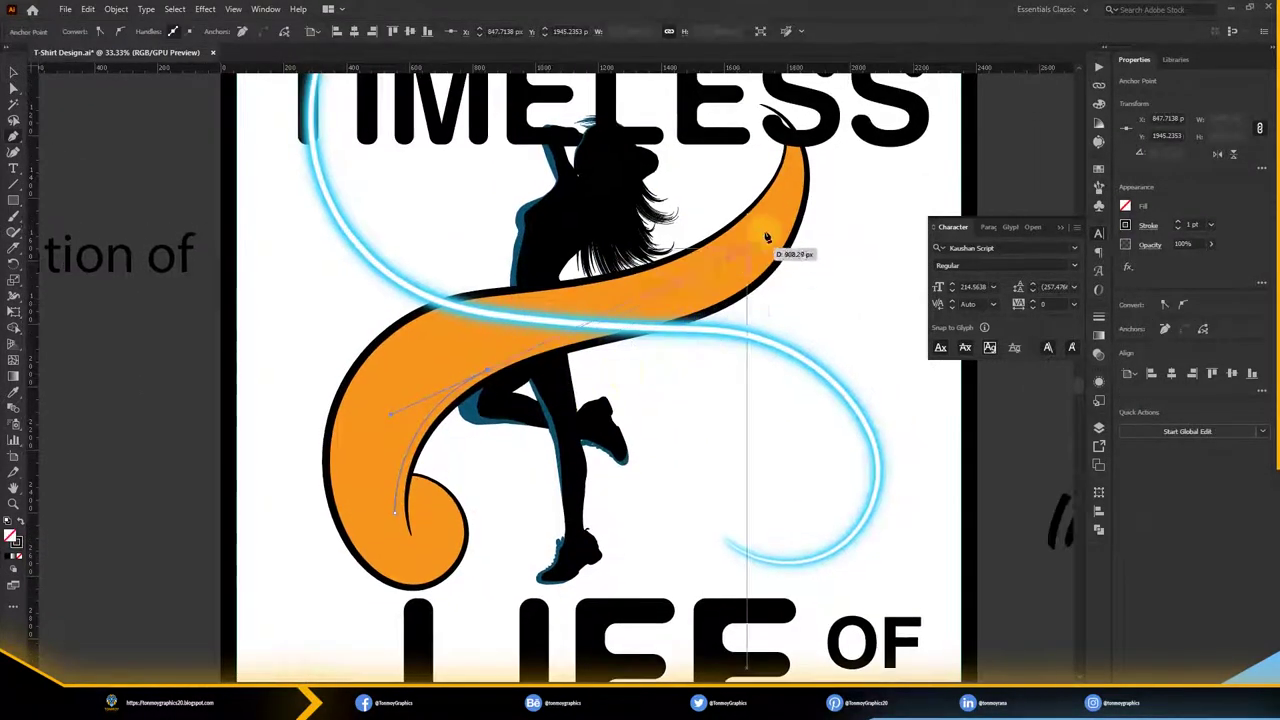
{"action": "left_click_drag", "start_coordinate": [669, 325], "coordinate": [607, 341]}
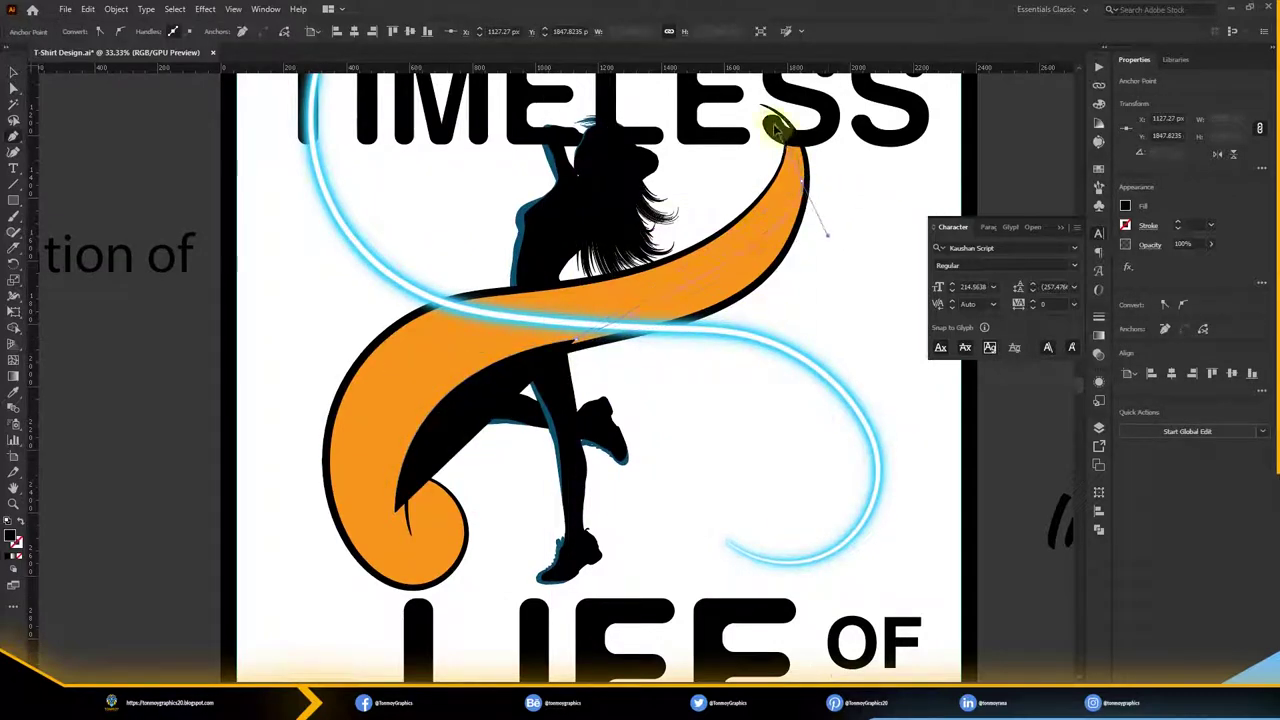
{"action": "left_click_drag", "start_coordinate": [777, 128], "coordinate": [805, 172]}
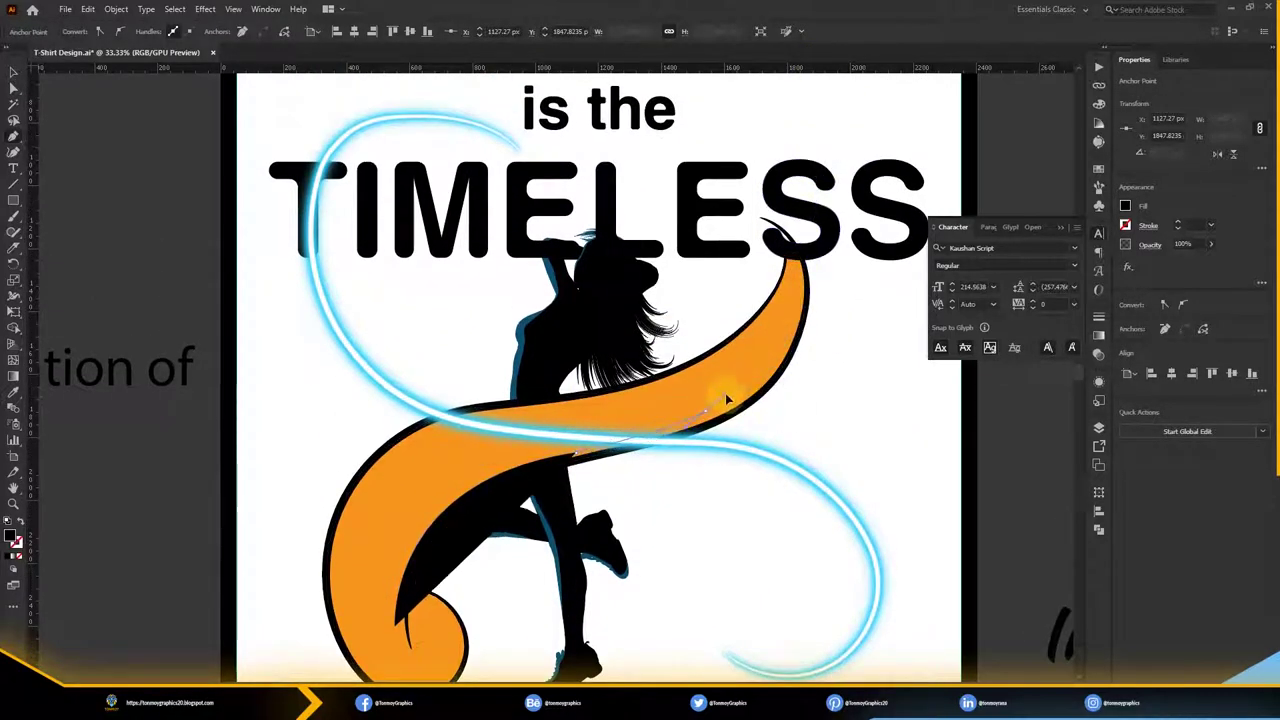
{"action": "mouse_move", "coordinate": [394, 623]}
{"action": "left_mouse_down"}
{"action": "mouse_move", "coordinate": [568, 457]}
{"action": "mouse_move", "coordinate": [776, 378]}
{"action": "left_mouse_up"}
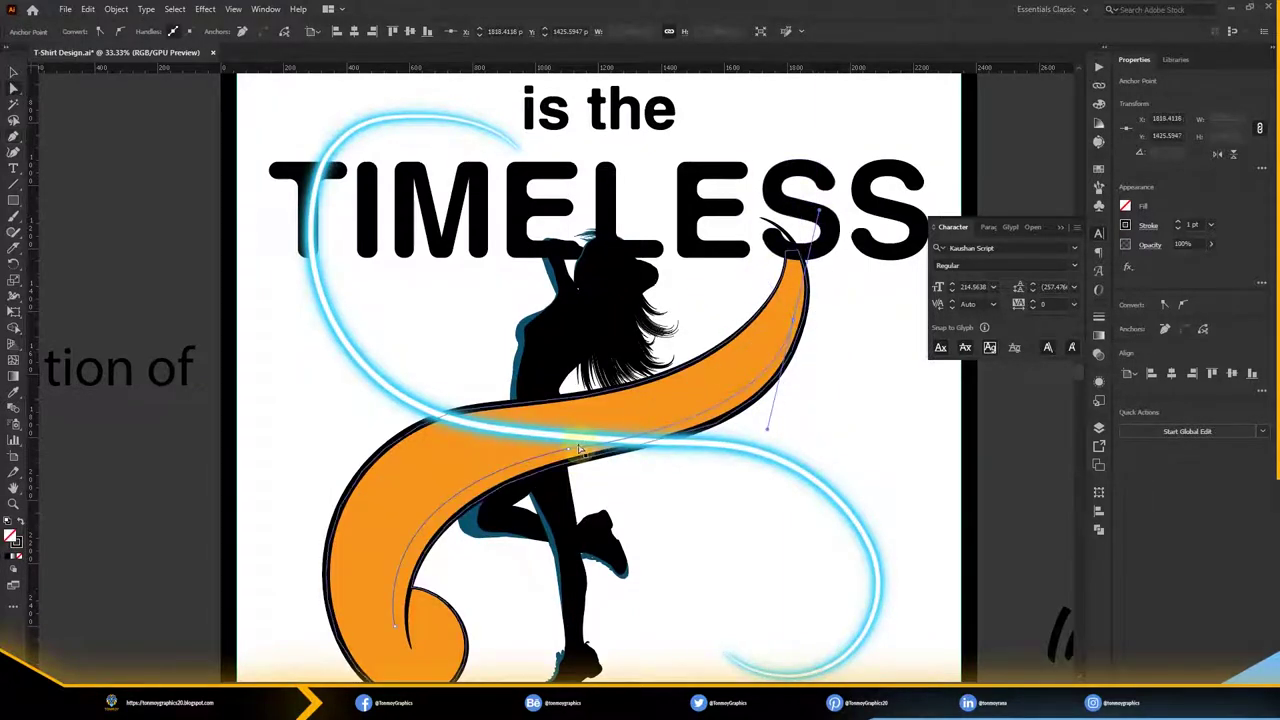
{"action": "left_click_drag", "start_coordinate": [580, 450], "coordinate": [596, 548]}
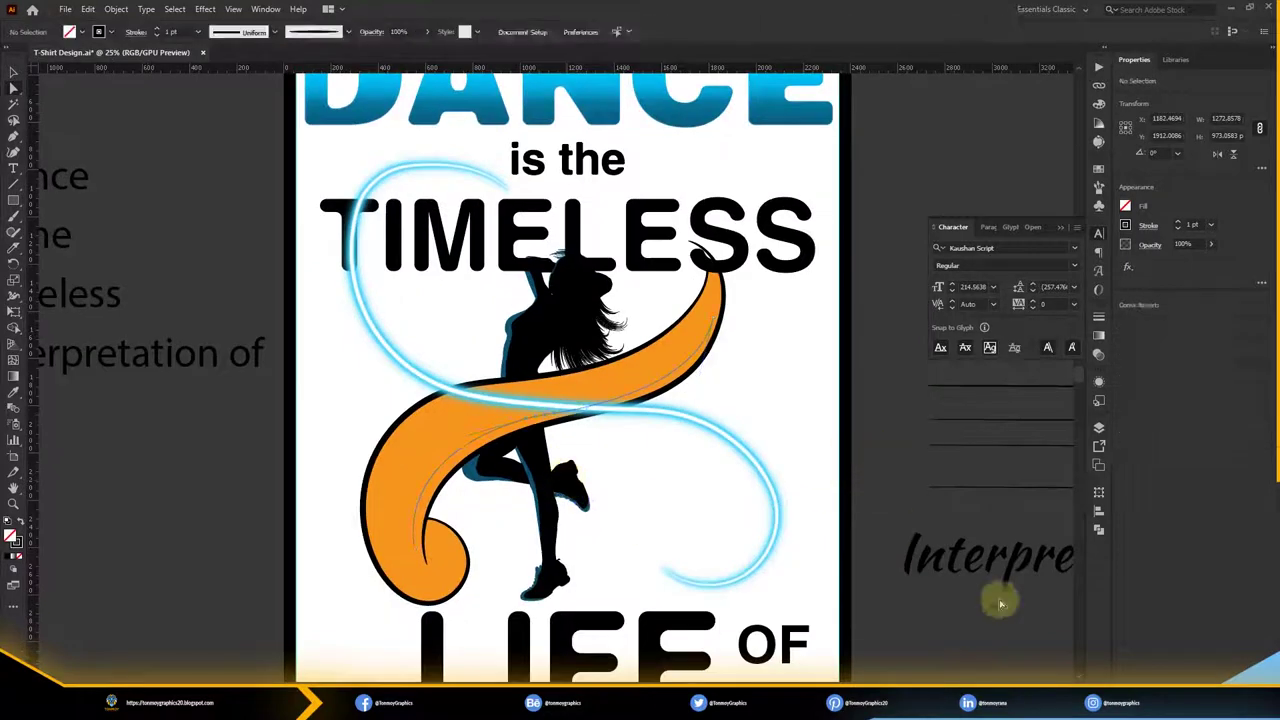
Paste 'Interpretation' onto the new swoosh path and resize its letters to fit the ribbon
{"action": "left_click", "coordinate": [1008, 565]}
{"action": "left_click", "coordinate": [385, 520]}
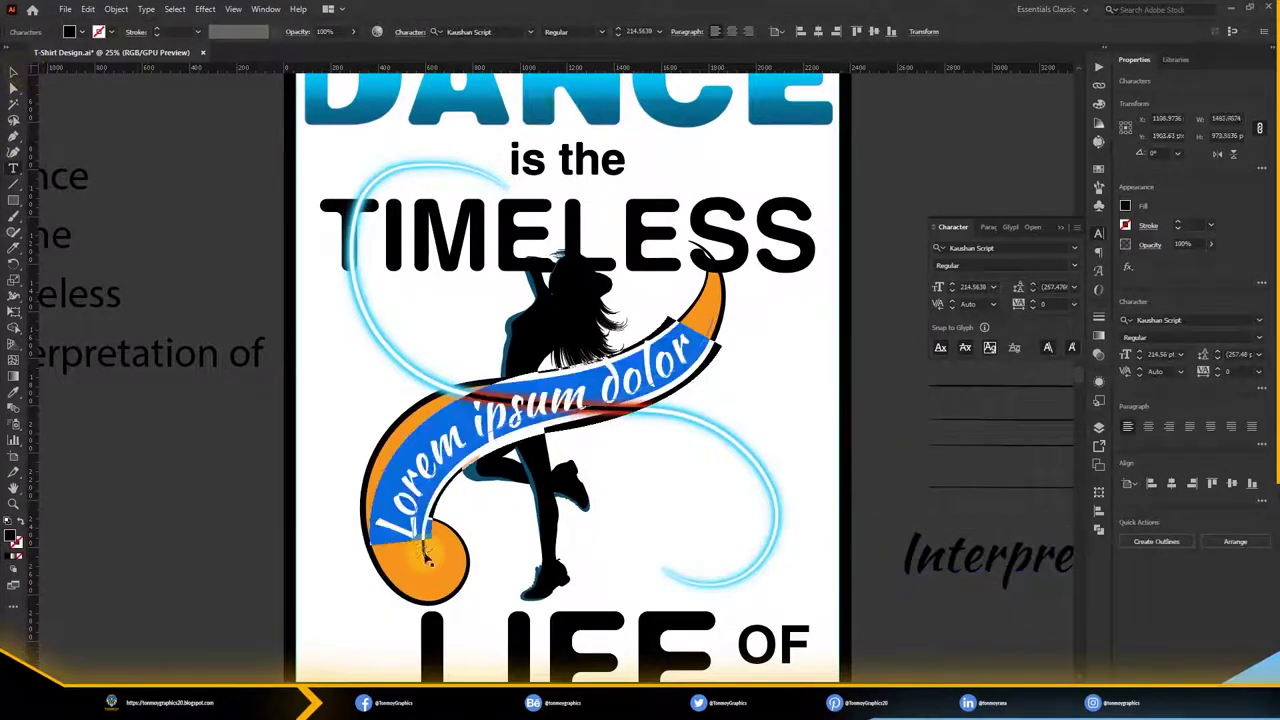
{"action": "type", "text": "Interpretation"}
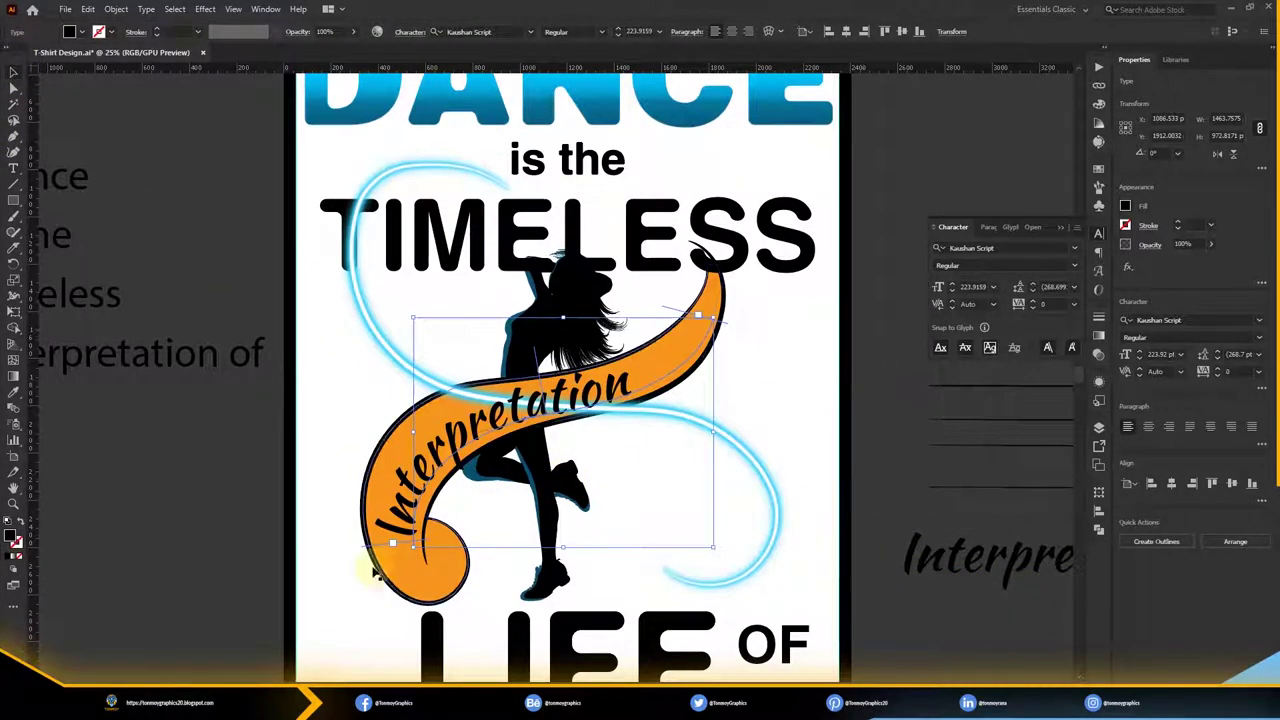
{"action": "key", "text": "Escape"}
{"action": "left_click", "coordinate": [771, 406]}
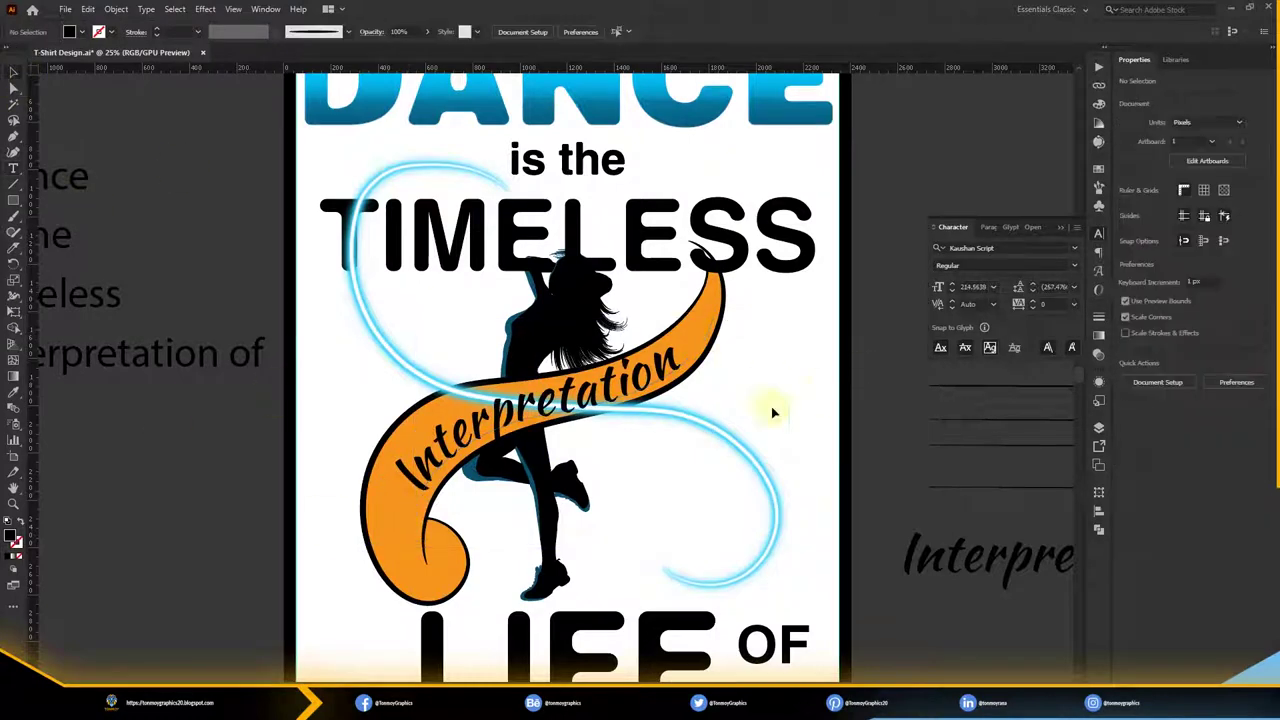
{"action": "key", "text": "ctrl+equal"}
{"action": "left_click_drag", "start_coordinate": [712, 345], "coordinate": [545, 405]}
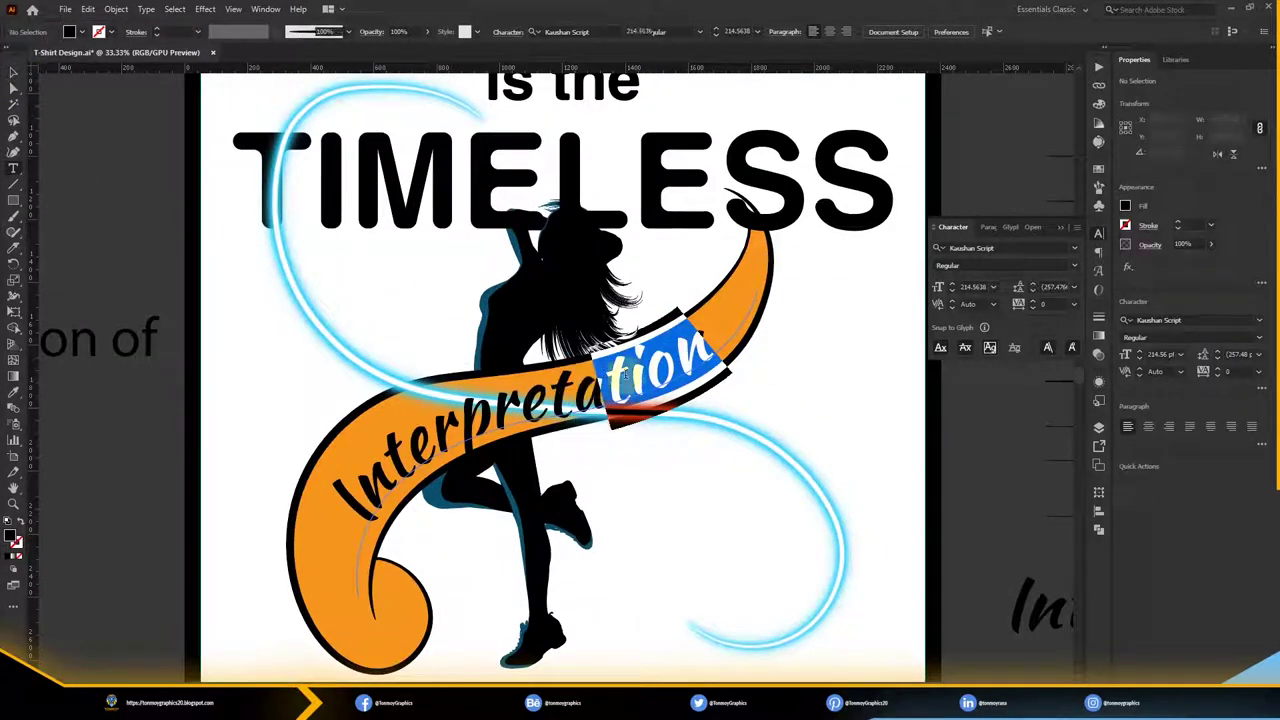
{"action": "left_click", "coordinate": [951, 285]}
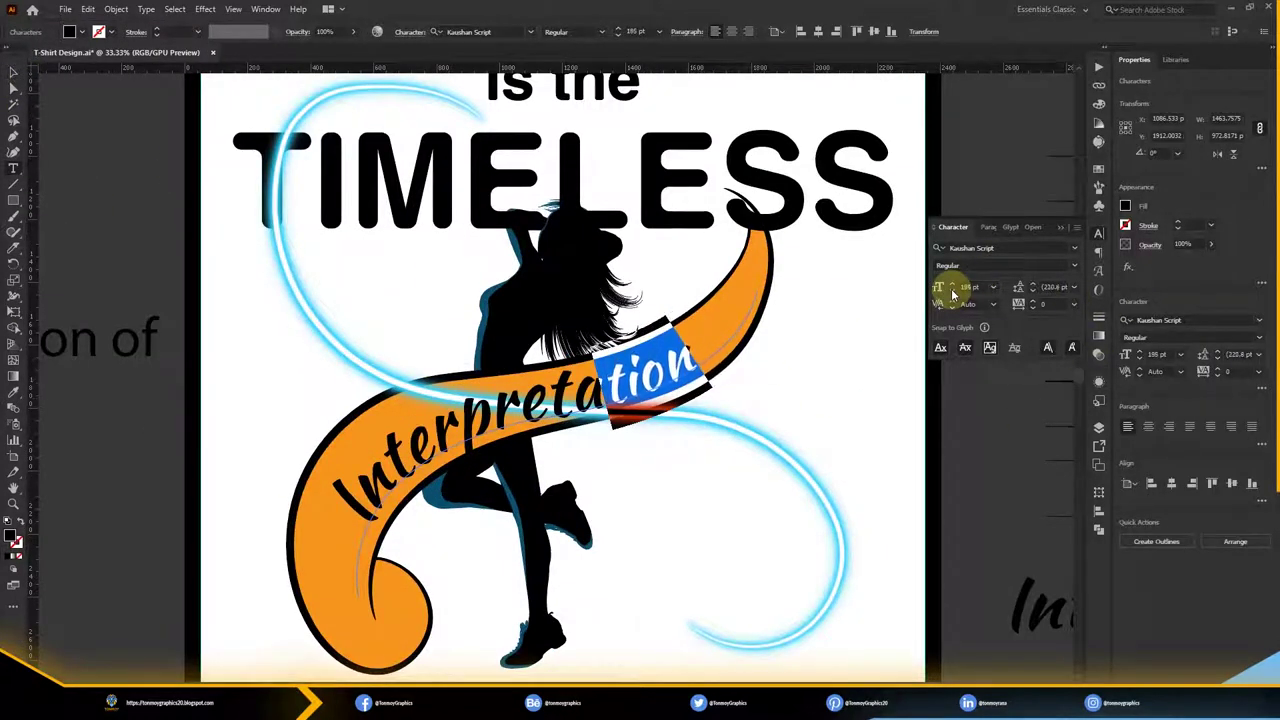
{"action": "left_click", "coordinate": [34, 74]}
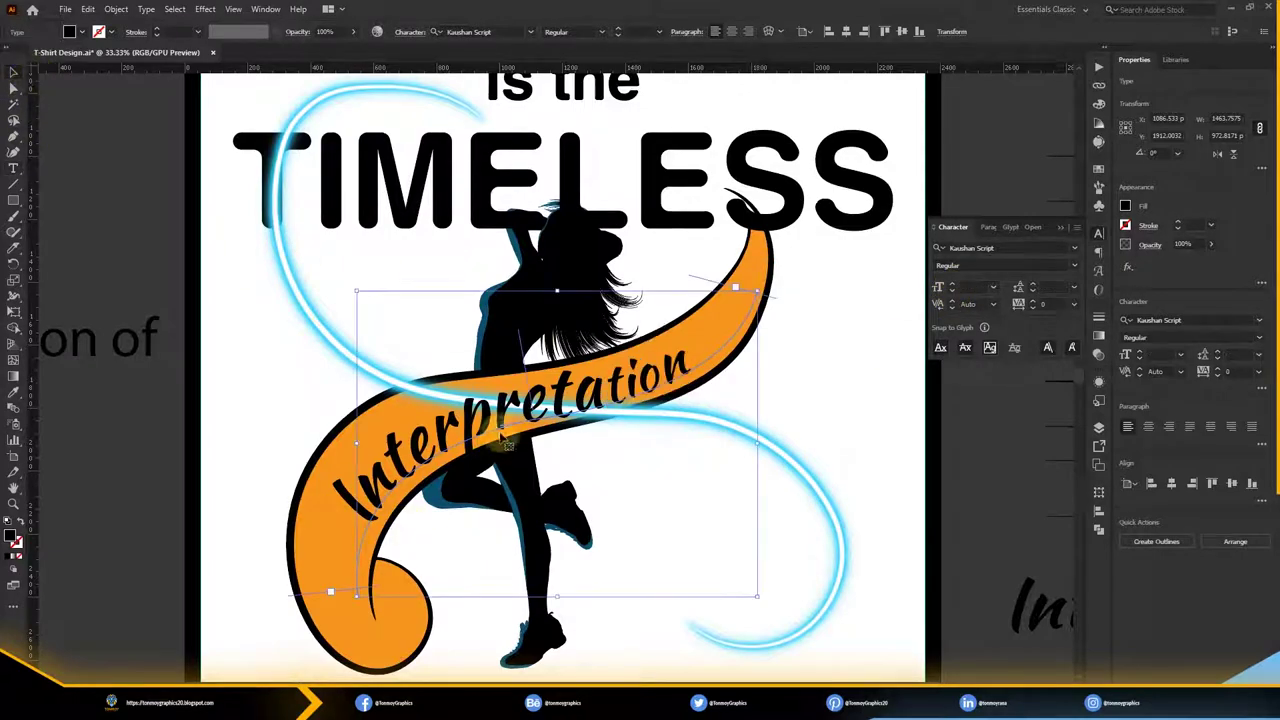
Convert the curved Interpretation text to outlines, then tilt and settle it onto the ribbon
{"action": "scroll", "coordinate": [734, 279], "scroll_direction": "down", "scroll_amount": 3}
{"action": "scroll", "coordinate": [734, 279], "scroll_direction": "up", "scroll_amount": 3}
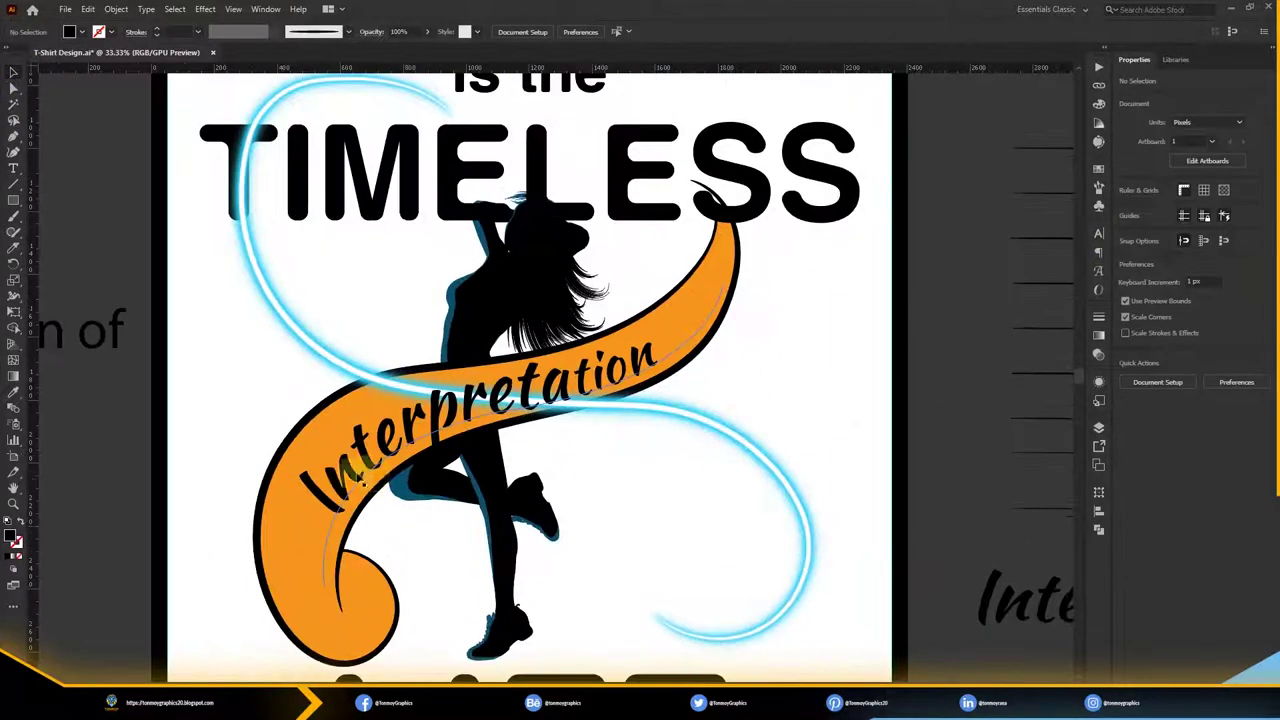
{"action": "right_click", "coordinate": [368, 459]}
{"action": "left_click", "coordinate": [408, 269]}
{"action": "left_click", "coordinate": [116, 9]}
{"action": "left_click", "coordinate": [163, 134]}
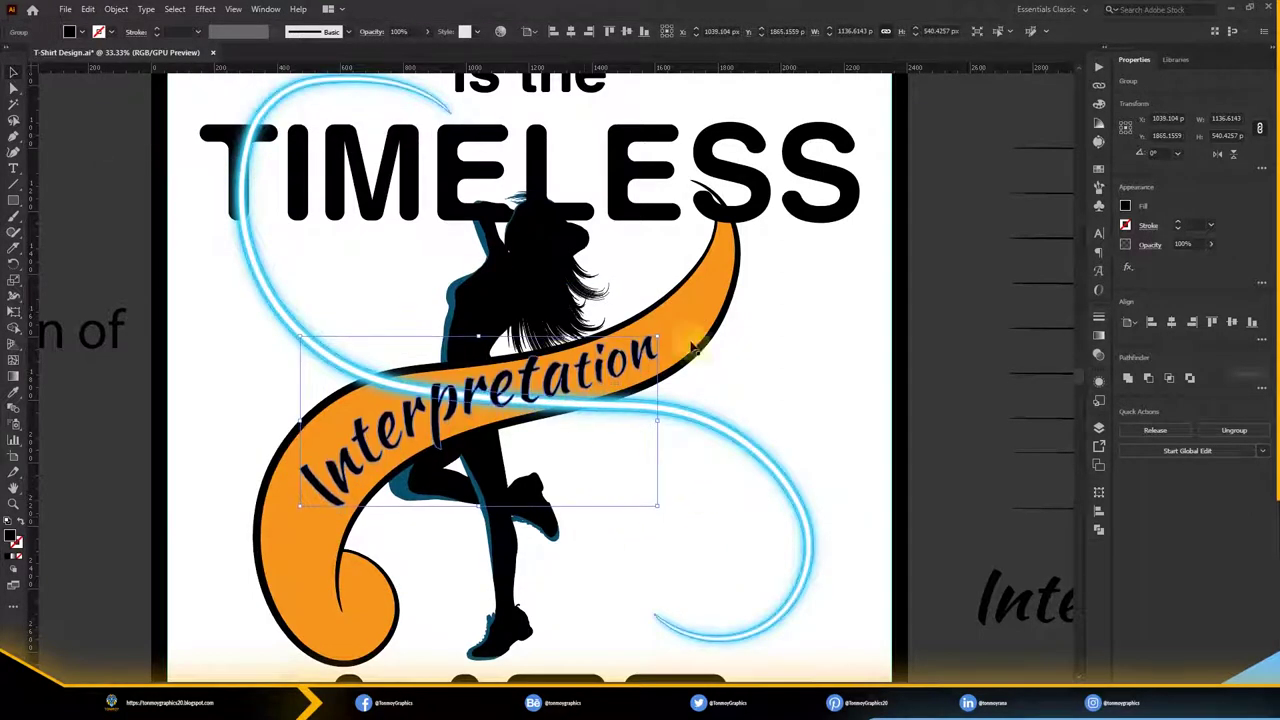
{"action": "left_click_drag", "start_coordinate": [694, 343], "coordinate": [680, 351]}
{"action": "left_click_drag", "start_coordinate": [486, 457], "coordinate": [490, 490]}
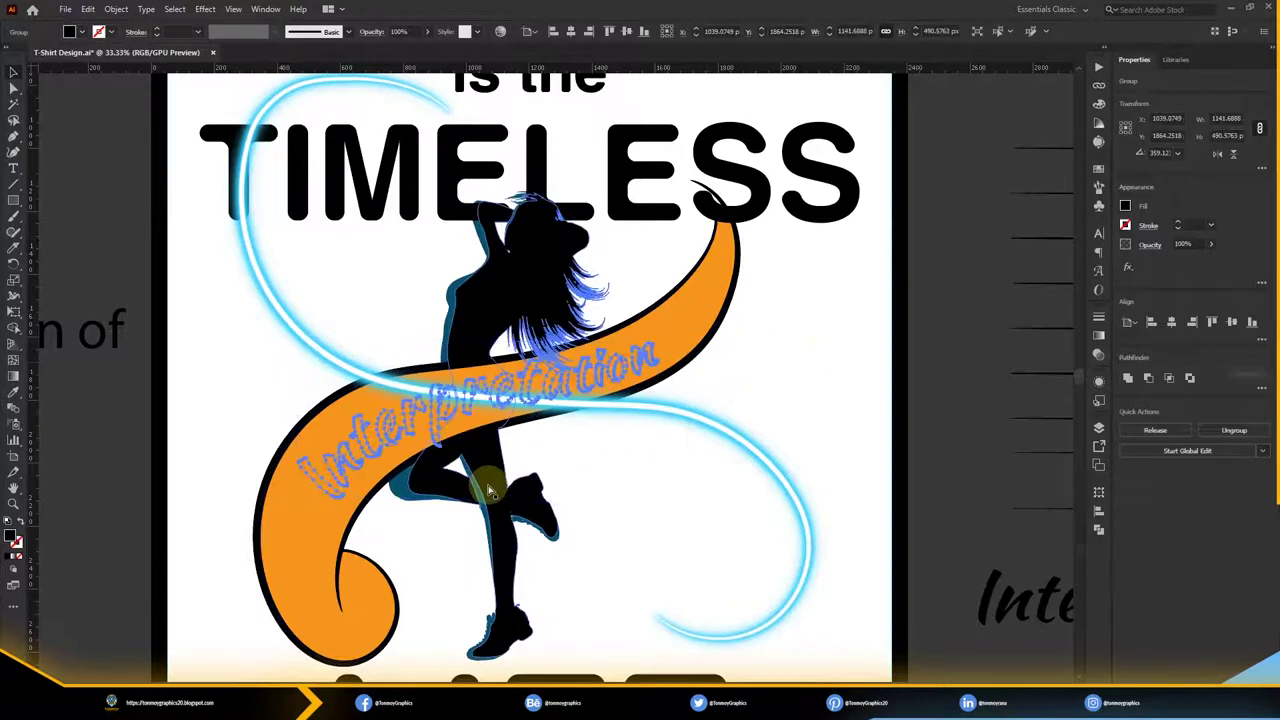
{"action": "key", "text": "ctrl+minus"}
{"action": "key", "text": "ctrl+minus"}
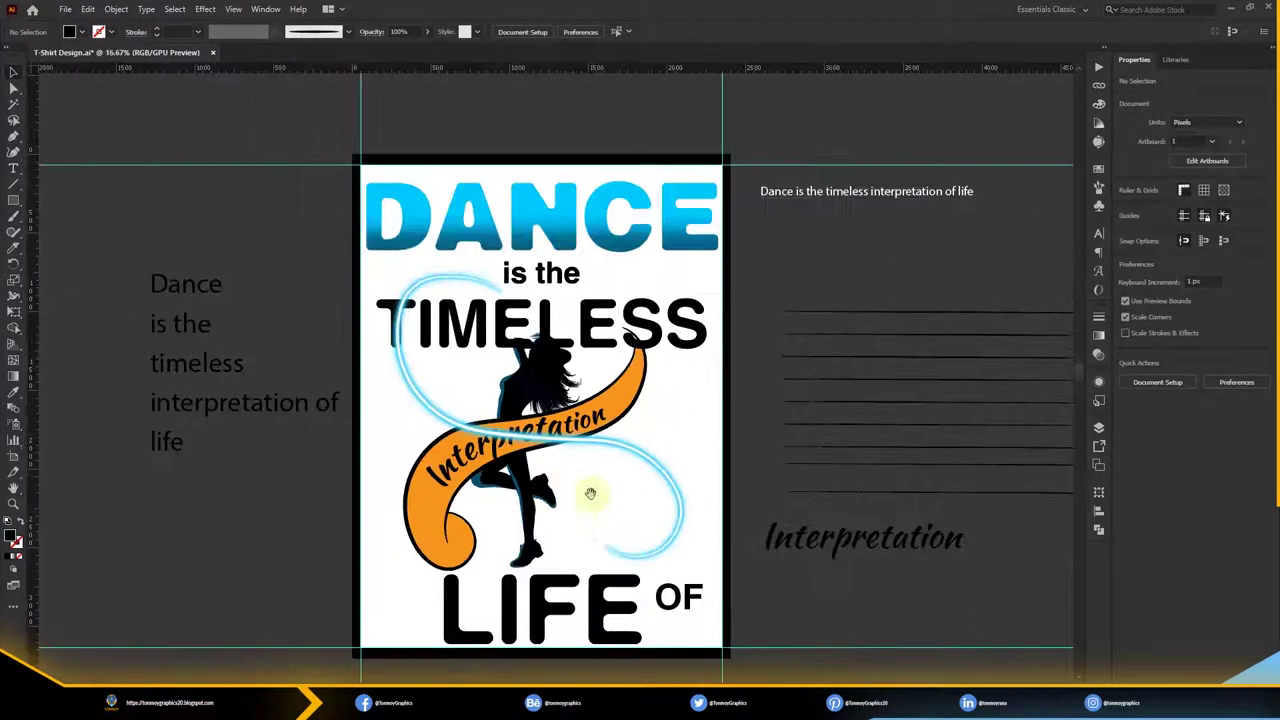
Recolour the orange Interpretation ribbon with DANCE's blue using the Eyedropper
{"action": "left_click", "coordinate": [612, 335]}
{"action": "key", "text": "i"}
{"action": "left_click", "coordinate": [586, 190]}
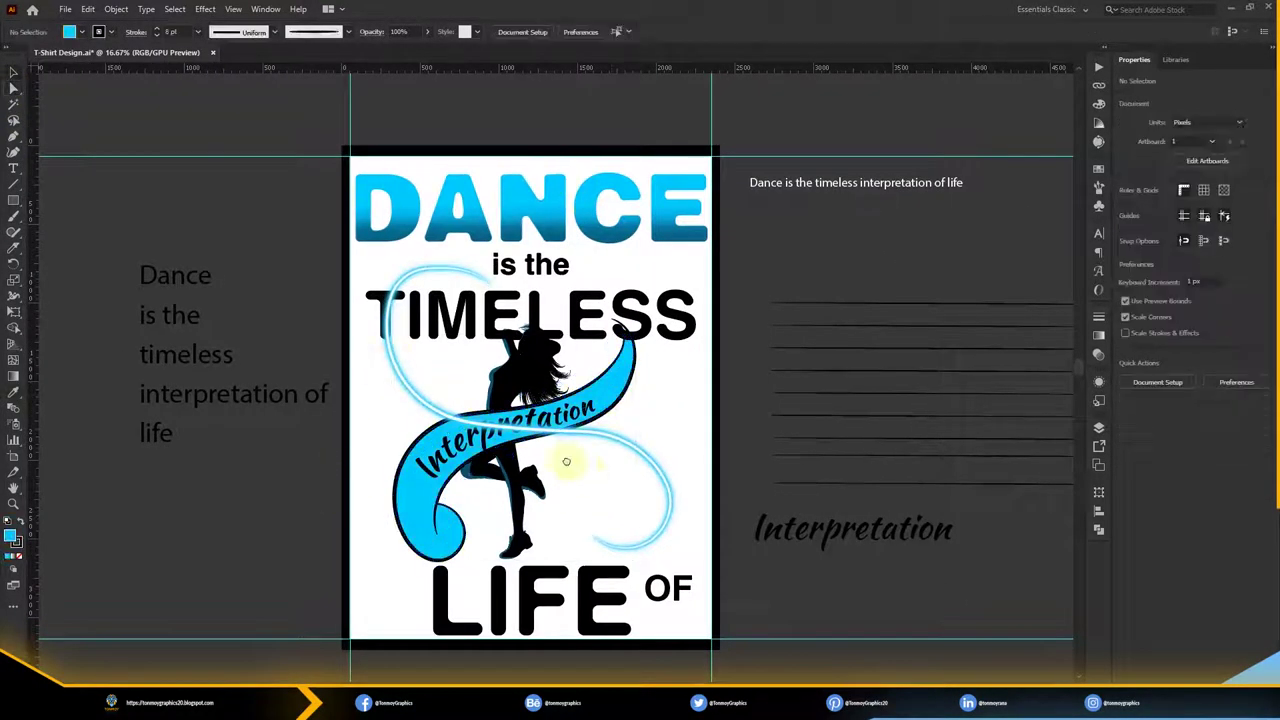
{"action": "key", "text": "ctrl+shift+a"}
Move OF up above LIFE and convert it to outlines
{"action": "left_click_drag", "start_coordinate": [597, 608], "coordinate": [486, 540]}
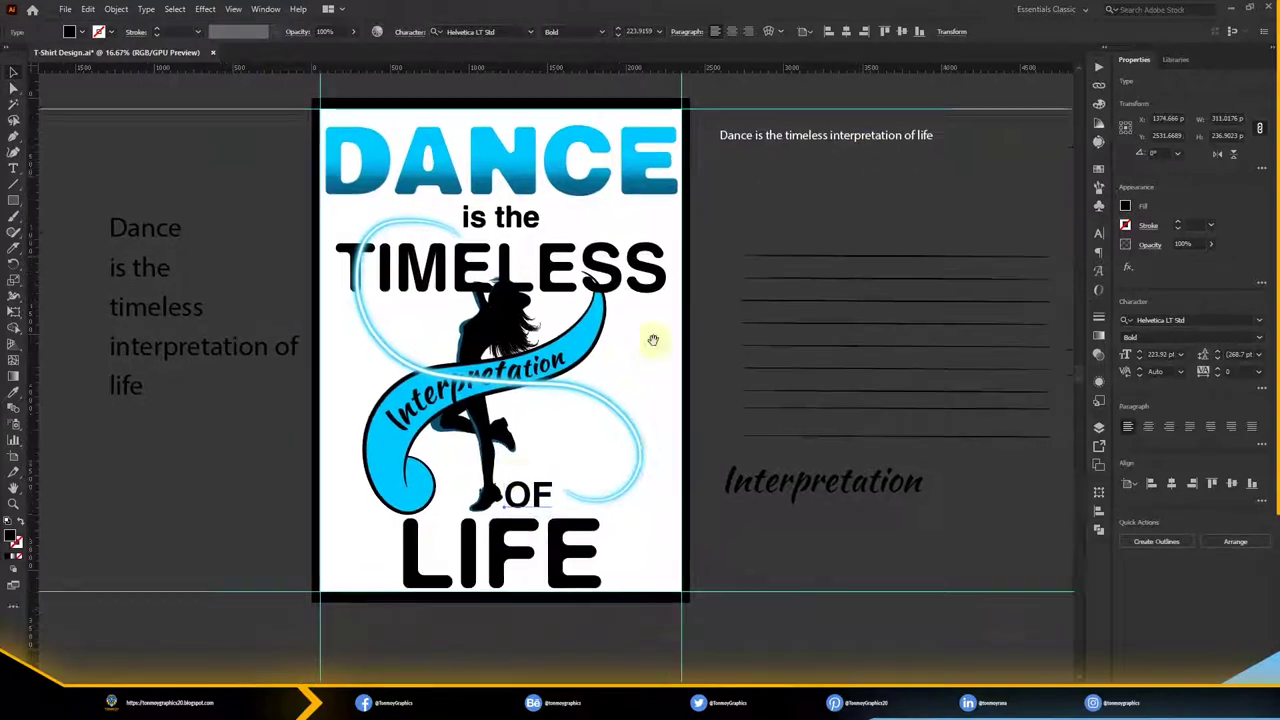
{"action": "scroll", "coordinate": [509, 474], "scroll_direction": "up", "scroll_amount": 2}
{"action": "scroll", "coordinate": [509, 474], "scroll_direction": "down", "scroll_amount": 2}
{"action": "left_click", "coordinate": [530, 495]}
{"action": "right_click", "coordinate": [520, 500]}
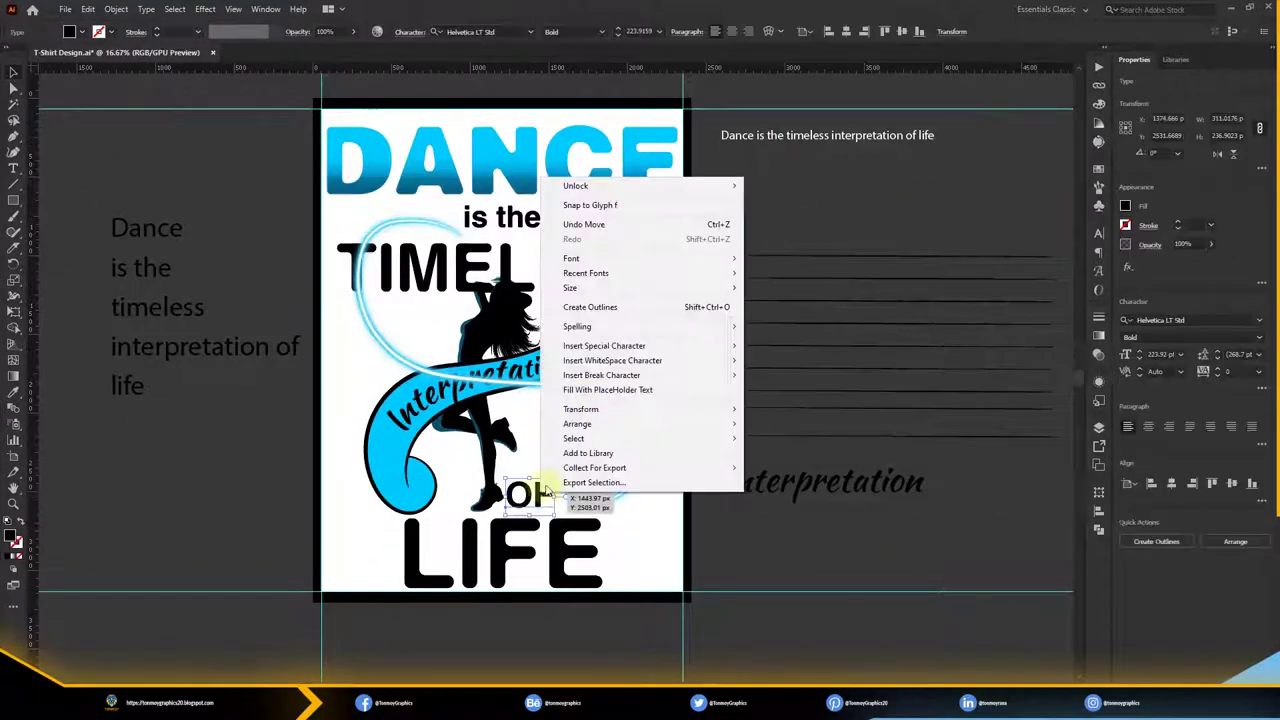
{"action": "key", "text": "Escape"}
{"action": "key", "text": "a"}
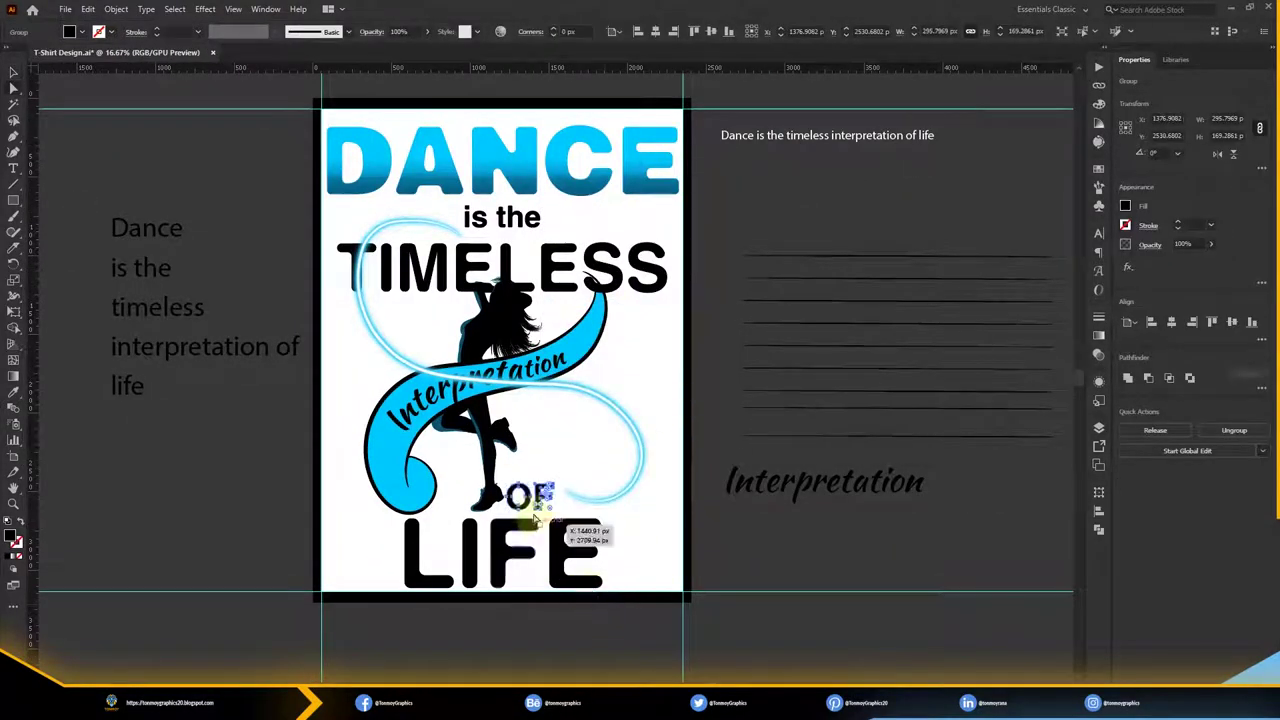
{"action": "scroll", "coordinate": [560, 500], "scroll_direction": "up", "scroll_amount": 6}
{"action": "scroll", "coordinate": [731, 496], "scroll_direction": "down", "scroll_amount": 4}
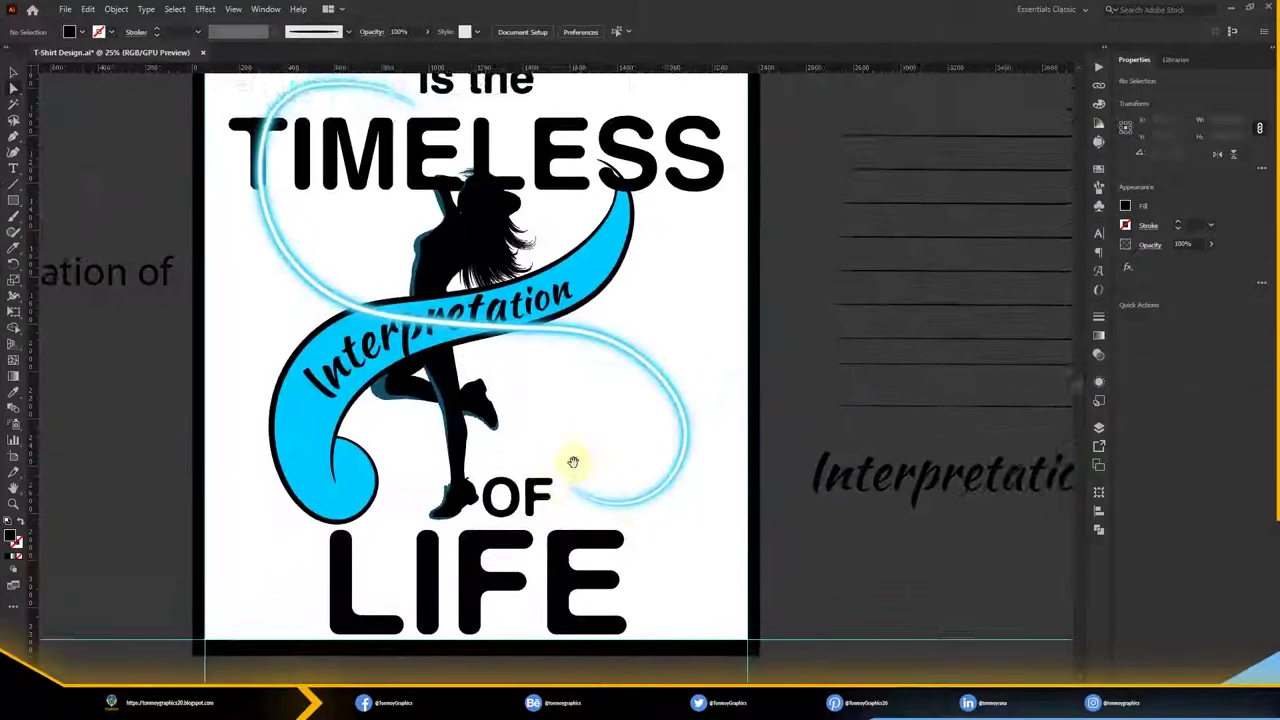
Inspect the blue ribbon's fill colour, then clear the selection
{"action": "scroll", "coordinate": [590, 420], "scroll_direction": "down", "scroll_amount": 2}
{"action": "scroll", "coordinate": [571, 286], "scroll_direction": "up", "scroll_amount": 5}
{"action": "scroll", "coordinate": [571, 286], "scroll_direction": "up", "scroll_amount": 2}
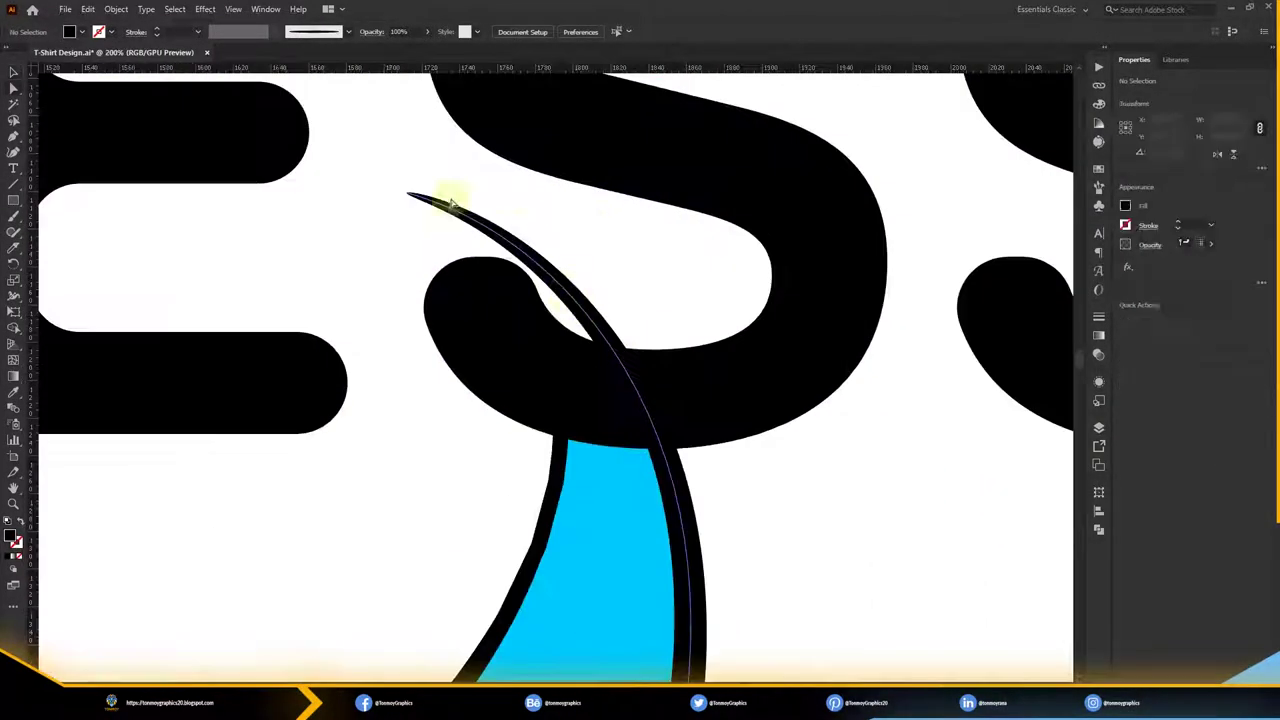
{"action": "scroll", "coordinate": [598, 572], "scroll_direction": "up", "scroll_amount": 1}
{"action": "scroll", "coordinate": [598, 572], "scroll_direction": "down", "scroll_amount": 1}
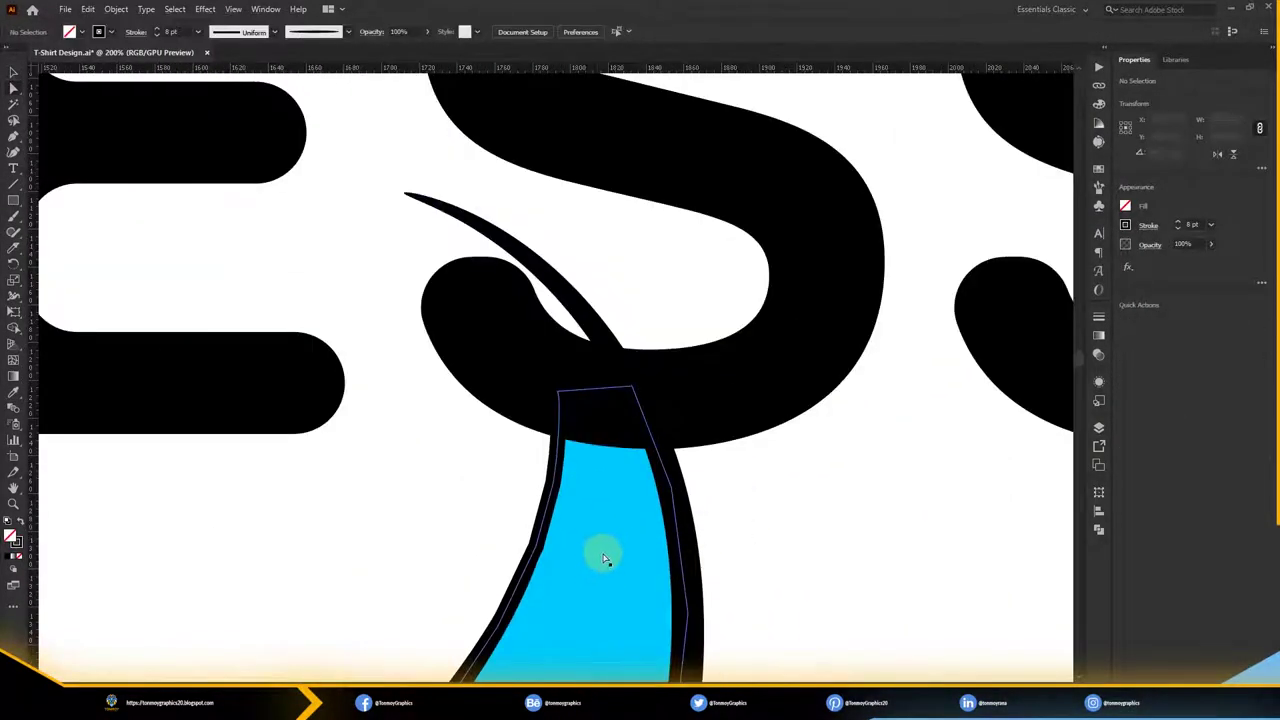
{"action": "left_click", "coordinate": [605, 558]}
{"action": "double_click", "coordinate": [14, 538]}
{"action": "key", "text": "Escape"}
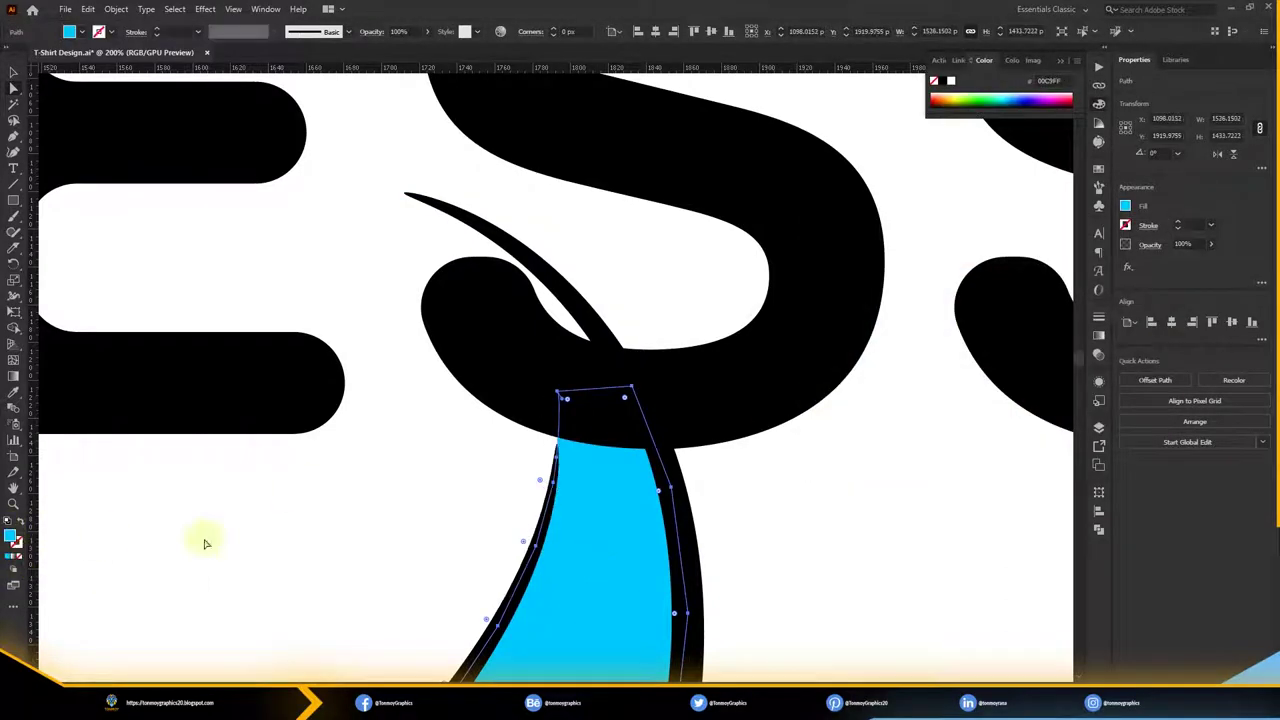
{"action": "left_click", "coordinate": [205, 543]}
Delete the upper segment of the swoosh tip under TIMELESS's S and save the design
{"action": "scroll", "coordinate": [576, 450], "scroll_direction": "up", "scroll_amount": 3}
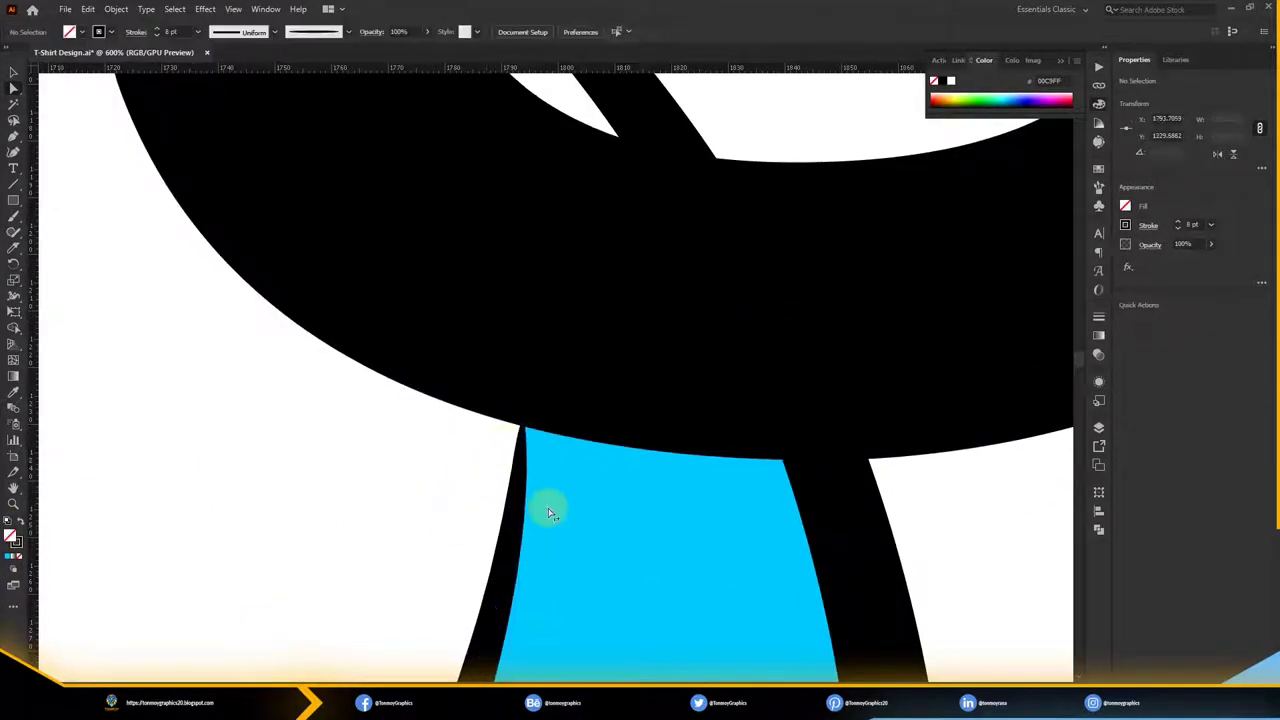
{"action": "scroll", "coordinate": [543, 508], "scroll_direction": "down", "scroll_amount": 5}
{"action": "scroll", "coordinate": [473, 390], "scroll_direction": "up", "scroll_amount": 3}
{"action": "scroll", "coordinate": [473, 390], "scroll_direction": "down", "scroll_amount": 2}
{"action": "left_click", "coordinate": [371, 286]}
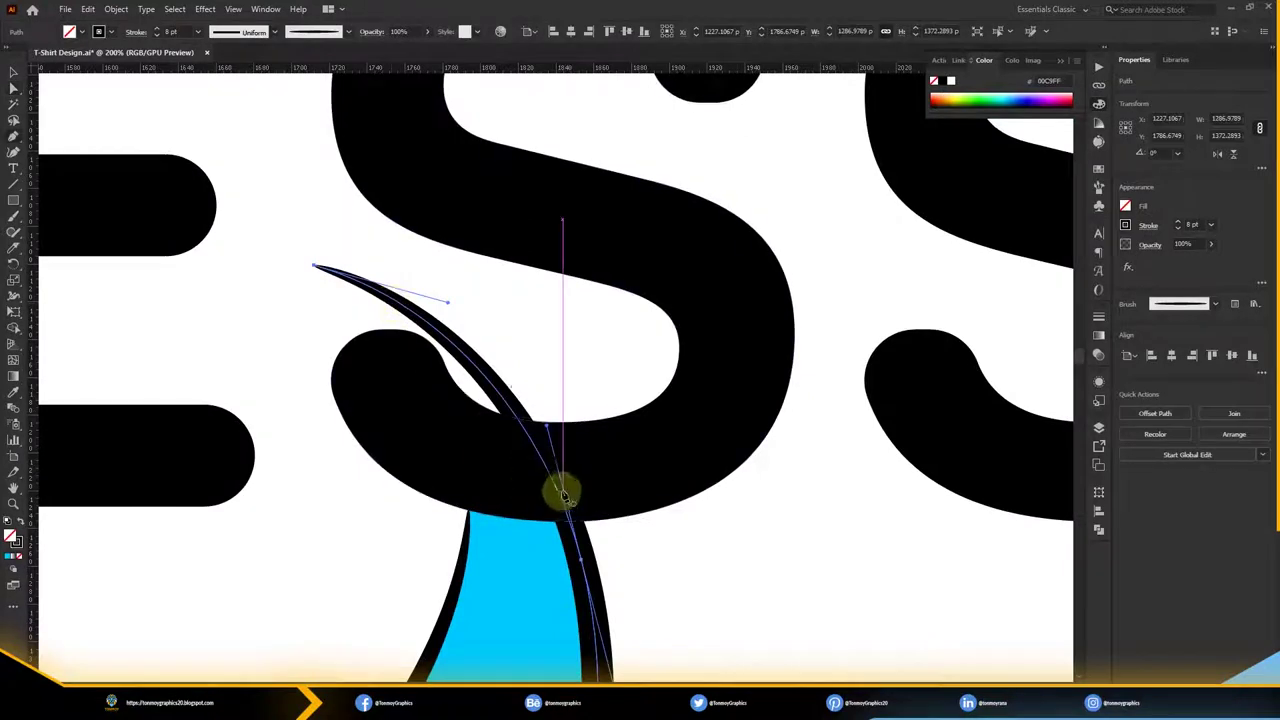
{"action": "key", "text": "Delete"}
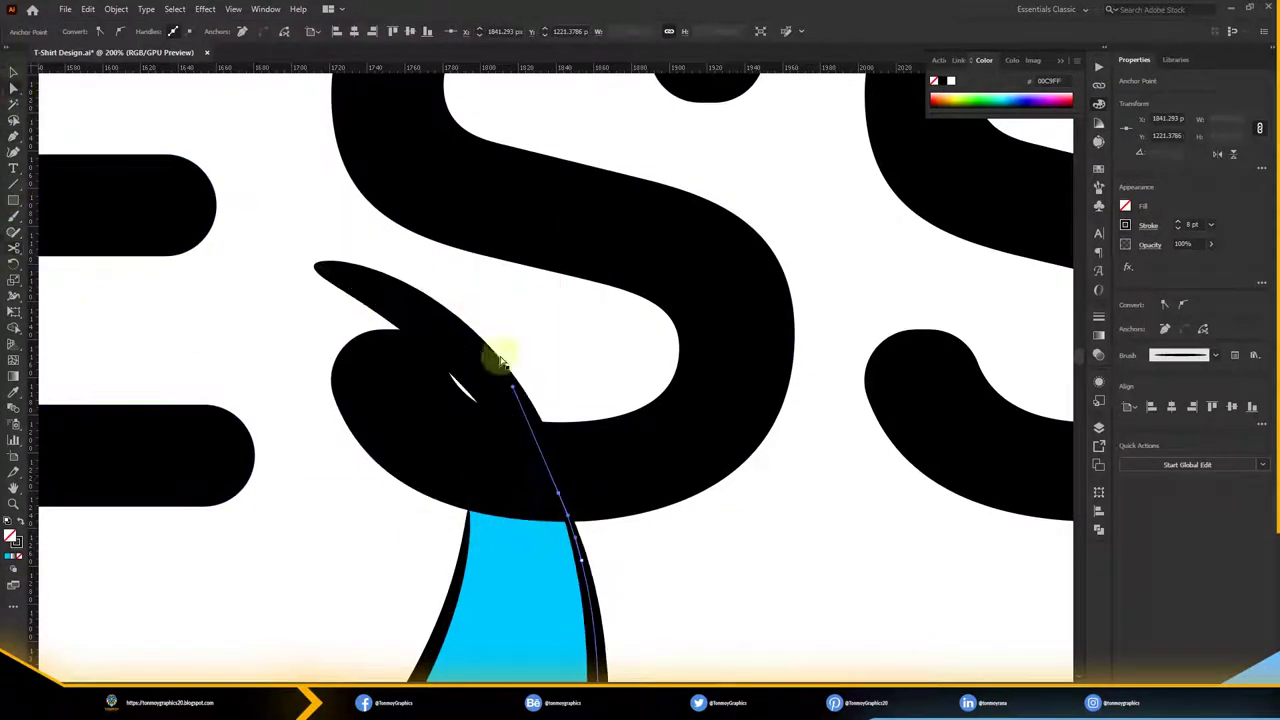
{"action": "key", "text": "ctrl+0"}
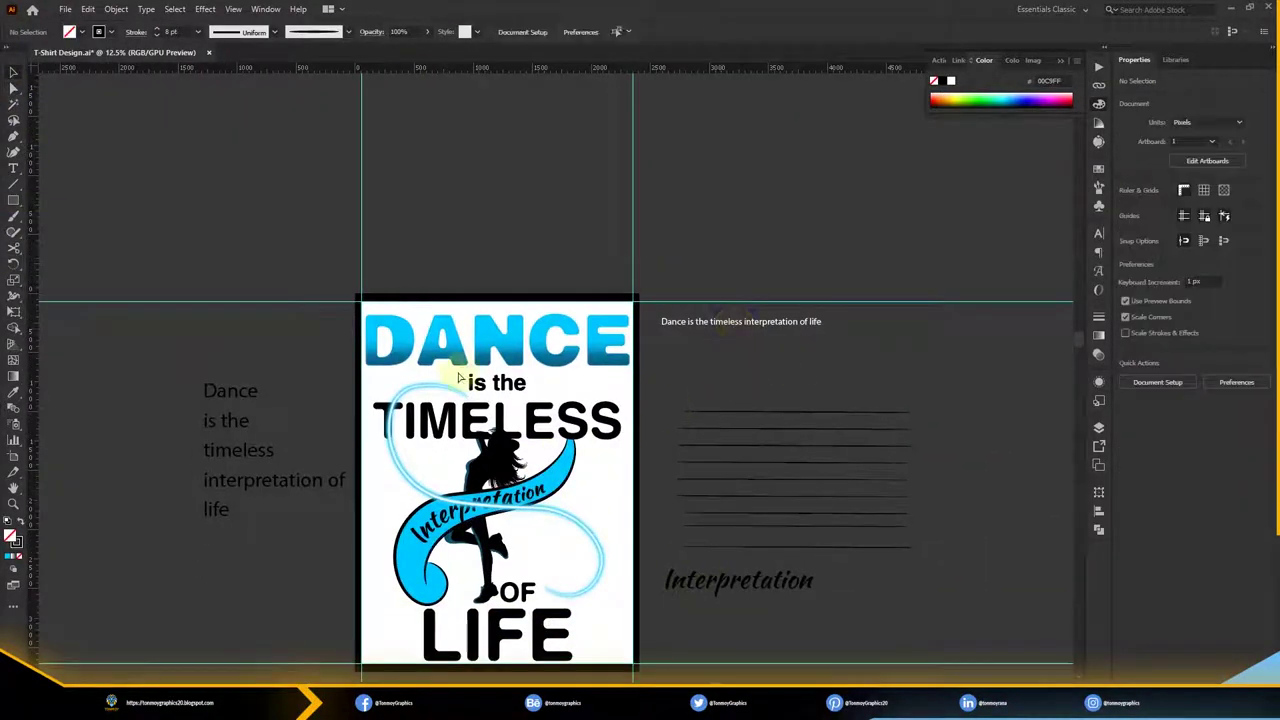
{"action": "key", "text": "ctrl+s"}
Select the Interpretation ribbon's back fold shapes for dark blue #086D91 shading
{"action": "scroll", "coordinate": [497, 560], "scroll_direction": "up", "scroll_amount": 3}
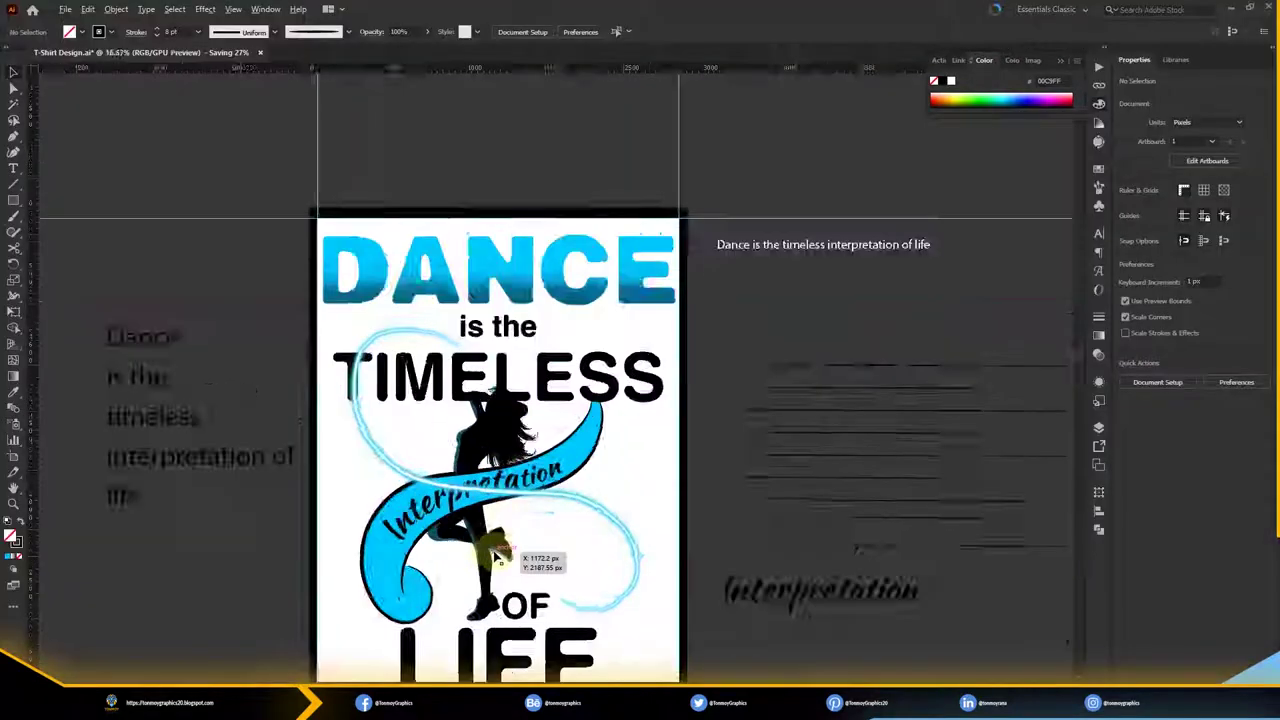
{"action": "left_click", "coordinate": [237, 485]}
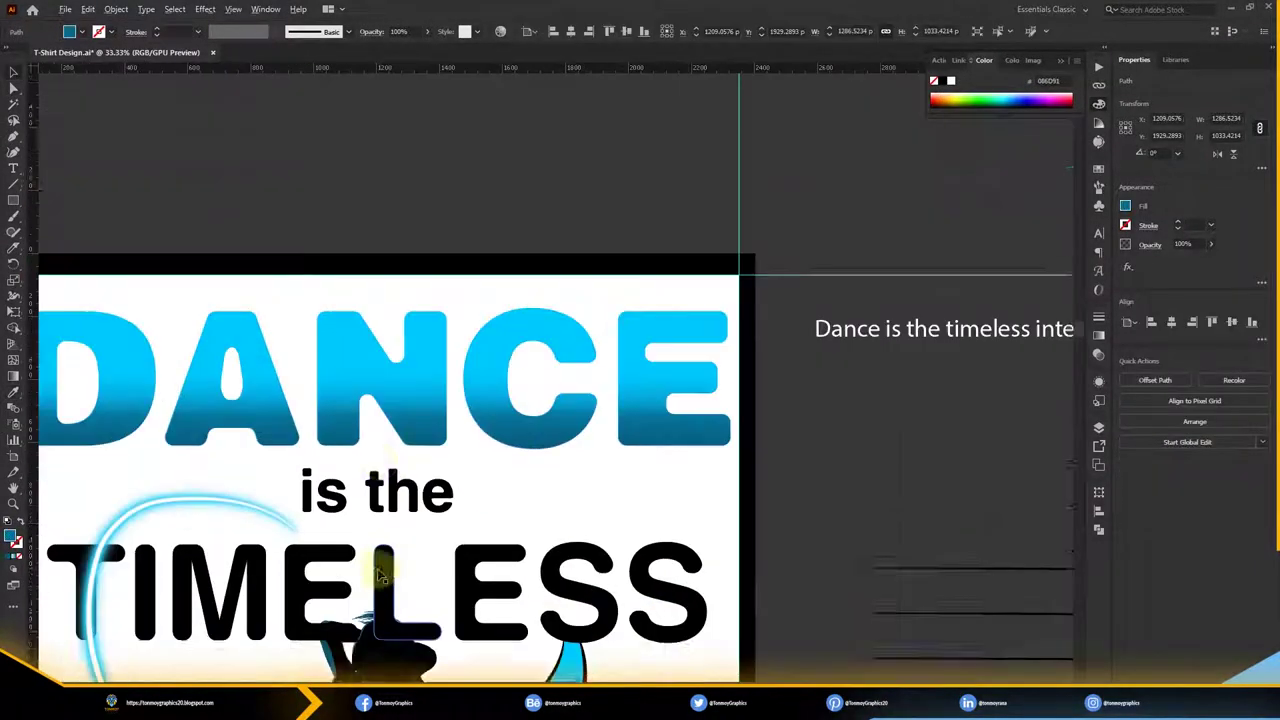
{"action": "scroll", "coordinate": [400, 585], "scroll_direction": "up", "scroll_amount": 1}
Fill the ribbon's inner band beneath the lettering with a medium blue
{"action": "scroll", "coordinate": [414, 540], "scroll_direction": "up", "scroll_amount": 1}
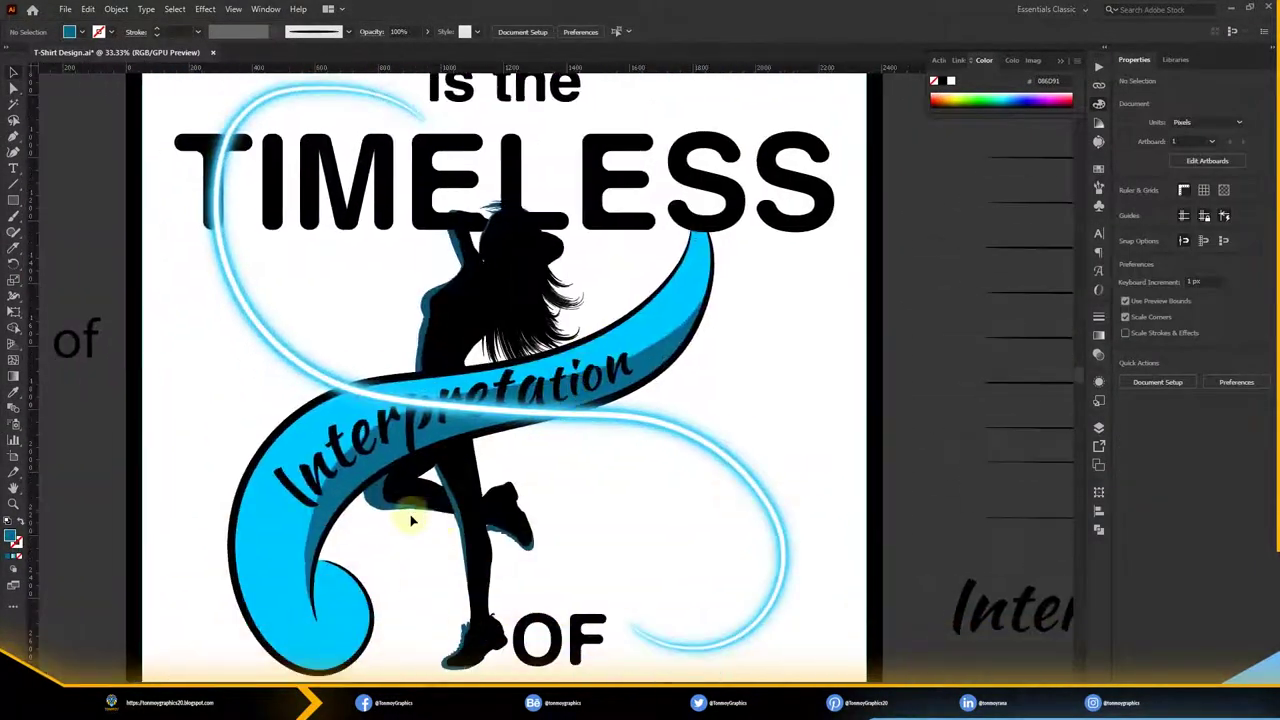
{"action": "scroll", "coordinate": [306, 563], "scroll_direction": "up", "scroll_amount": 2}
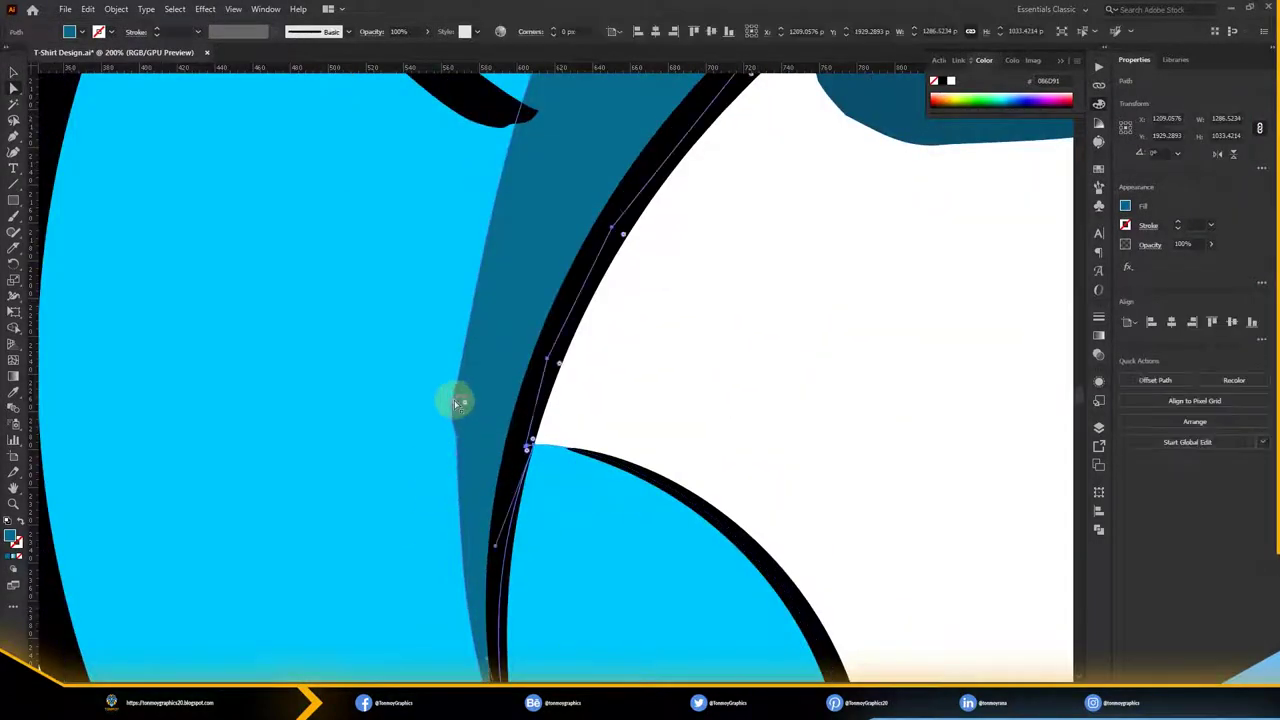
{"action": "left_click", "coordinate": [467, 404]}
{"action": "left_click", "coordinate": [455, 405]}
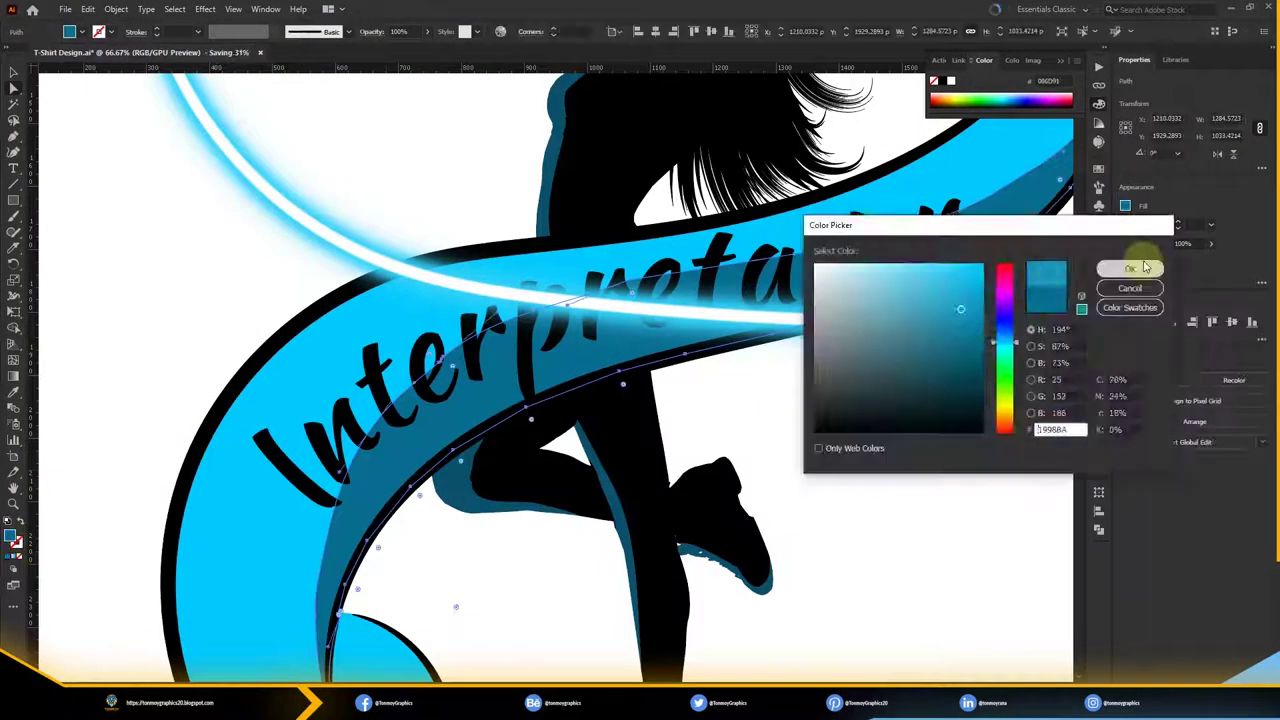
{"action": "left_click", "coordinate": [1131, 268]}
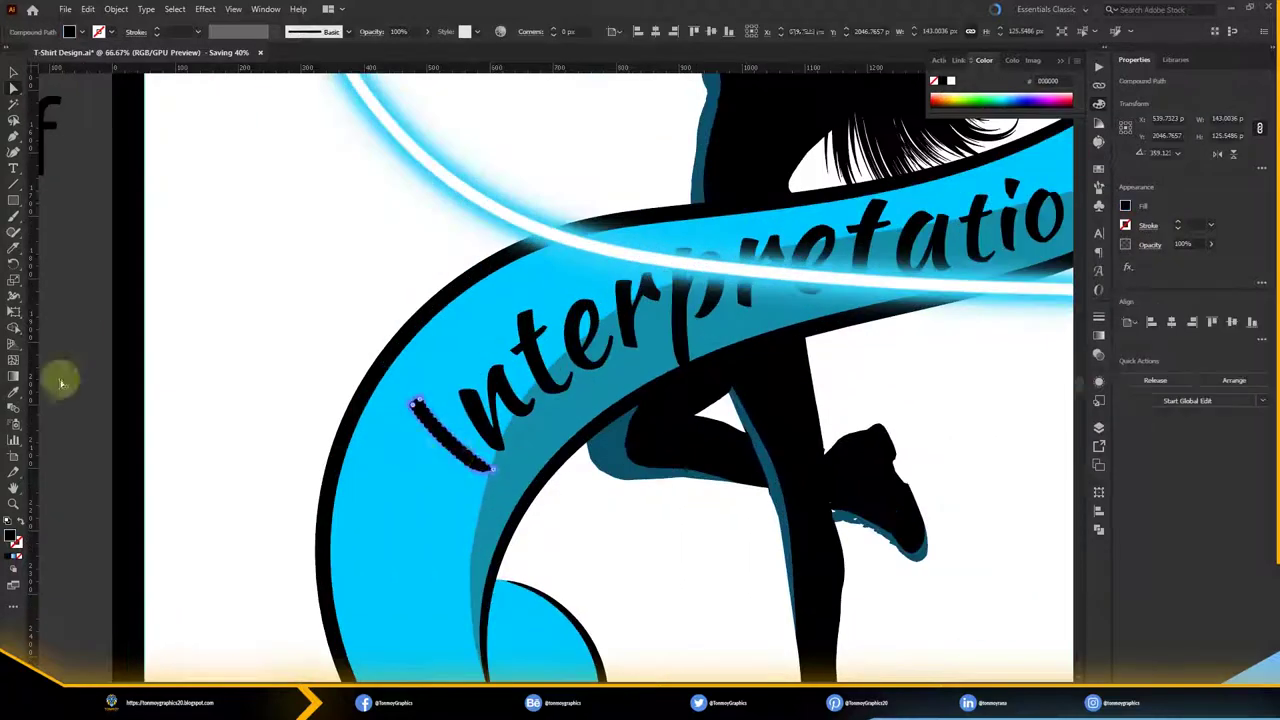
{"action": "left_click", "coordinate": [486, 420]}
{"action": "key", "text": "ctrl+minus"}
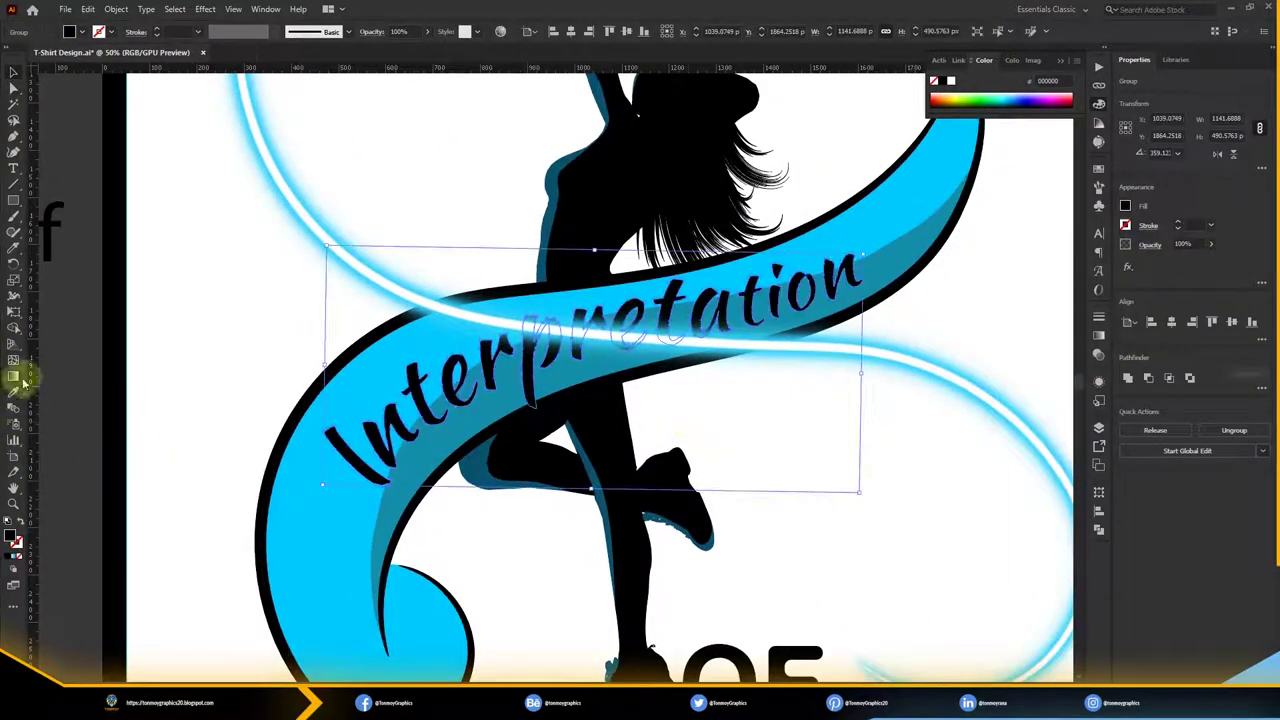
Direct-select the Interpretation letter pieces, checking them in Outline view
{"action": "left_click", "coordinate": [14, 377]}
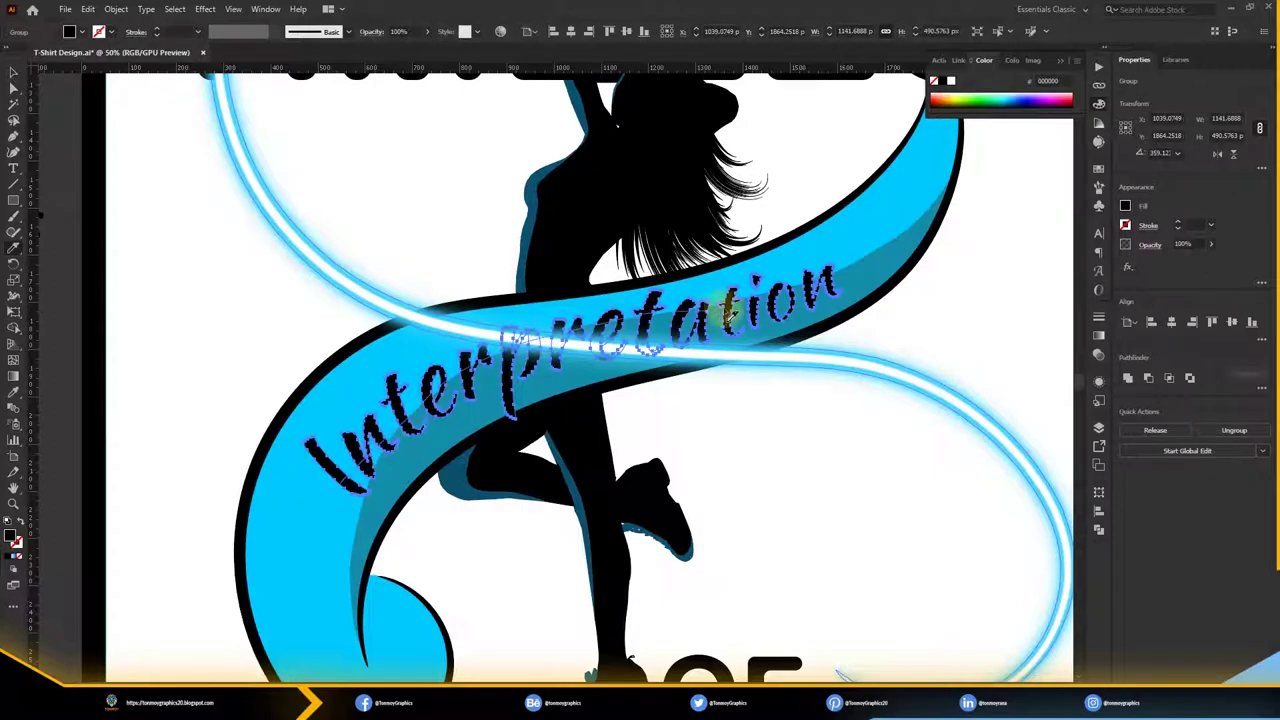
{"action": "left_click", "coordinate": [14, 88]}
{"action": "scroll", "coordinate": [337, 466], "scroll_direction": "up", "scroll_amount": 2}
{"action": "left_click", "coordinate": [410, 383]}
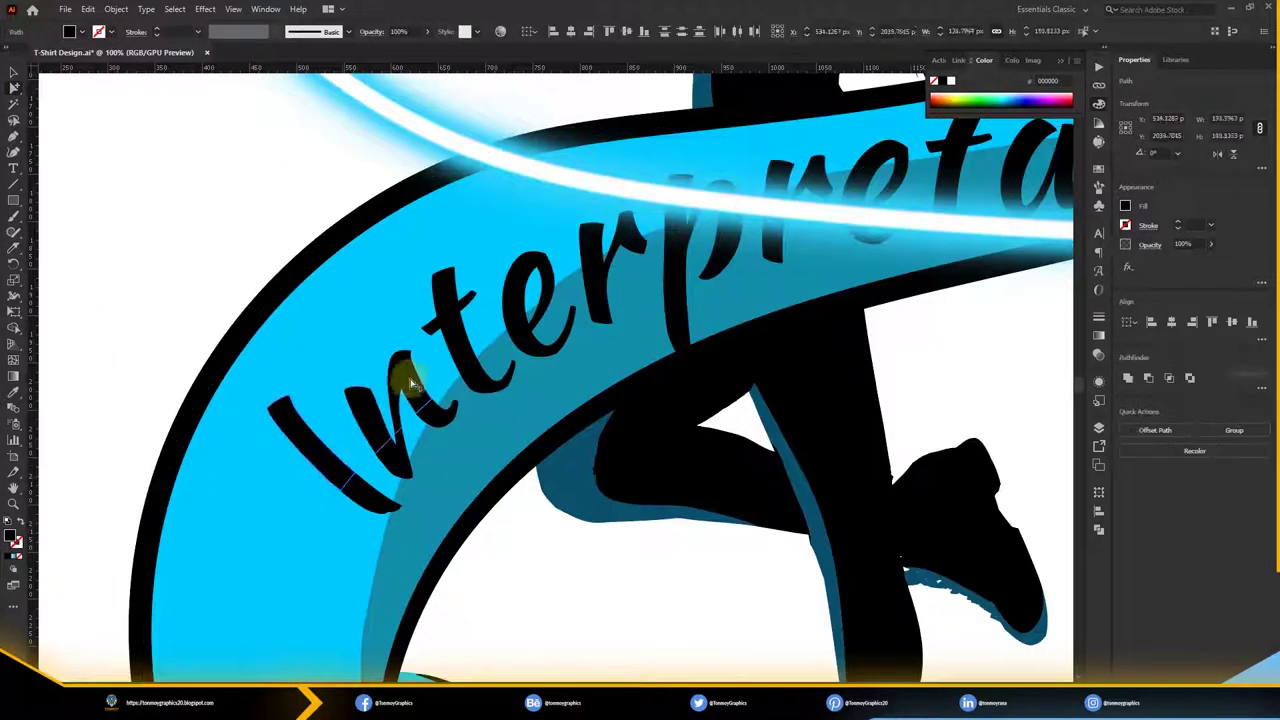
{"action": "scroll", "coordinate": [588, 258], "scroll_direction": "up", "scroll_amount": 3}
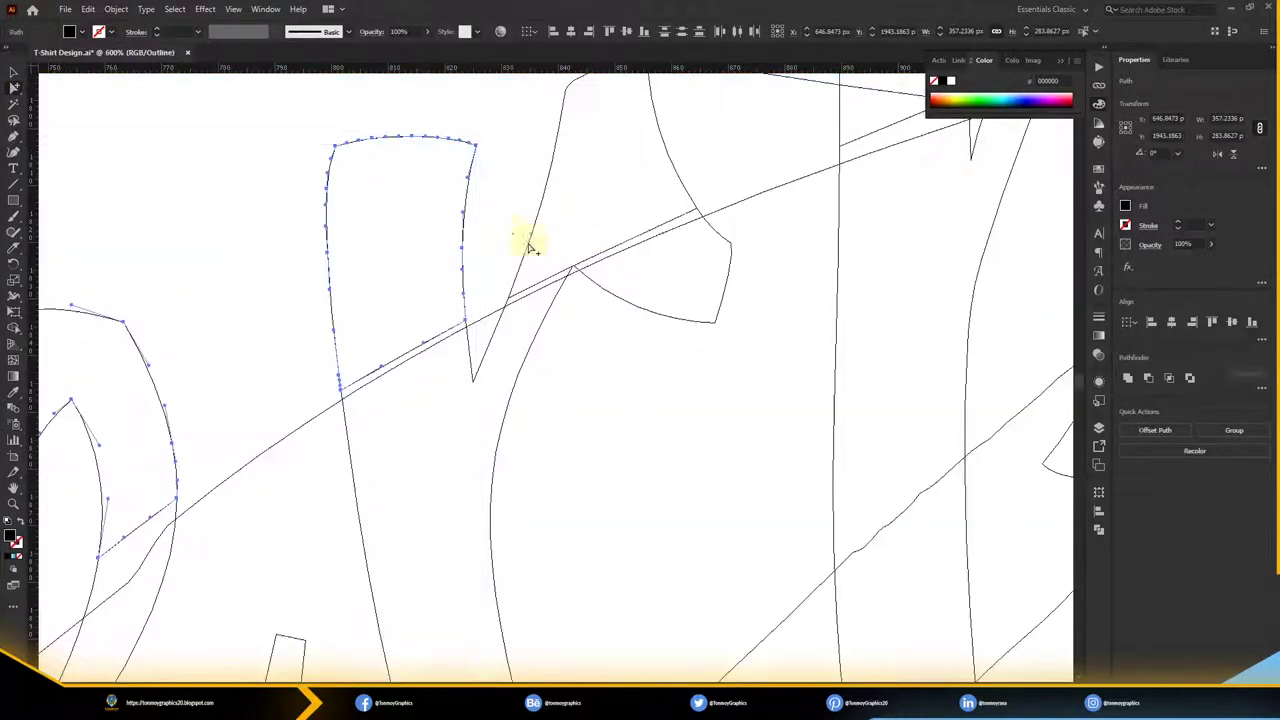
{"action": "scroll", "coordinate": [563, 294], "scroll_direction": "down", "scroll_amount": 1}
{"action": "key", "text": "ctrl+y"}
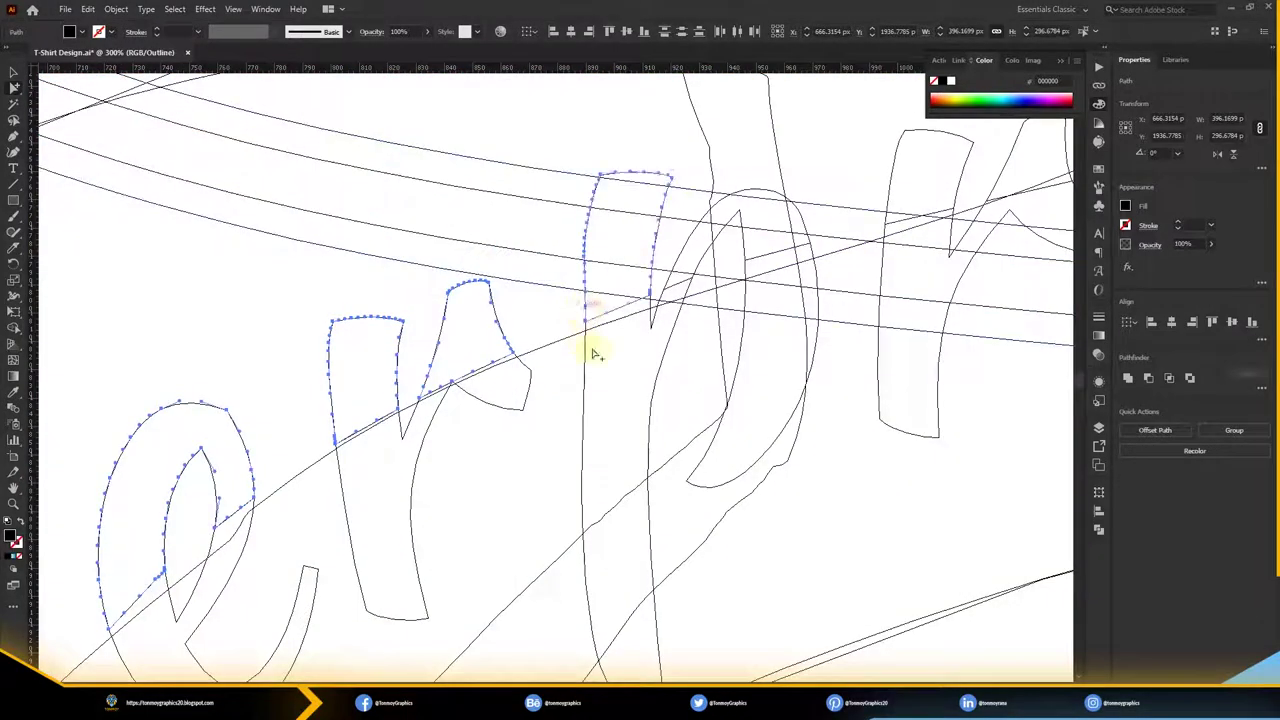
{"action": "scroll", "coordinate": [600, 330], "scroll_direction": "up", "scroll_amount": 3}
{"action": "key", "text": "ctrl+y"}
{"action": "scroll", "coordinate": [620, 300], "scroll_direction": "down", "scroll_amount": 3}
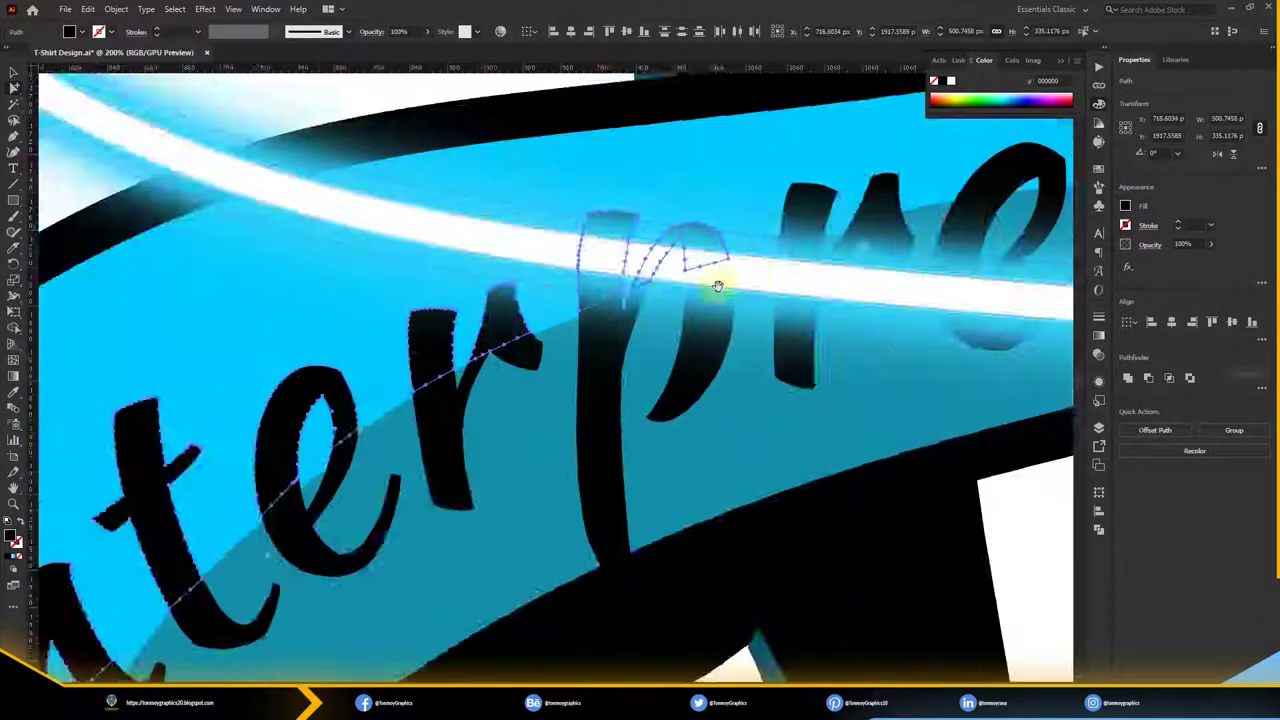
{"action": "scroll", "coordinate": [714, 286], "scroll_direction": "up", "scroll_amount": 1}
{"action": "key", "text": "ctrl+y"}
{"action": "key", "text": "ctrl+y"}
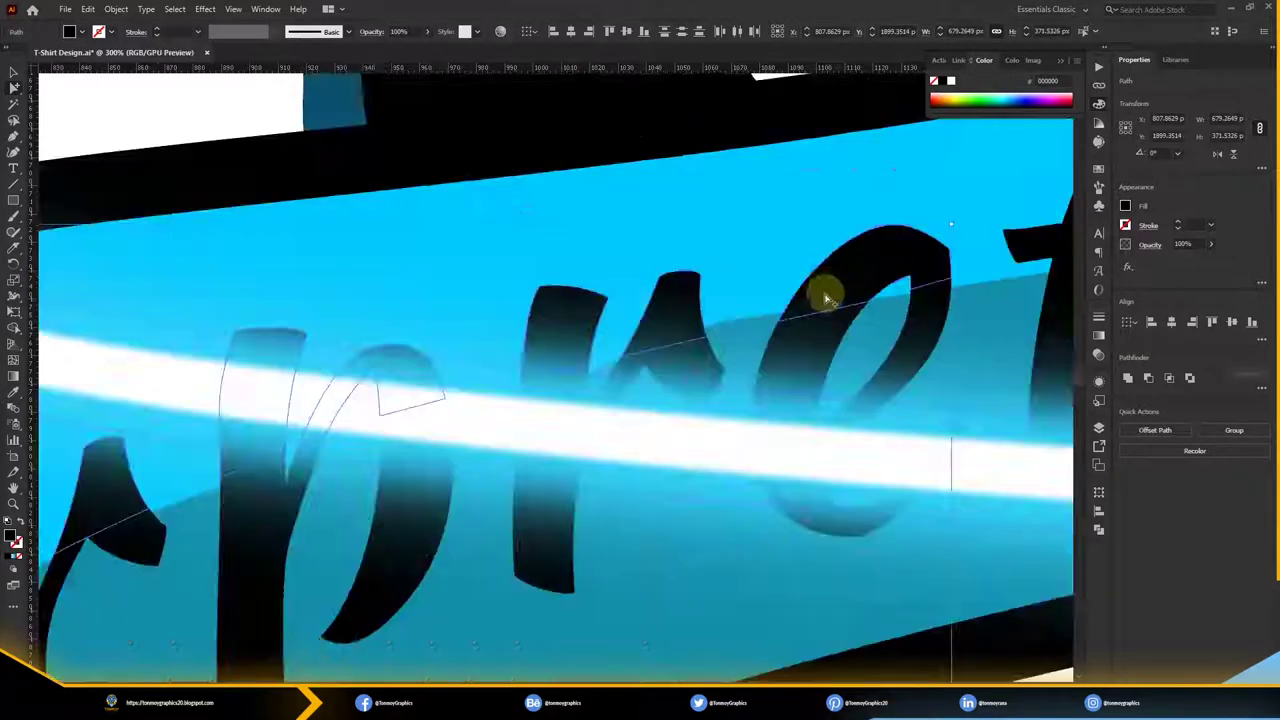
{"action": "scroll", "coordinate": [480, 360], "scroll_direction": "down", "scroll_amount": 3}
{"action": "scroll", "coordinate": [540, 320], "scroll_direction": "up", "scroll_amount": 3}
{"action": "key", "text": "ctrl+y"}
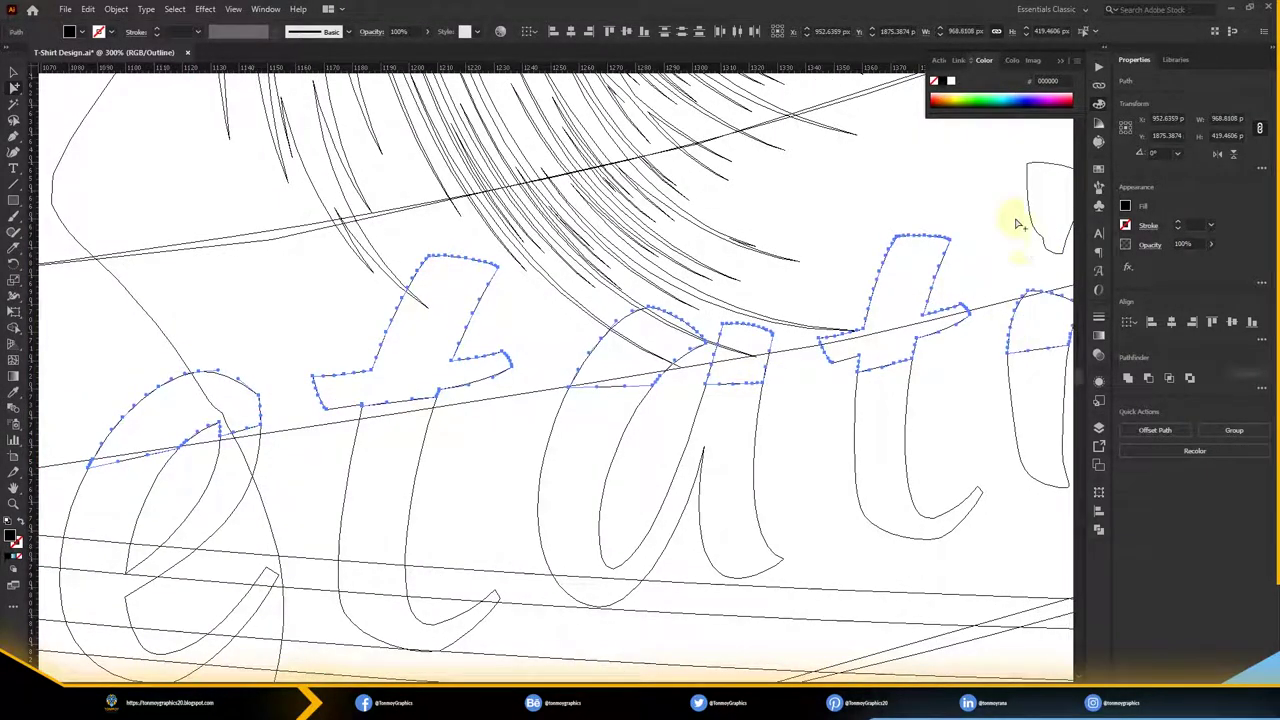
{"action": "key", "text": "ctrl+y"}
{"action": "scroll", "coordinate": [551, 243], "scroll_direction": "down", "scroll_amount": 2}
{"action": "scroll", "coordinate": [523, 414], "scroll_direction": "up", "scroll_amount": 3}
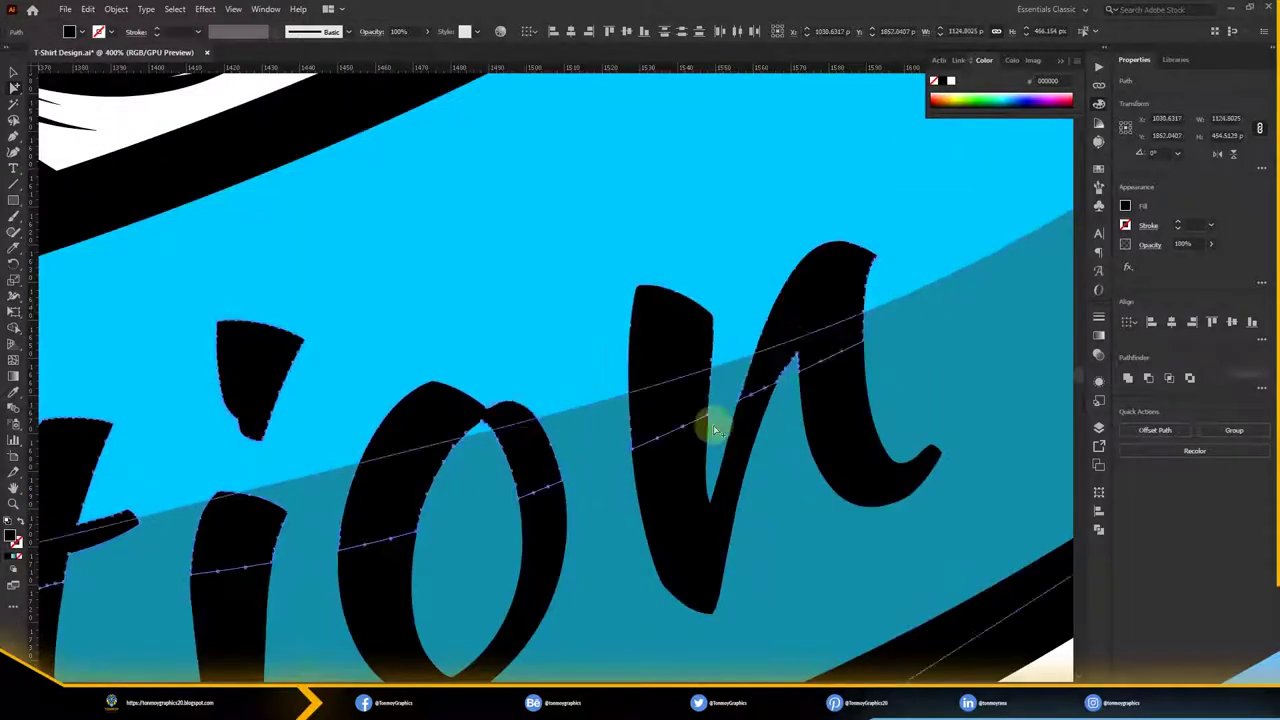
{"action": "scroll", "coordinate": [380, 571], "scroll_direction": "down", "scroll_amount": 5}
{"action": "scroll", "coordinate": [380, 571], "scroll_direction": "up", "scroll_amount": 2}
Fill the selected letter pieces with teal #138DAA
{"action": "double_click", "coordinate": [12, 538]}
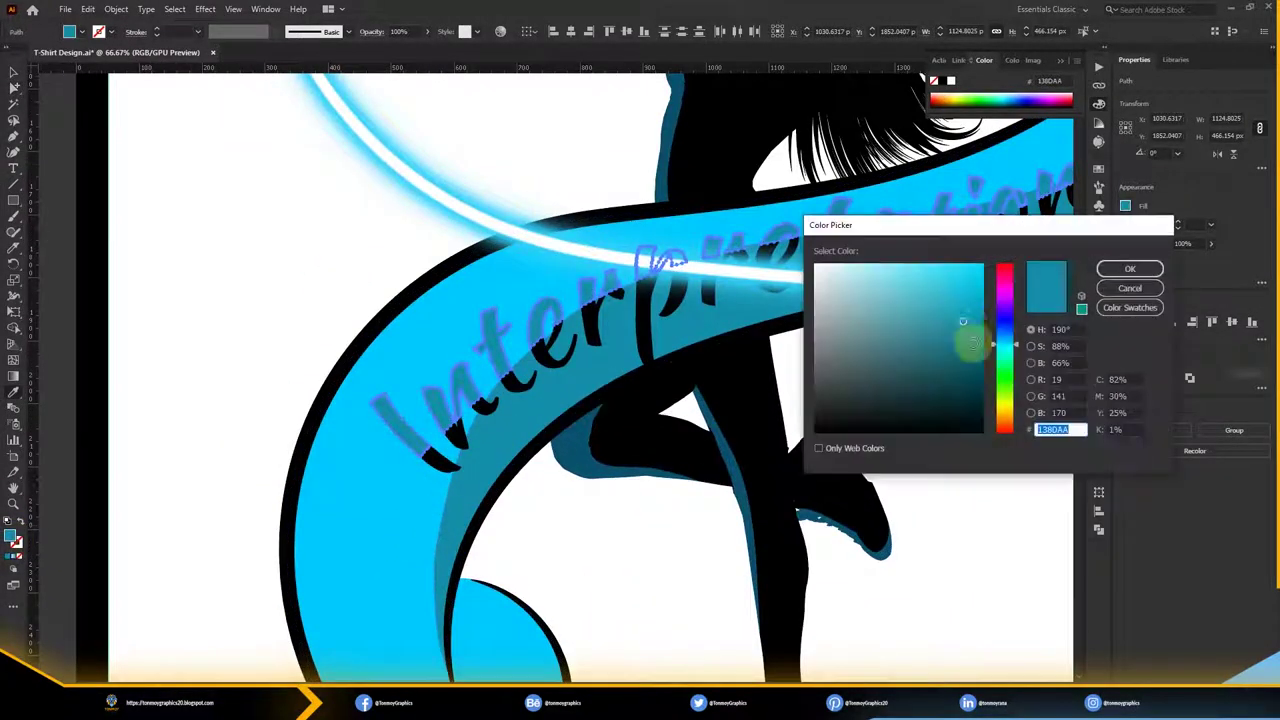
{"action": "left_click_drag", "start_coordinate": [1008, 318], "coordinate": [1013, 343]}
{"action": "key", "text": "Return"}
Paint a tapered blue swoosh to the right of LIFE with the Paintbrush
{"action": "scroll", "coordinate": [265, 497], "scroll_direction": "down", "scroll_amount": 3}
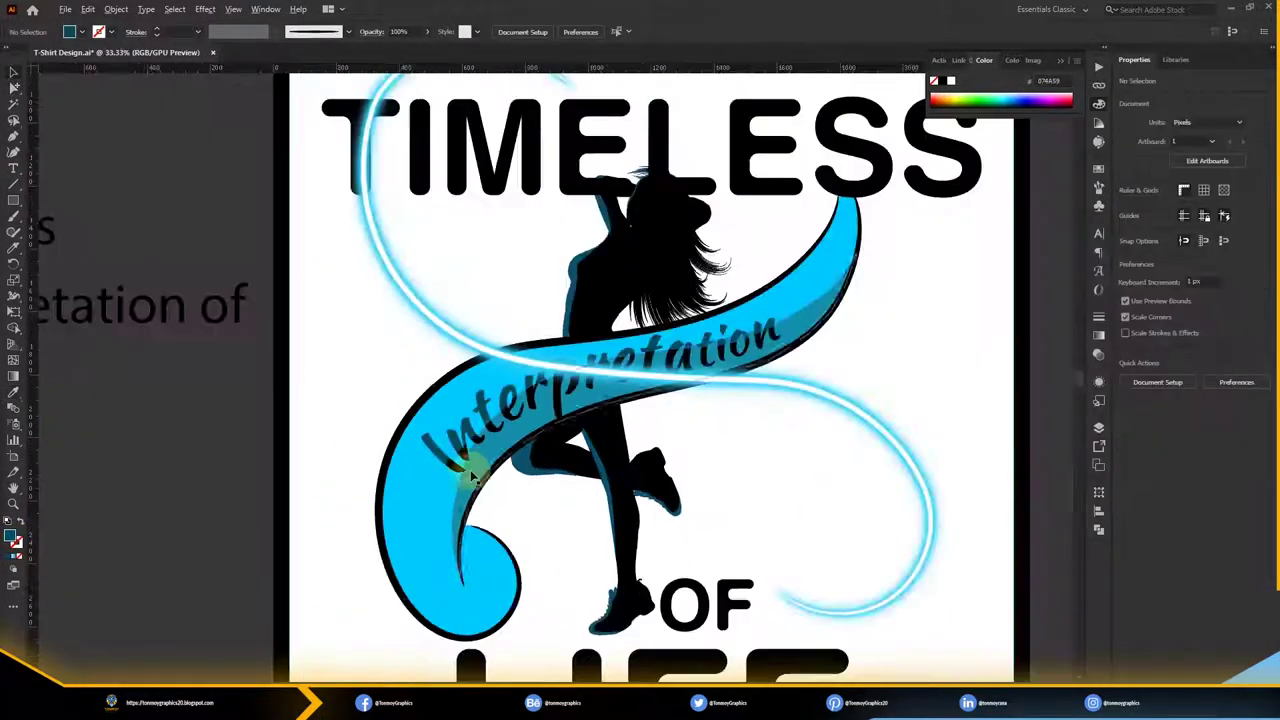
{"action": "scroll", "coordinate": [560, 500], "scroll_direction": "down", "scroll_amount": 1}
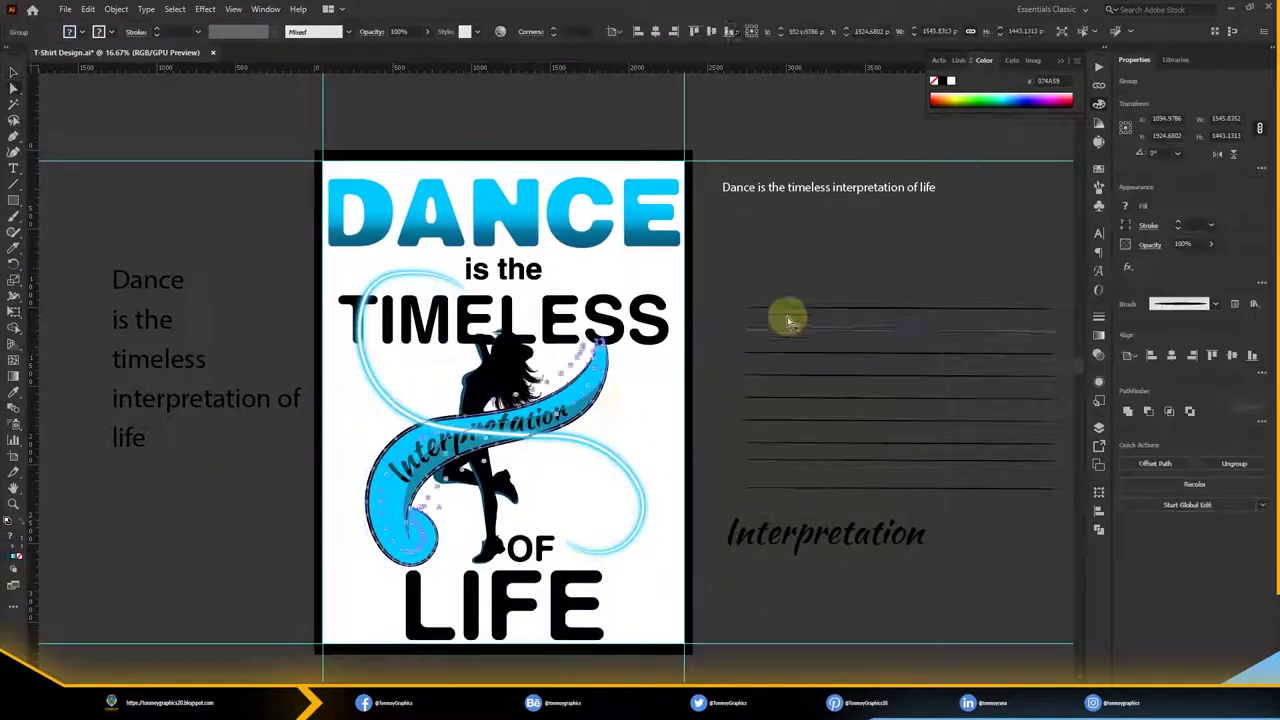
{"action": "key", "text": "b"}
{"action": "scroll", "coordinate": [700, 430], "scroll_direction": "down", "scroll_amount": 1}
{"action": "scroll", "coordinate": [605, 572], "scroll_direction": "up", "scroll_amount": 2}
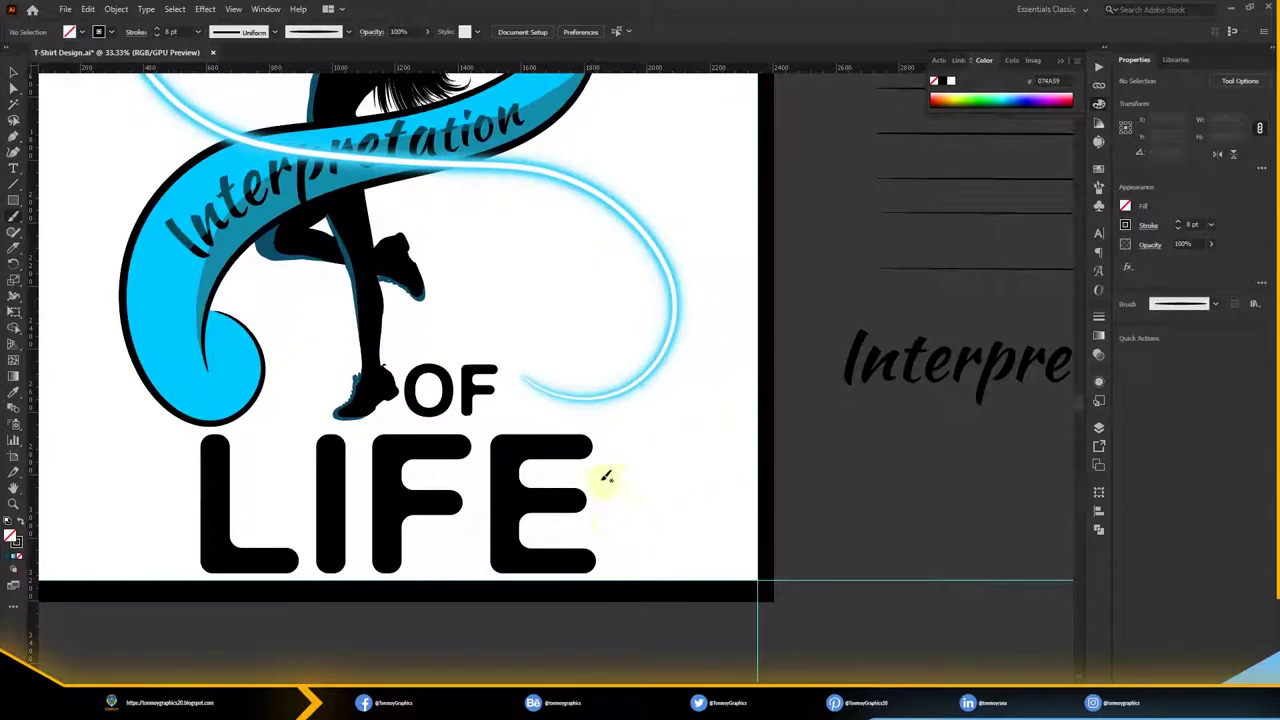
{"action": "scroll", "coordinate": [400, 460], "scroll_direction": "left", "scroll_amount": 3}
{"action": "key", "text": "v"}
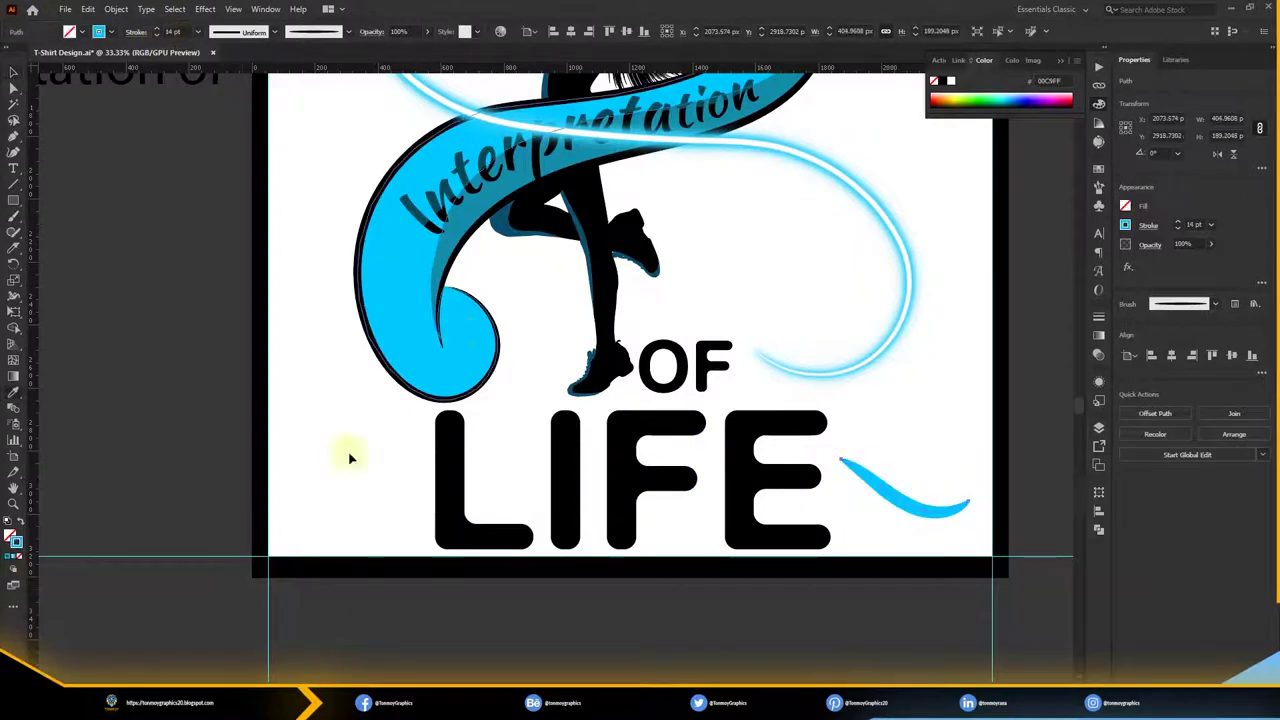
{"action": "scroll", "coordinate": [350, 458], "scroll_direction": "down", "scroll_amount": 3}
{"action": "scroll", "coordinate": [657, 523], "scroll_direction": "up", "scroll_amount": 2}
{"action": "scroll", "coordinate": [657, 523], "scroll_direction": "up", "scroll_amount": 1}
{"action": "right_click", "coordinate": [678, 446]}
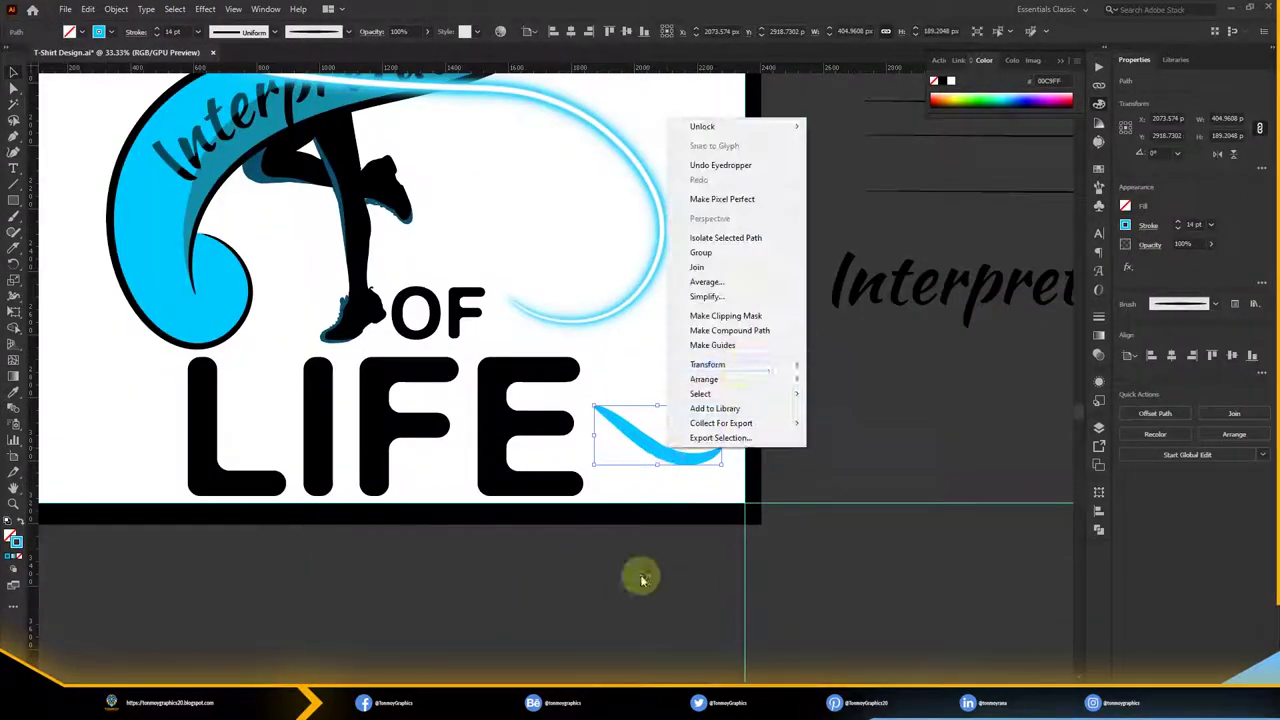
{"action": "left_click", "coordinate": [643, 579]}
{"action": "scroll", "coordinate": [700, 540], "scroll_direction": "left", "scroll_amount": 2}
{"action": "scroll", "coordinate": [700, 540], "scroll_direction": "up", "scroll_amount": 1}
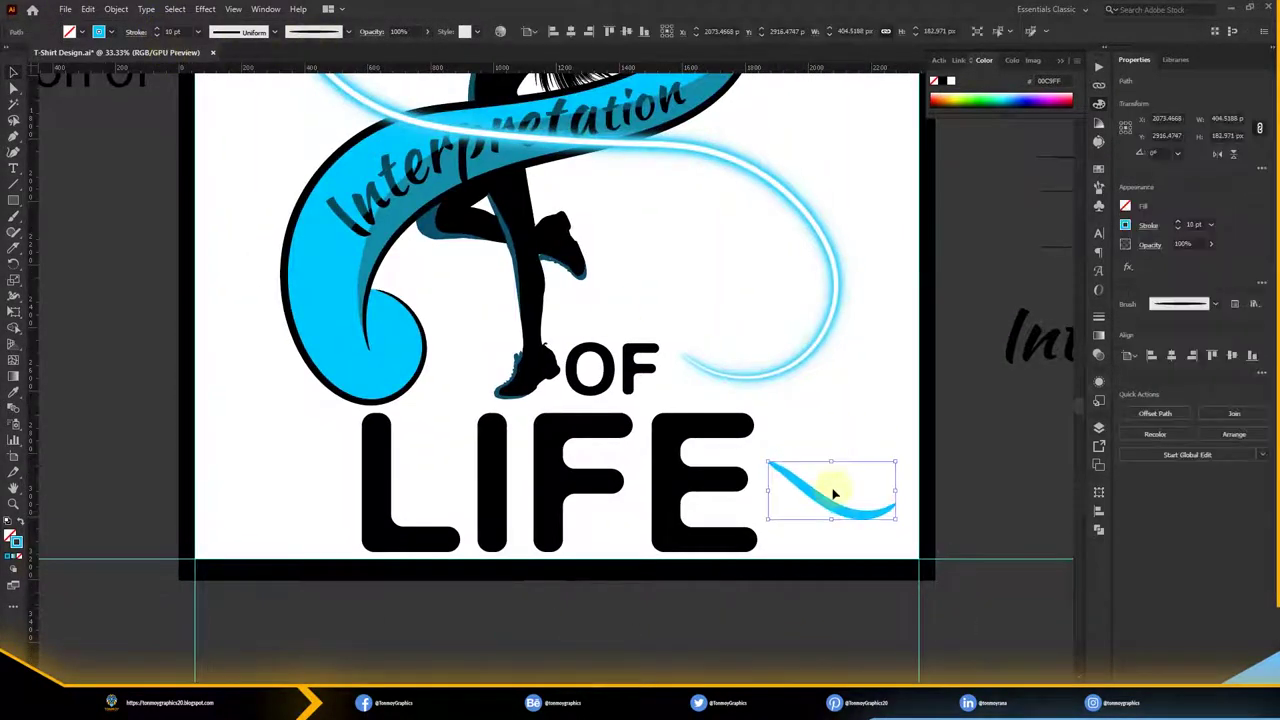
{"action": "left_click", "coordinate": [870, 563]}
{"action": "scroll", "coordinate": [790, 360], "scroll_direction": "down", "scroll_amount": 1}
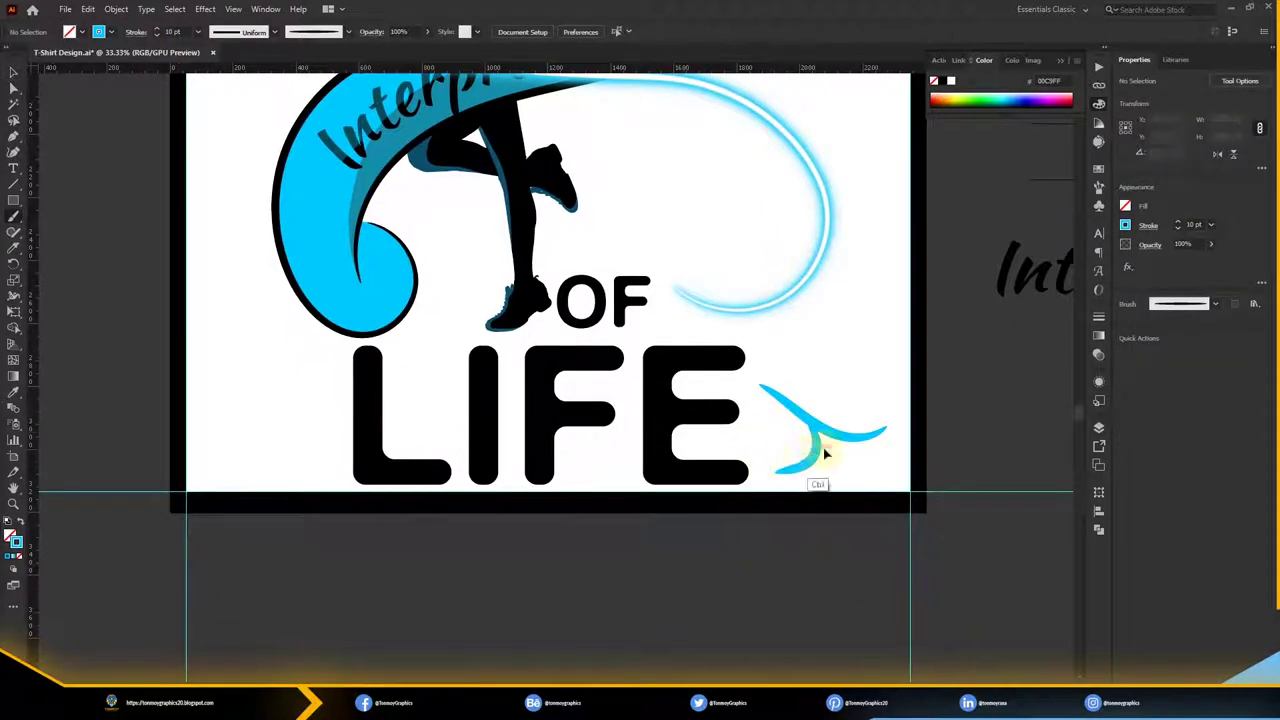
Reflect a copy of the swoosh and place it to the left of LIFE
{"action": "left_click", "coordinate": [850, 428]}
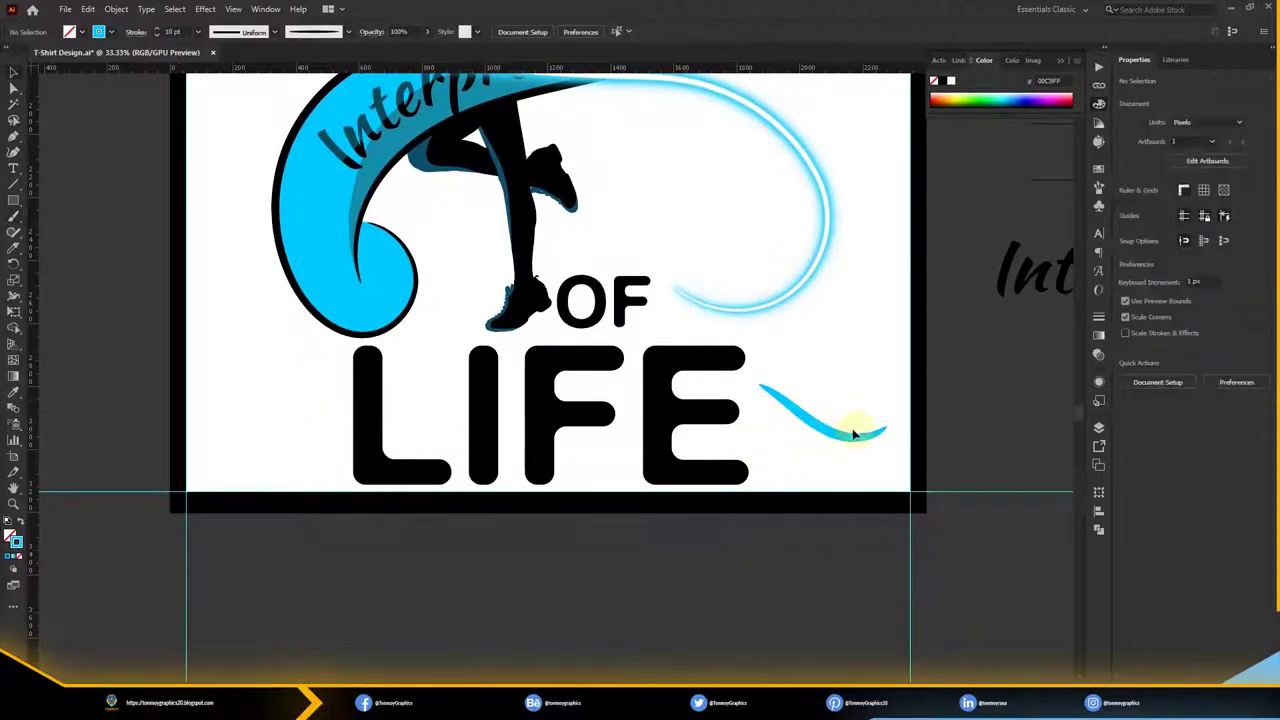
{"action": "right_click", "coordinate": [857, 430]}
{"action": "left_click", "coordinate": [1040, 385]}
{"action": "left_click", "coordinate": [841, 432]}
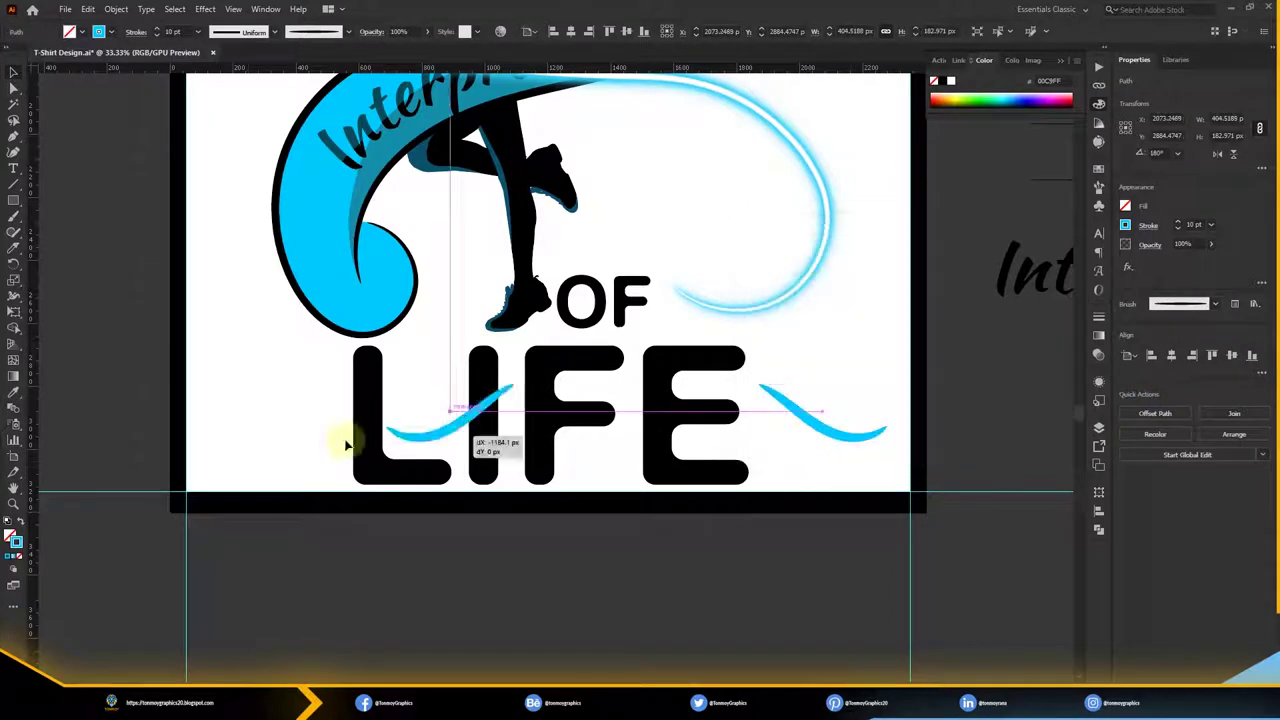
{"action": "left_click_drag", "start_coordinate": [690, 435], "coordinate": [271, 434]}
{"action": "key", "text": "ctrl+0"}
{"action": "scroll", "coordinate": [500, 500], "scroll_direction": "up", "scroll_amount": 3}
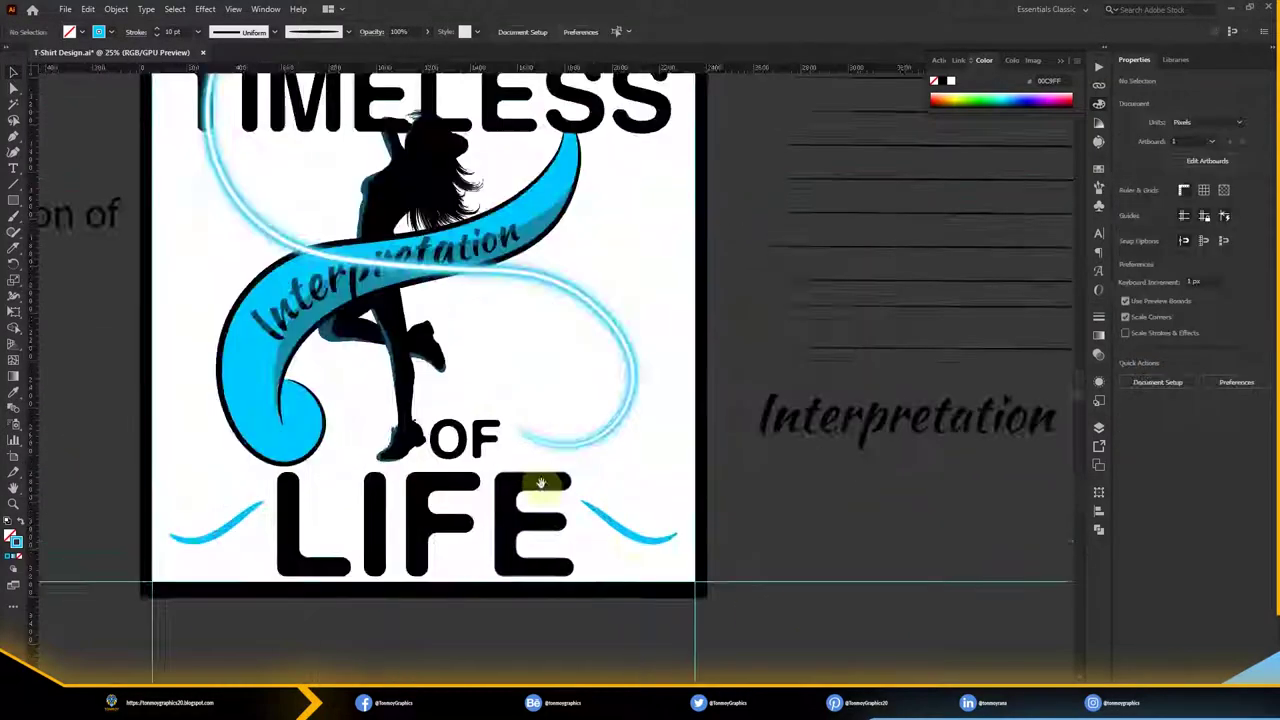
{"action": "scroll", "coordinate": [500, 500], "scroll_direction": "down", "scroll_amount": 2}
Group LIFE with both swooshes, centre it horizontally on the artboard, and save
{"action": "left_click", "coordinate": [630, 580]}
{"action": "left_click", "coordinate": [470, 580], "text": "shift"}
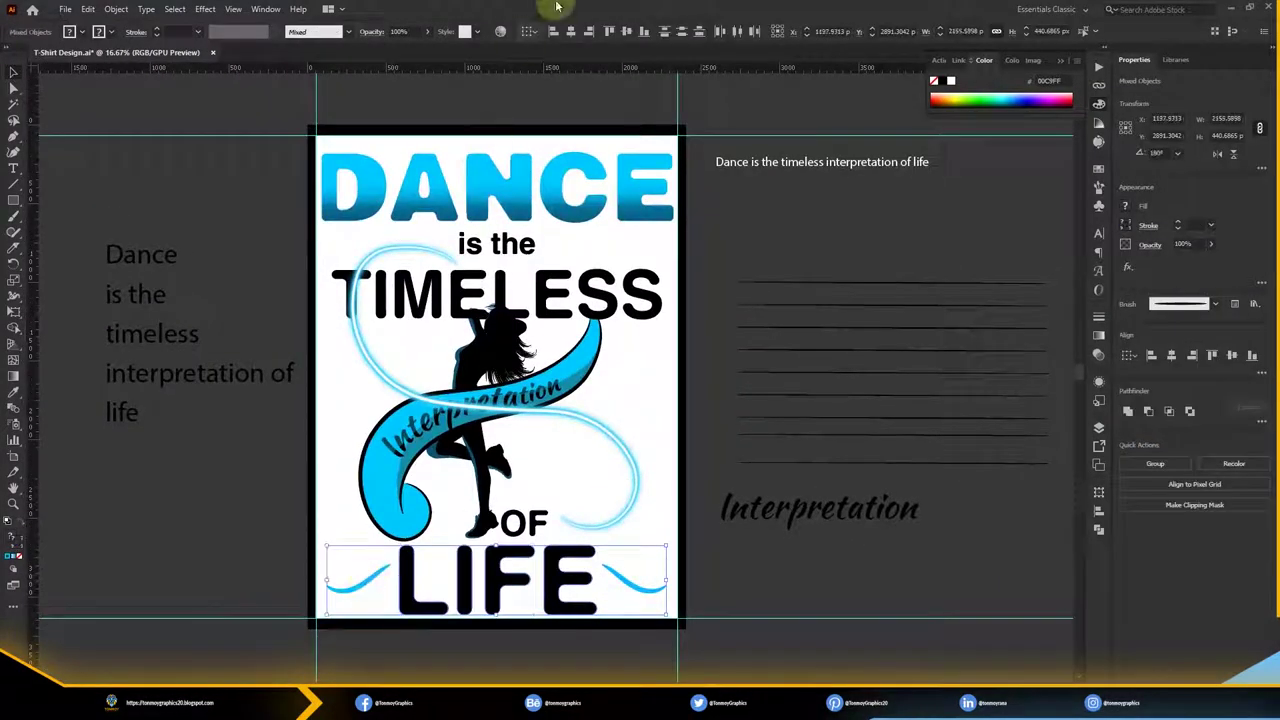
{"action": "key", "text": "ctrl+g"}
{"action": "left_click", "coordinate": [574, 33]}
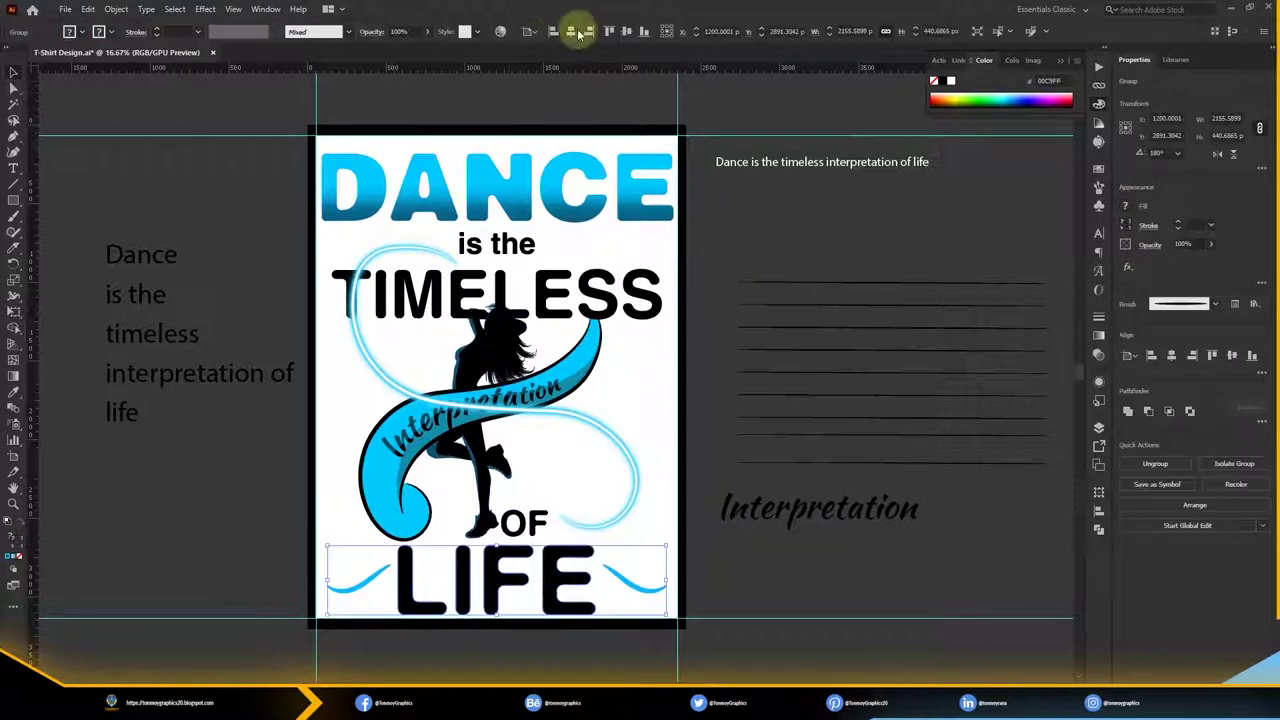
{"action": "left_click", "coordinate": [695, 587]}
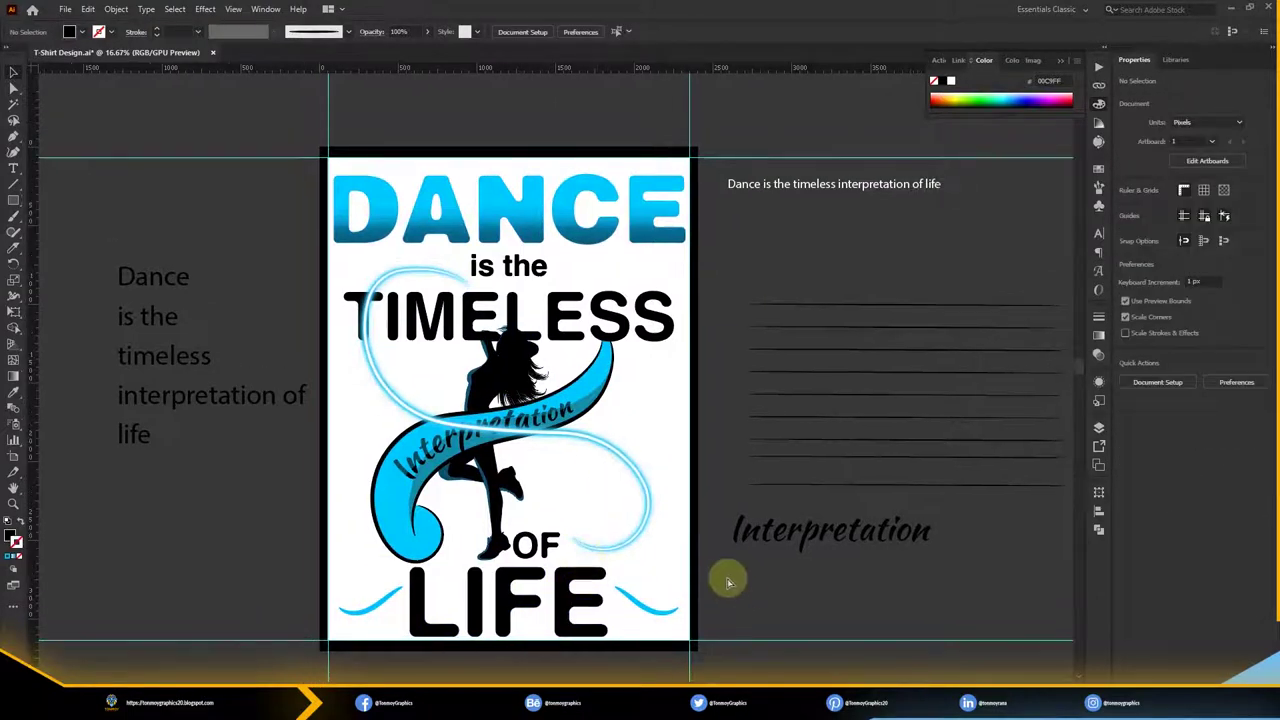
{"action": "key", "text": "ctrl+s"}
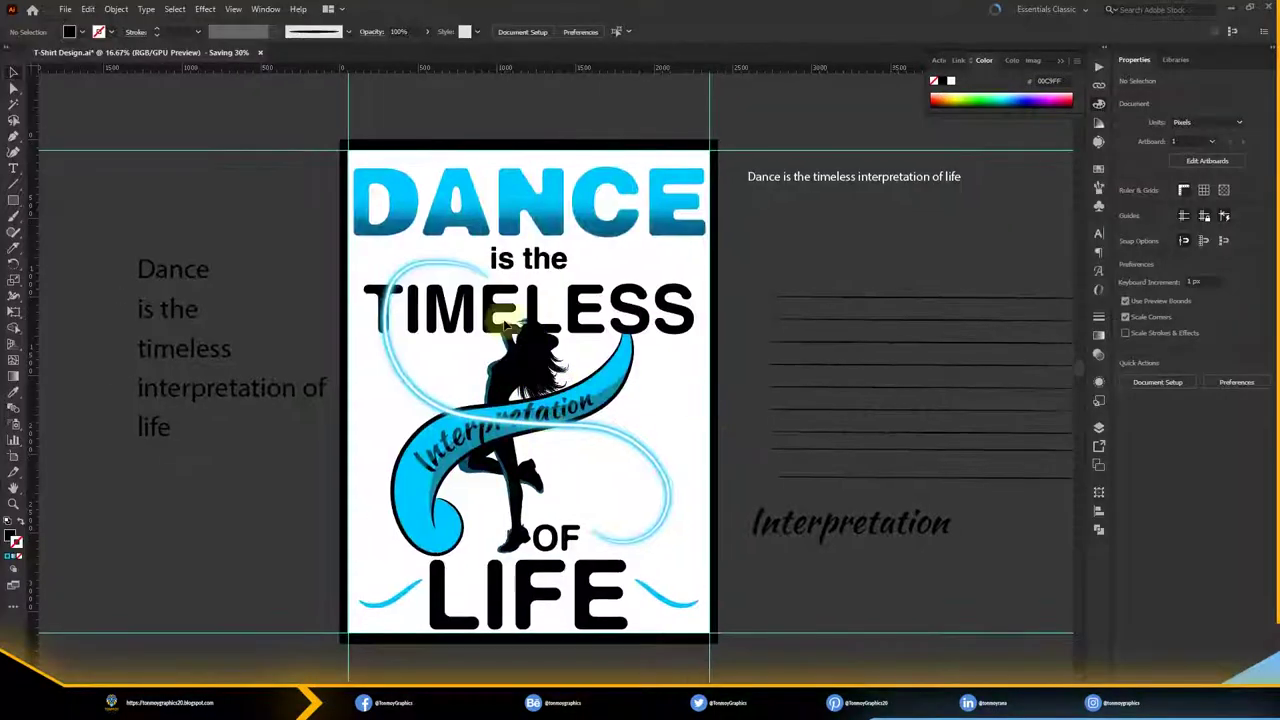
Select the whole dancer silhouette and set its fill to orange
{"action": "scroll", "coordinate": [605, 345], "scroll_direction": "up", "scroll_amount": 2}
{"action": "left_click", "coordinate": [471, 371]}
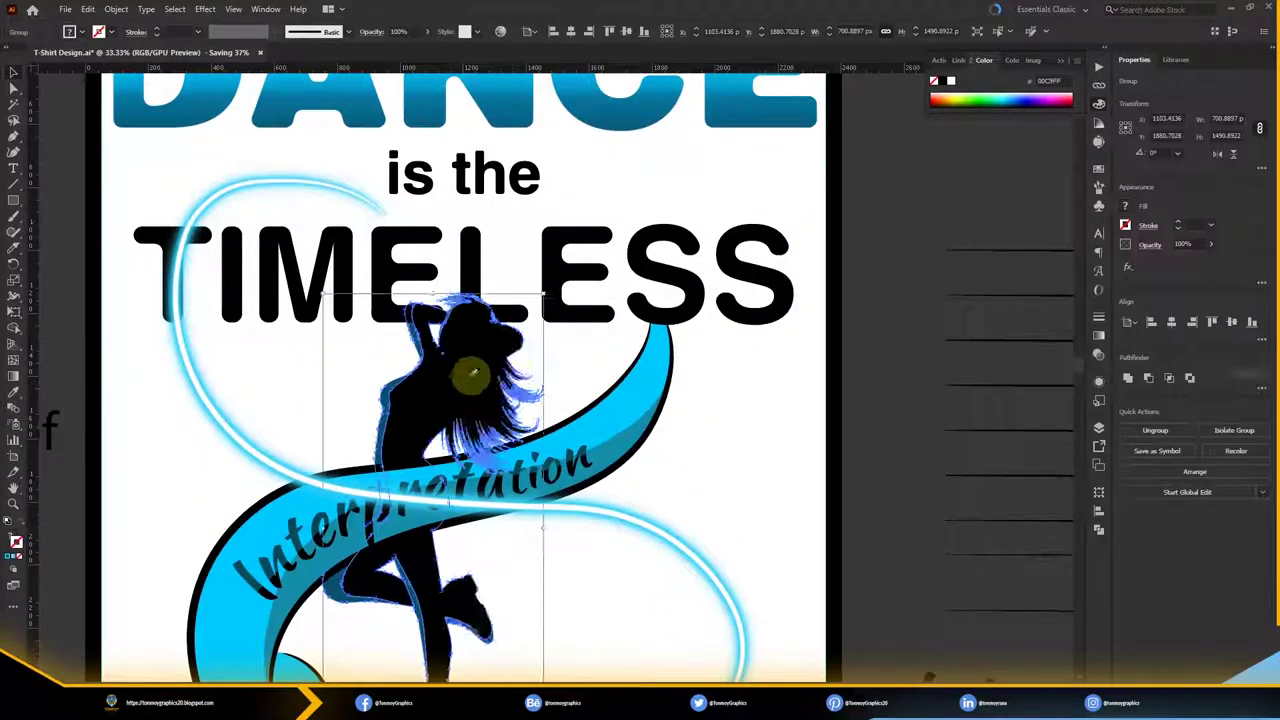
{"action": "left_click", "coordinate": [1097, 530]}
{"action": "key", "text": "a"}
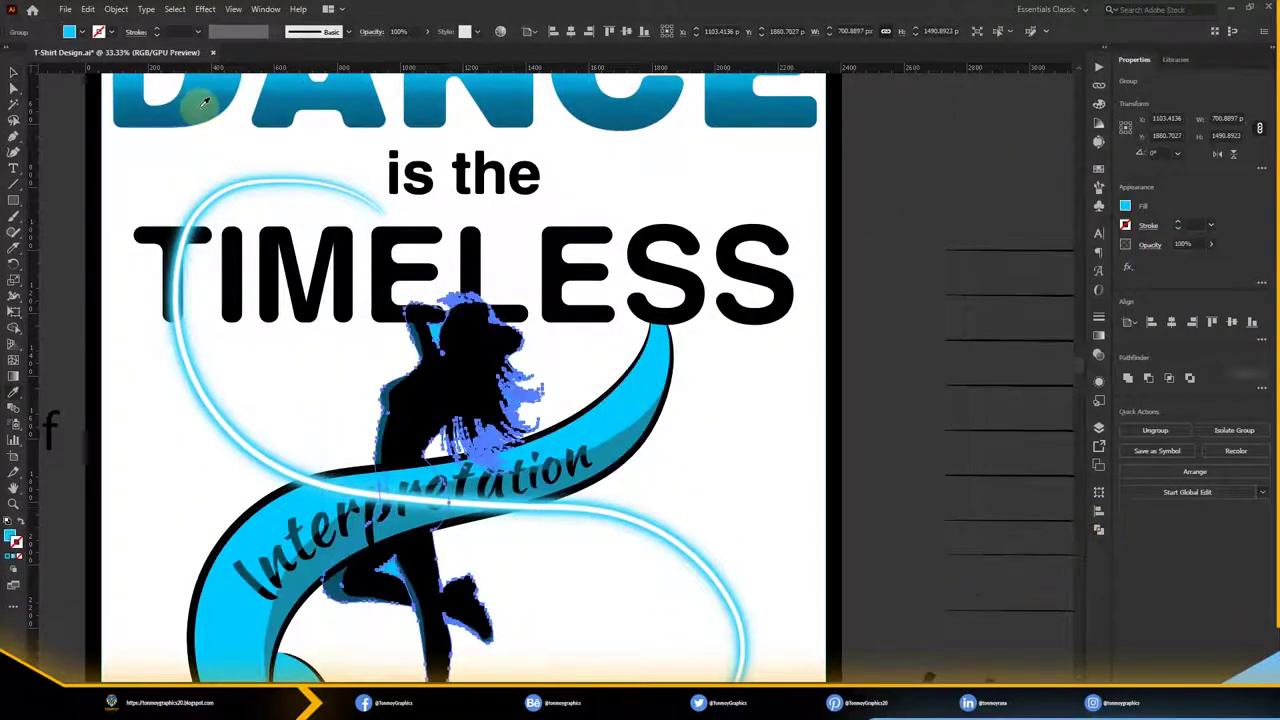
{"action": "left_click", "coordinate": [1105, 534]}
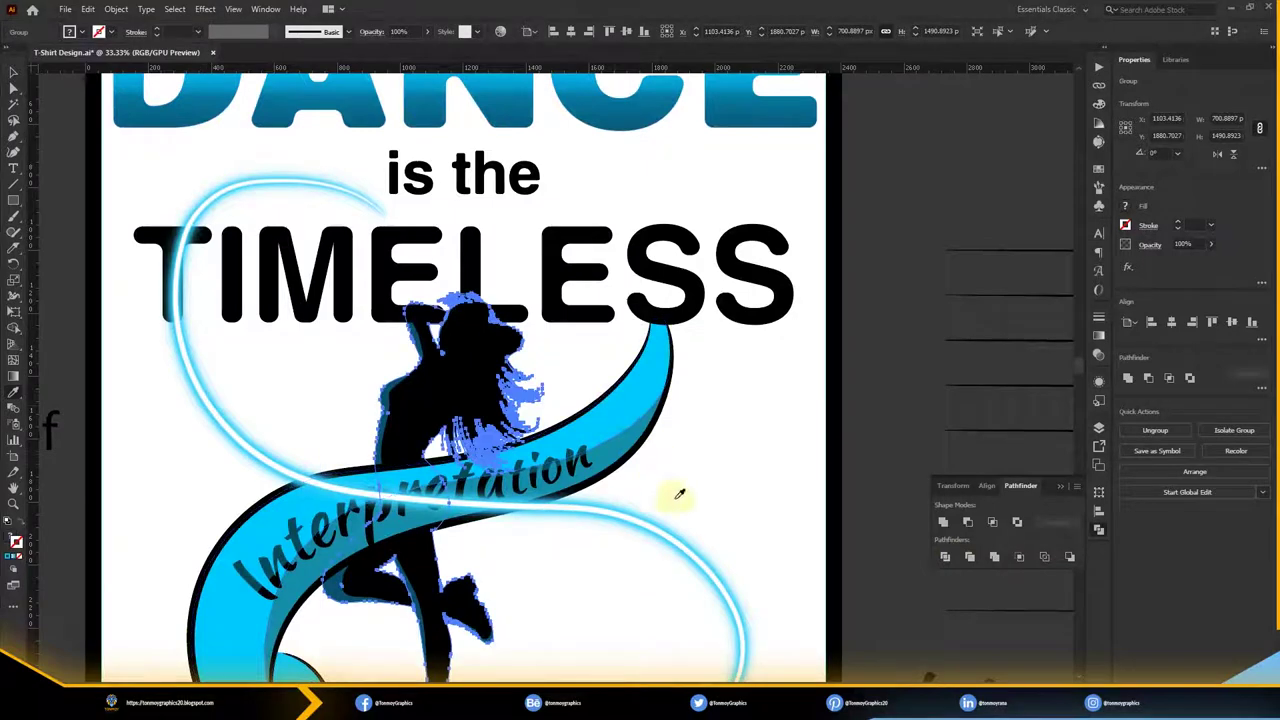
{"action": "left_click", "coordinate": [425, 395]}
{"action": "left_click", "coordinate": [65, 33]}
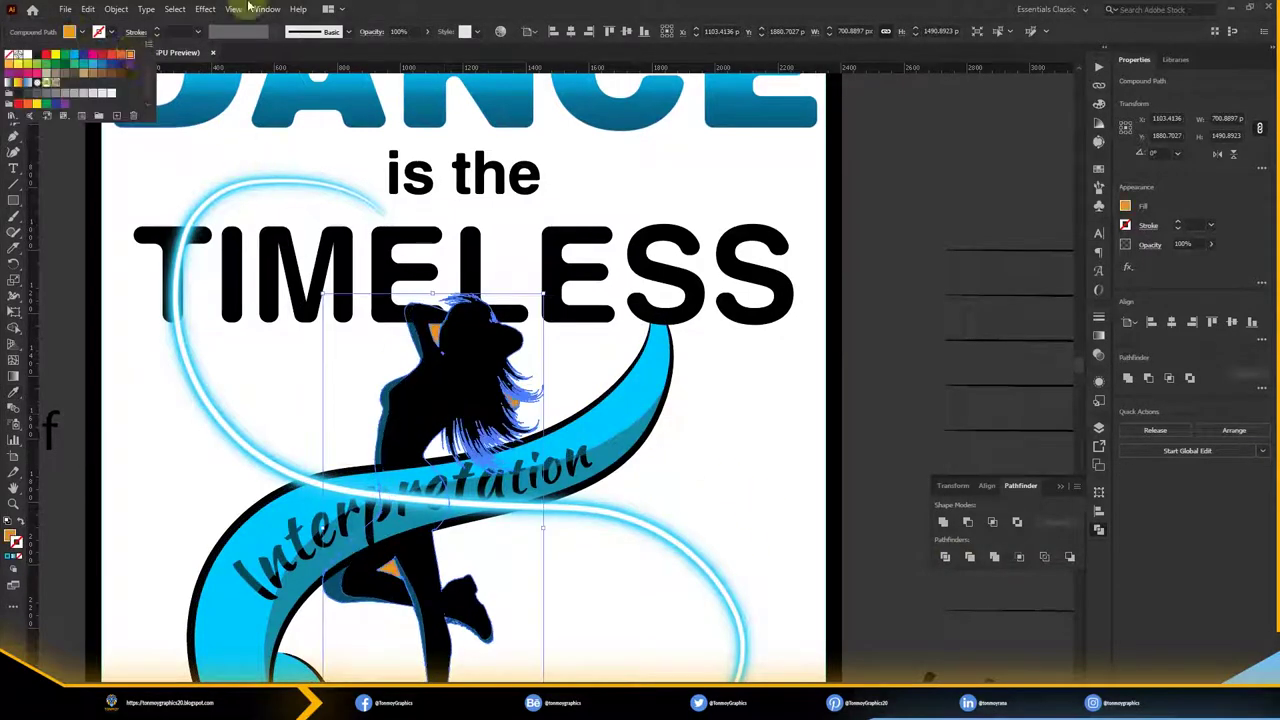
{"action": "left_click", "coordinate": [62, 52]}
Create a 22 px offset path around the dancer and check it in Outline view
{"action": "left_click", "coordinate": [116, 9]}
{"action": "left_click", "coordinate": [330, 371]}
{"action": "type", "text": "22"}
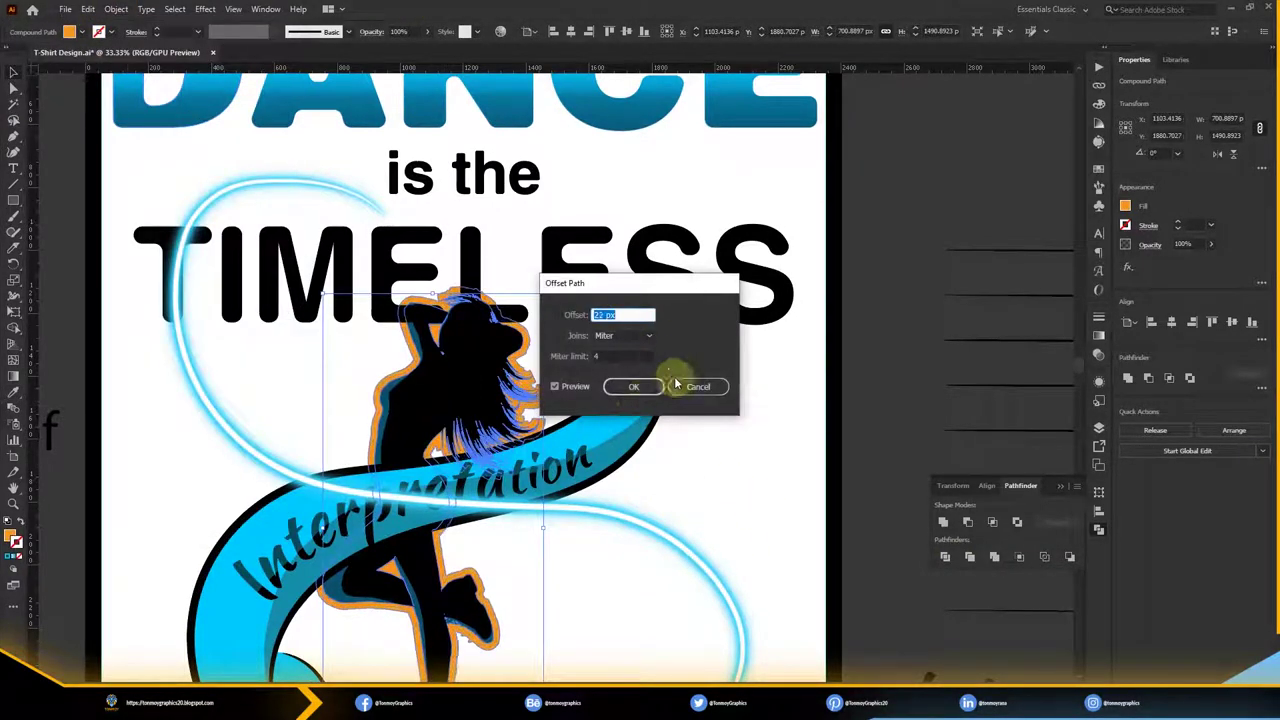
{"action": "left_click", "coordinate": [636, 386]}
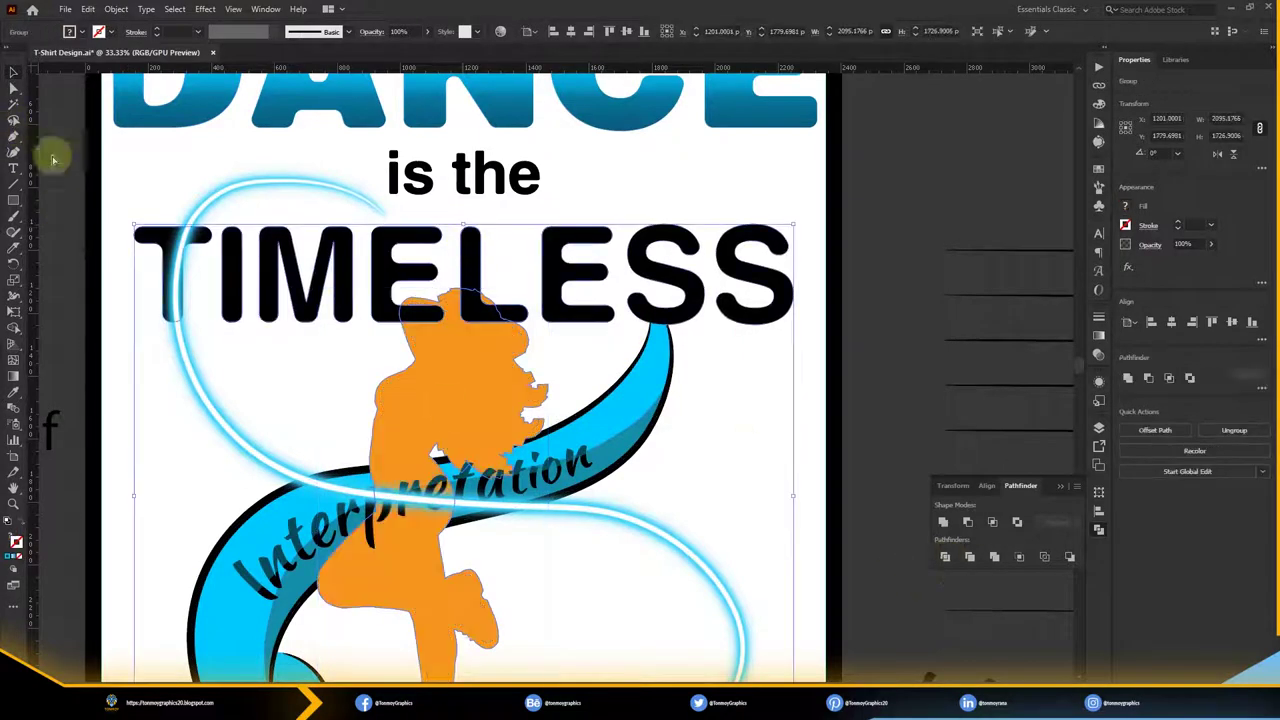
{"action": "left_click", "coordinate": [440, 323]}
{"action": "key", "text": "ctrl+y"}
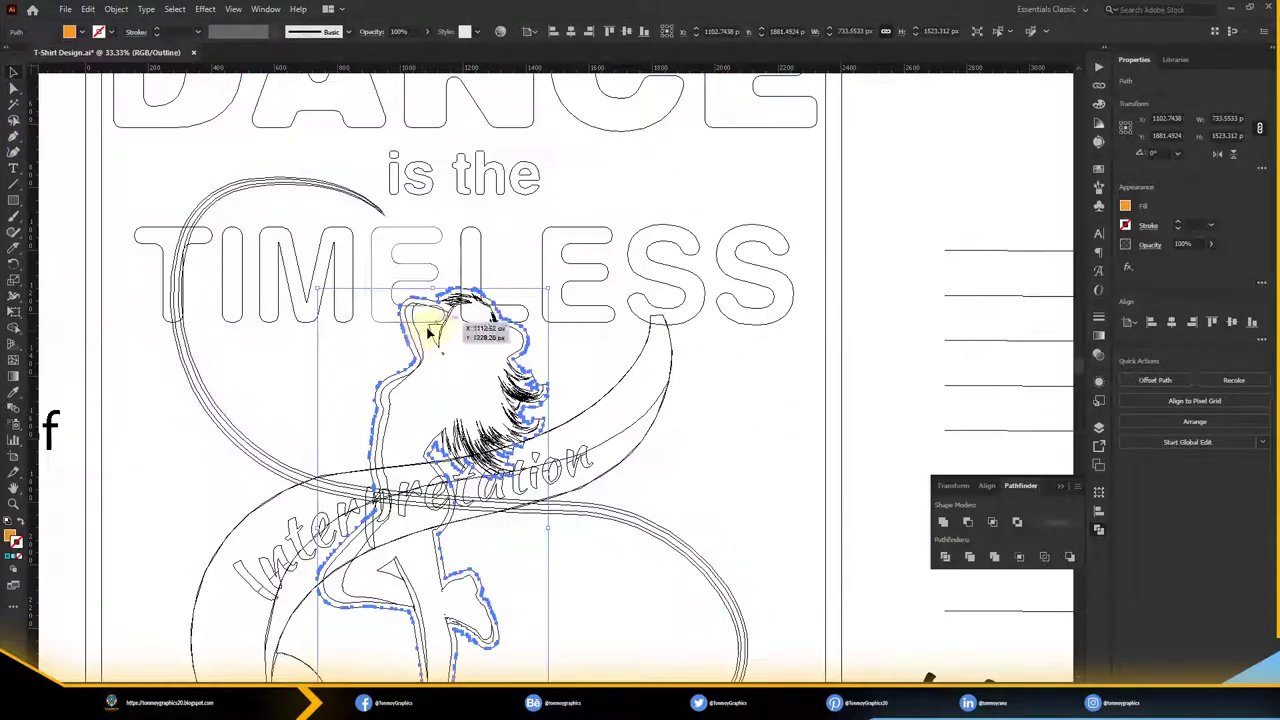
{"action": "key", "text": "ctrl+y"}
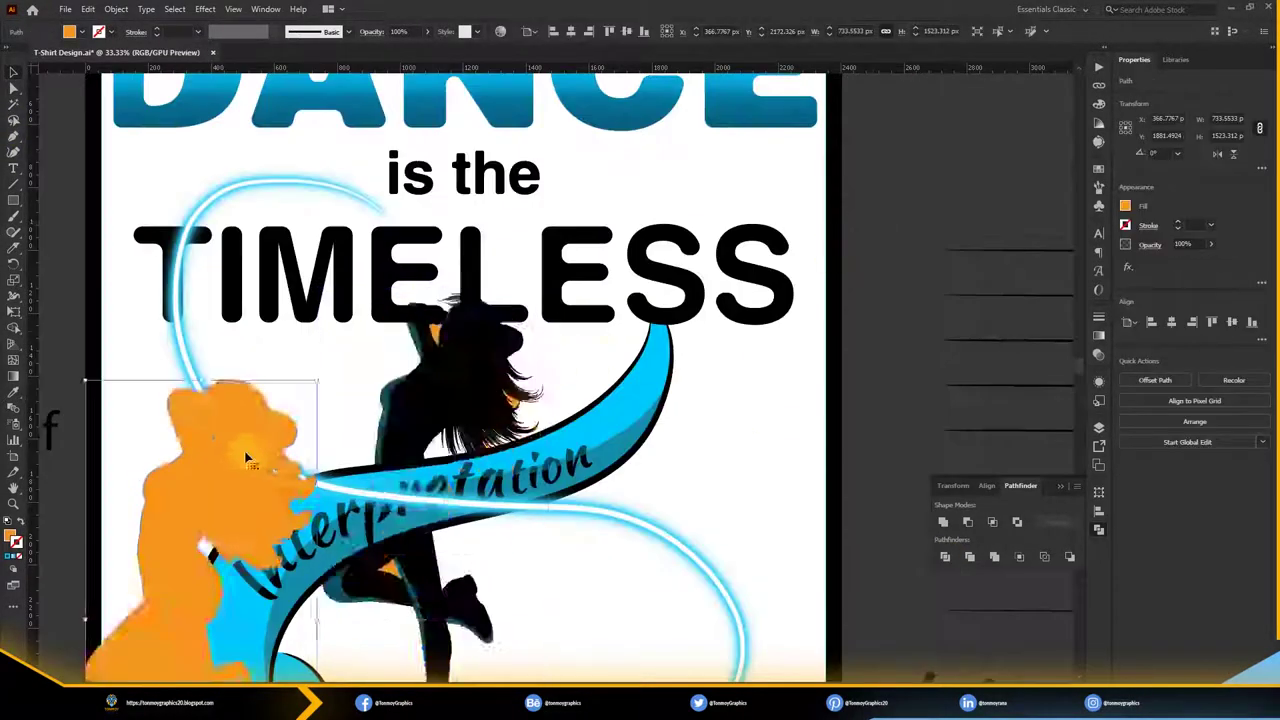
{"action": "left_click_drag", "start_coordinate": [422, 338], "coordinate": [437, 332]}
{"action": "key", "text": "ctrl+y"}
{"action": "key", "text": "ctrl+y"}
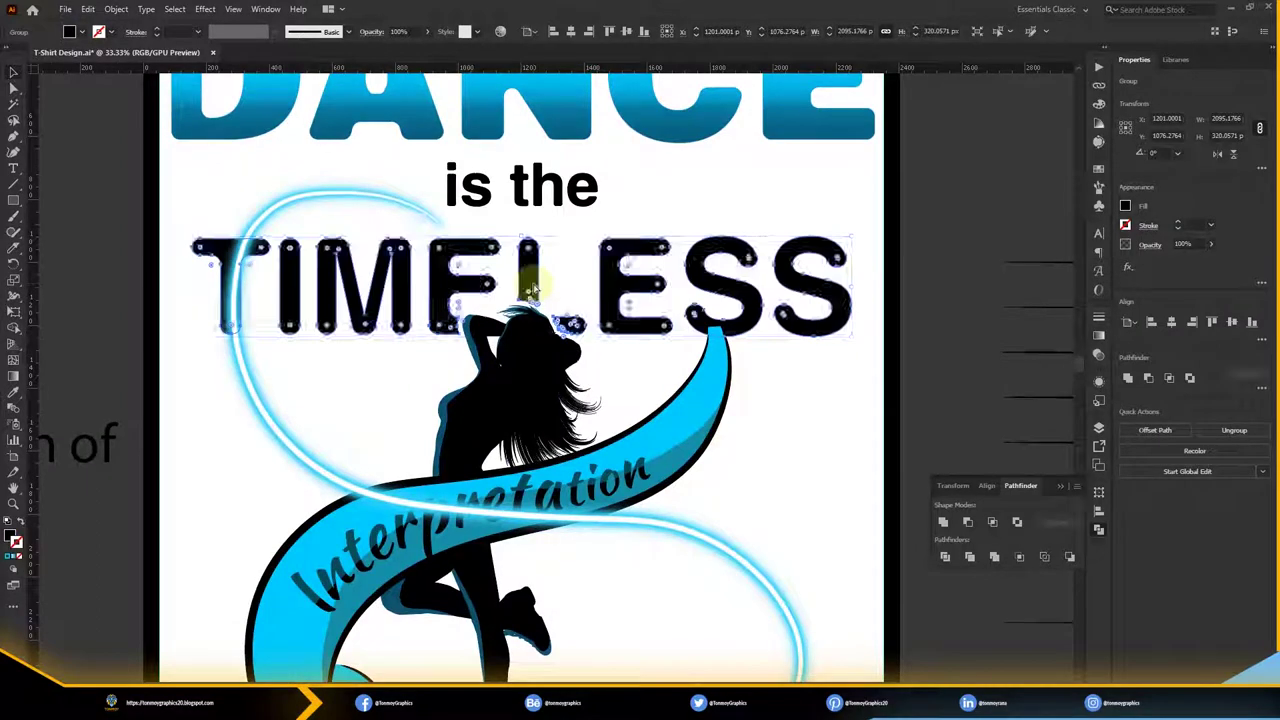
Fill TIMELESS orange, offset its path, and unite the offset letter shapes in Pathfinder
{"action": "left_click", "coordinate": [916, 226]}
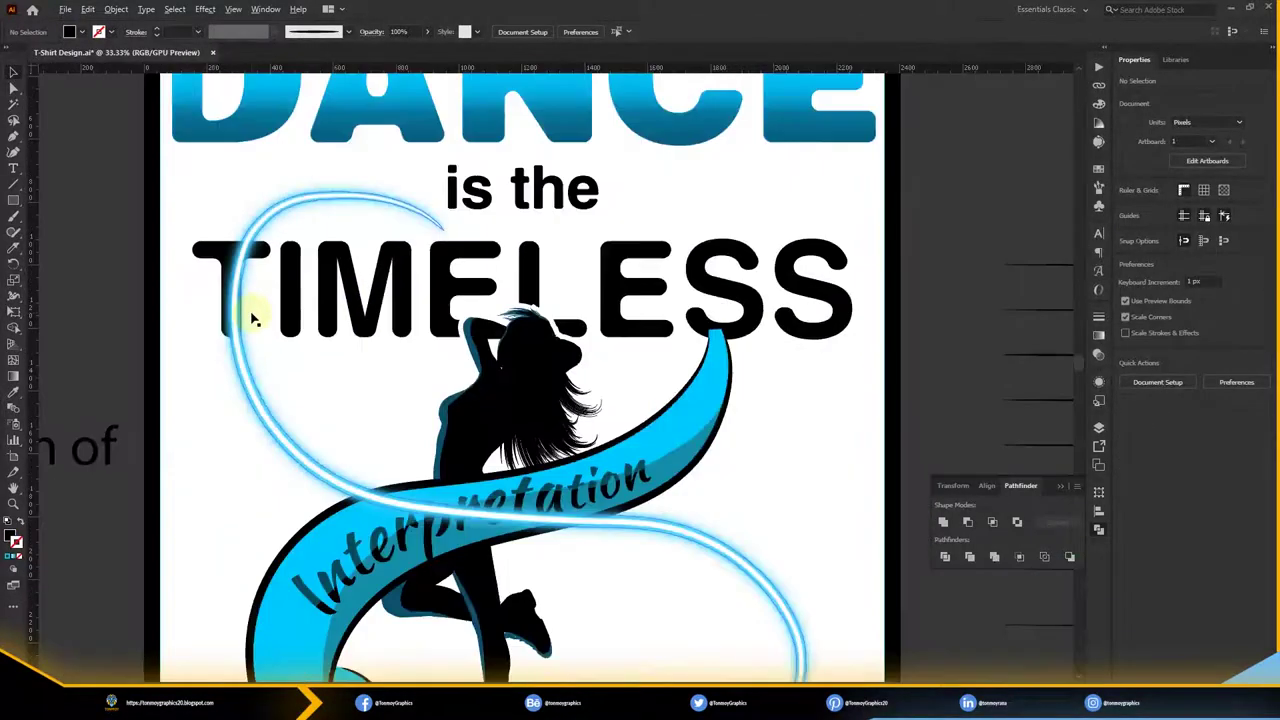
{"action": "left_click", "coordinate": [330, 290]}
{"action": "left_click", "coordinate": [69, 31]}
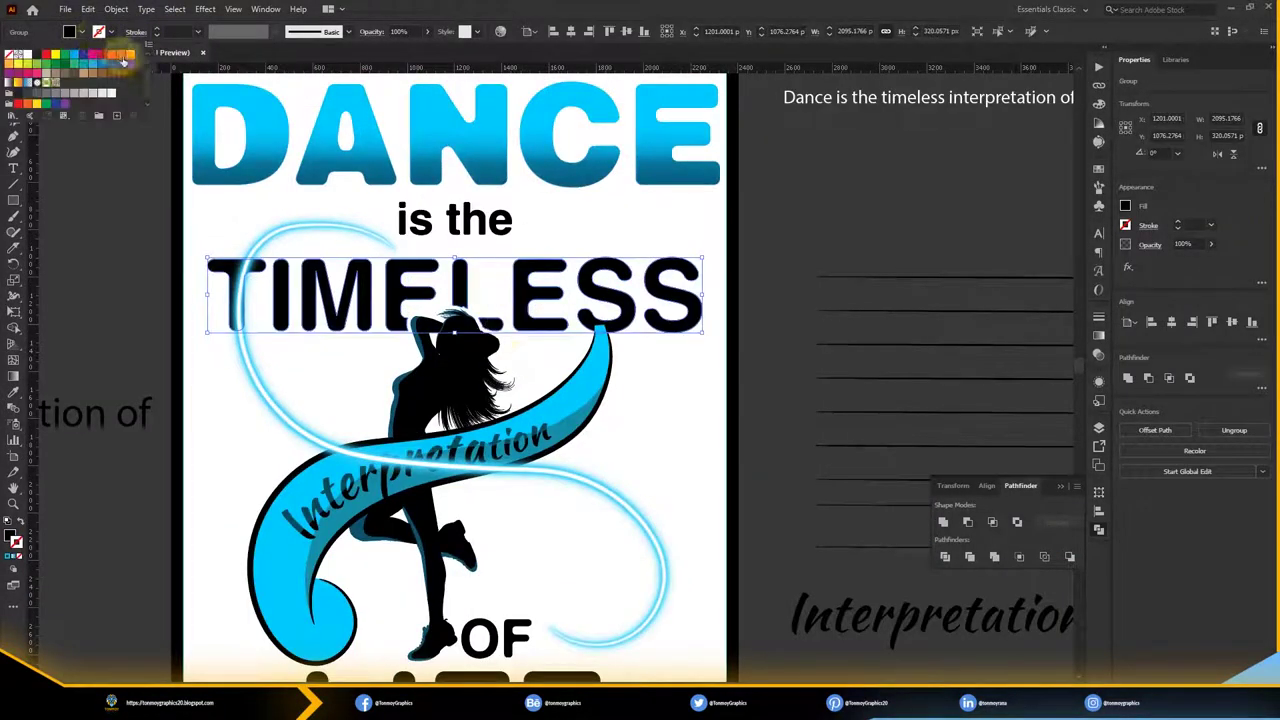
{"action": "left_click", "coordinate": [100, 60]}
{"action": "left_click", "coordinate": [116, 9]}
{"action": "left_click", "coordinate": [400, 423]}
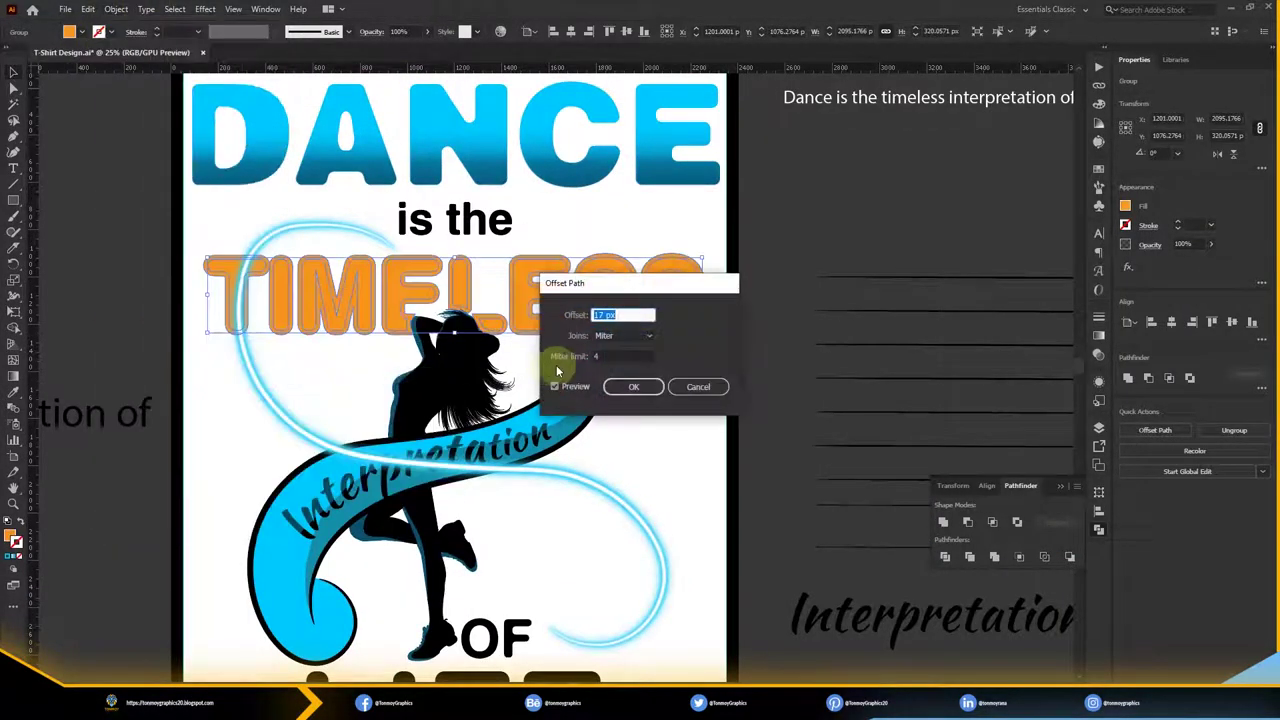
{"action": "left_click", "coordinate": [575, 383]}
{"action": "left_click", "coordinate": [969, 558]}
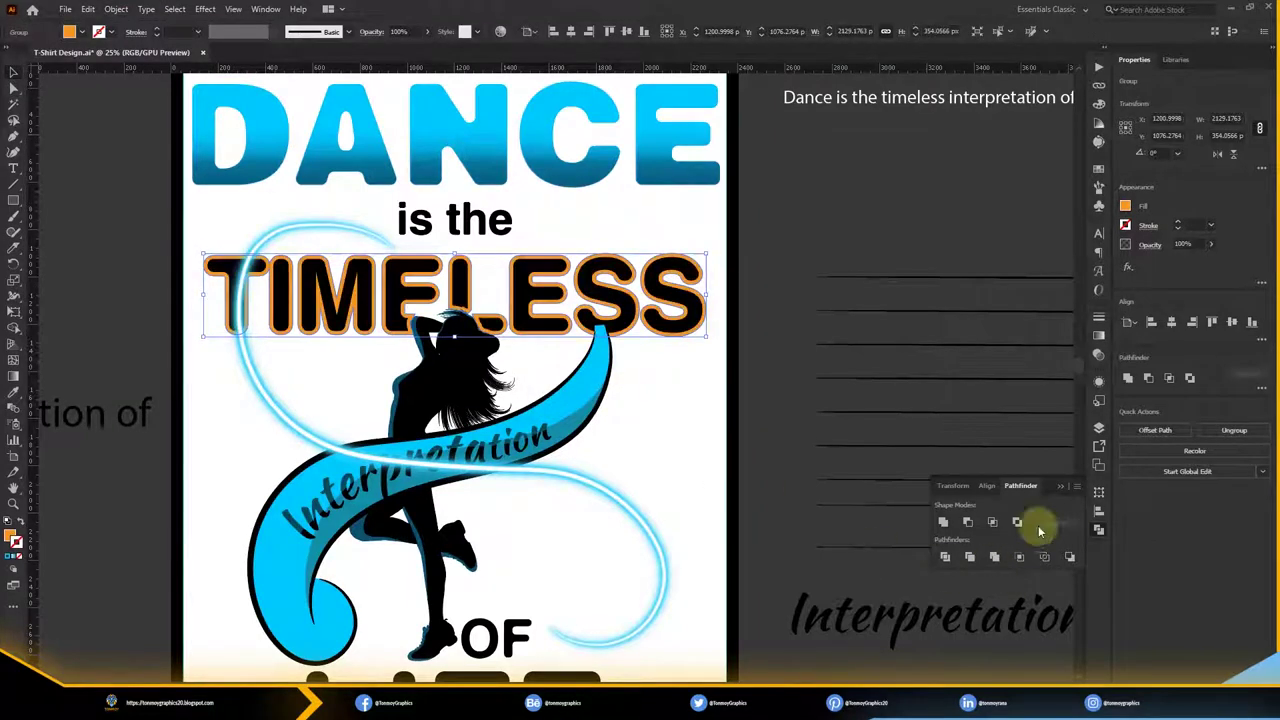
{"action": "scroll", "coordinate": [300, 280], "scroll_direction": "up", "scroll_amount": 2}
{"action": "scroll", "coordinate": [300, 289], "scroll_direction": "up", "scroll_amount": 1}
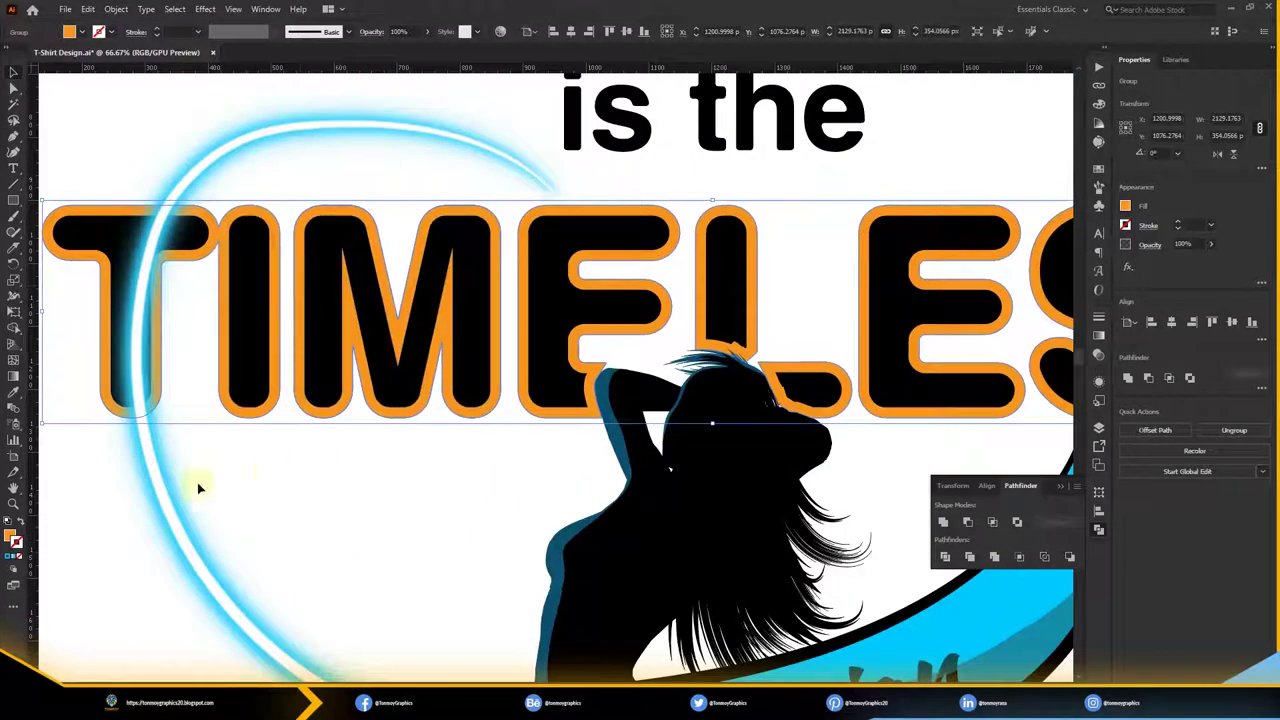